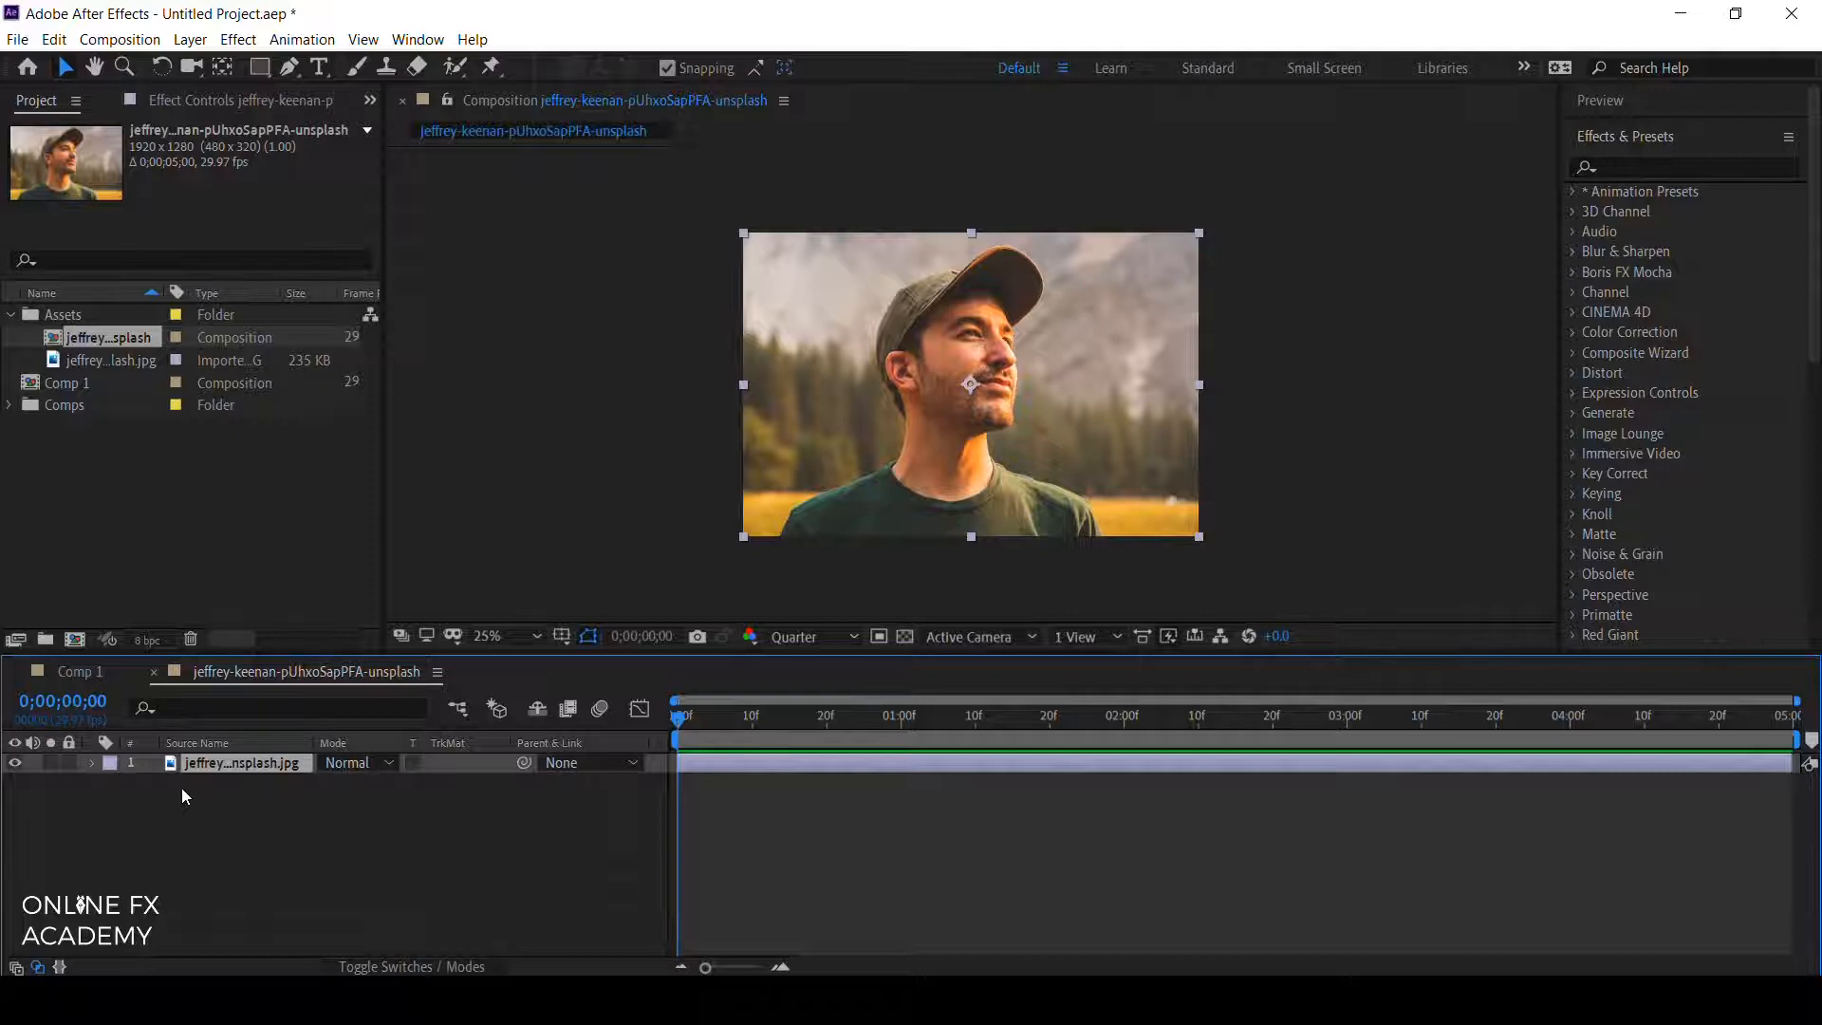
Choose the Pen tool and deselect the photo layer so that drawing creates a shape layer instead of a mask.
click(287, 67)
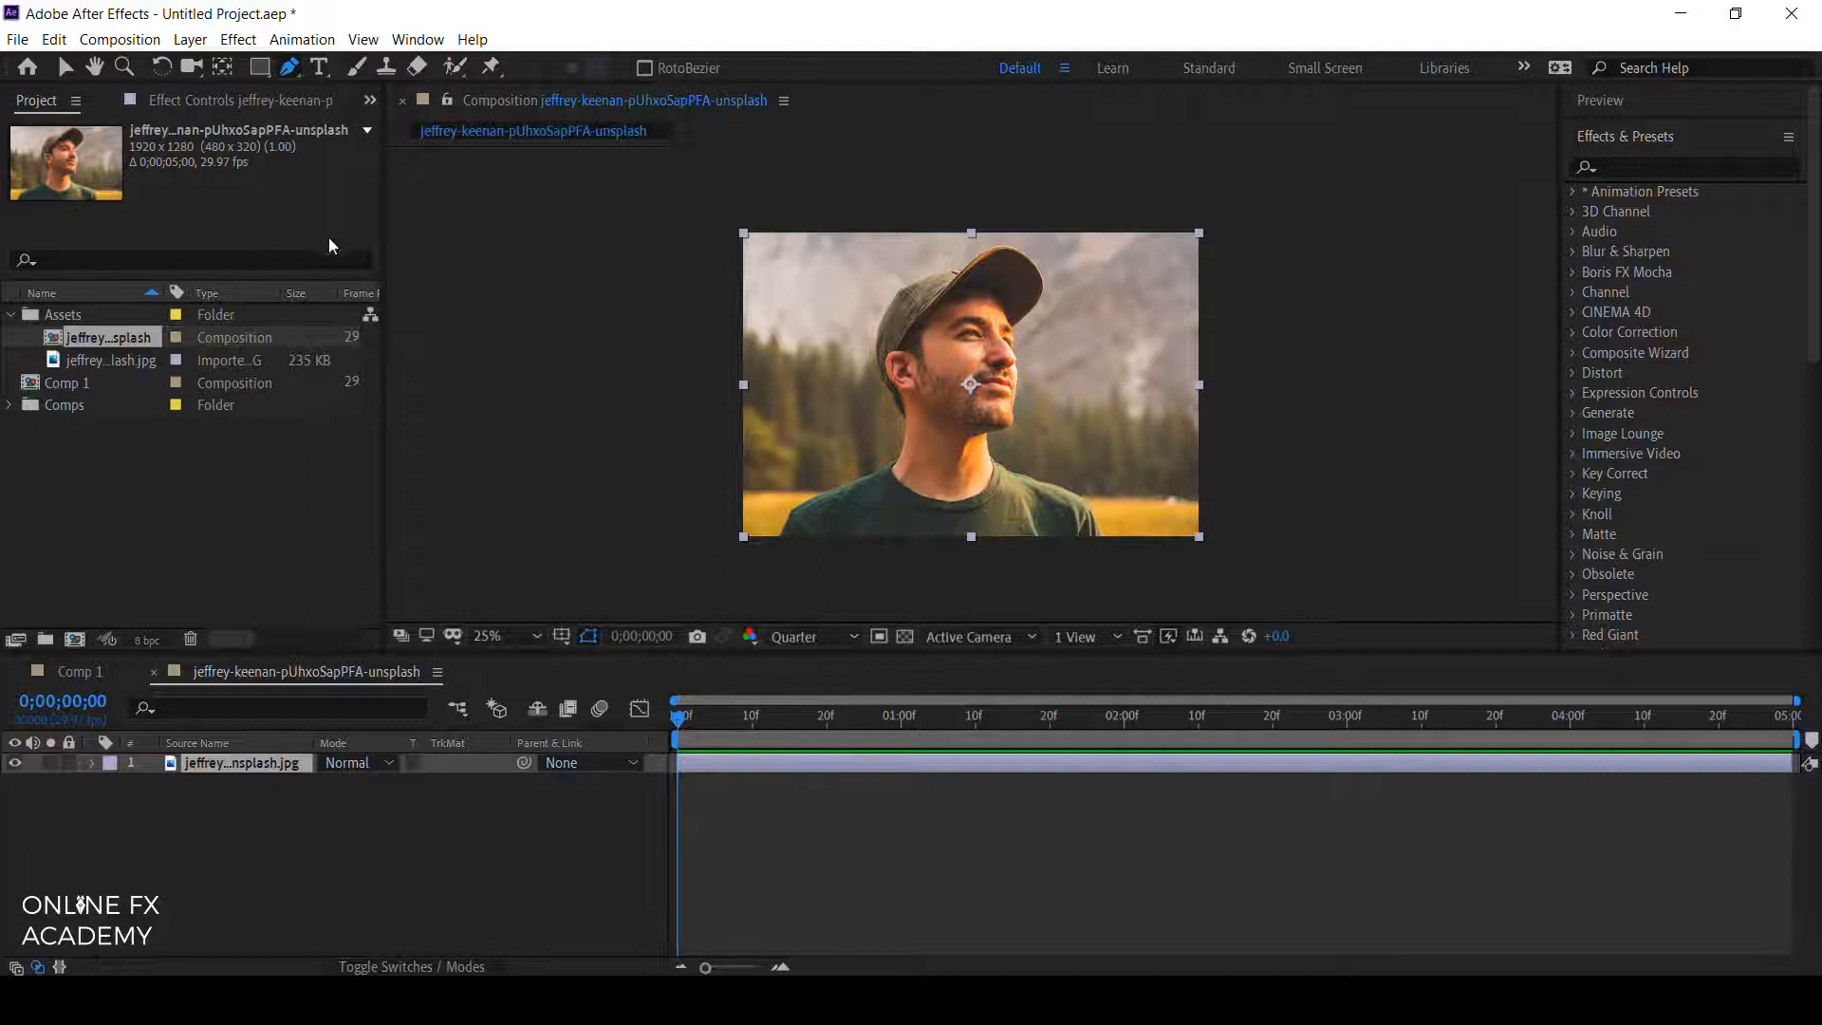
click(293, 72)
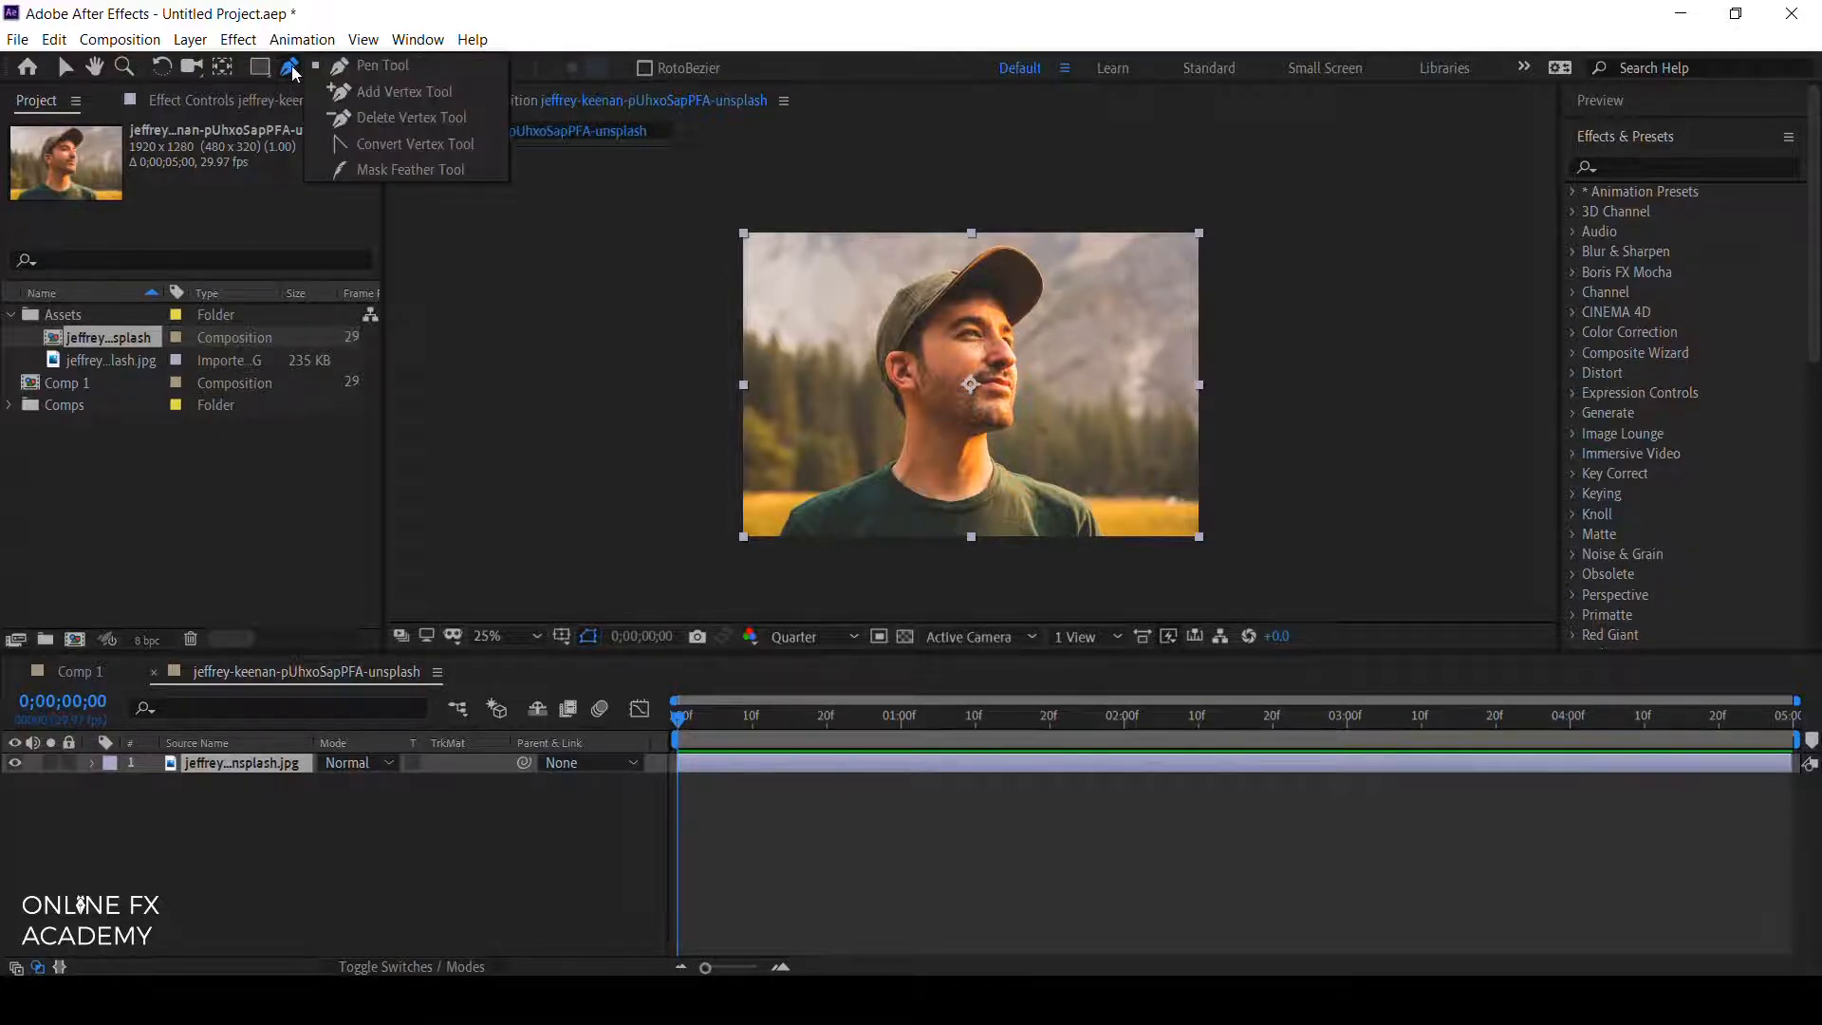
click(334, 69)
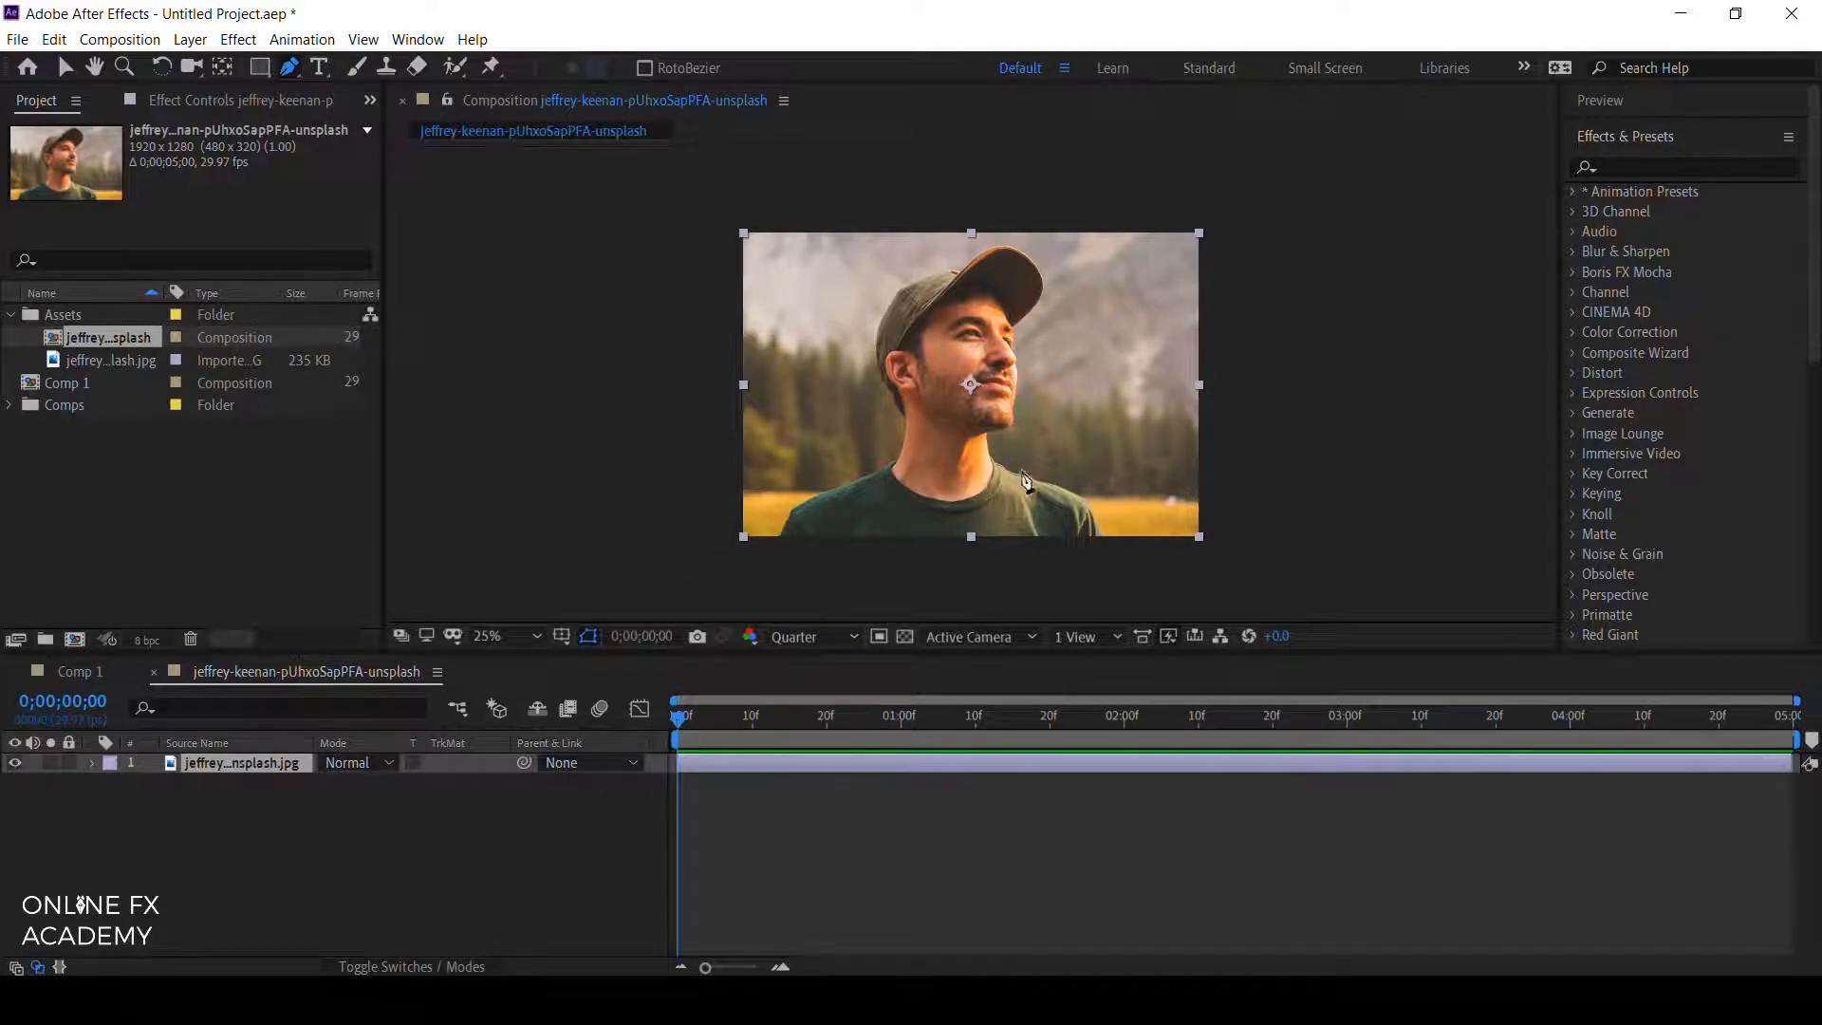
key(period)
drag(714, 539, 663, 499)
key(period)
scroll(653, 505, down, 2)
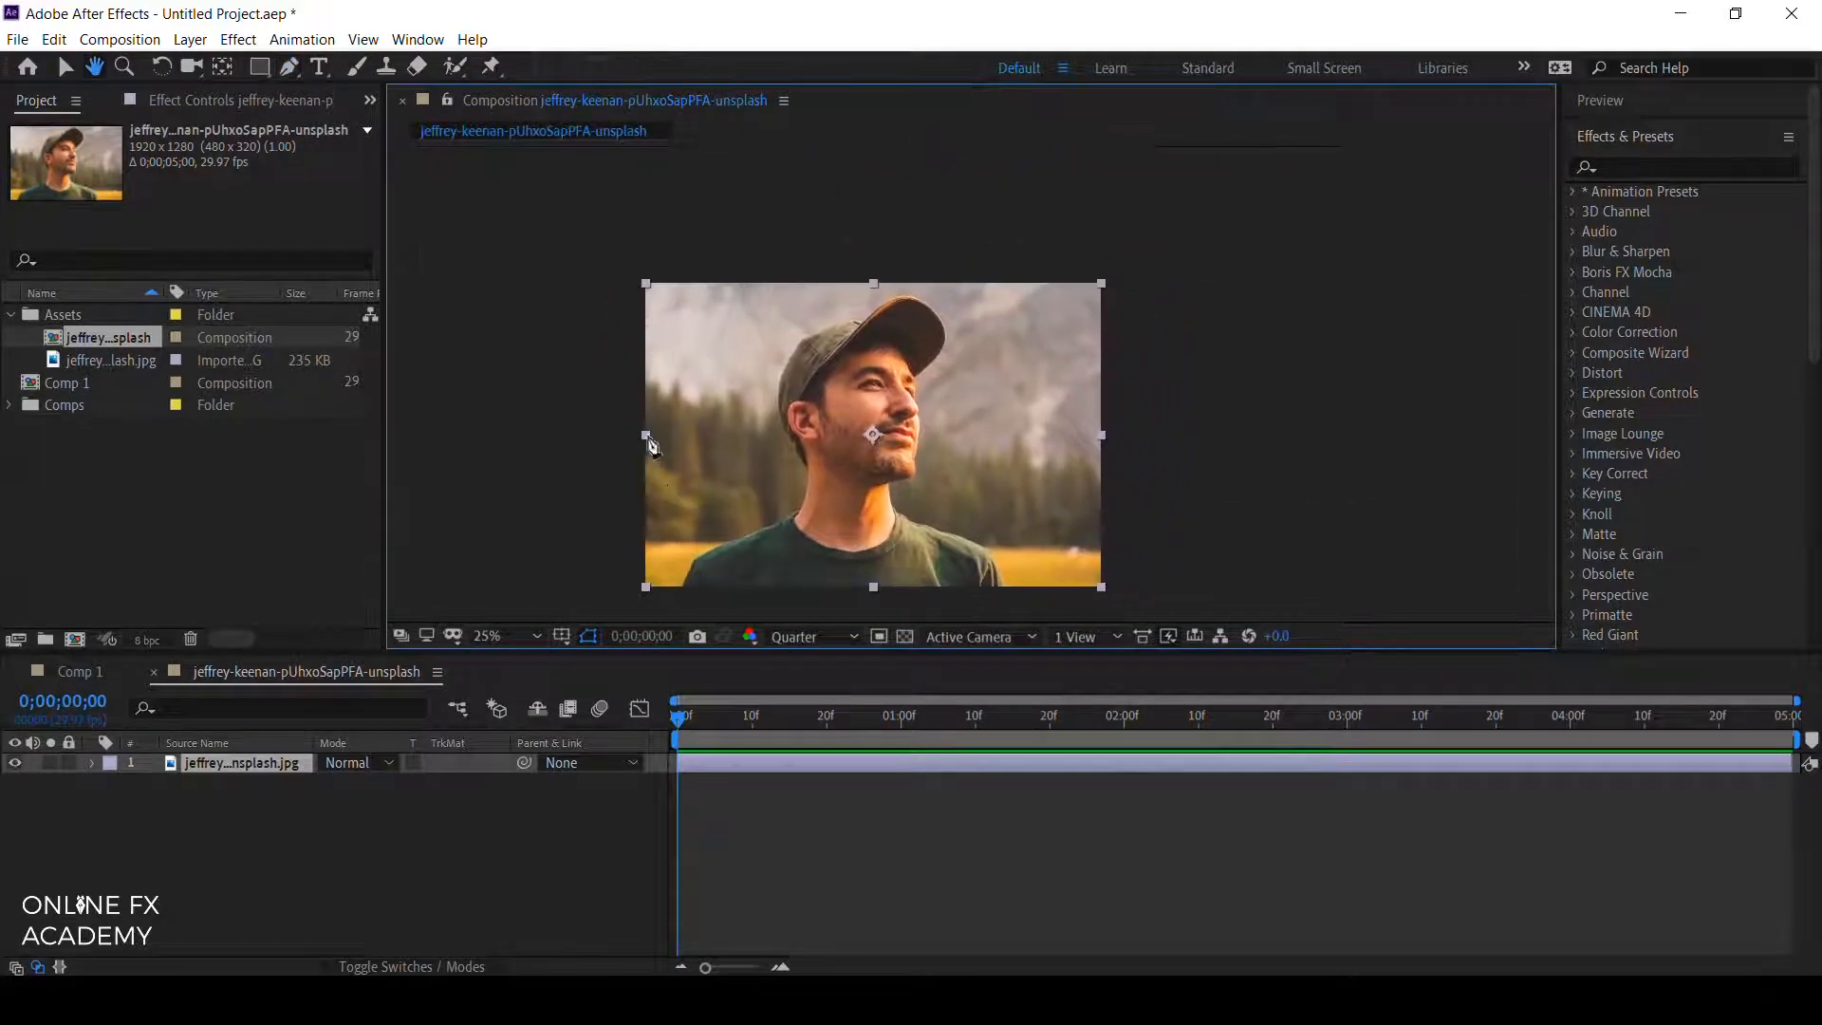
click(627, 271)
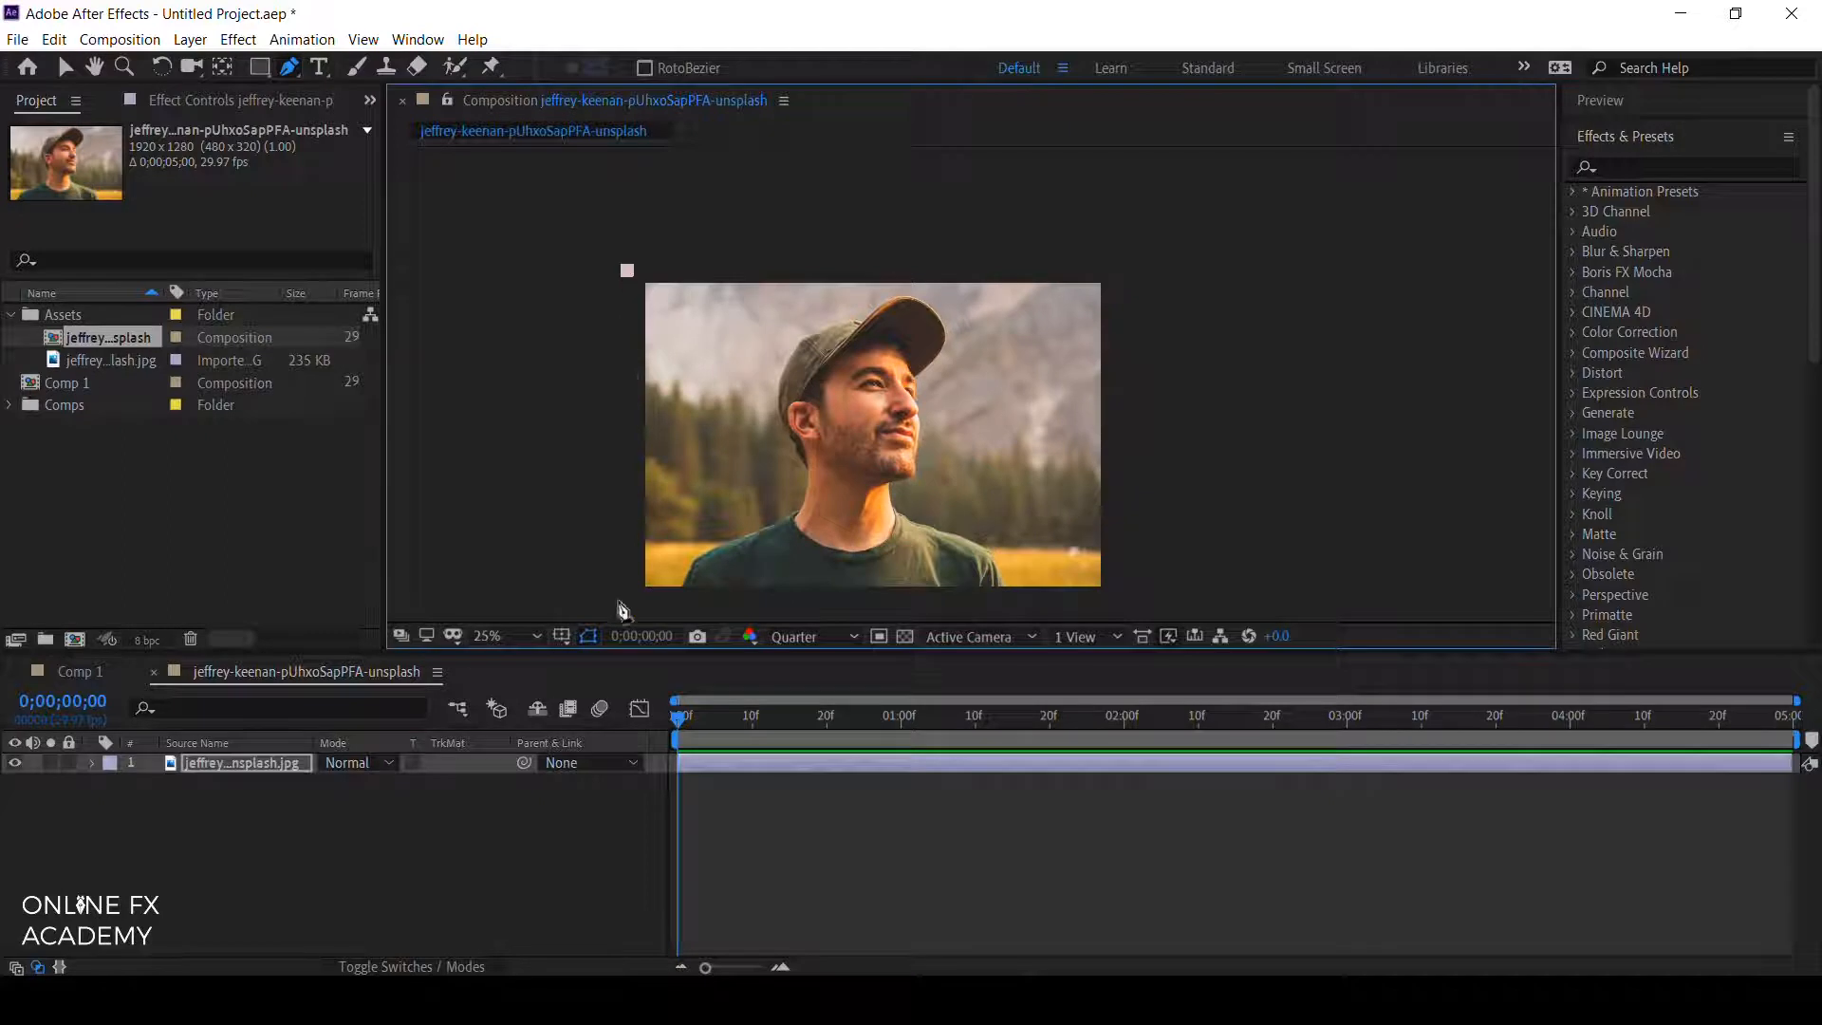
key(ctrl+z)
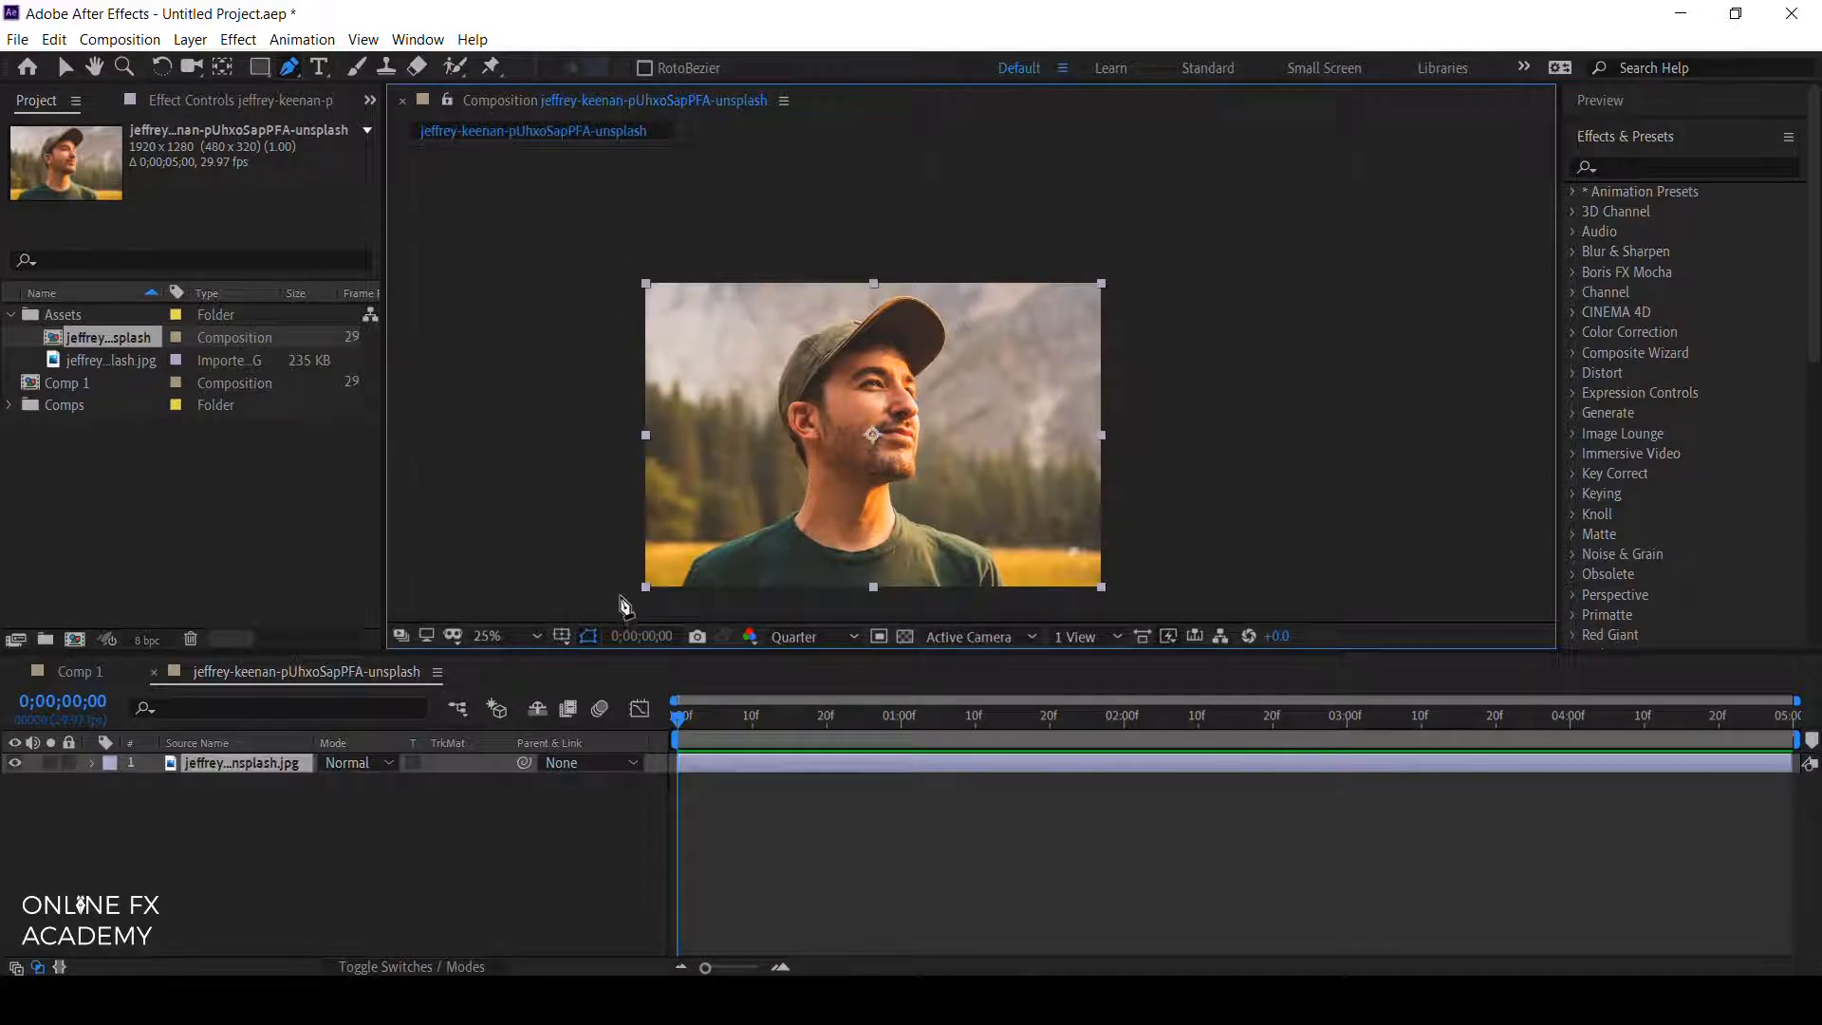
click(376, 864)
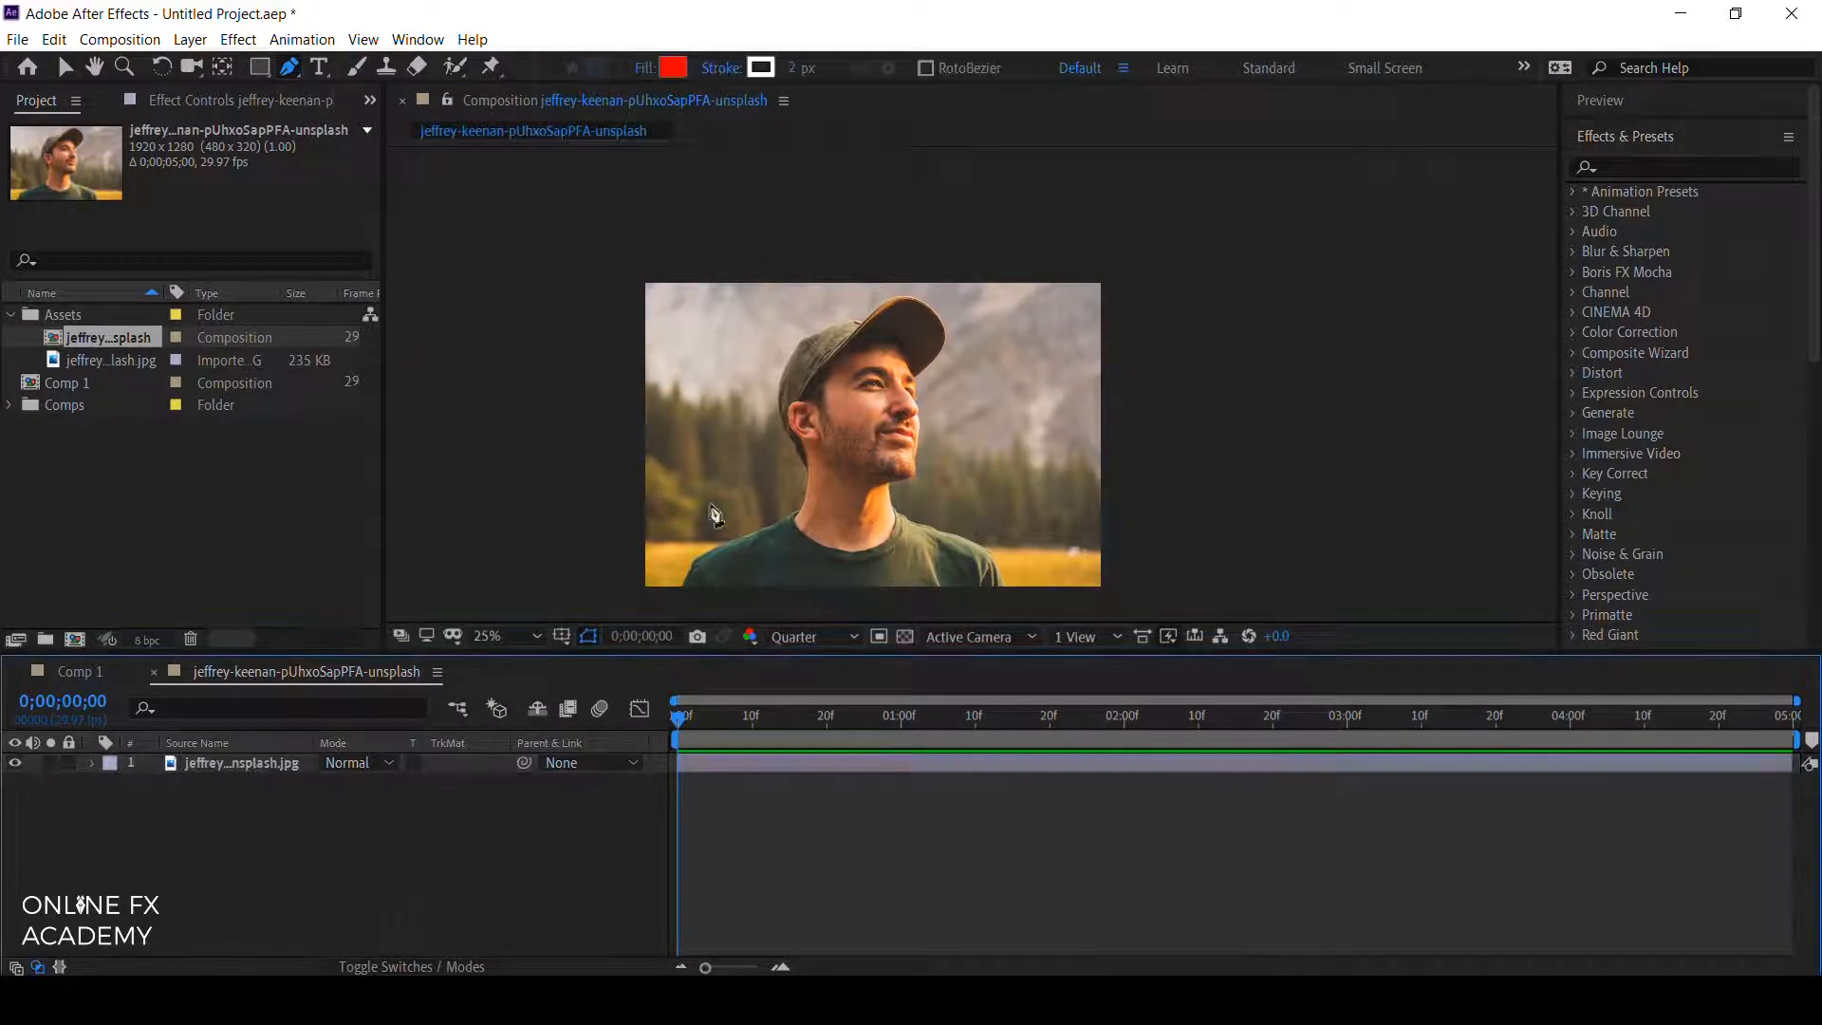
Set the shape fill colour to black (000000) and the stroke width to 0 px.
click(672, 67)
click(629, 653)
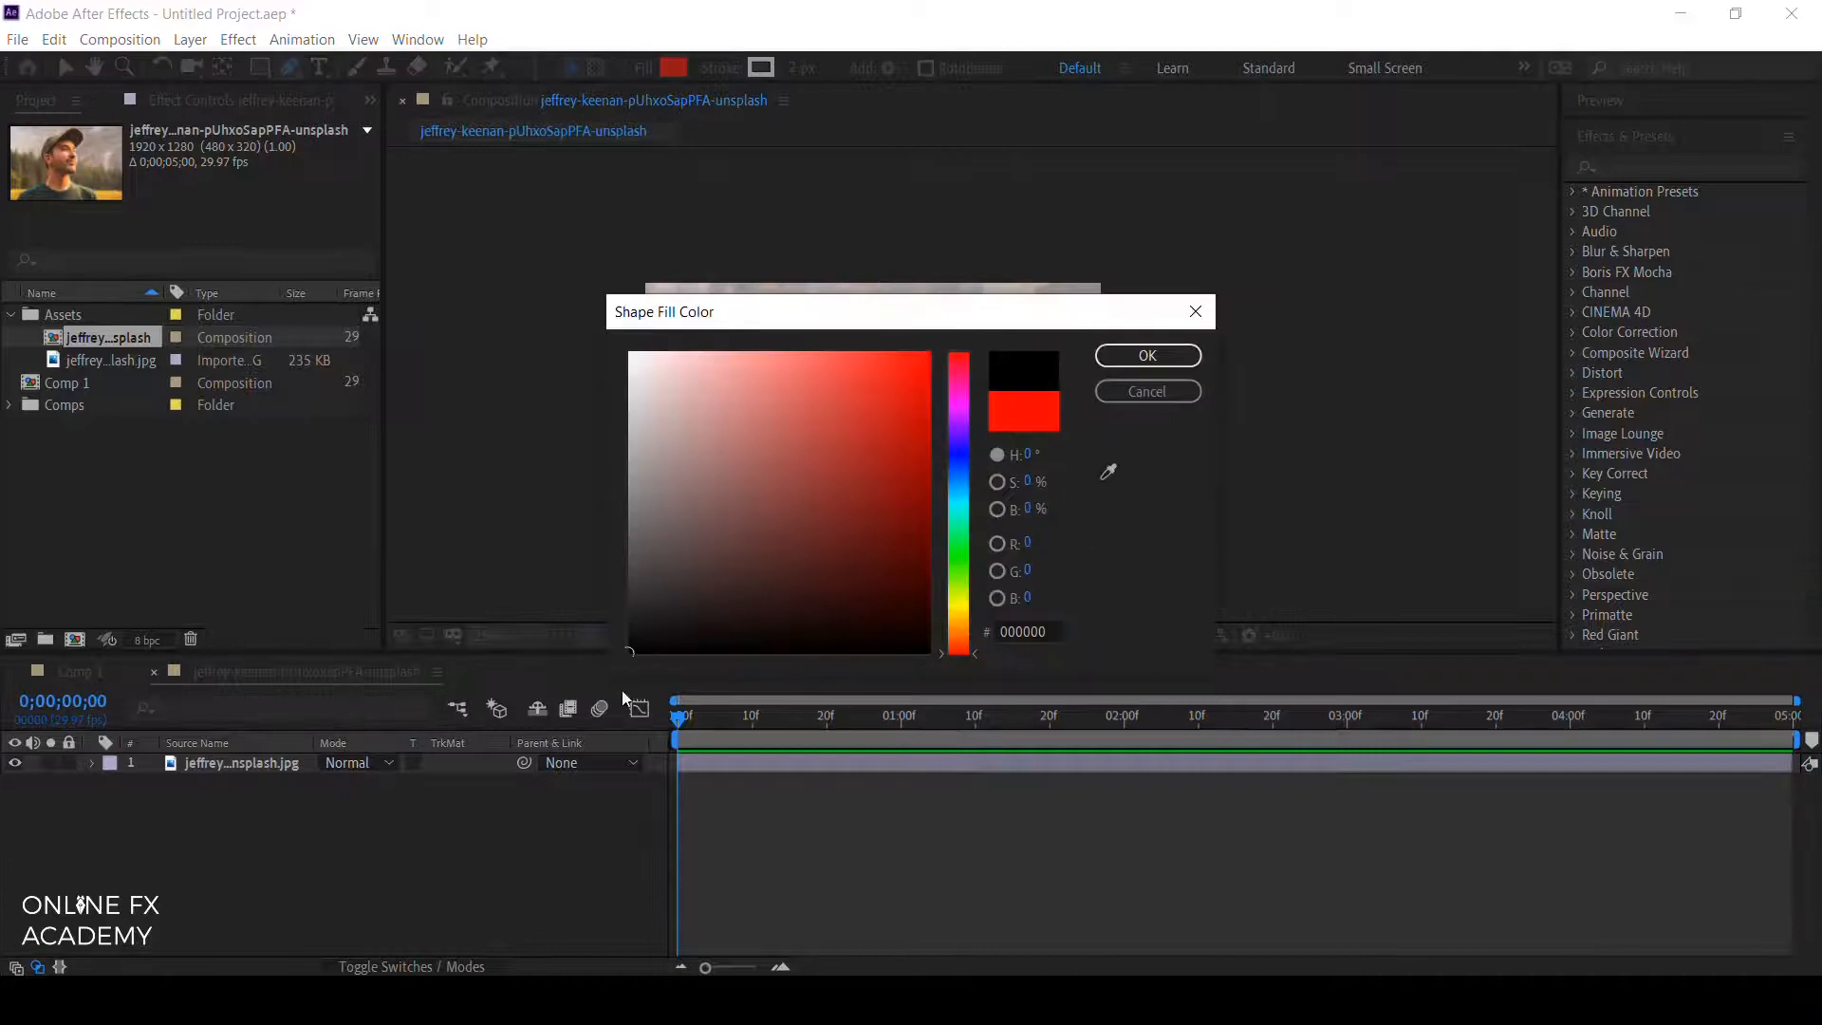
click(1148, 355)
click(761, 68)
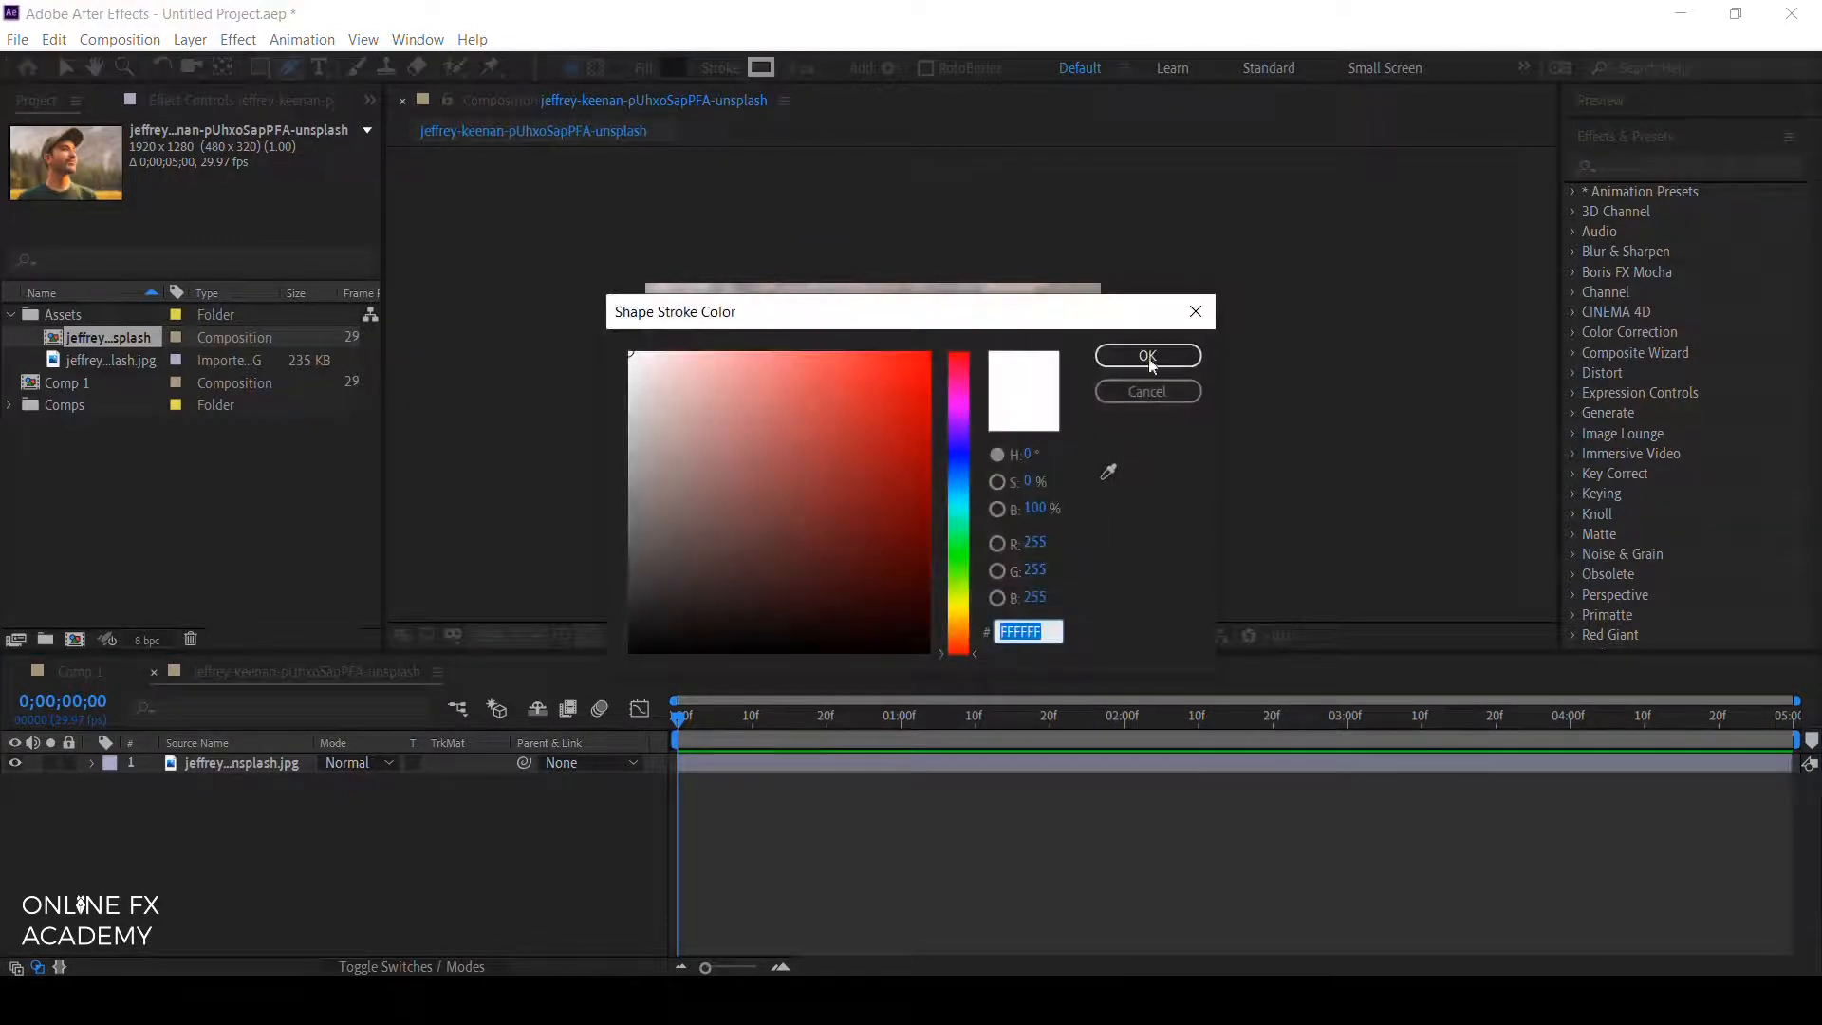
click(1107, 396)
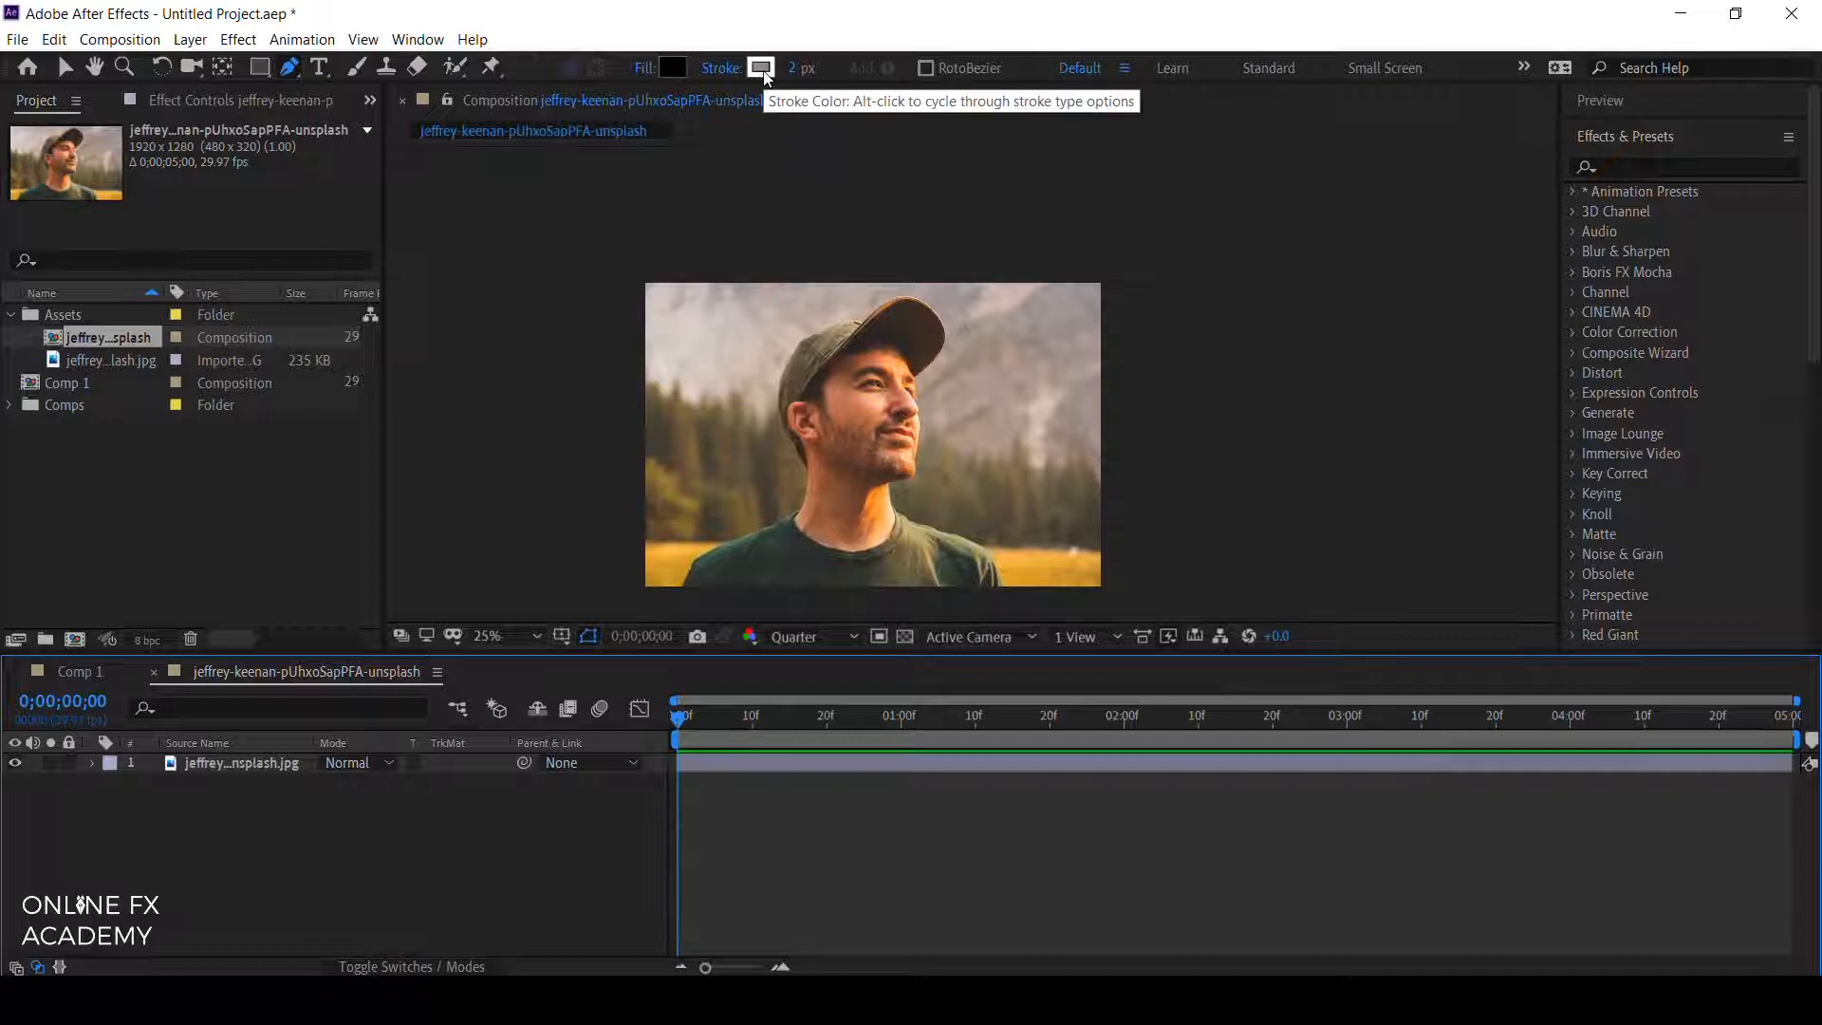
drag(800, 80, 715, 75)
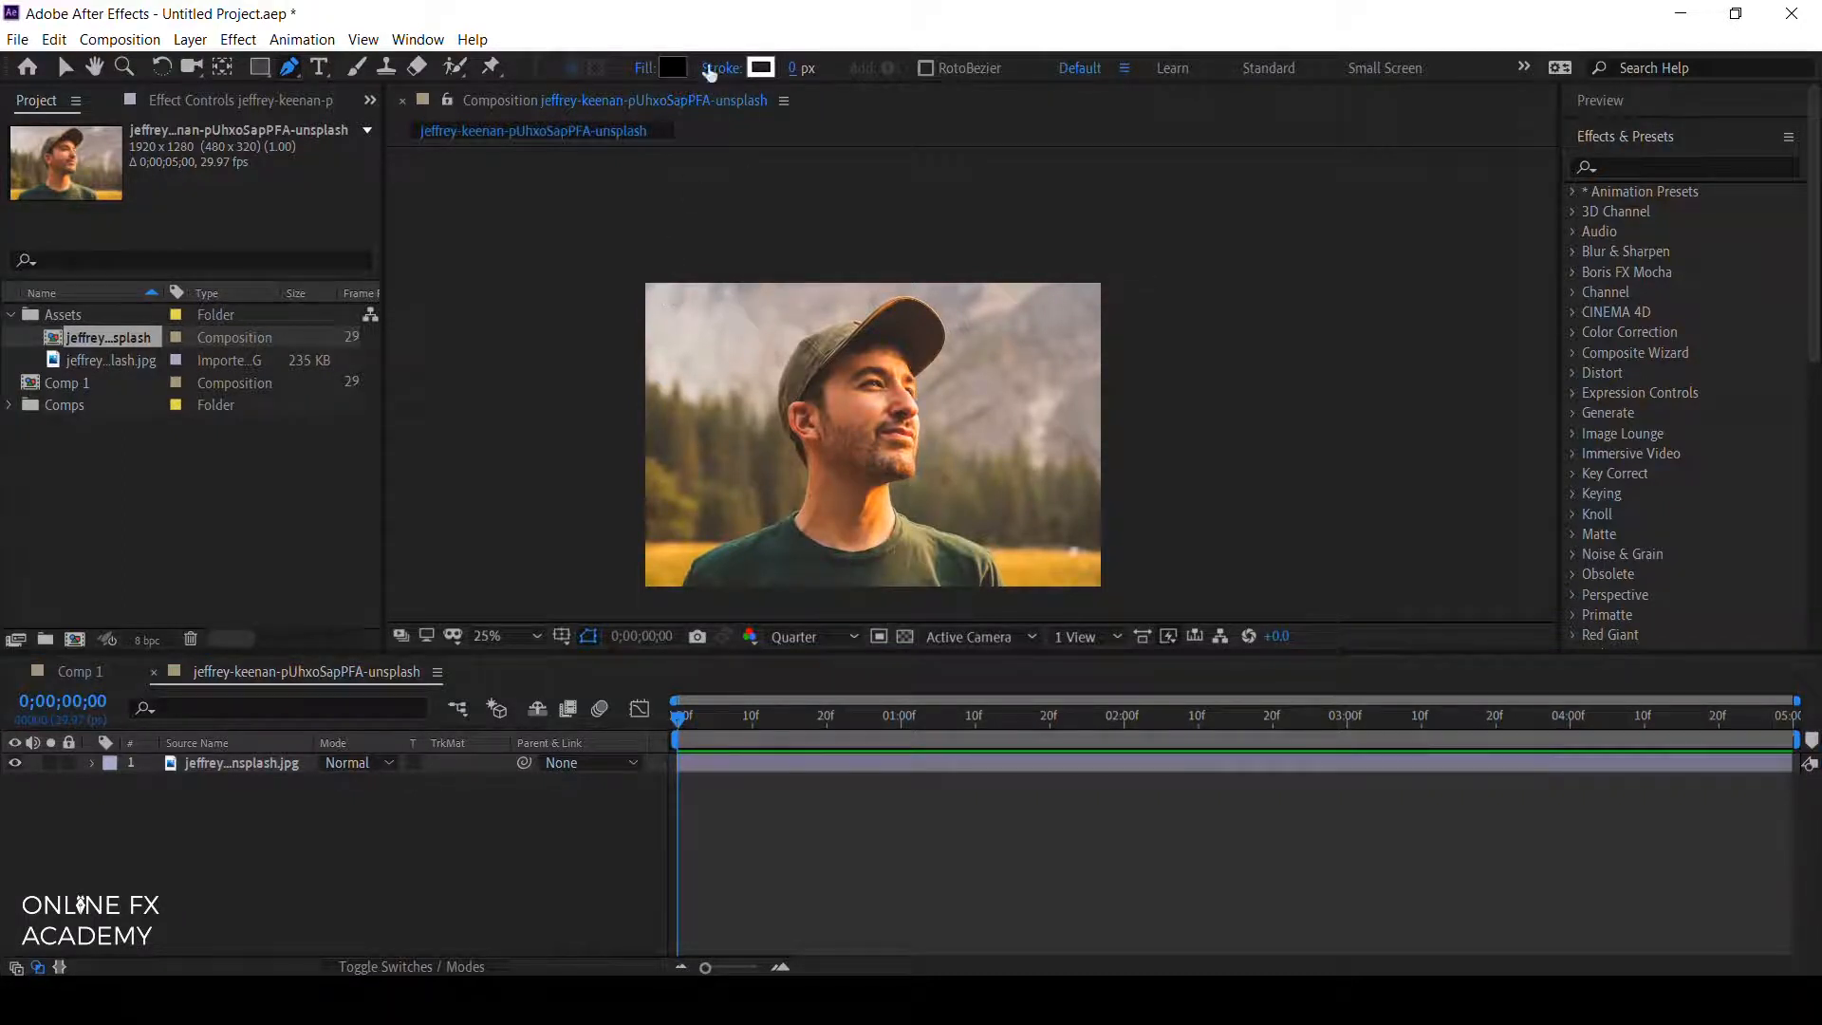
Draw a closed four-corner shape just outside the whole photo and move its layer below the photo layer.
click(630, 263)
click(636, 601)
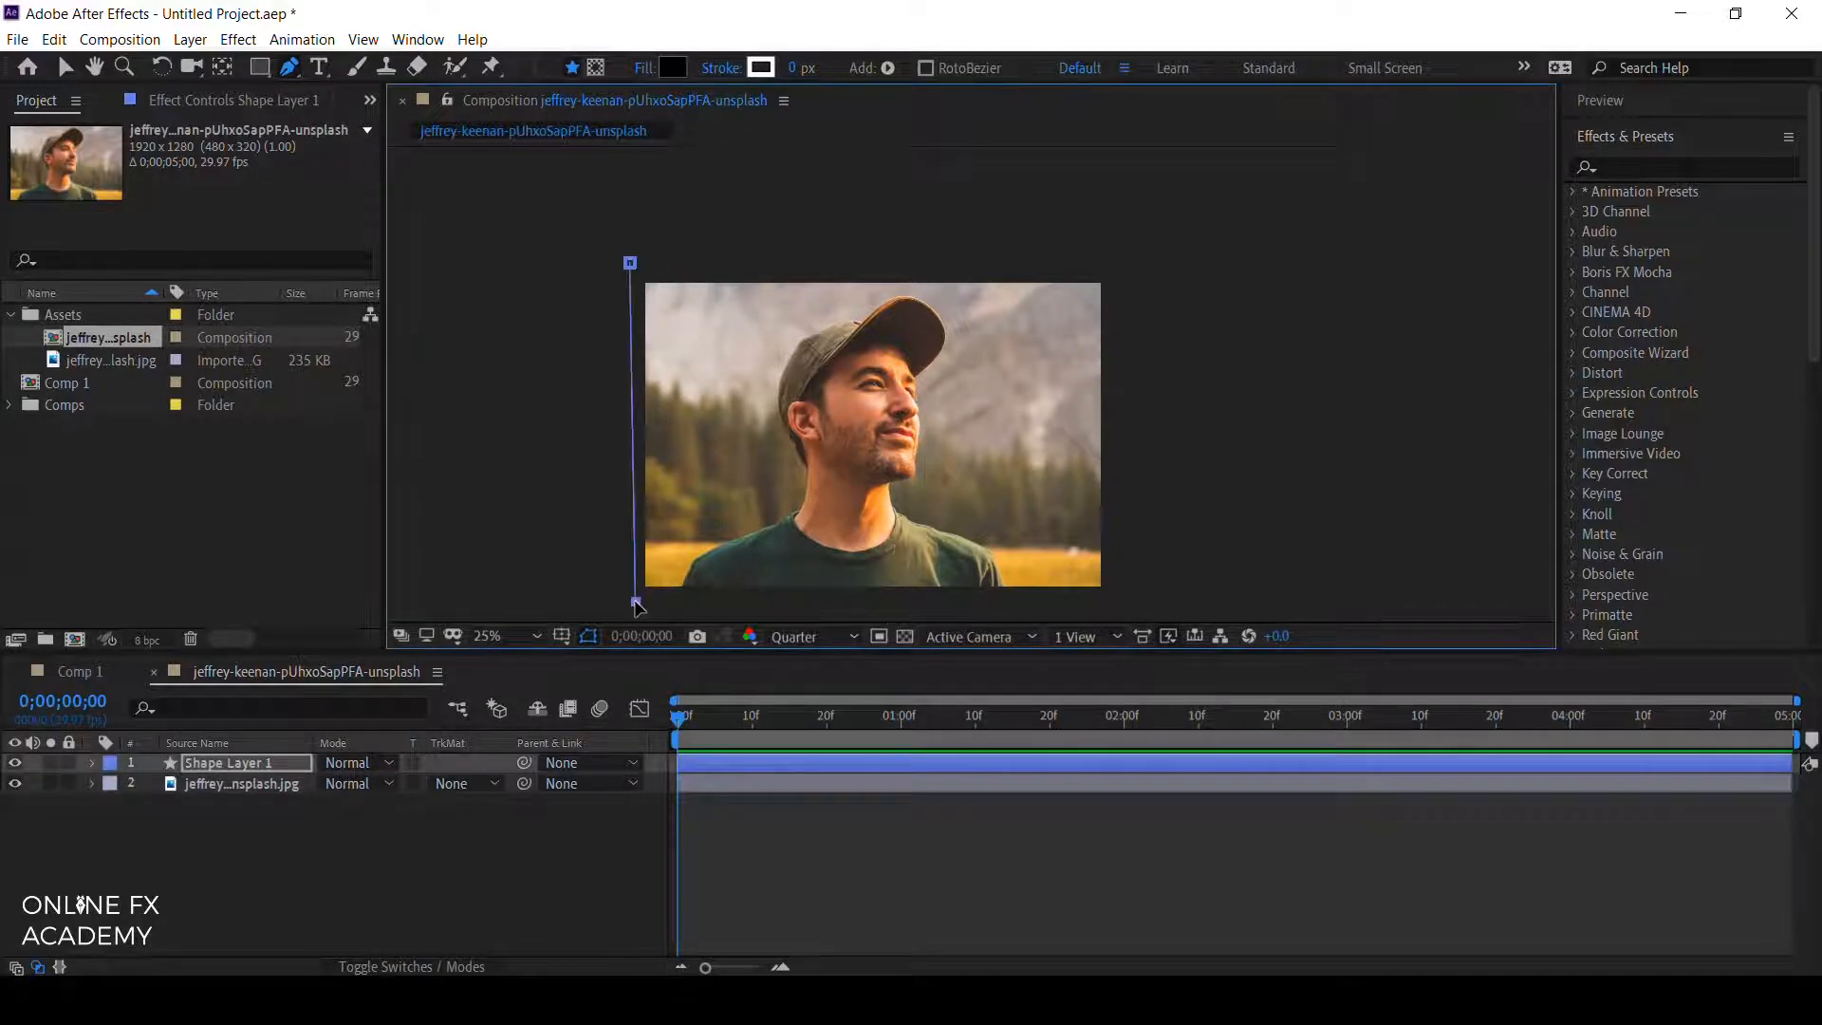
click(1118, 601)
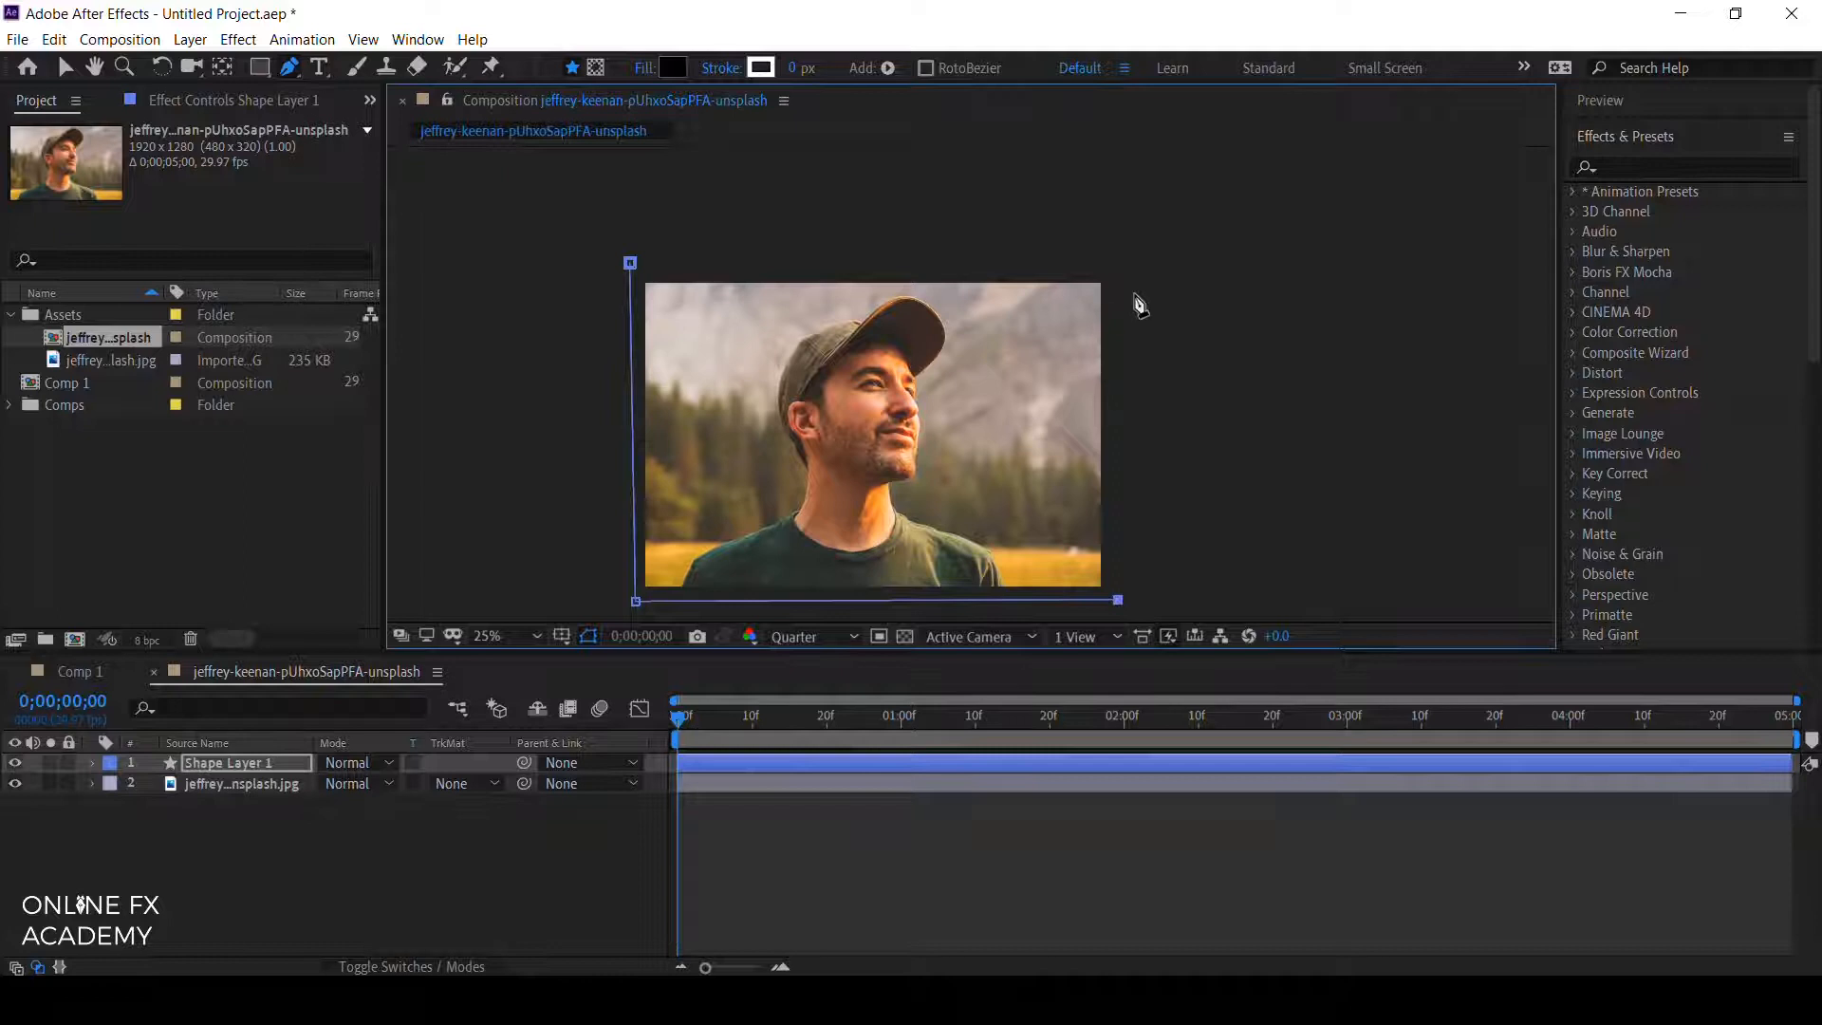
click(1116, 266)
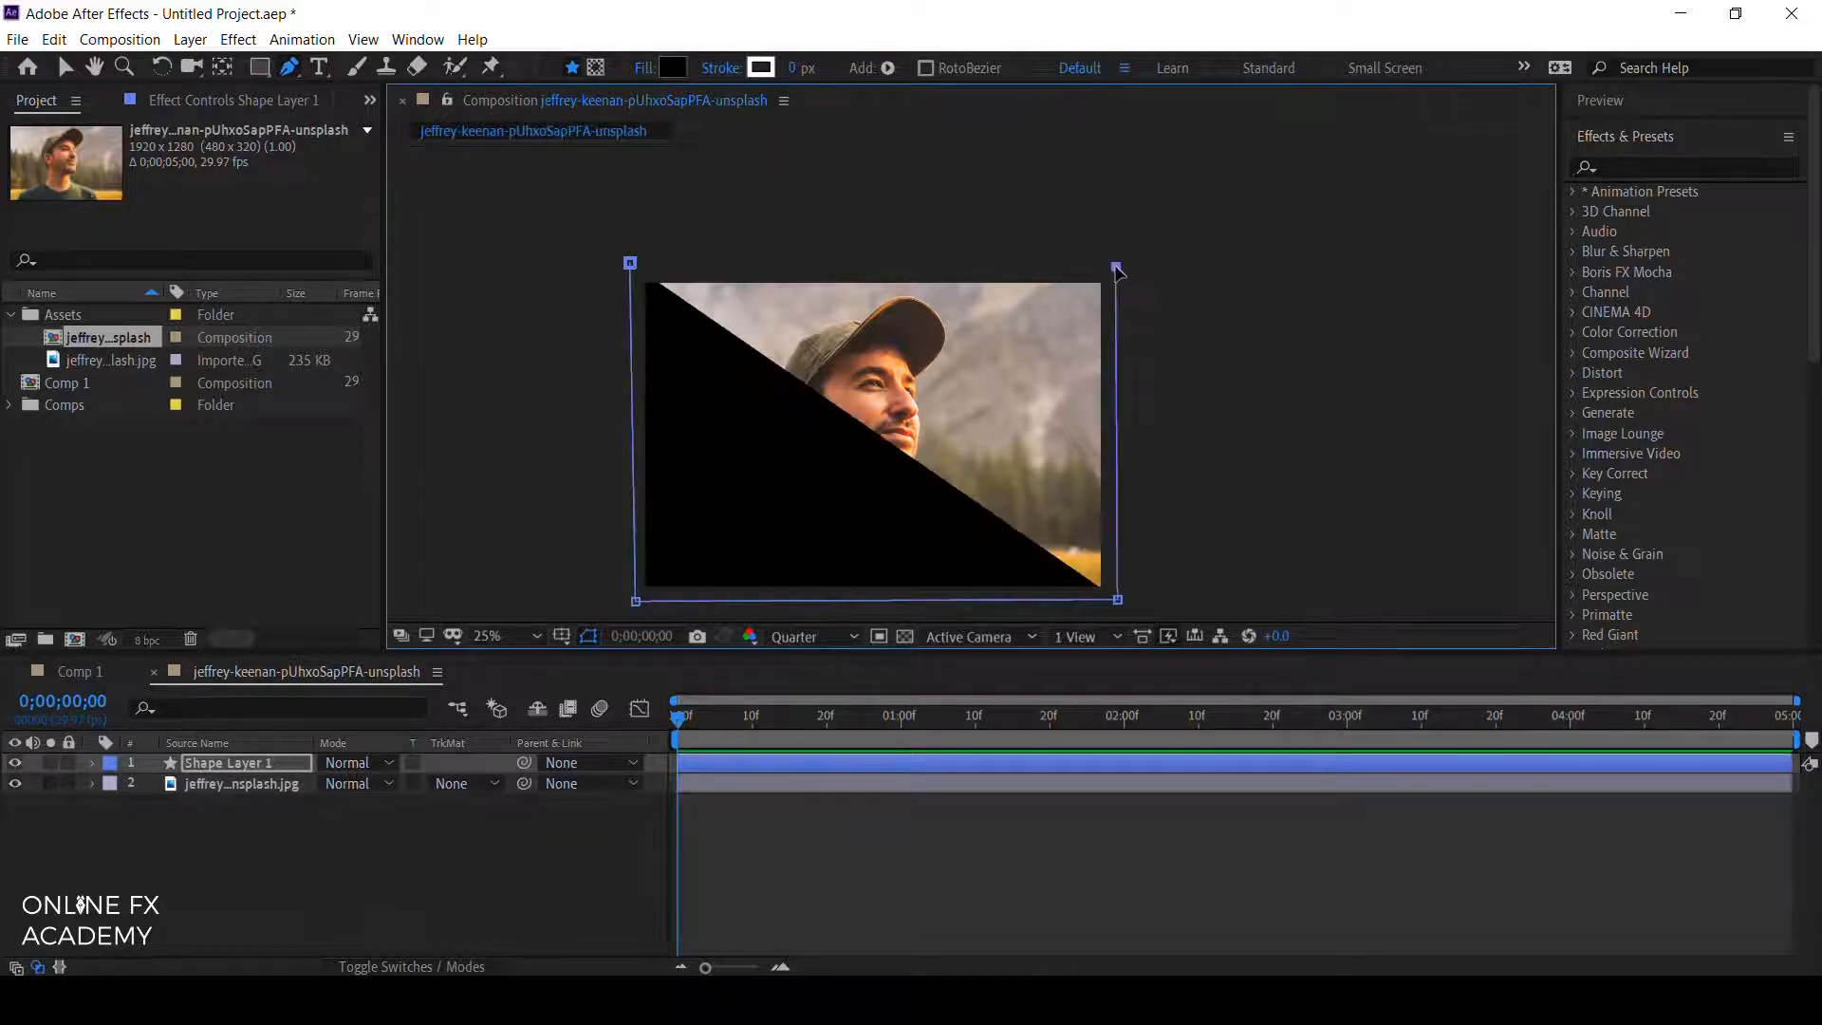
click(630, 263)
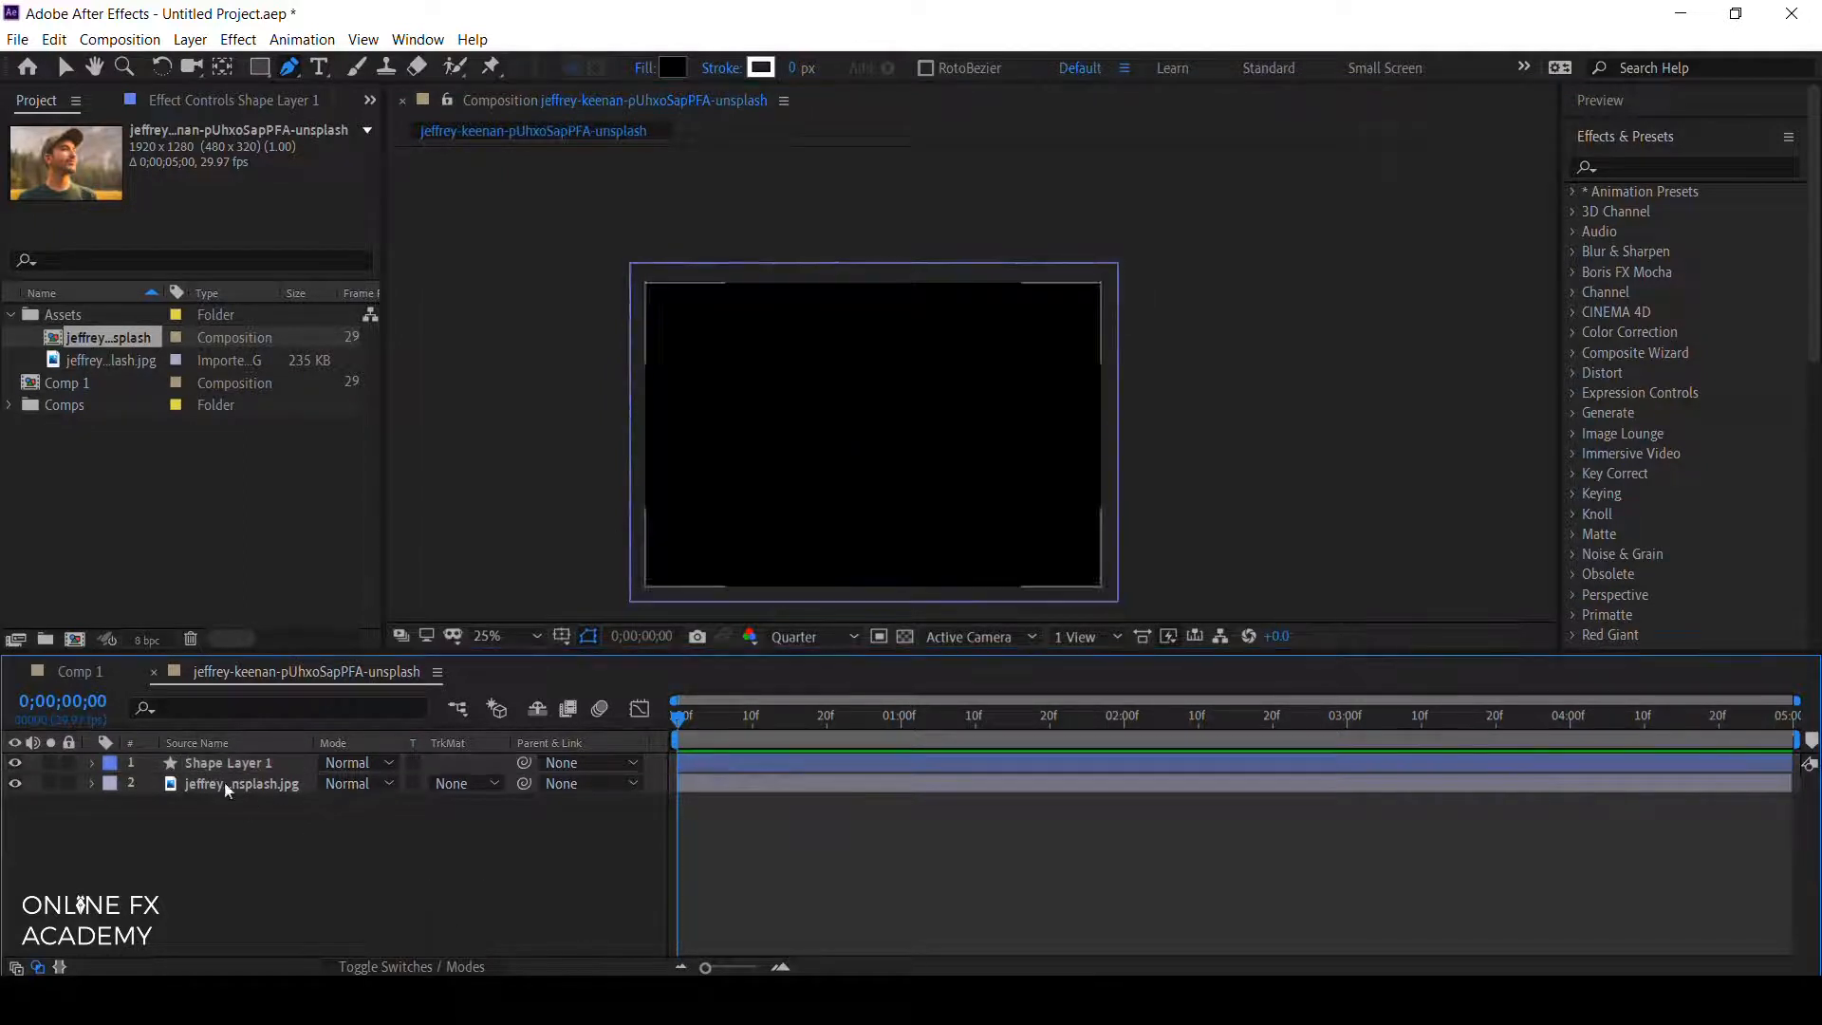
drag(232, 769, 236, 808)
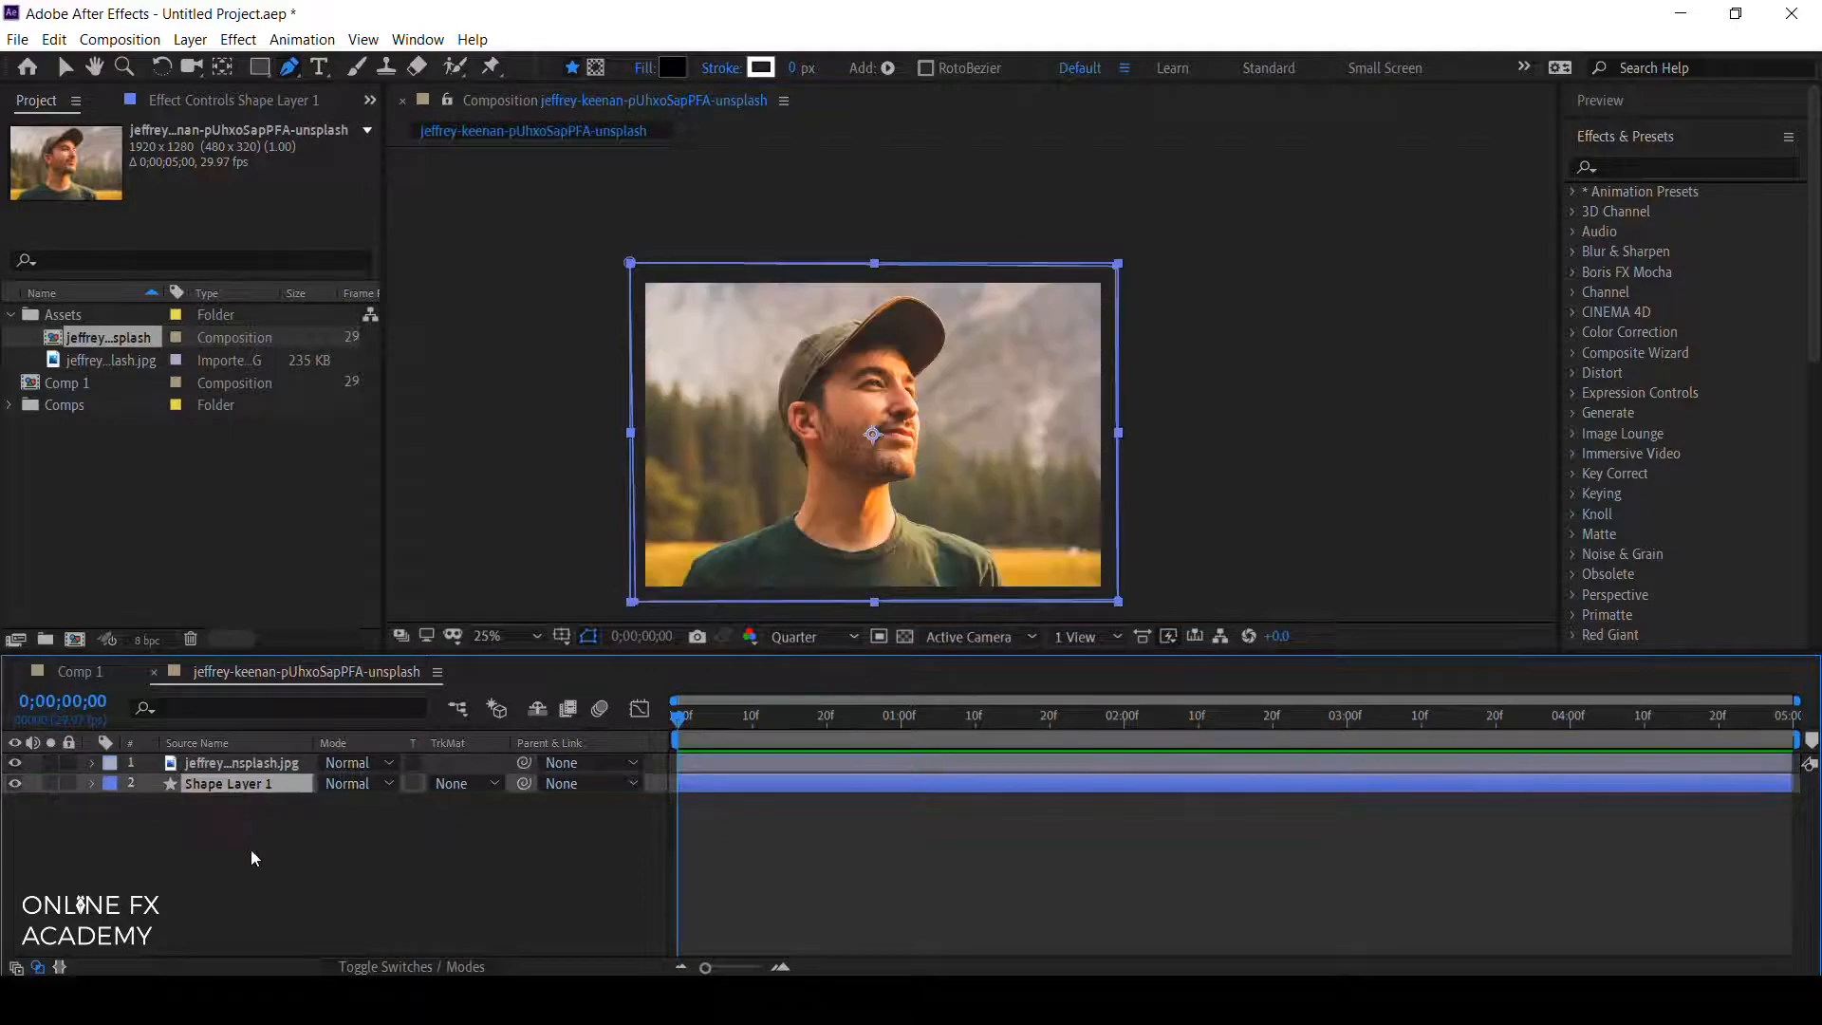
Lock the photo layer and set the fill colour for the next shape to dark grey 333333.
click(672, 66)
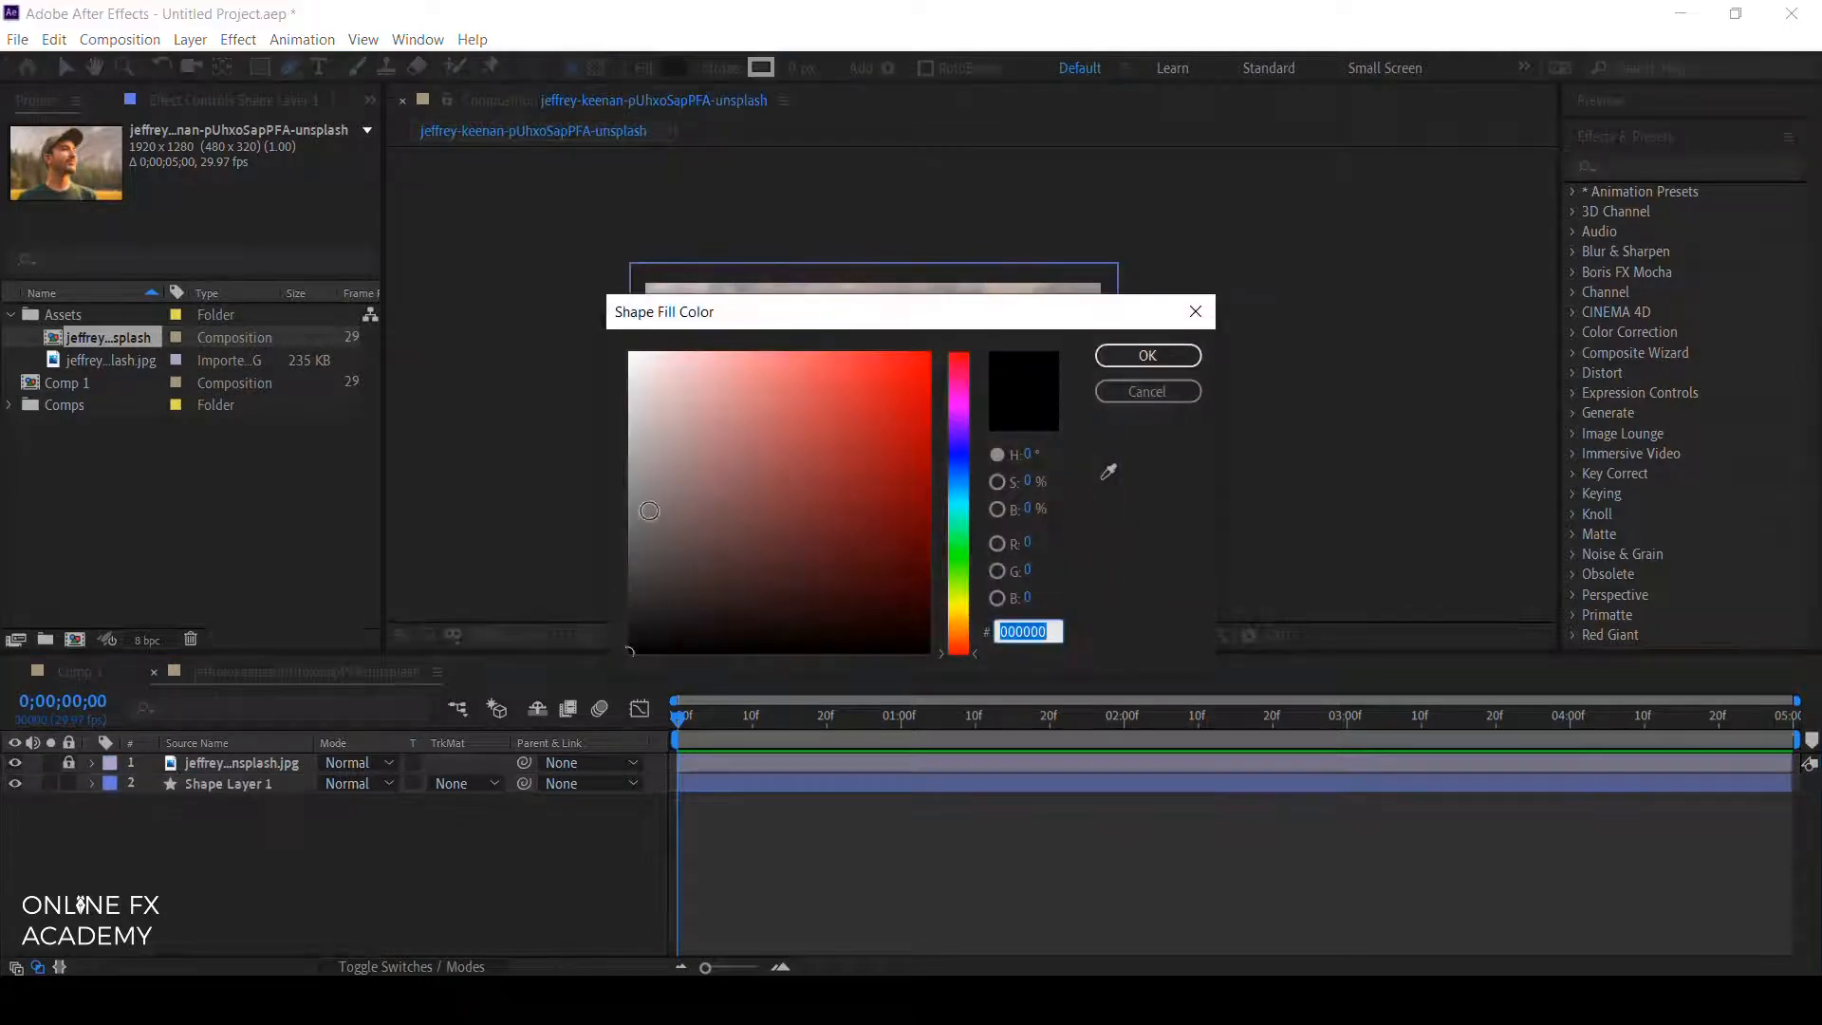
drag(634, 589, 597, 591)
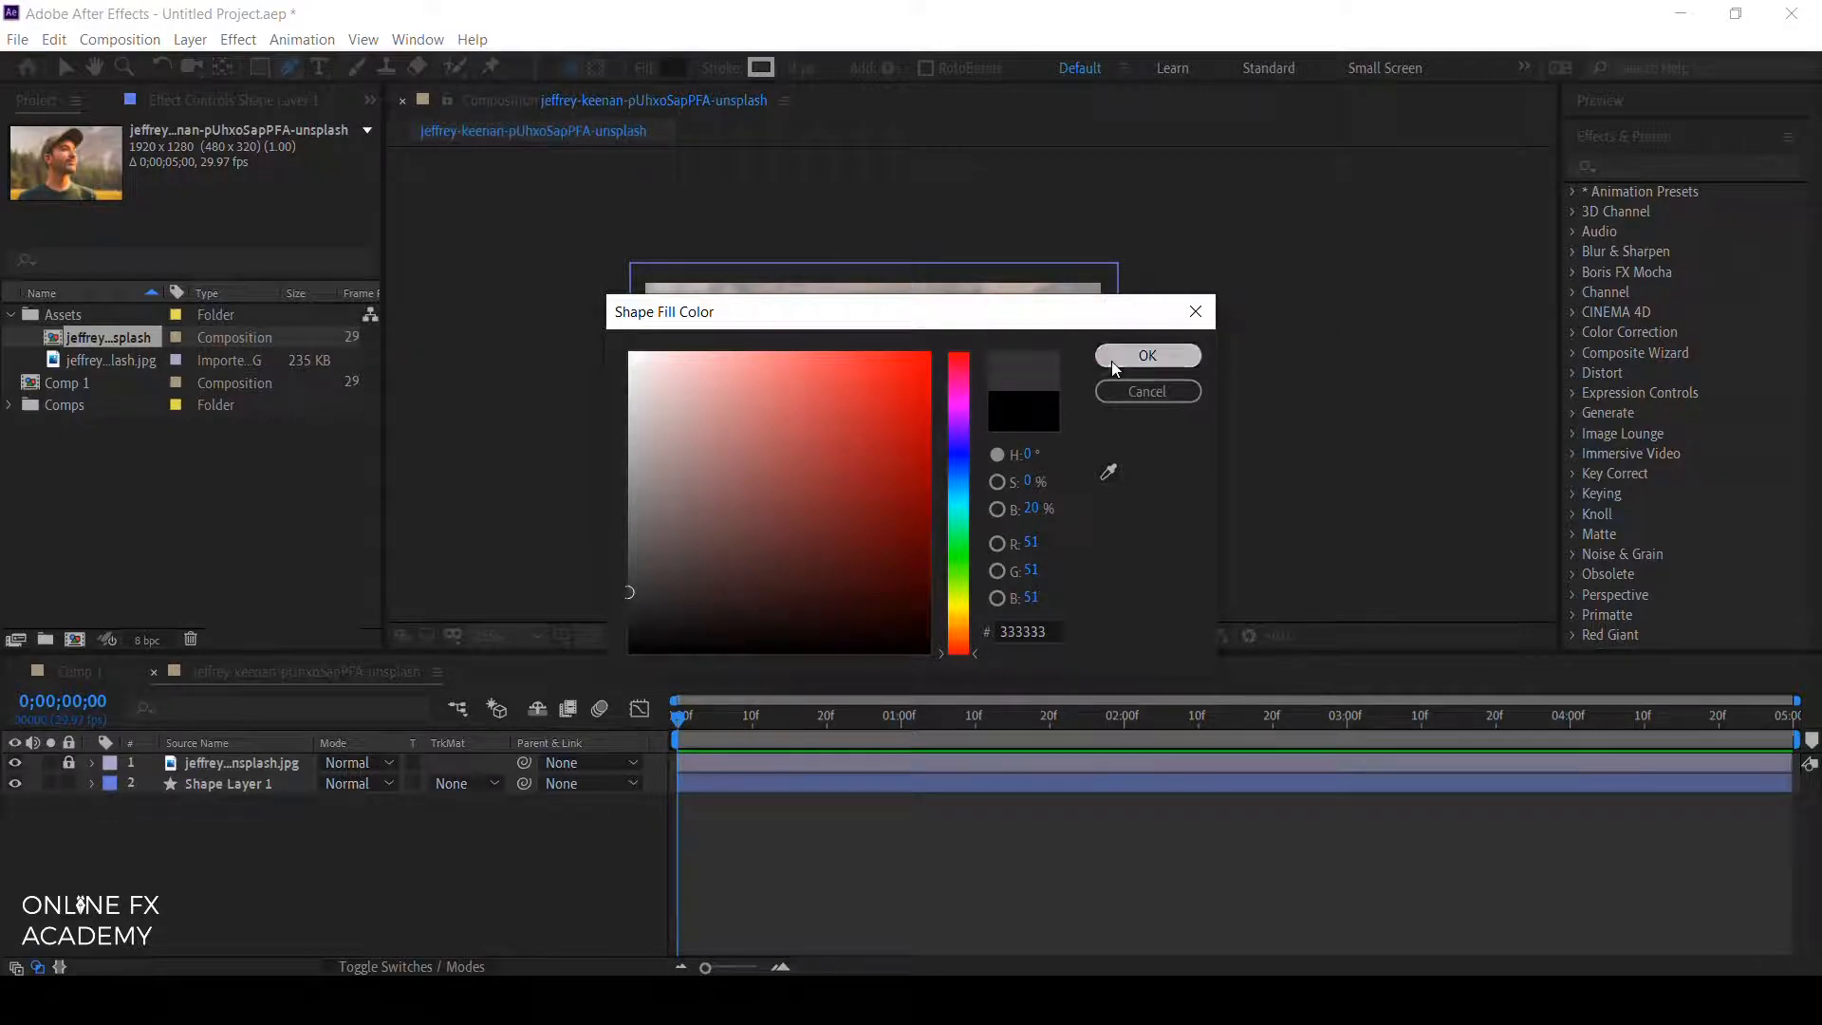
click(1146, 356)
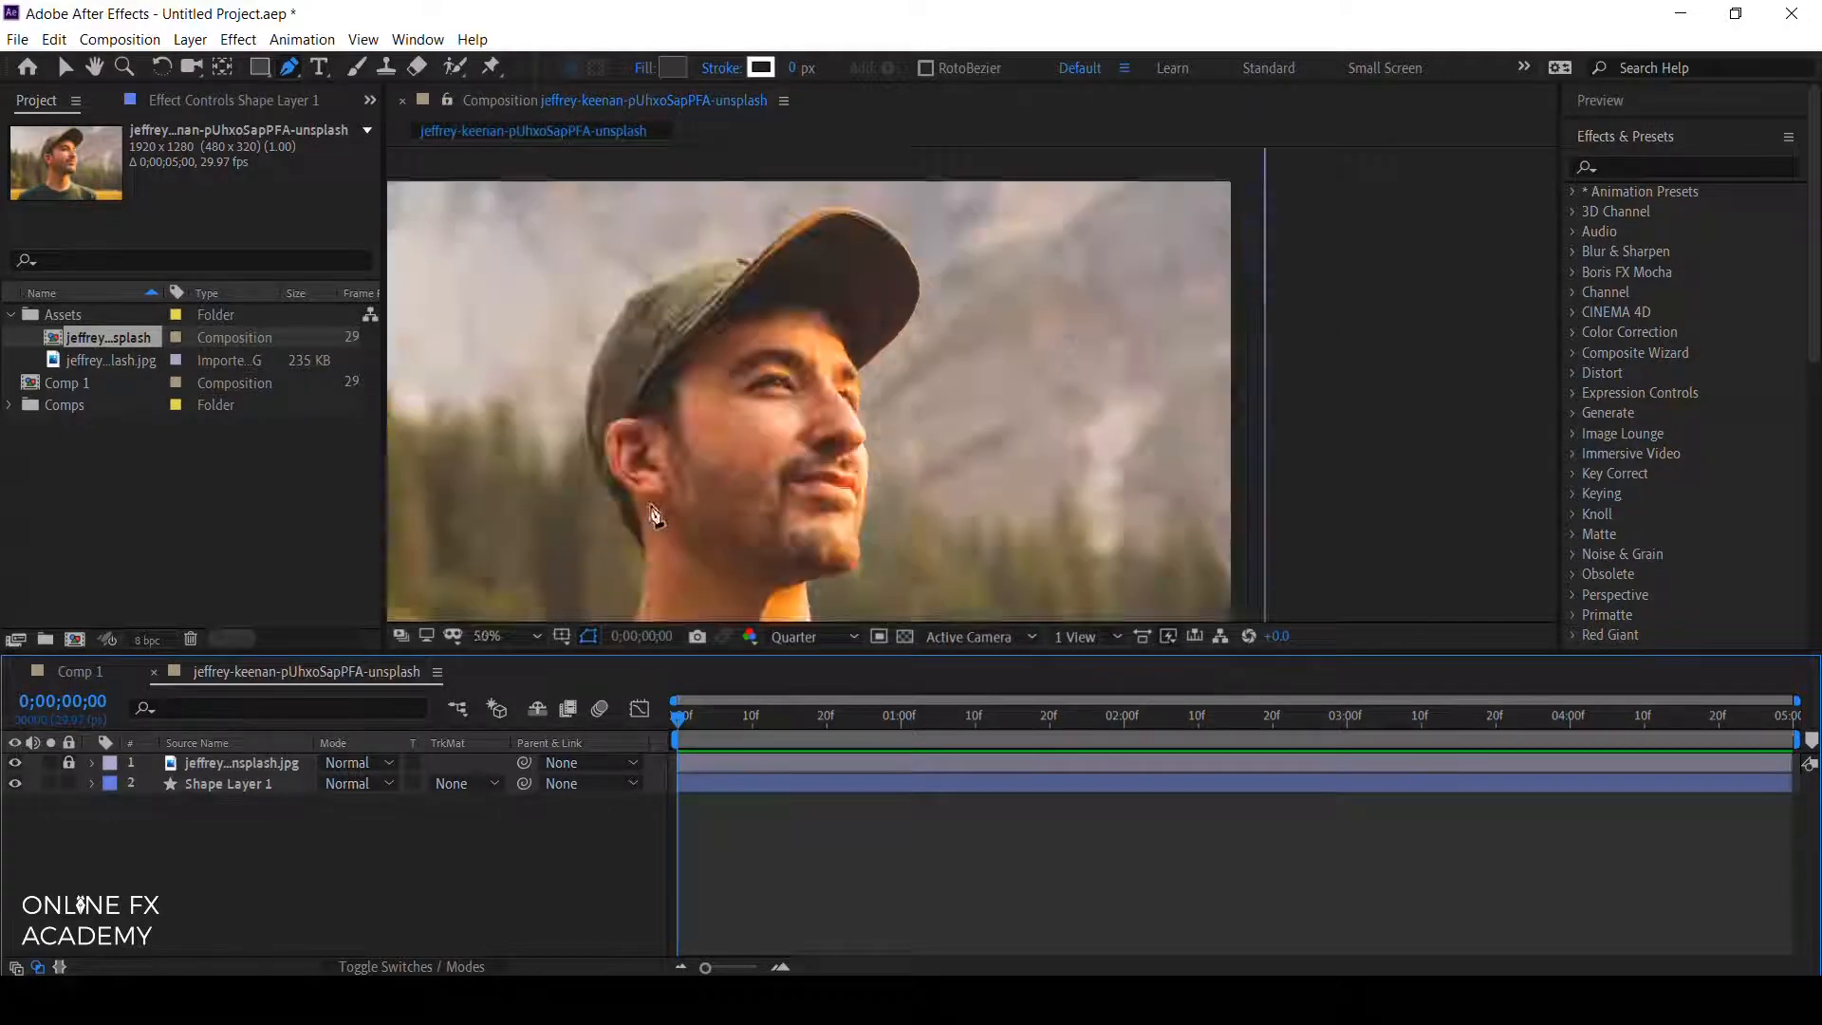
Start the man's silhouette just below the photo's lower edge and trace the shoulder on the left side up to the neck.
drag(920, 480, 1087, 357)
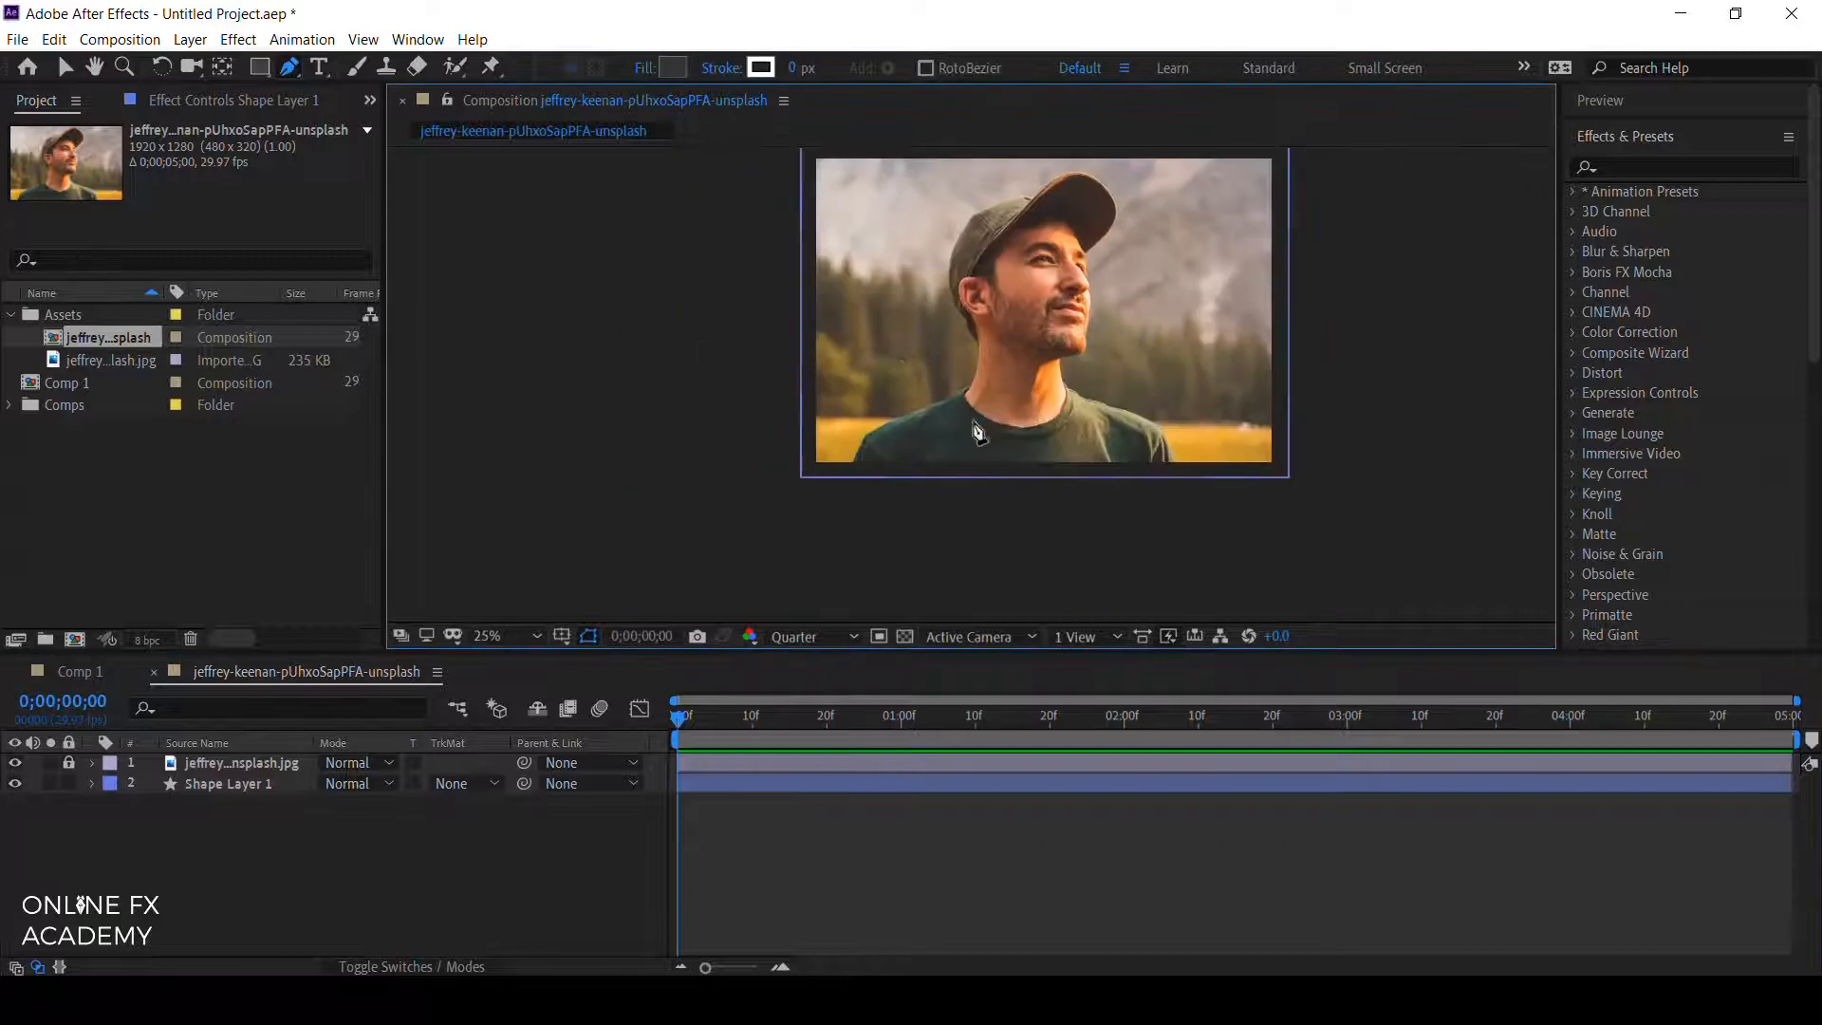
scroll(981, 431, up, 2)
drag(902, 464, 774, 493)
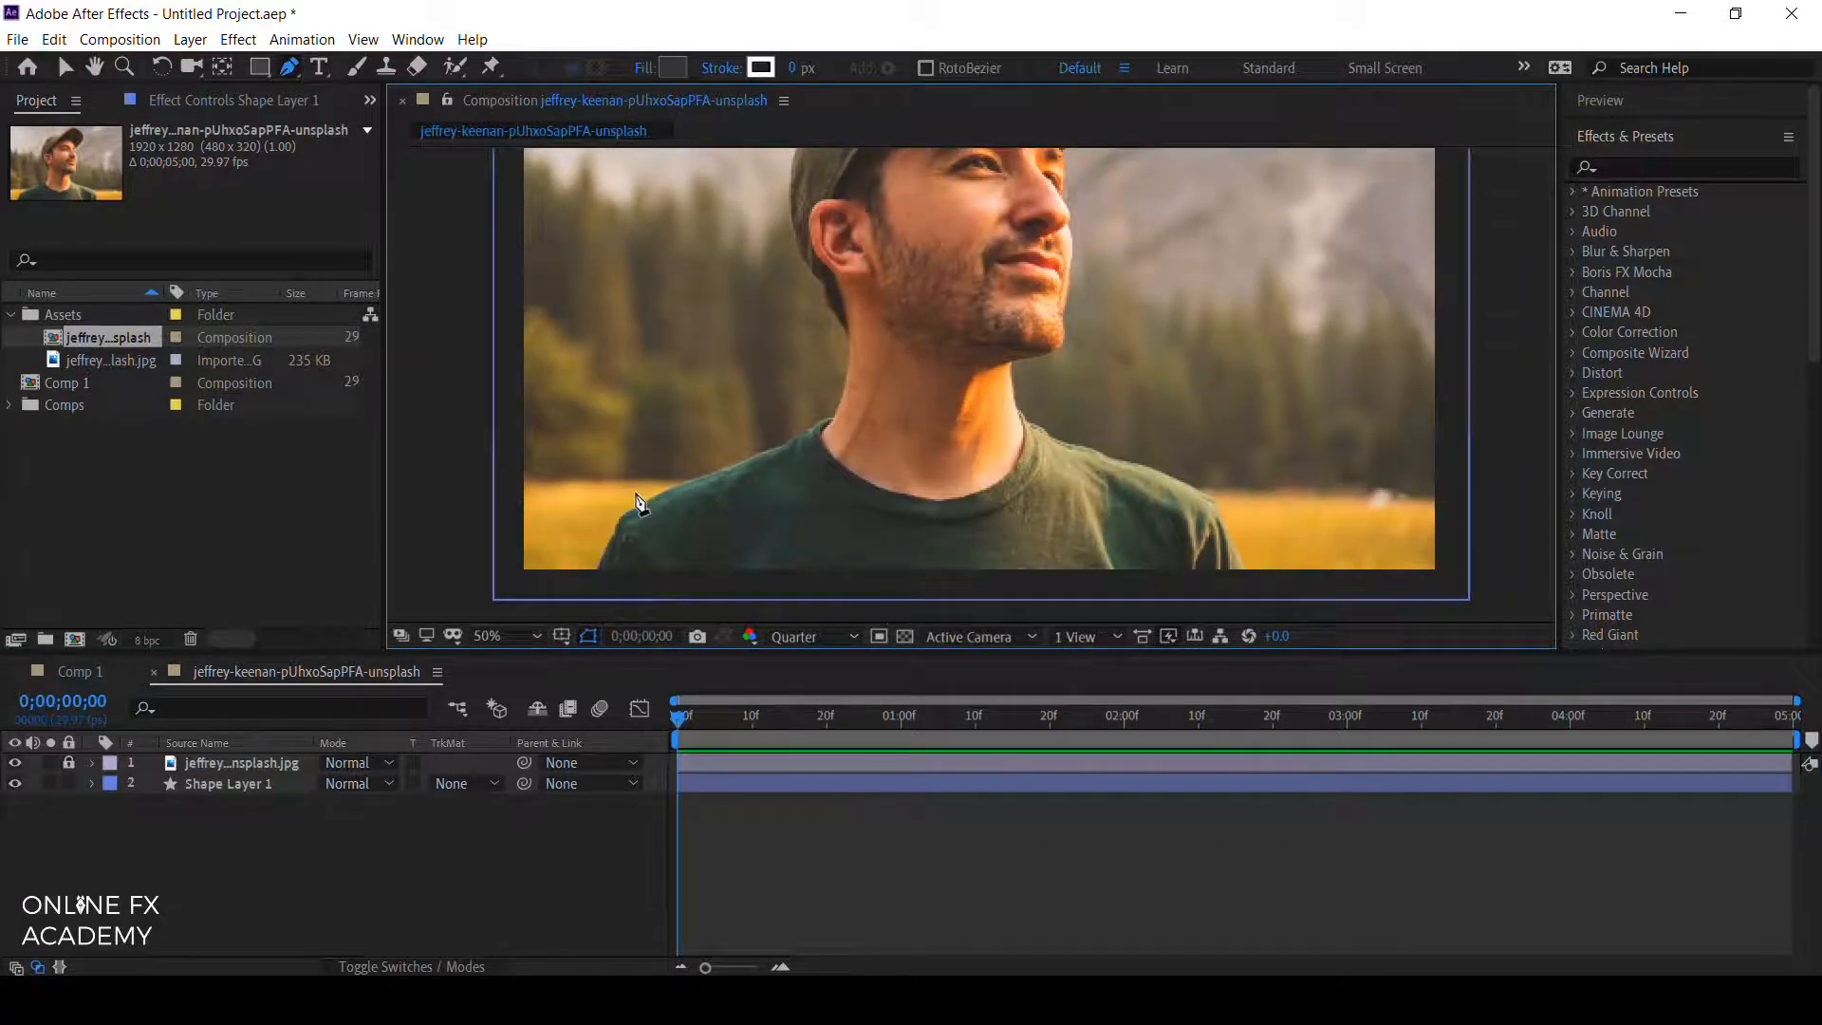
click(590, 593)
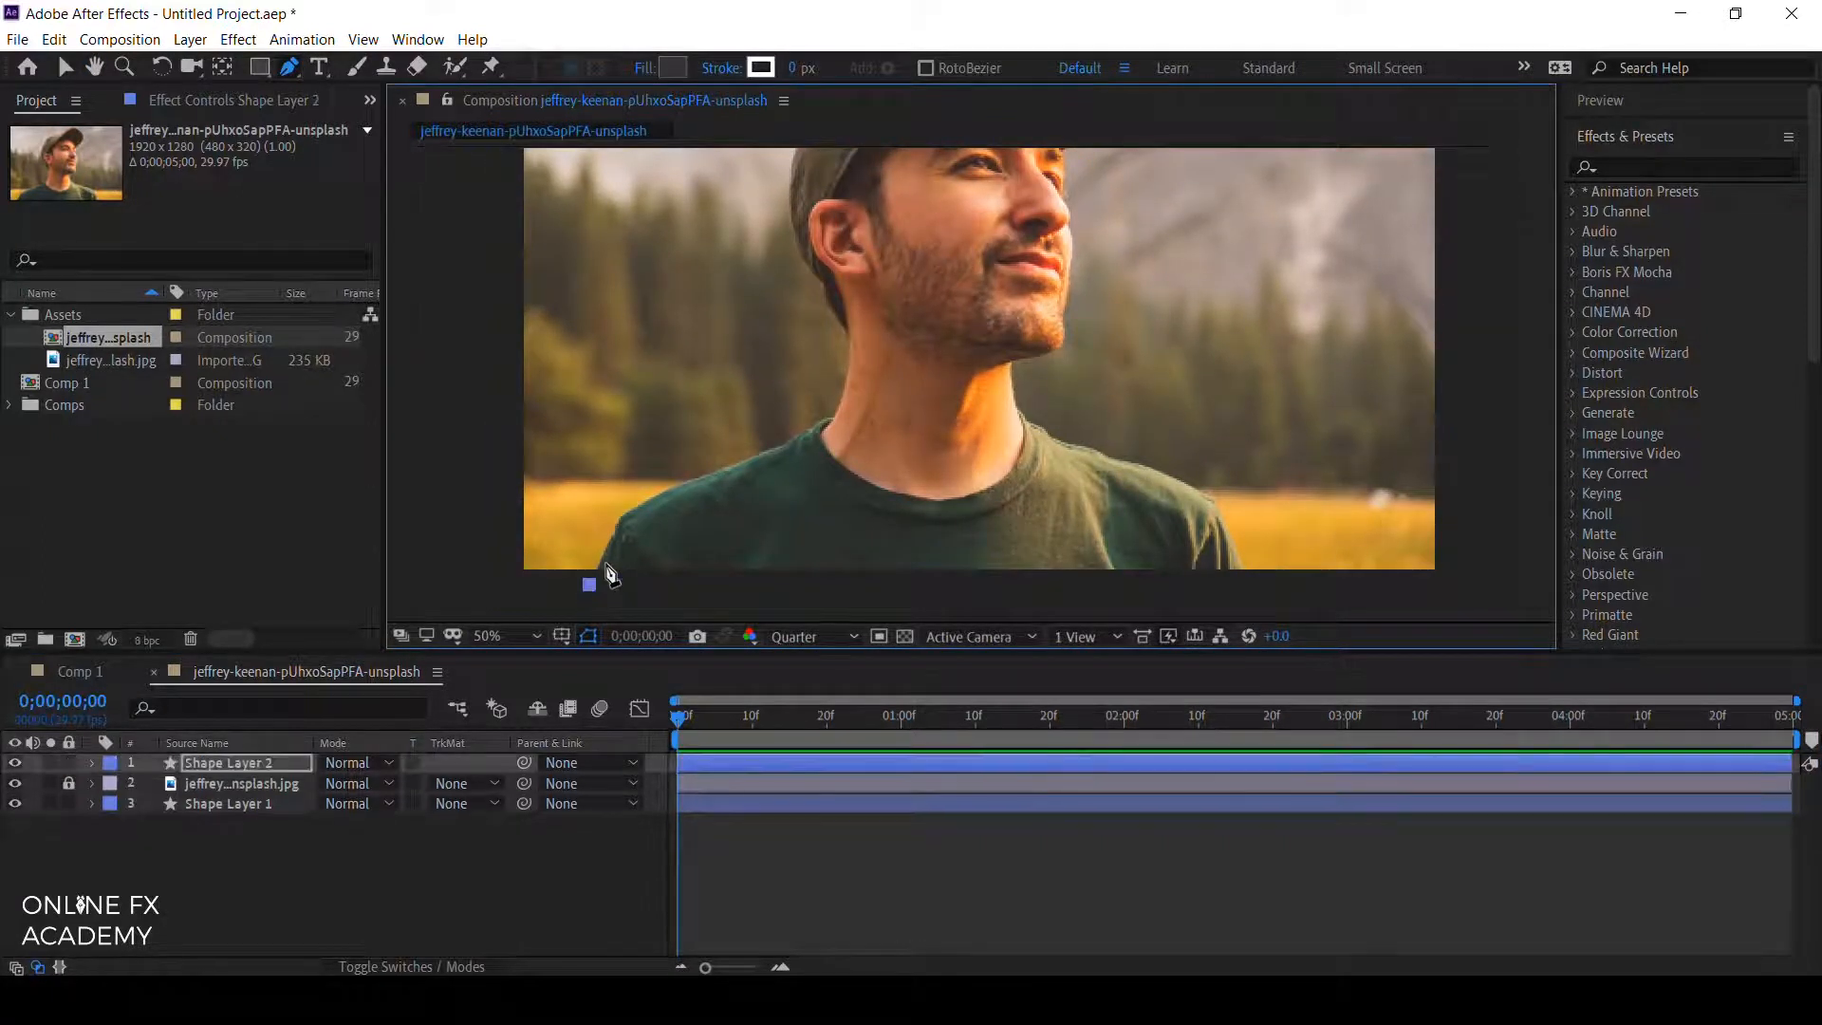
key(period)
drag(1039, 354, 863, 557)
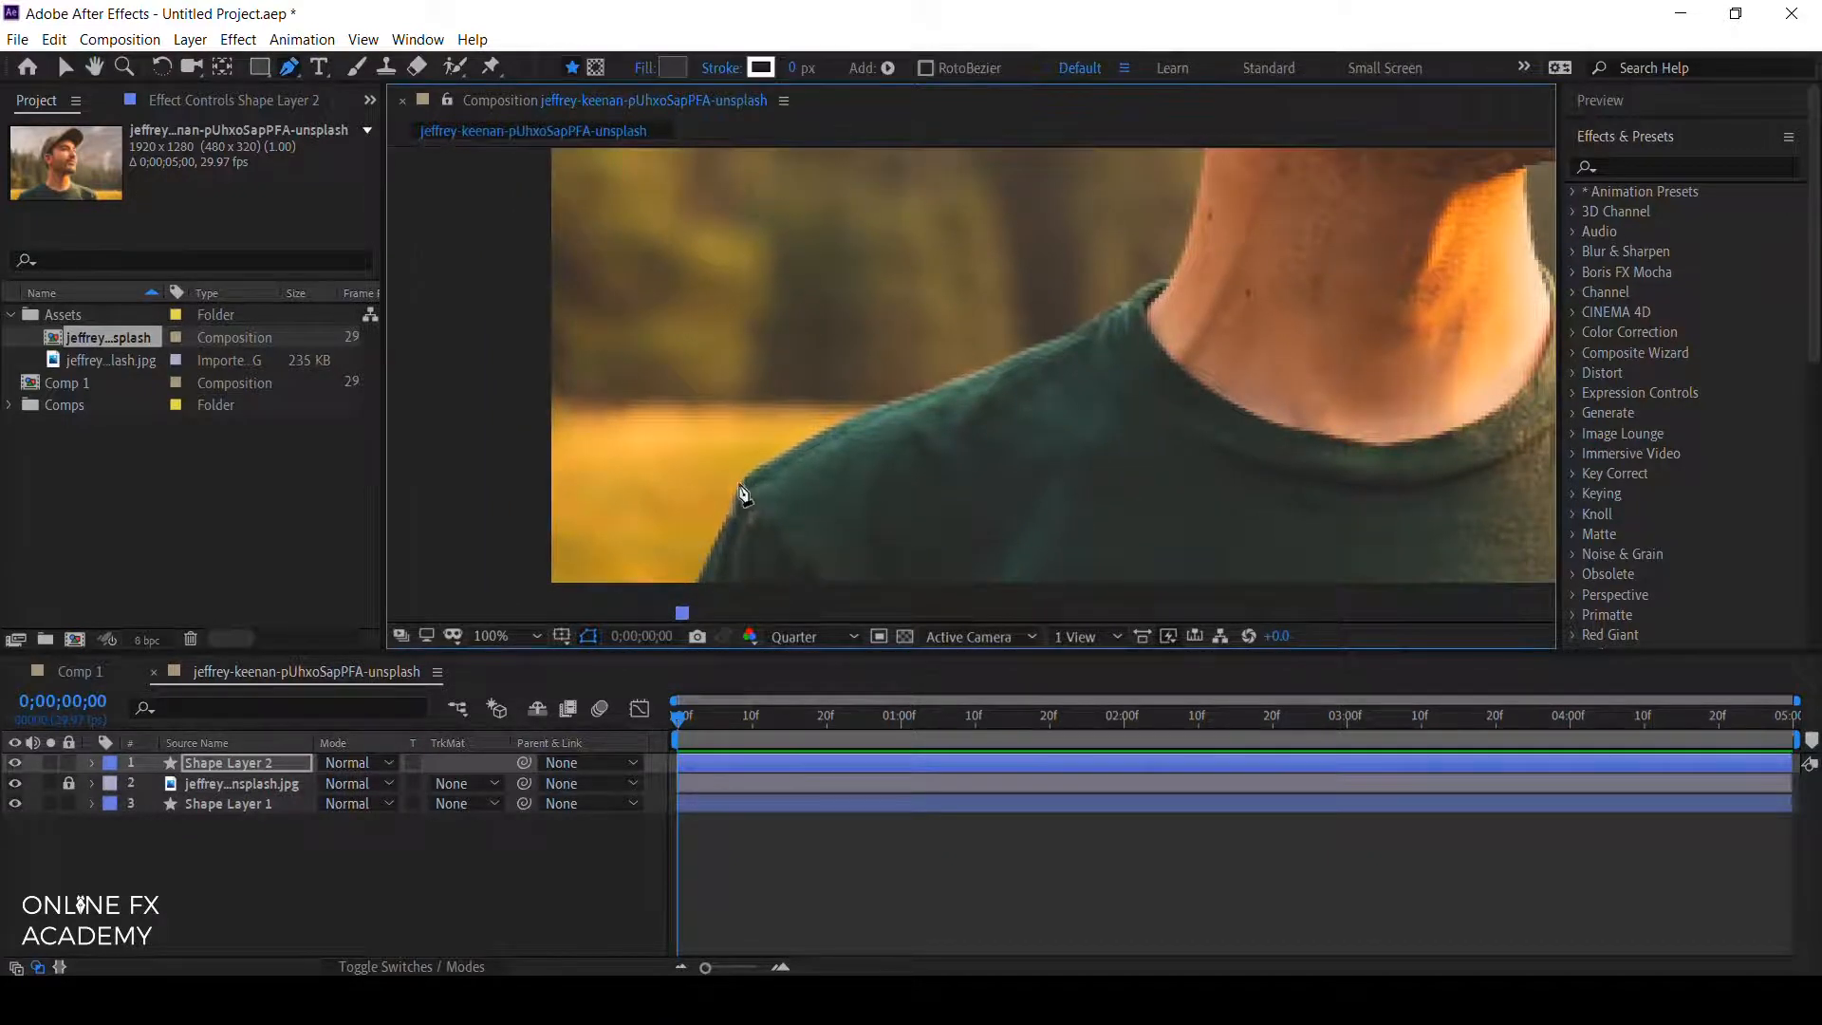
click(729, 519)
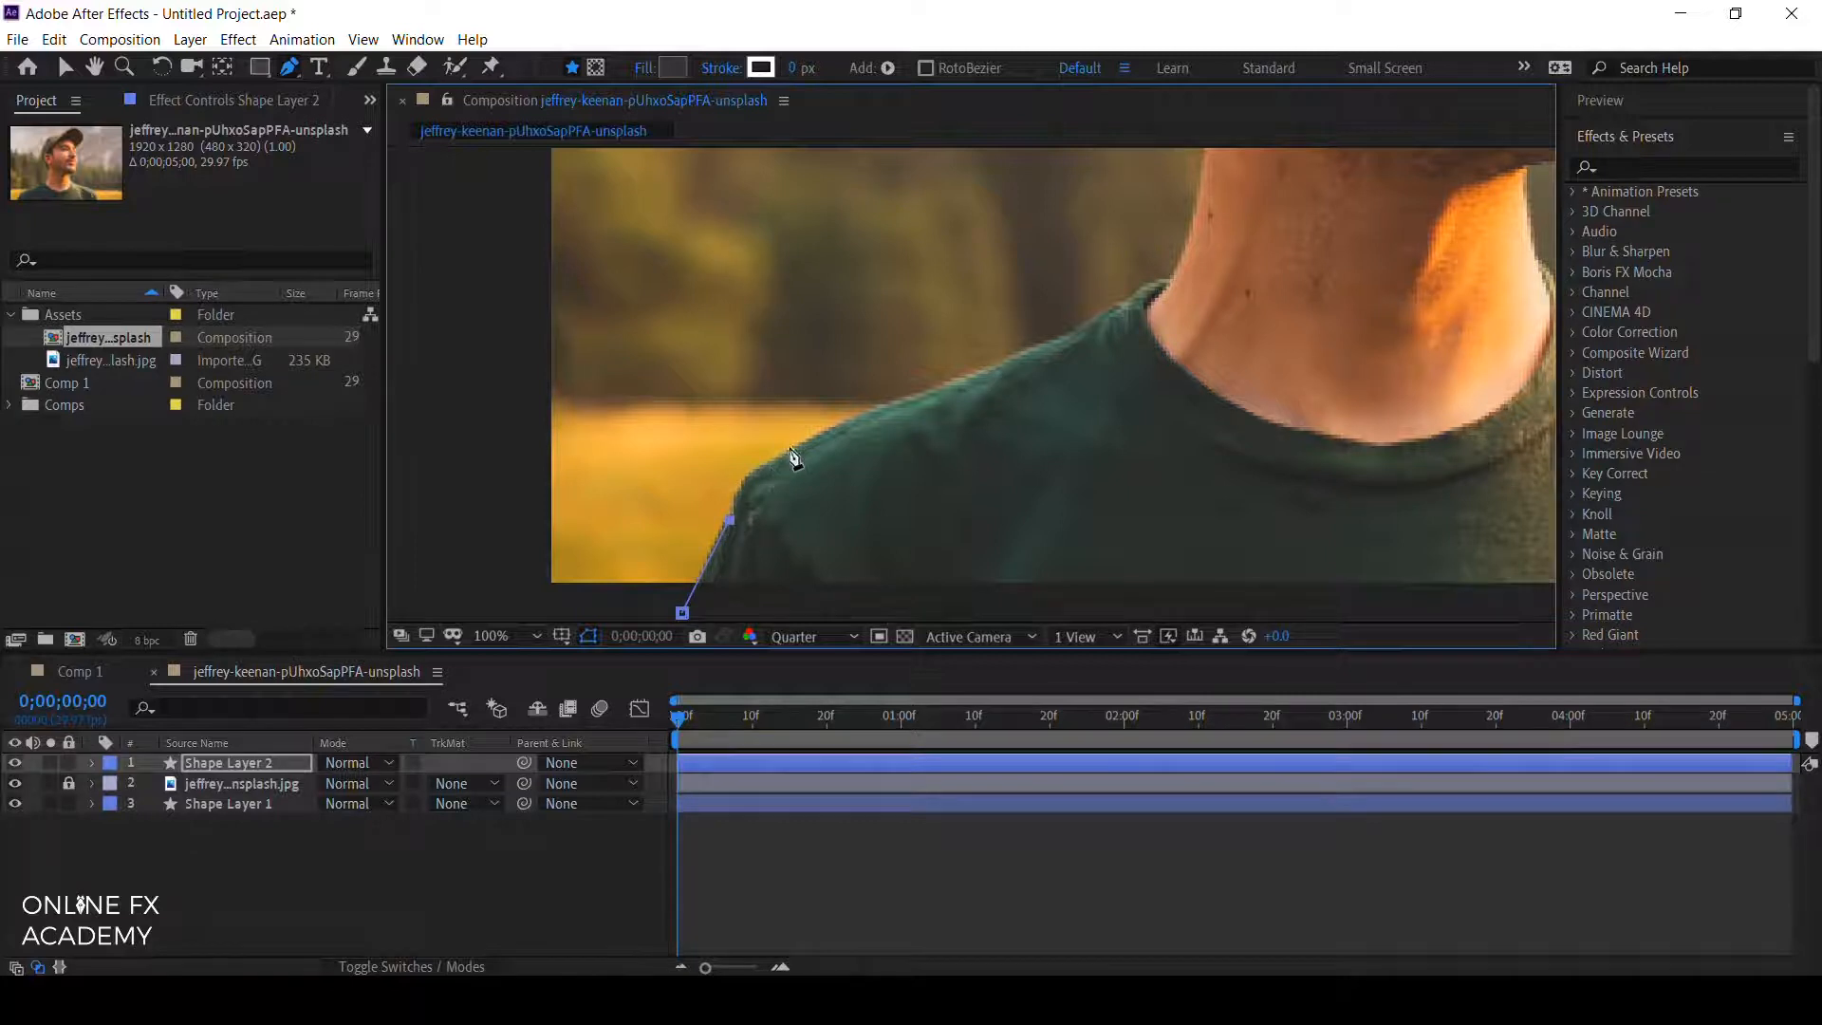
drag(814, 435, 927, 378)
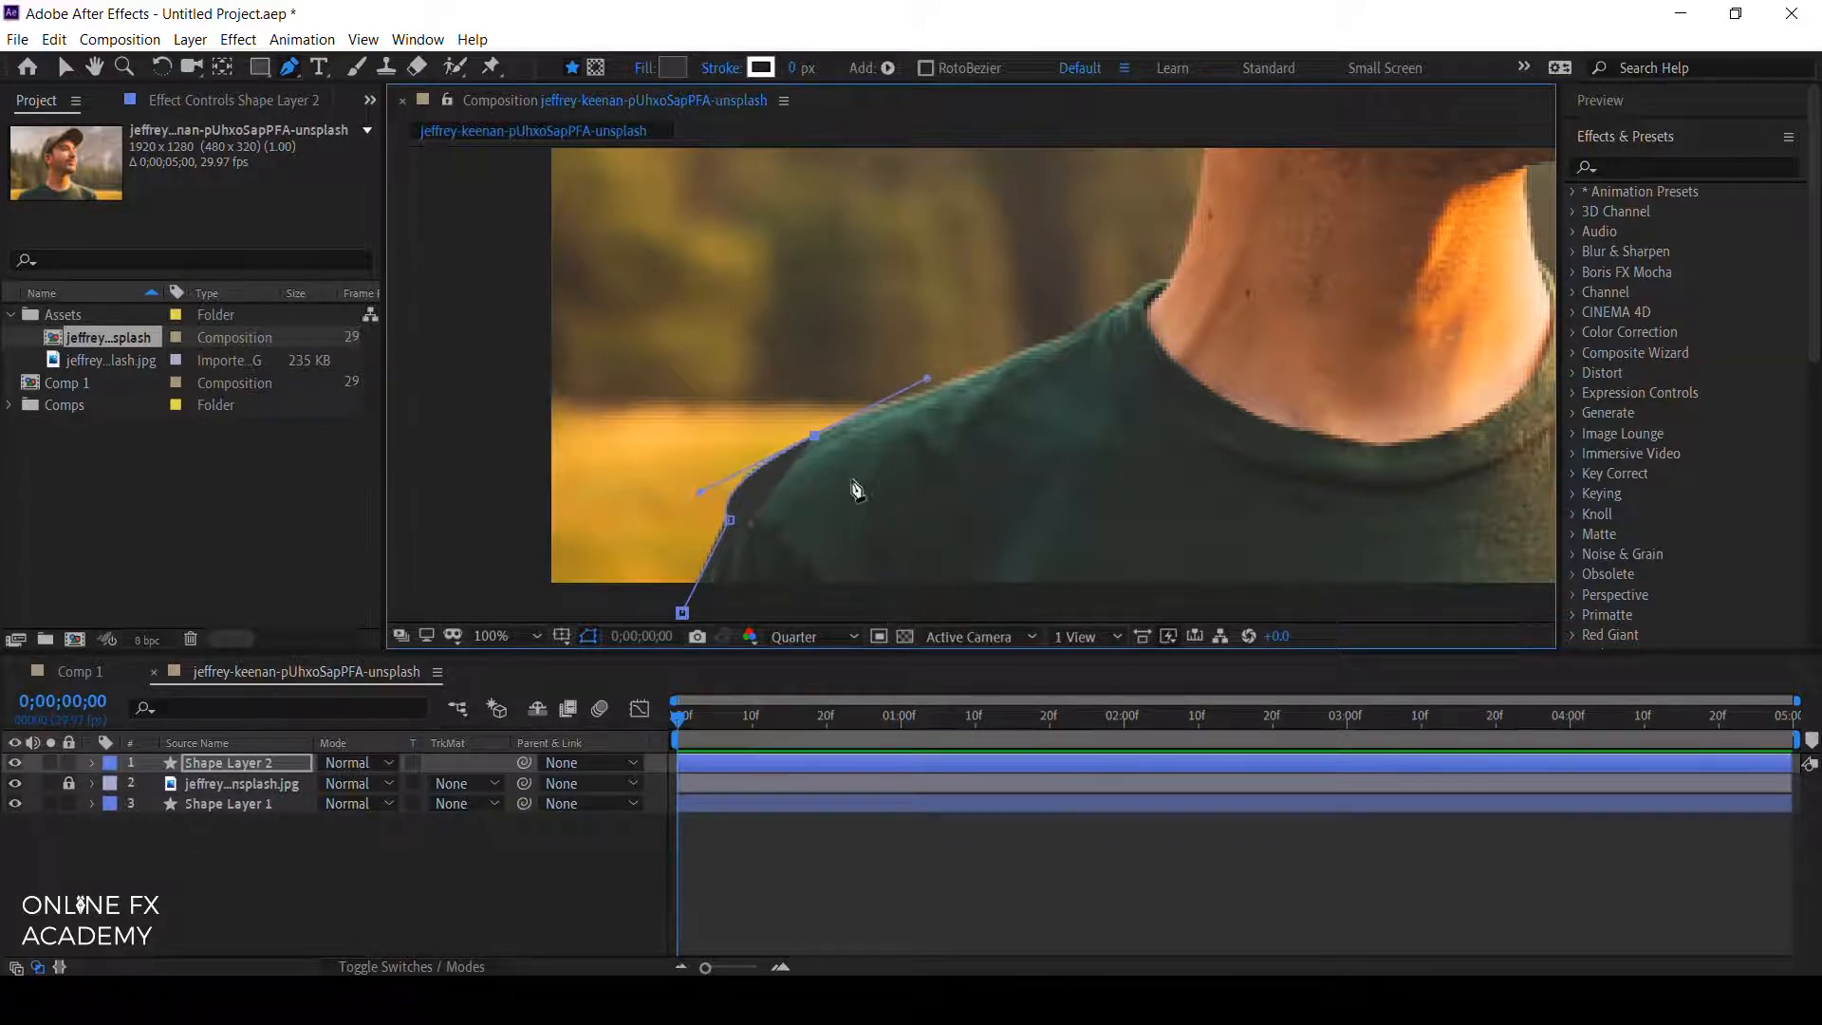
key(ctrl+z)
drag(746, 475, 763, 465)
click(1021, 349)
drag(1116, 310, 1175, 296)
Continue the silhouette outline up the left side of the neck and along the back of the head.
drag(1343, 272, 1179, 512)
drag(1038, 357, 1048, 464)
drag(998, 406, 998, 335)
mouse_move(933, 268)
mouse_down()
mouse_move(902, 180)
mouse_move(823, 297)
mouse_up()
click(915, 219)
key(ctrl+z)
drag(943, 185, 749, 485)
drag(988, 415, 1043, 443)
drag(1201, 316, 1291, 406)
key(ctrl+z)
key(ctrl+z)
Continue the silhouette outline around the cap and its brim, and down the face profile to the chin.
drag(988, 415, 1032, 363)
mouse_move(1197, 319)
mouse_down()
mouse_move(1273, 372)
mouse_move(1194, 290)
mouse_up()
drag(1232, 372, 1230, 258)
drag(1088, 418, 926, 301)
drag(926, 301, 1050, 286)
click(1058, 308)
drag(1162, 357, 1028, 332)
drag(1038, 504, 1055, 391)
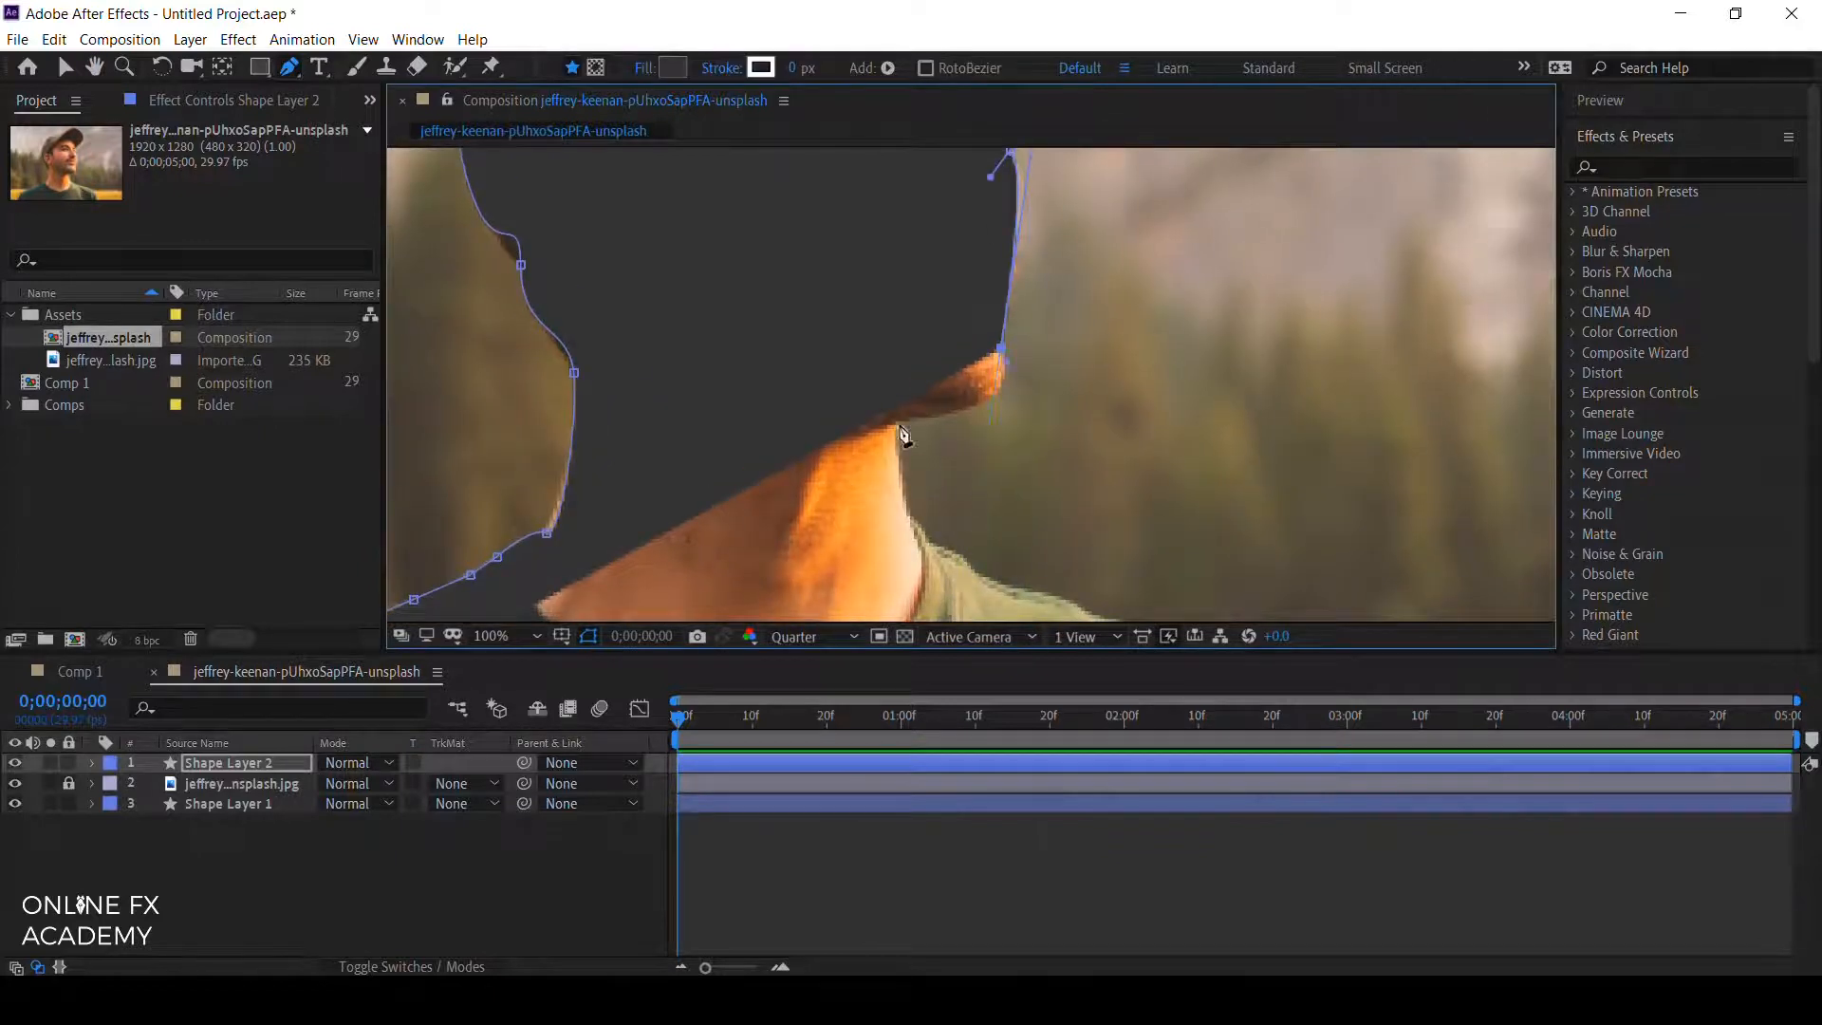
Trace the silhouette under the chin and down the right side of the neck to the shirt collar.
drag(897, 423, 771, 428)
drag(907, 516, 865, 352)
drag(728, 265, 855, 283)
drag(866, 353, 867, 365)
drag(884, 381, 844, 300)
drag(845, 300, 870, 305)
click(881, 341)
key(ctrl+z)
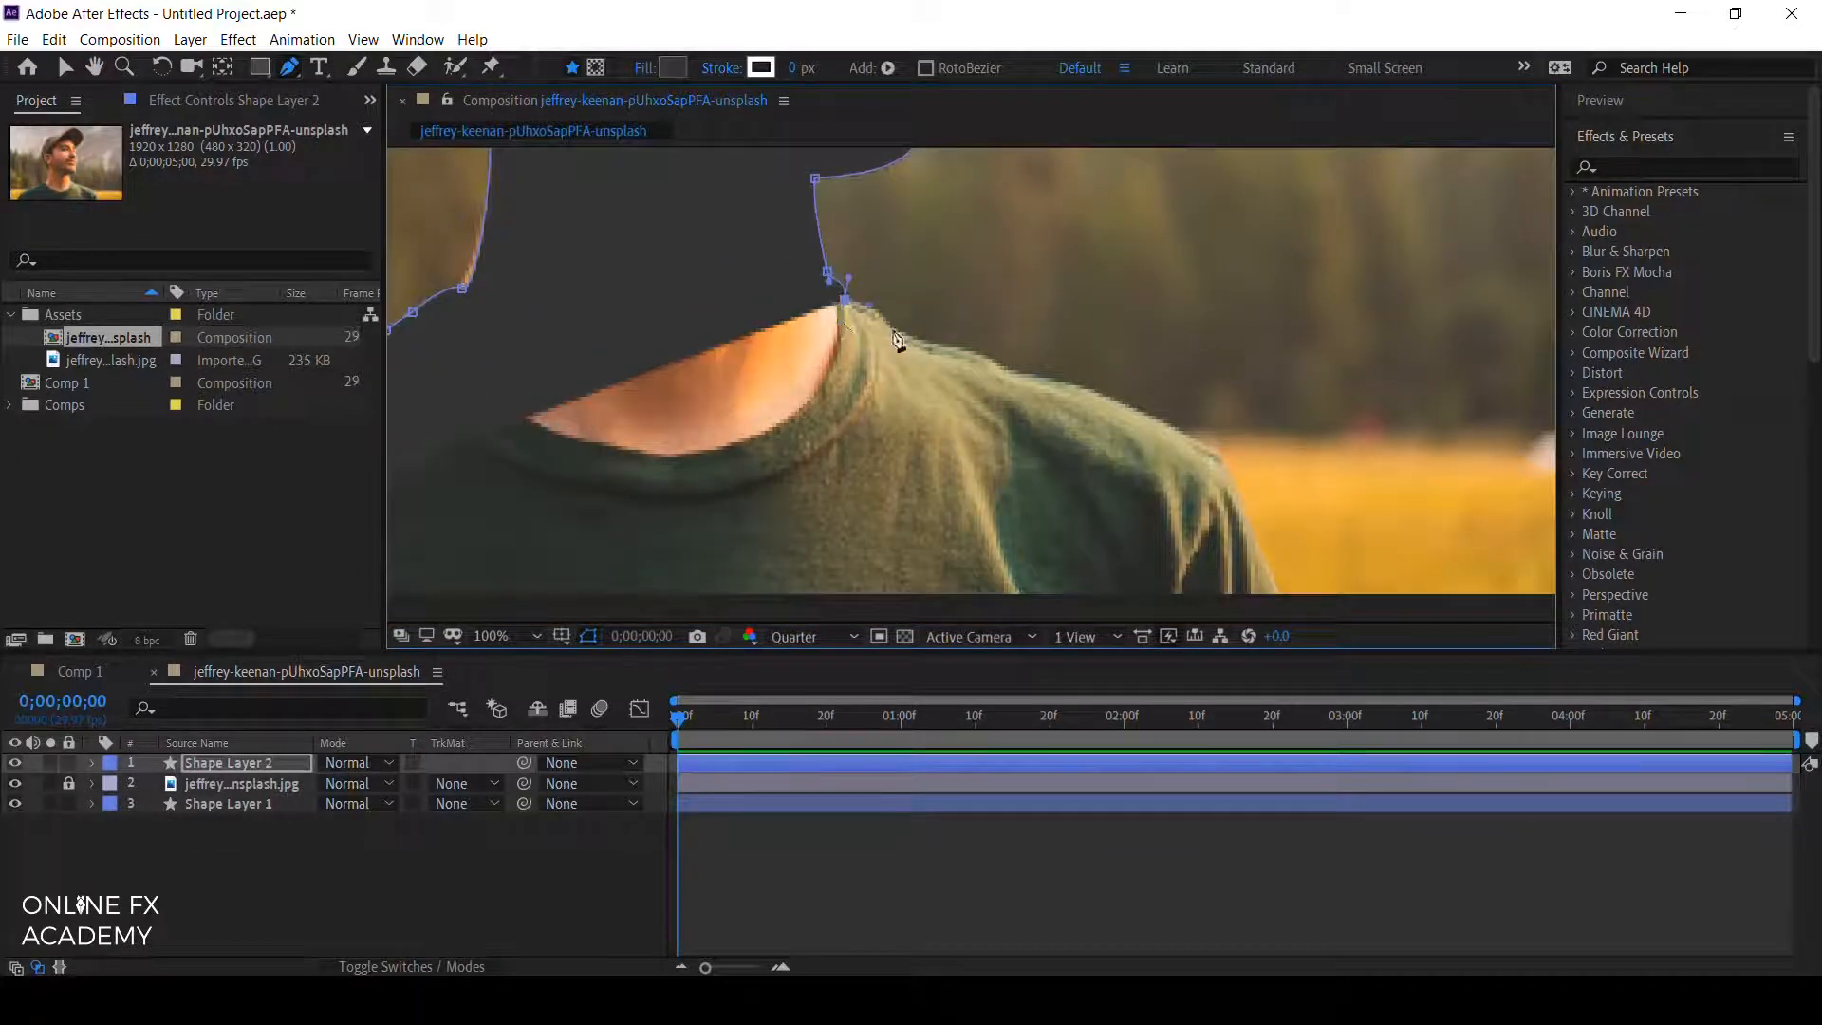
Close the silhouette along the shoulder on the right side and move its layer directly below the photo layer.
click(899, 332)
drag(1005, 367, 1019, 378)
drag(1136, 456, 999, 326)
mouse_move(1061, 316)
mouse_down()
mouse_move(1088, 372)
mouse_move(1067, 311)
mouse_up()
mouse_move(1128, 411)
mouse_down()
mouse_move(1135, 497)
mouse_move(1131, 432)
mouse_up()
click(1137, 462)
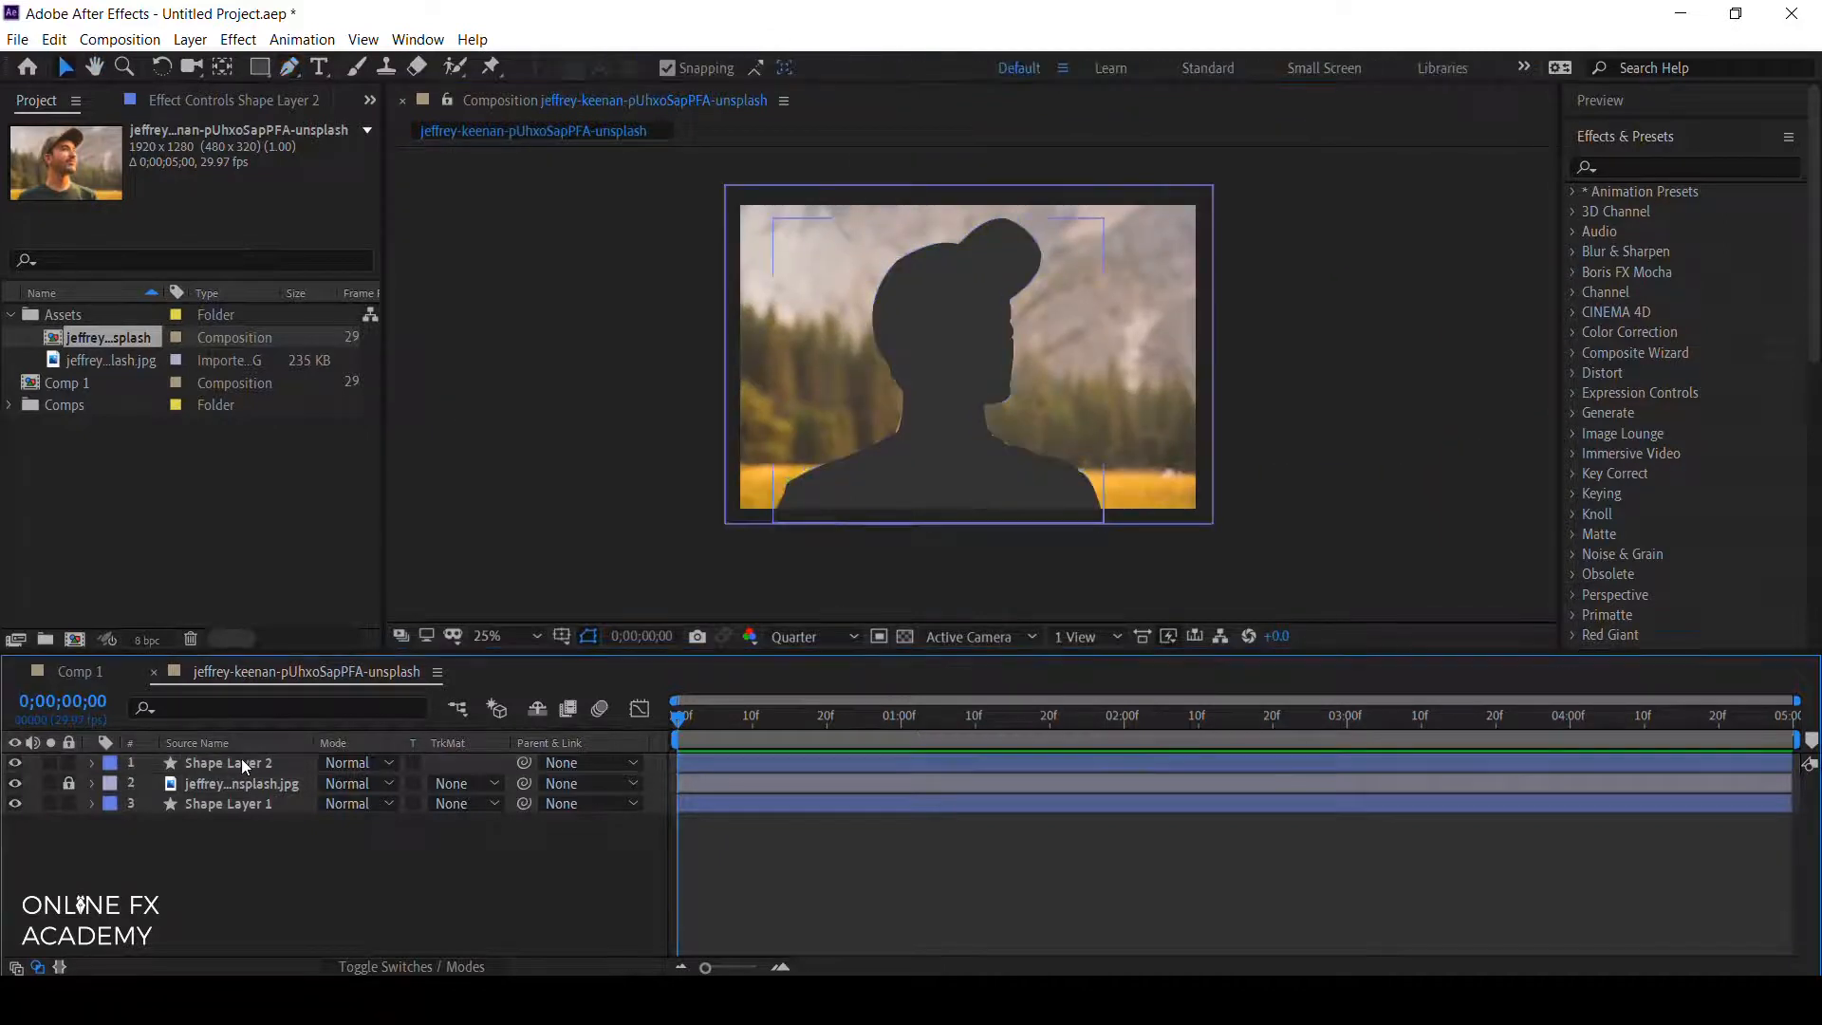
drag(241, 762, 266, 805)
Rename the full-frame shape layer as Background and the silhouette shape layer as Body.
click(253, 803)
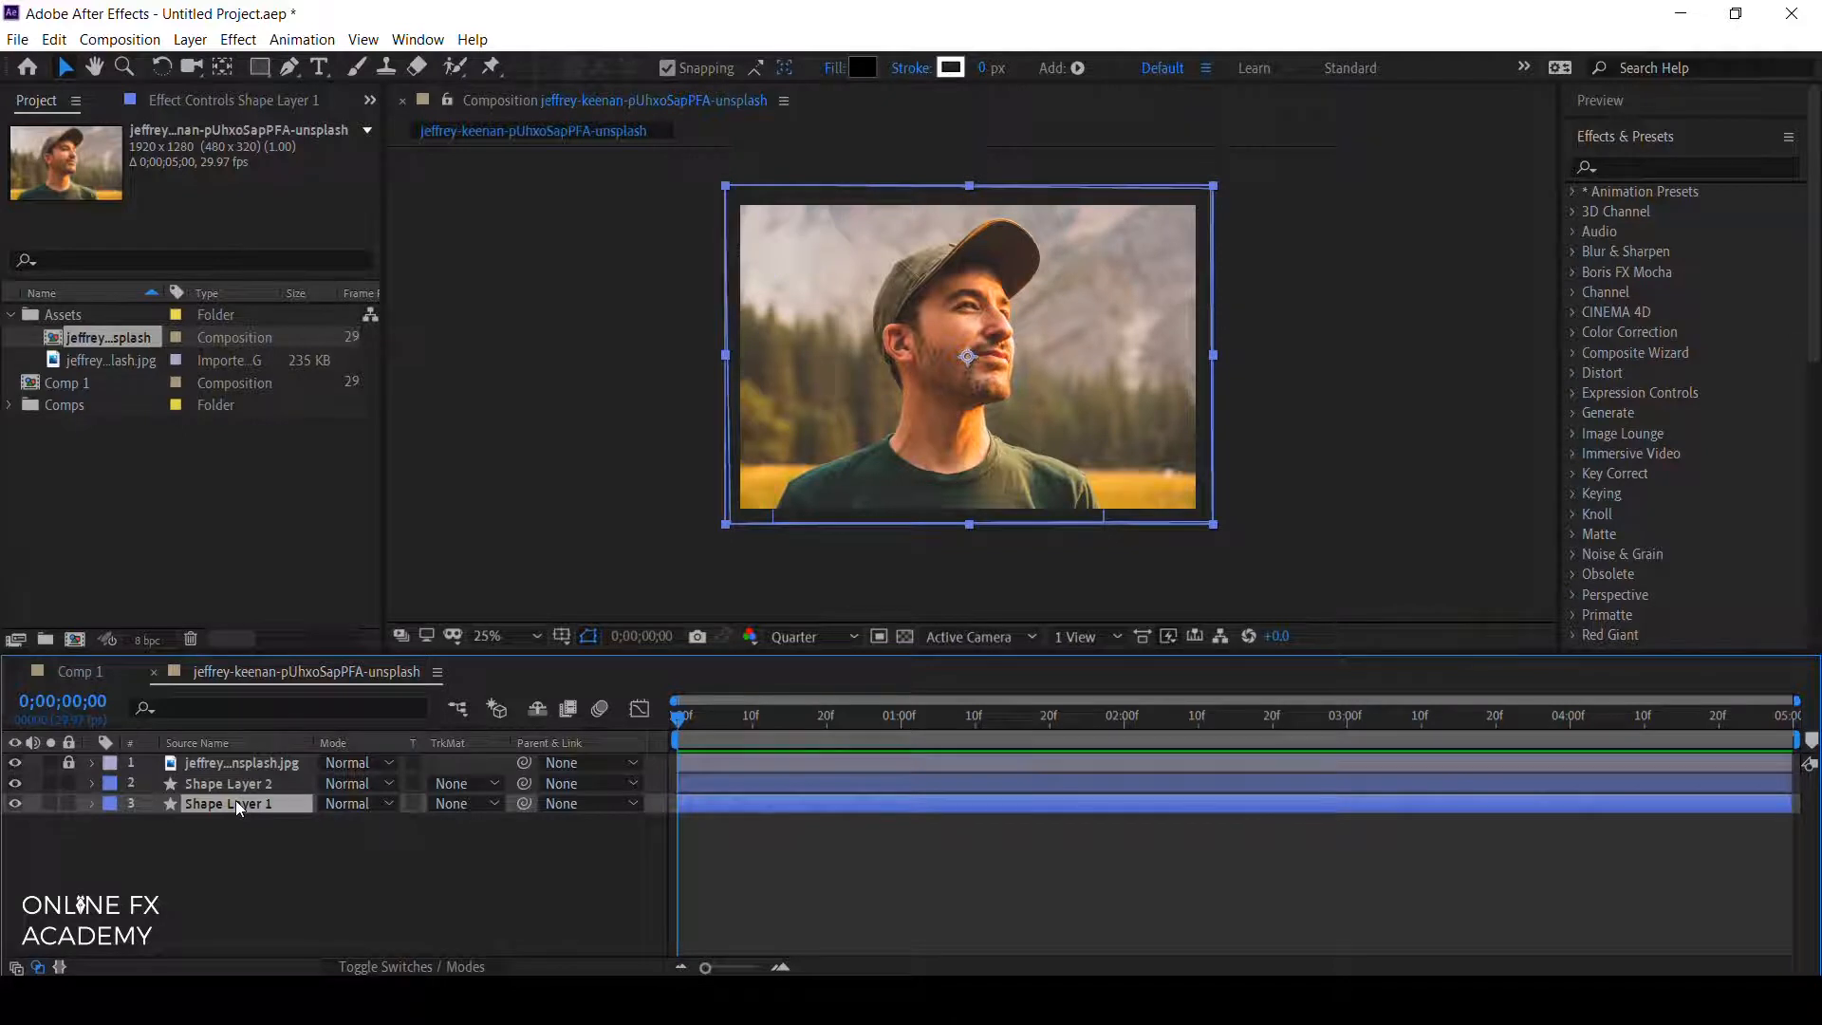
key(Return)
text(Background)
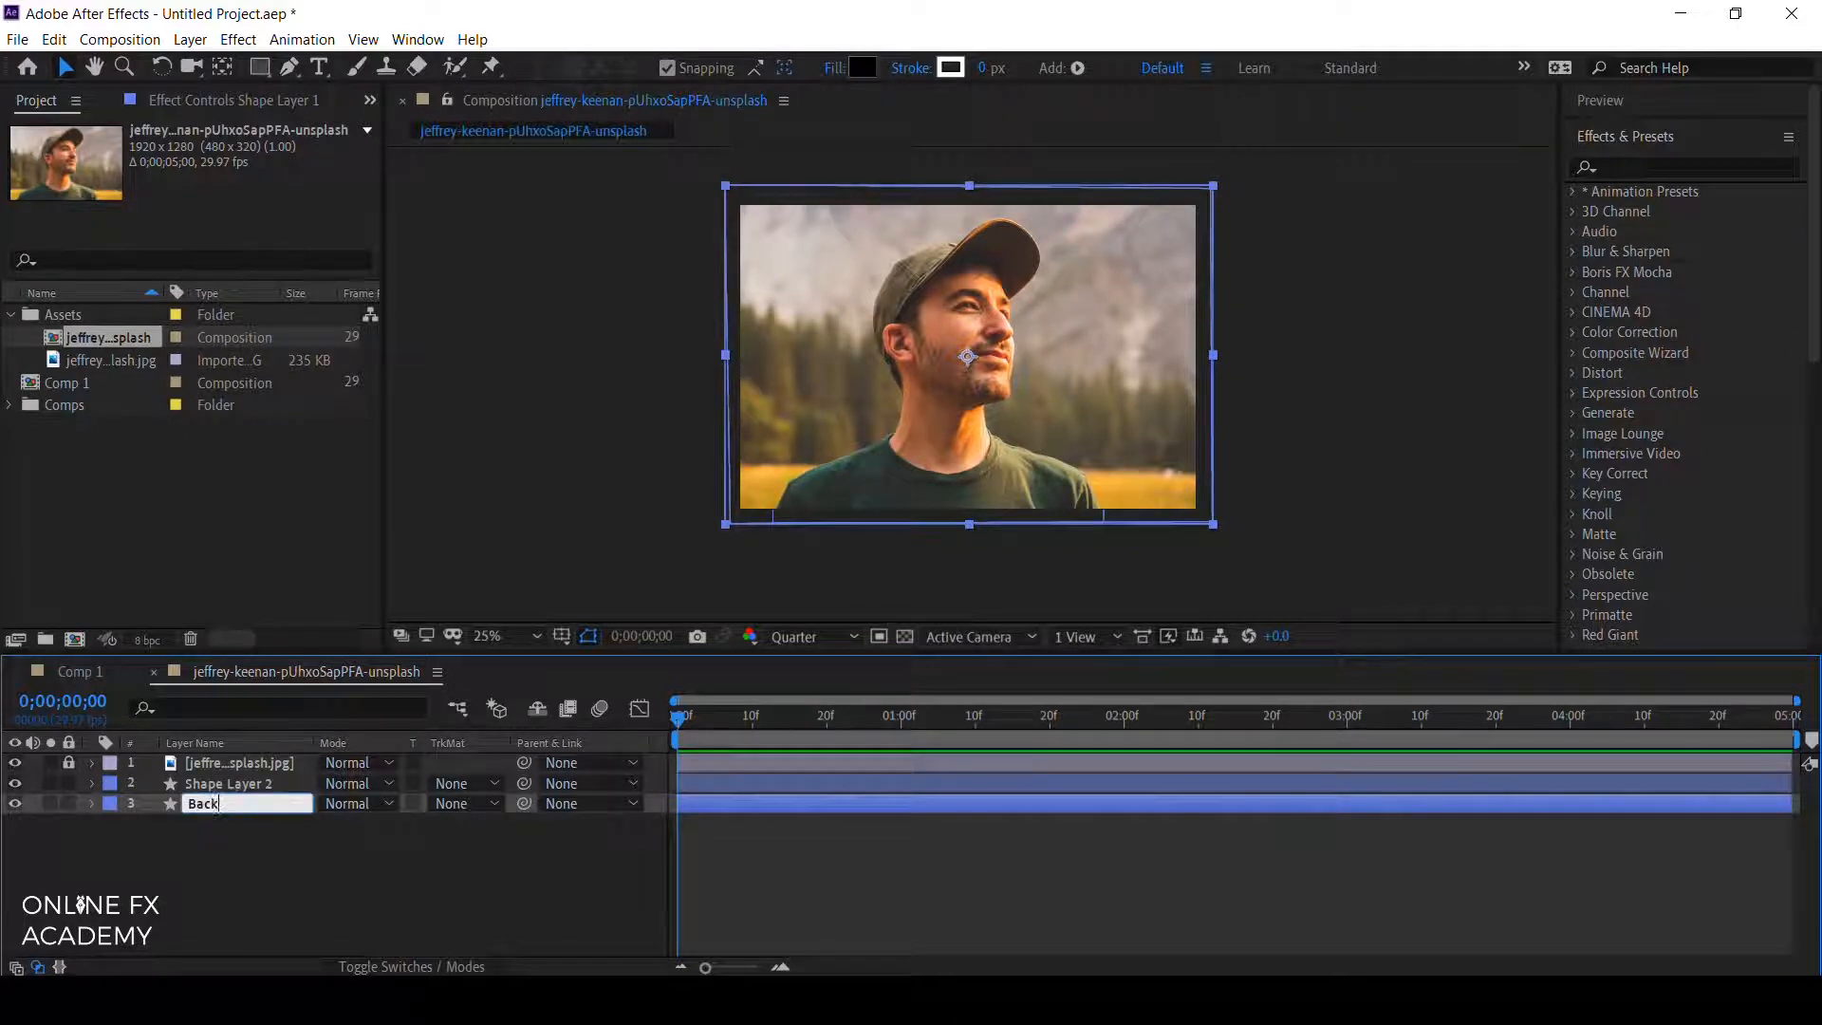
click(236, 783)
key(Return)
text(bo)
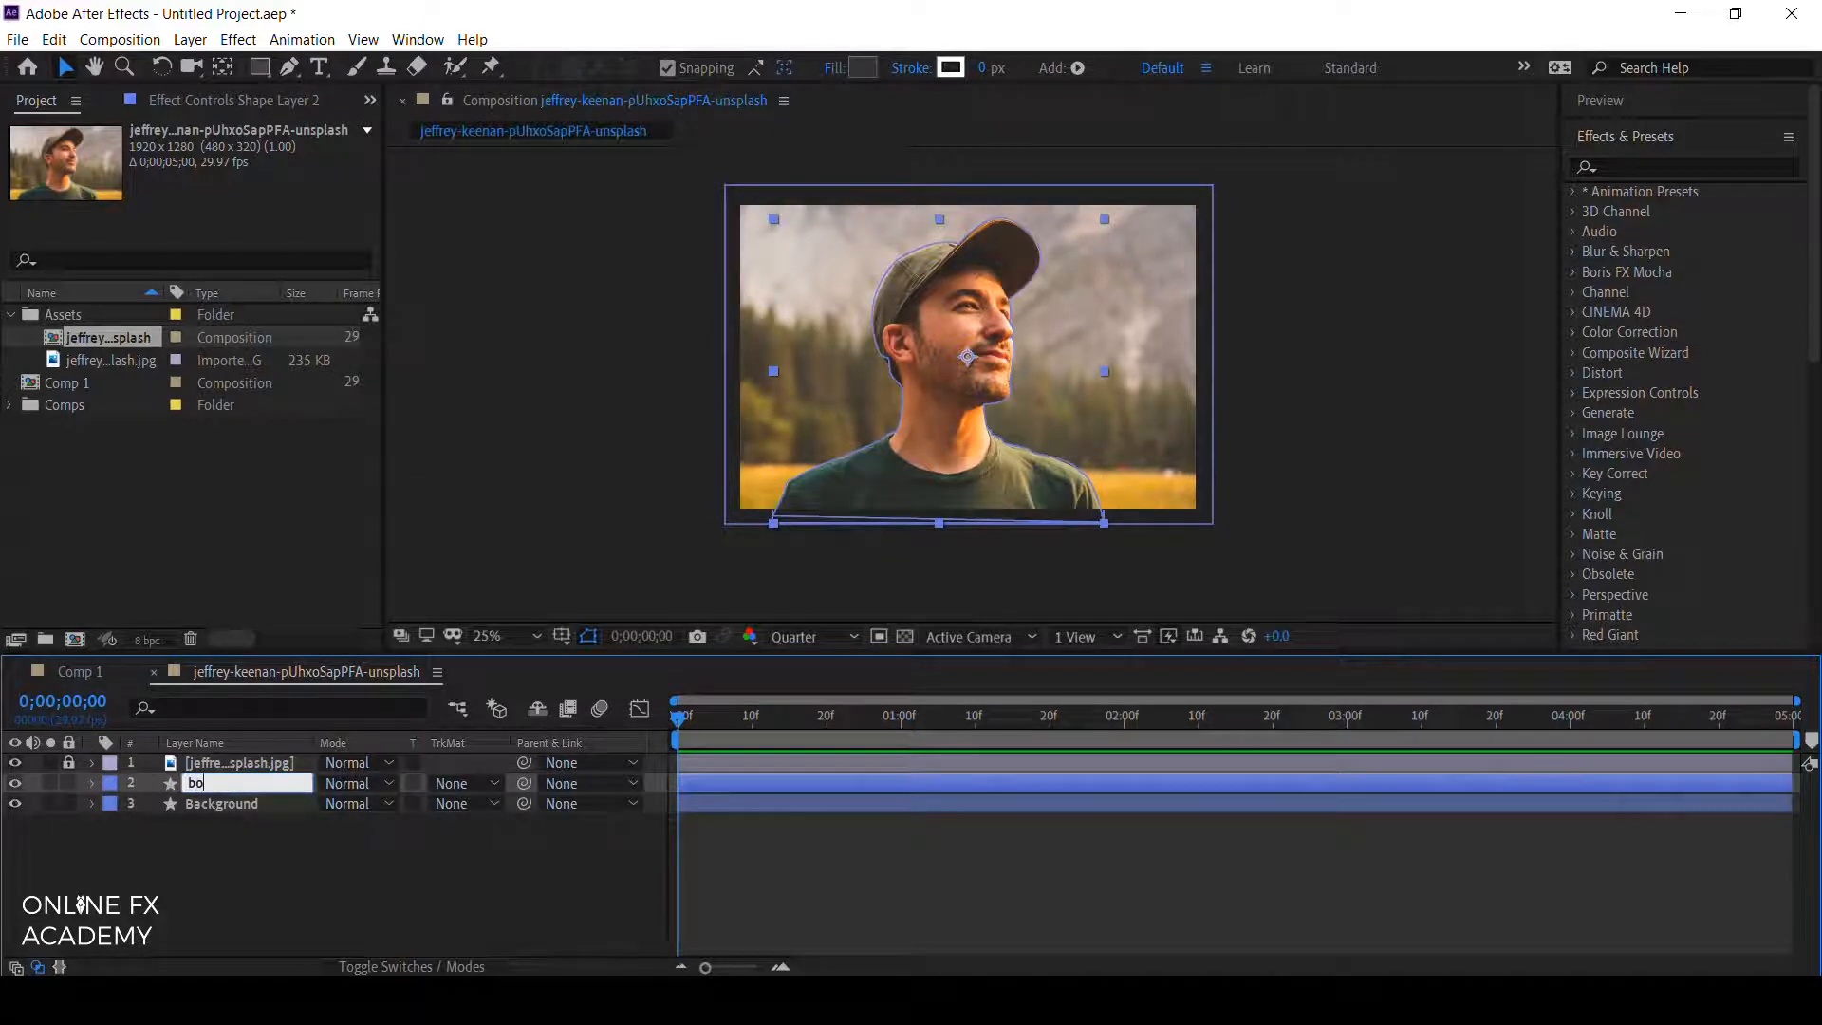
key(BackSpace)
key(BackSpace)
key(Return)
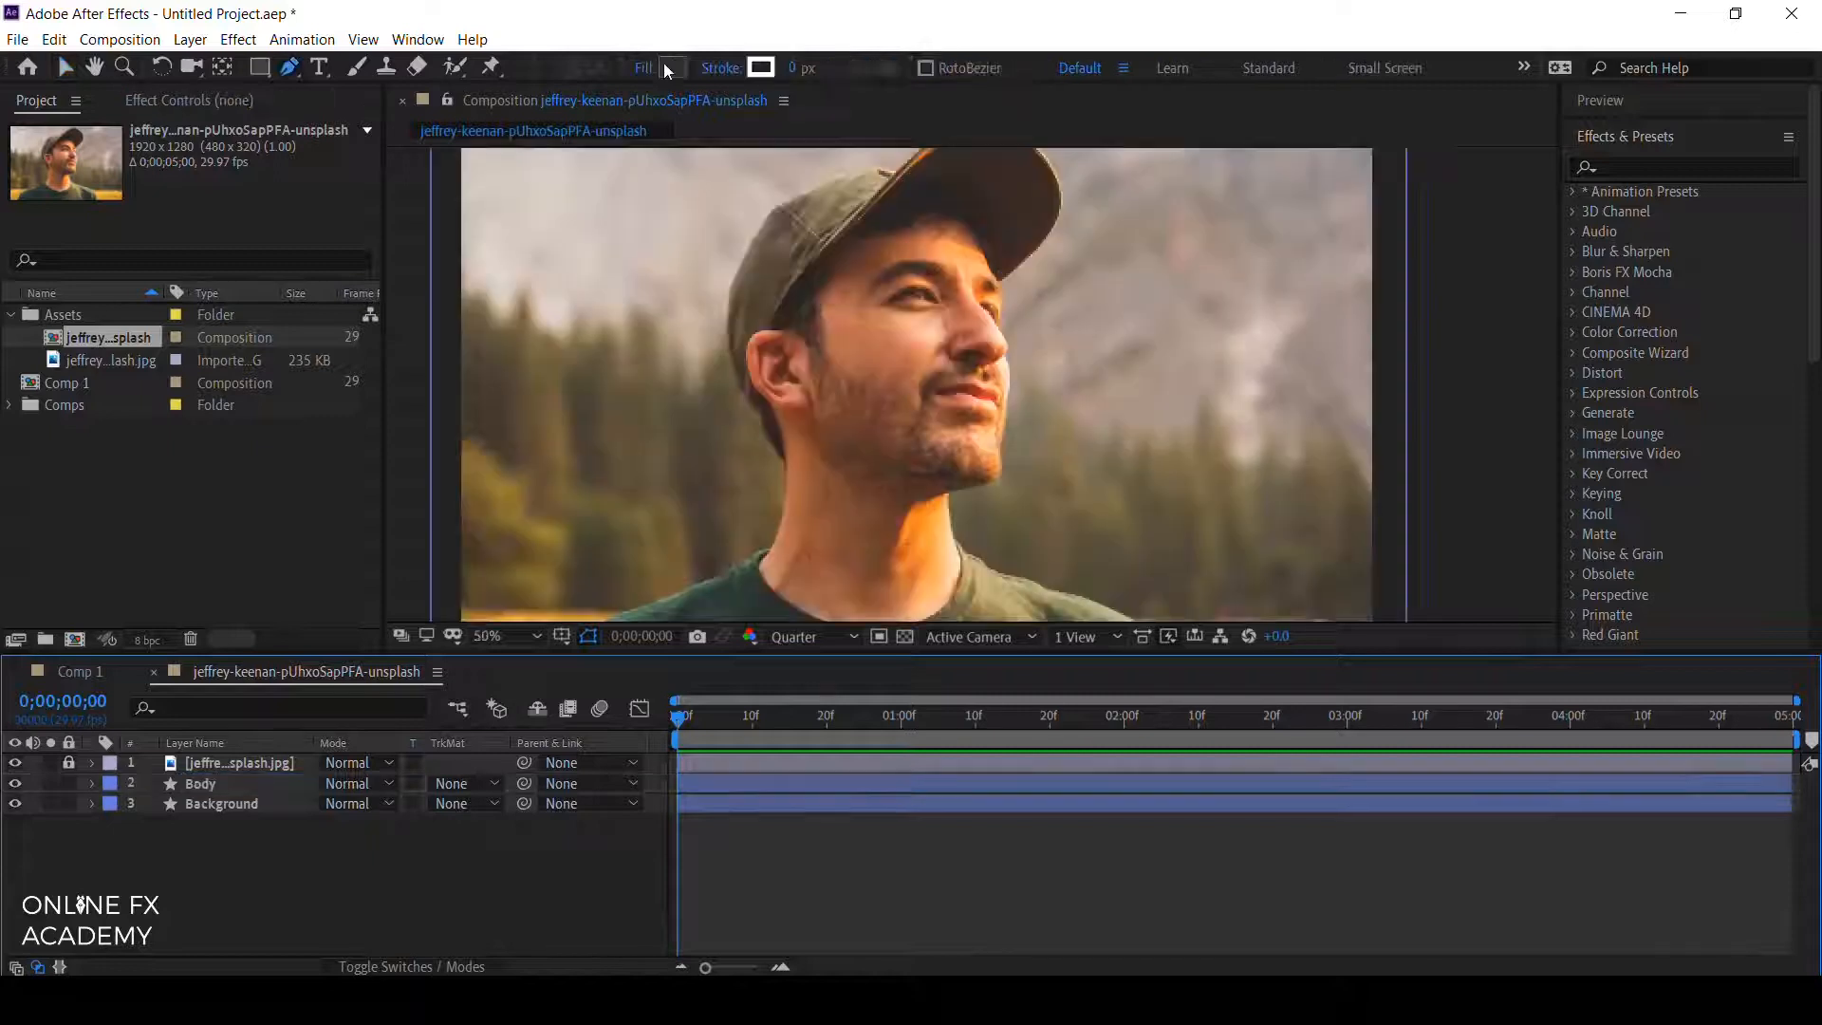
Set the fill colour for the next shape to a lighter grey than the silhouette's fill.
click(668, 65)
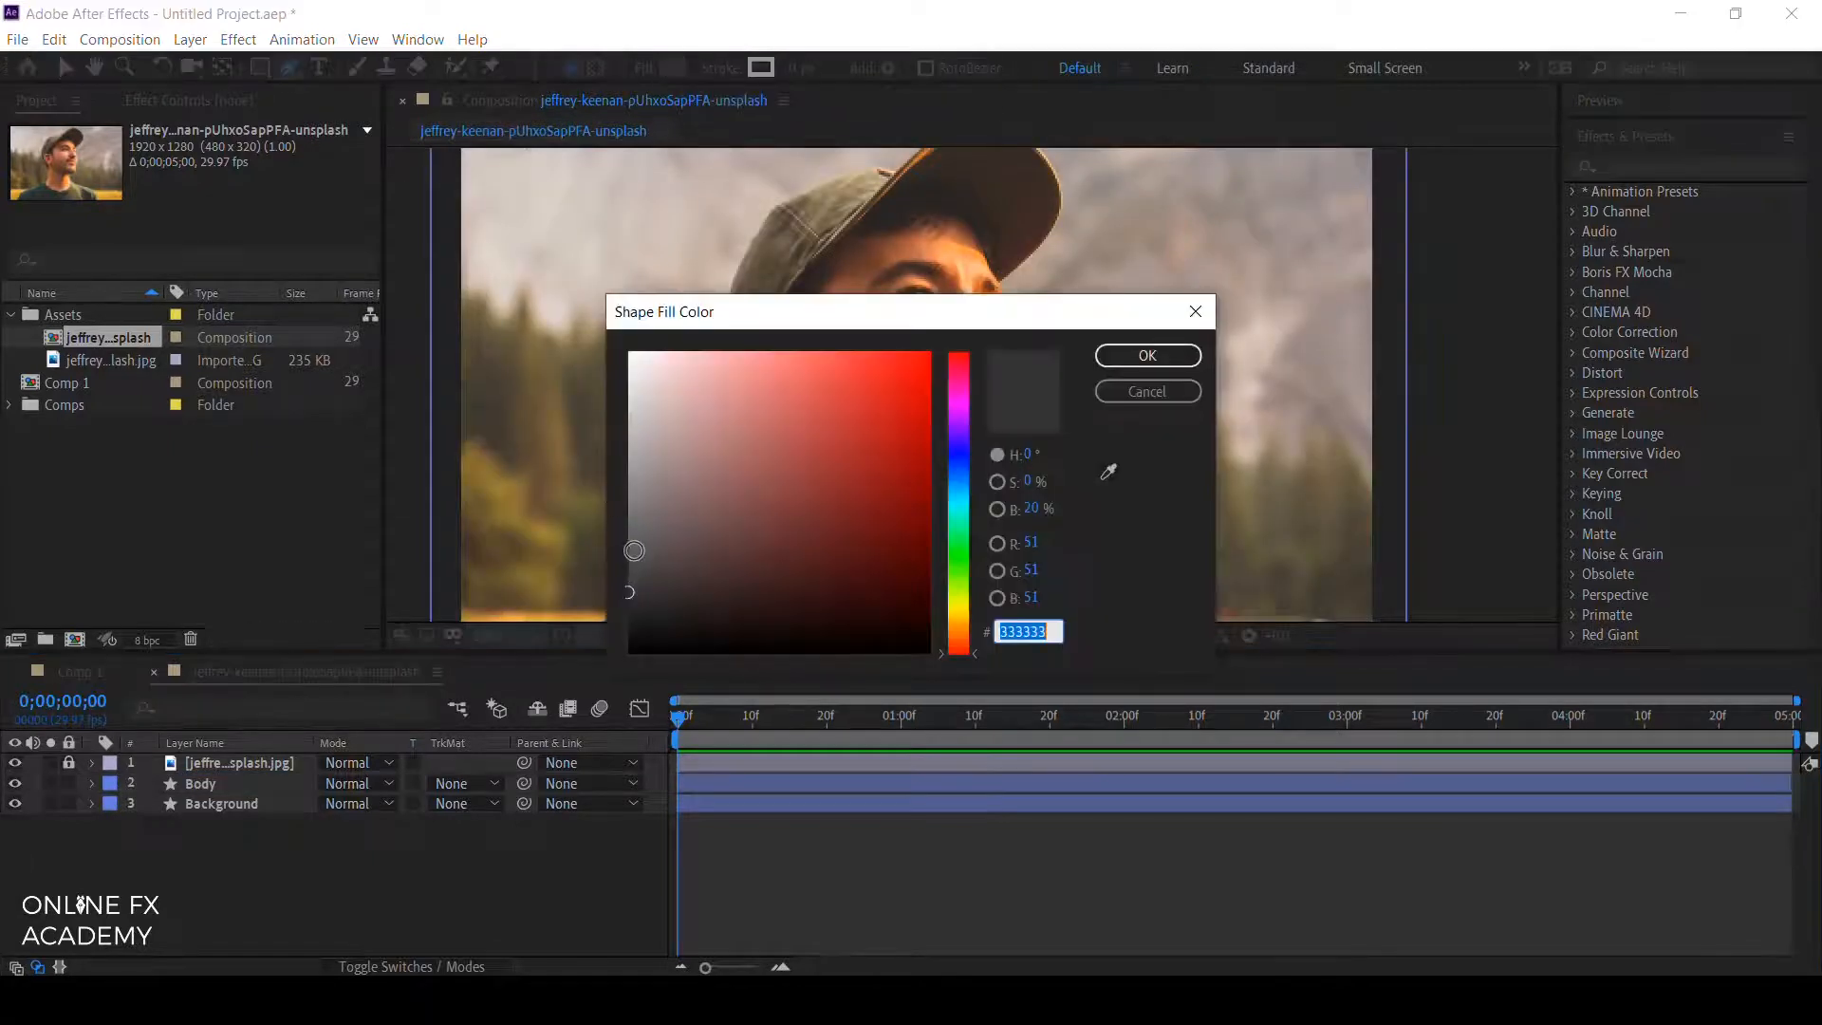
drag(629, 592, 629, 547)
click(1164, 359)
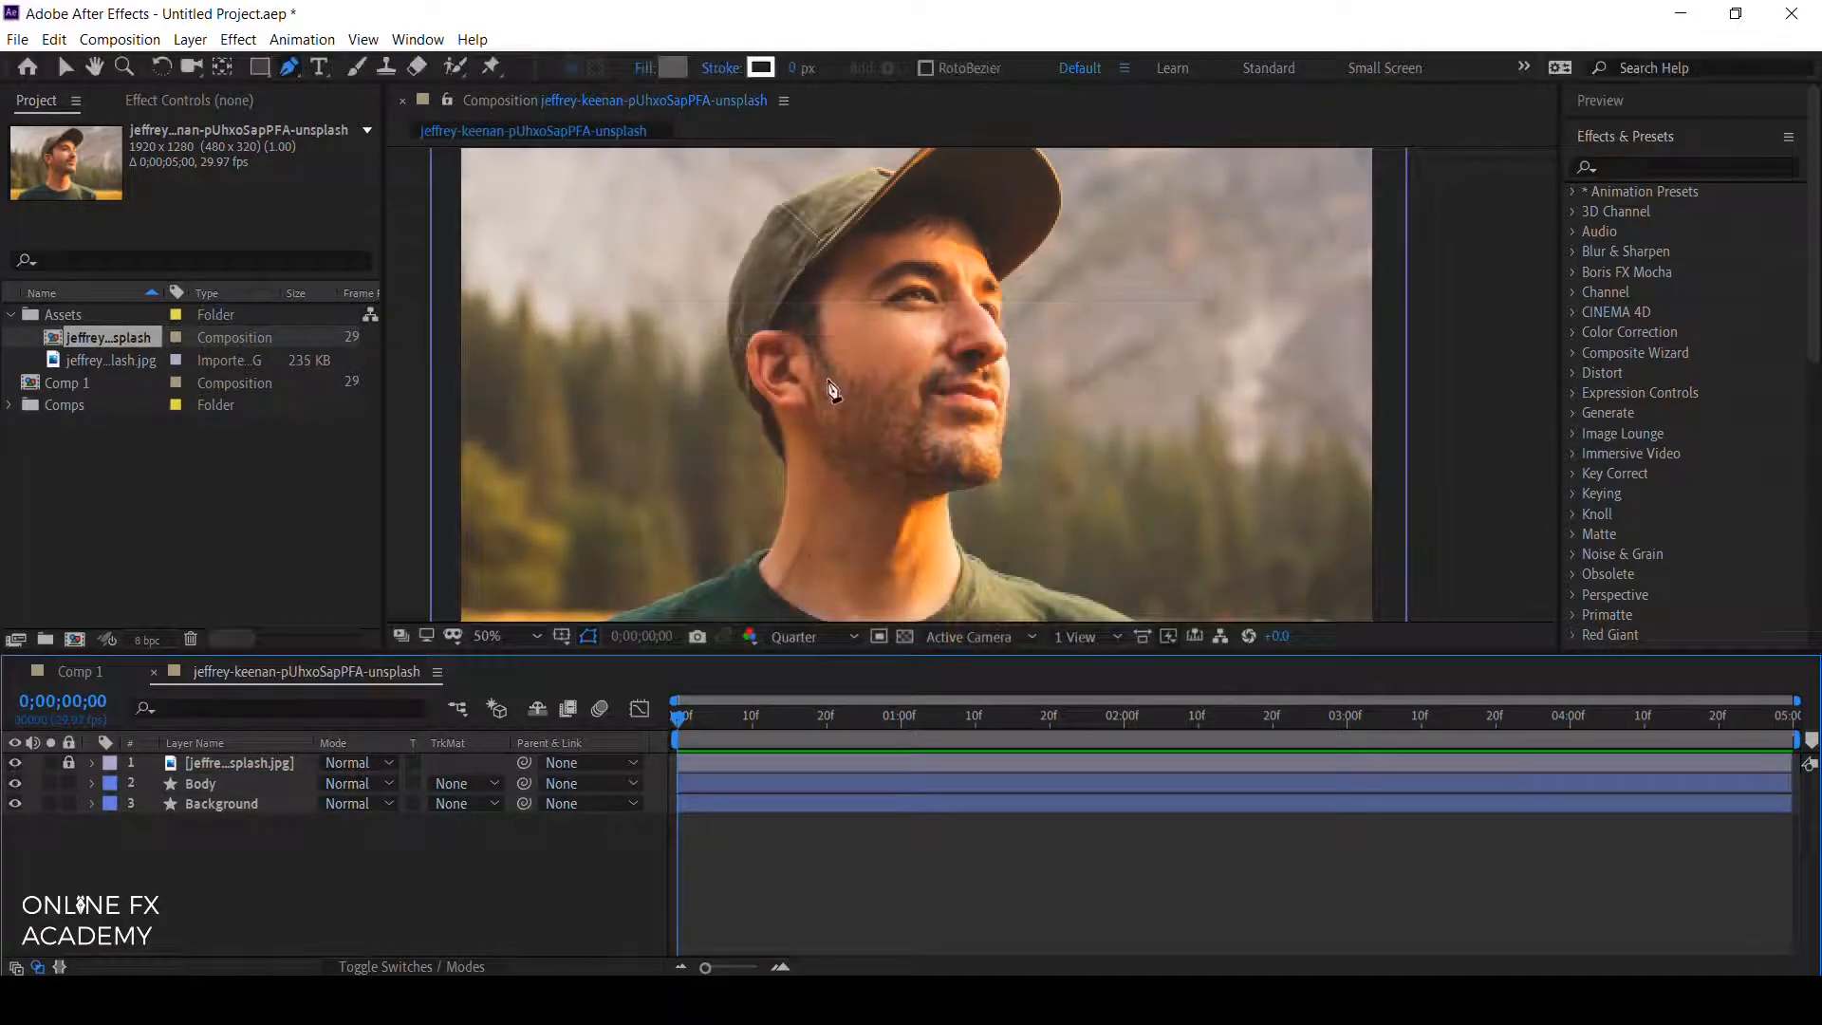
Trace the face on a new shape layer from the temple along the jaw, around the chin and up to the nose tip.
click(785, 306)
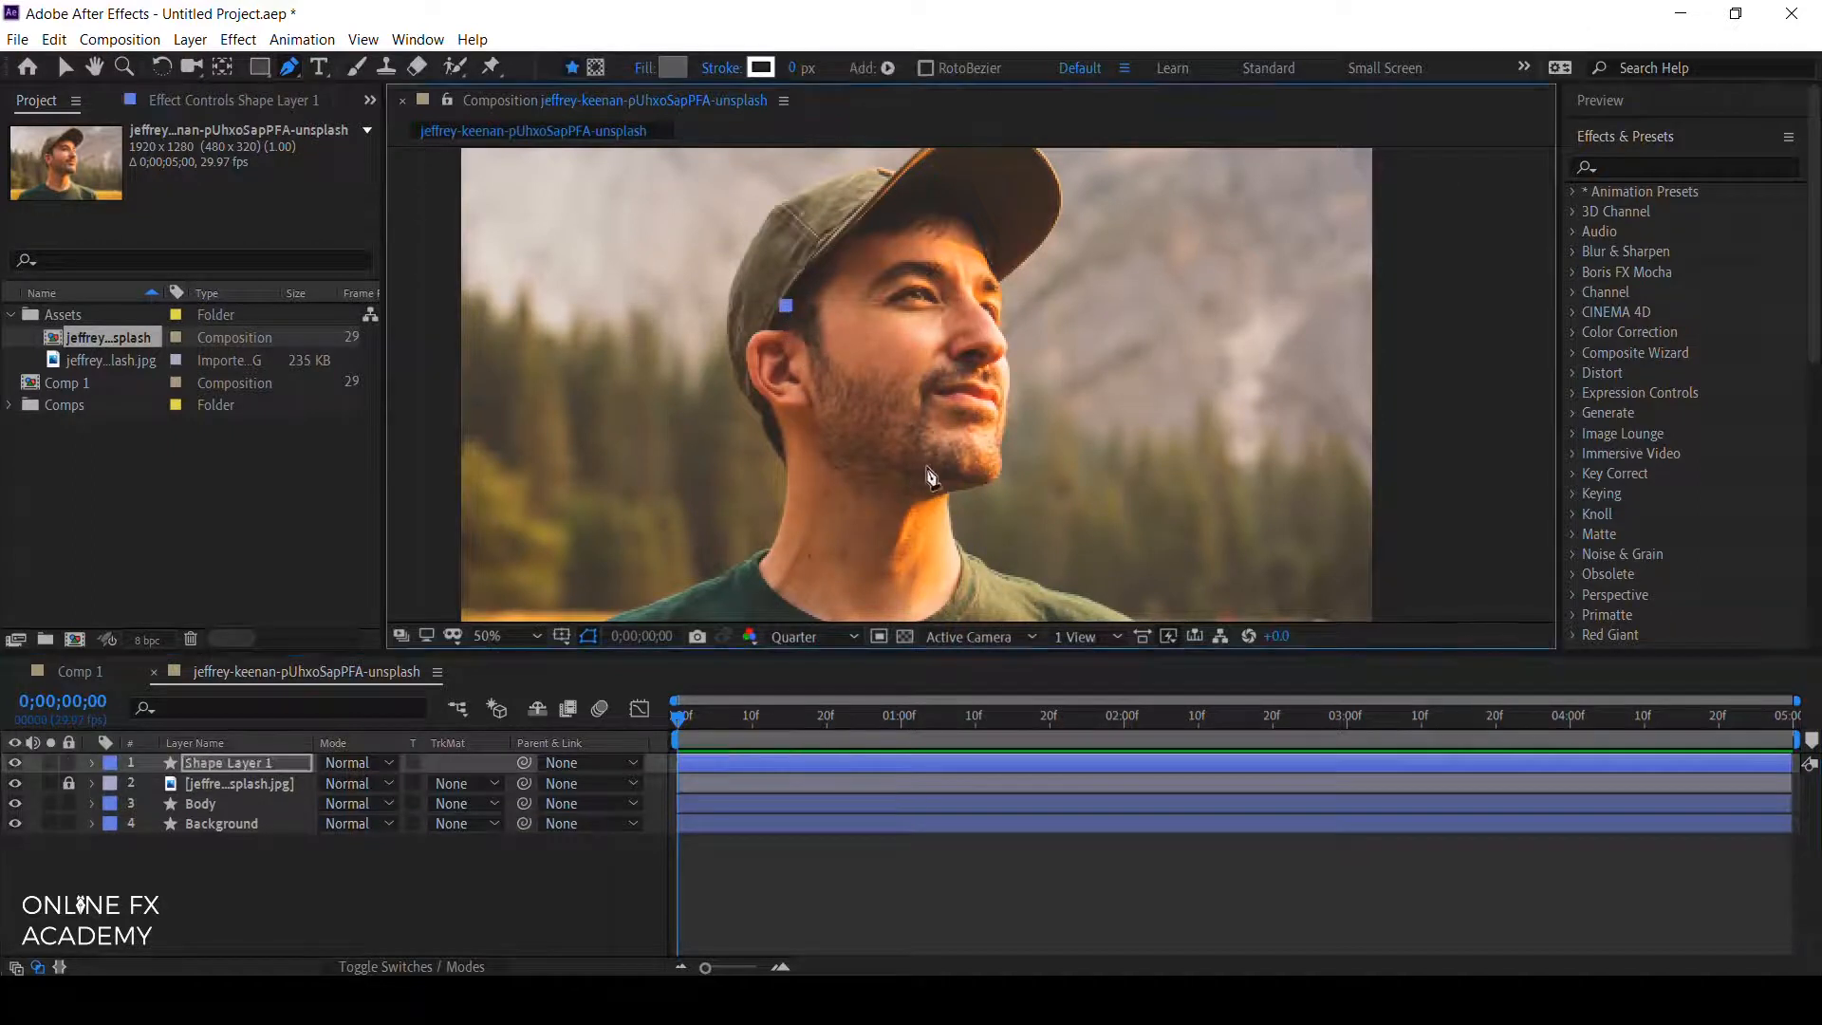
drag(944, 476, 1101, 447)
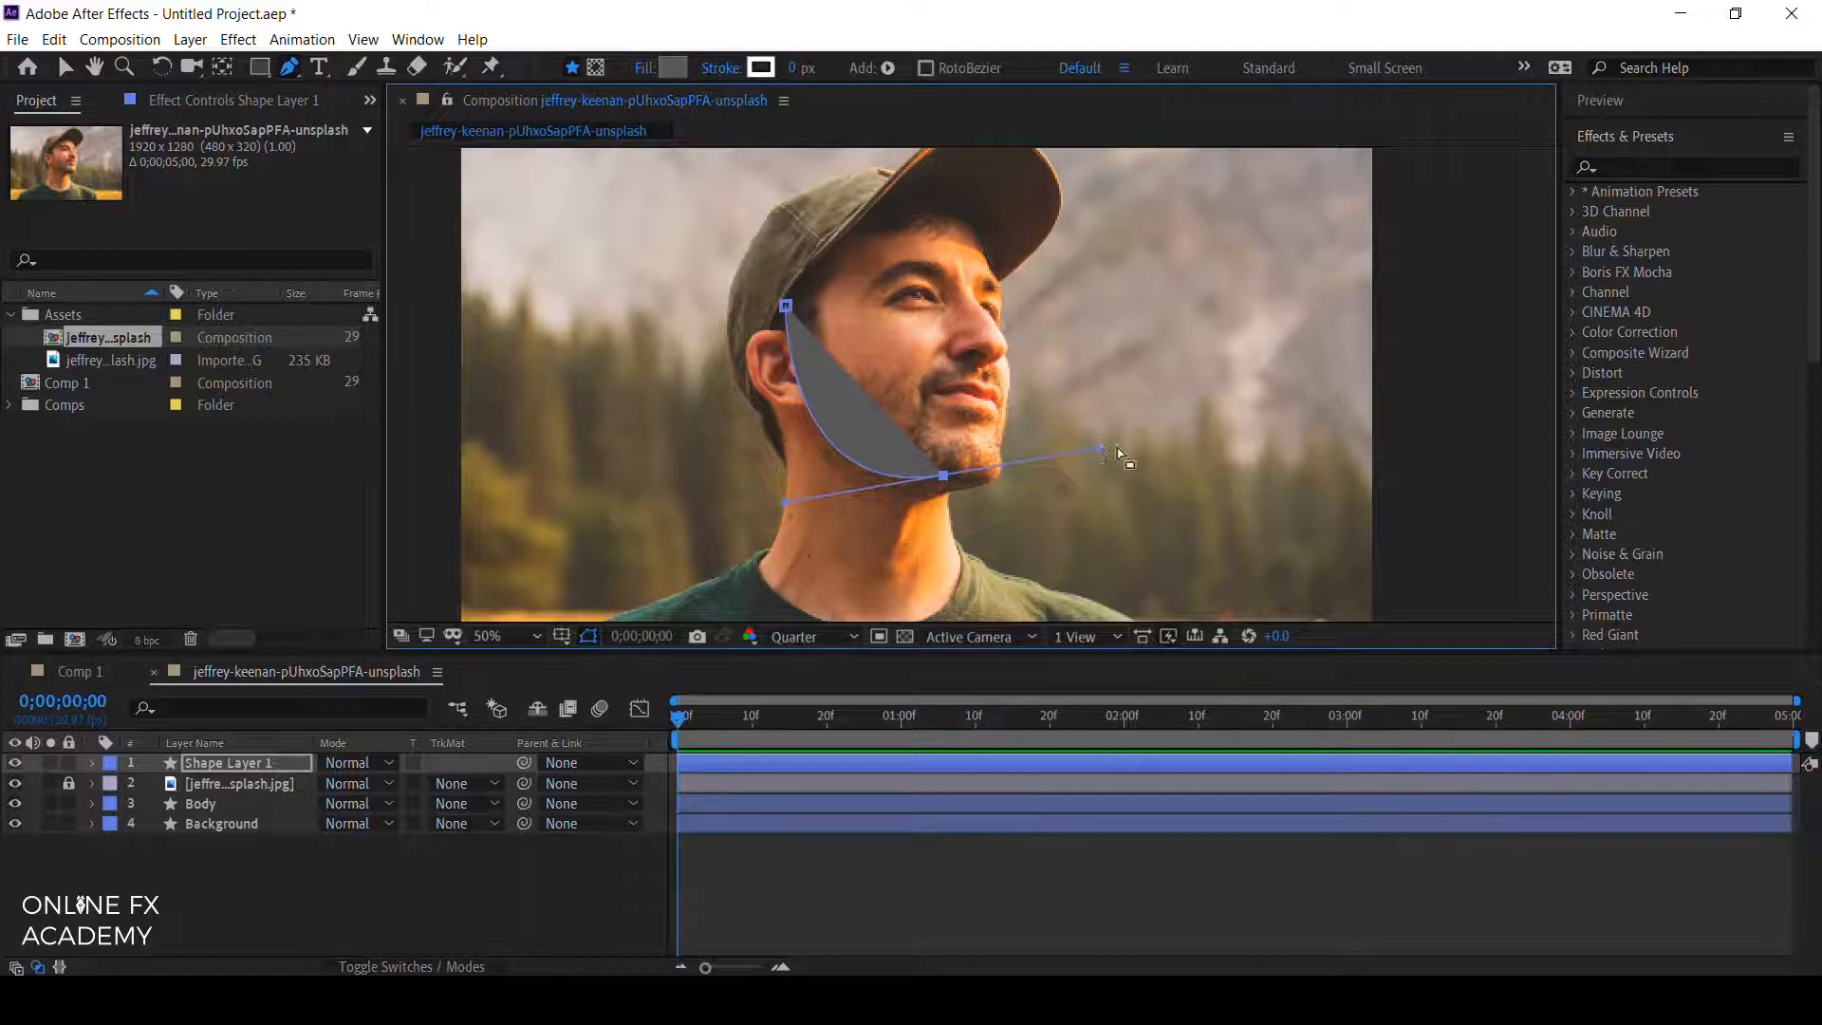
drag(997, 479, 1015, 458)
scroll(1013, 462, up, 1)
drag(948, 525, 944, 622)
drag(884, 526, 886, 494)
drag(893, 332, 887, 319)
drag(1039, 344, 1001, 488)
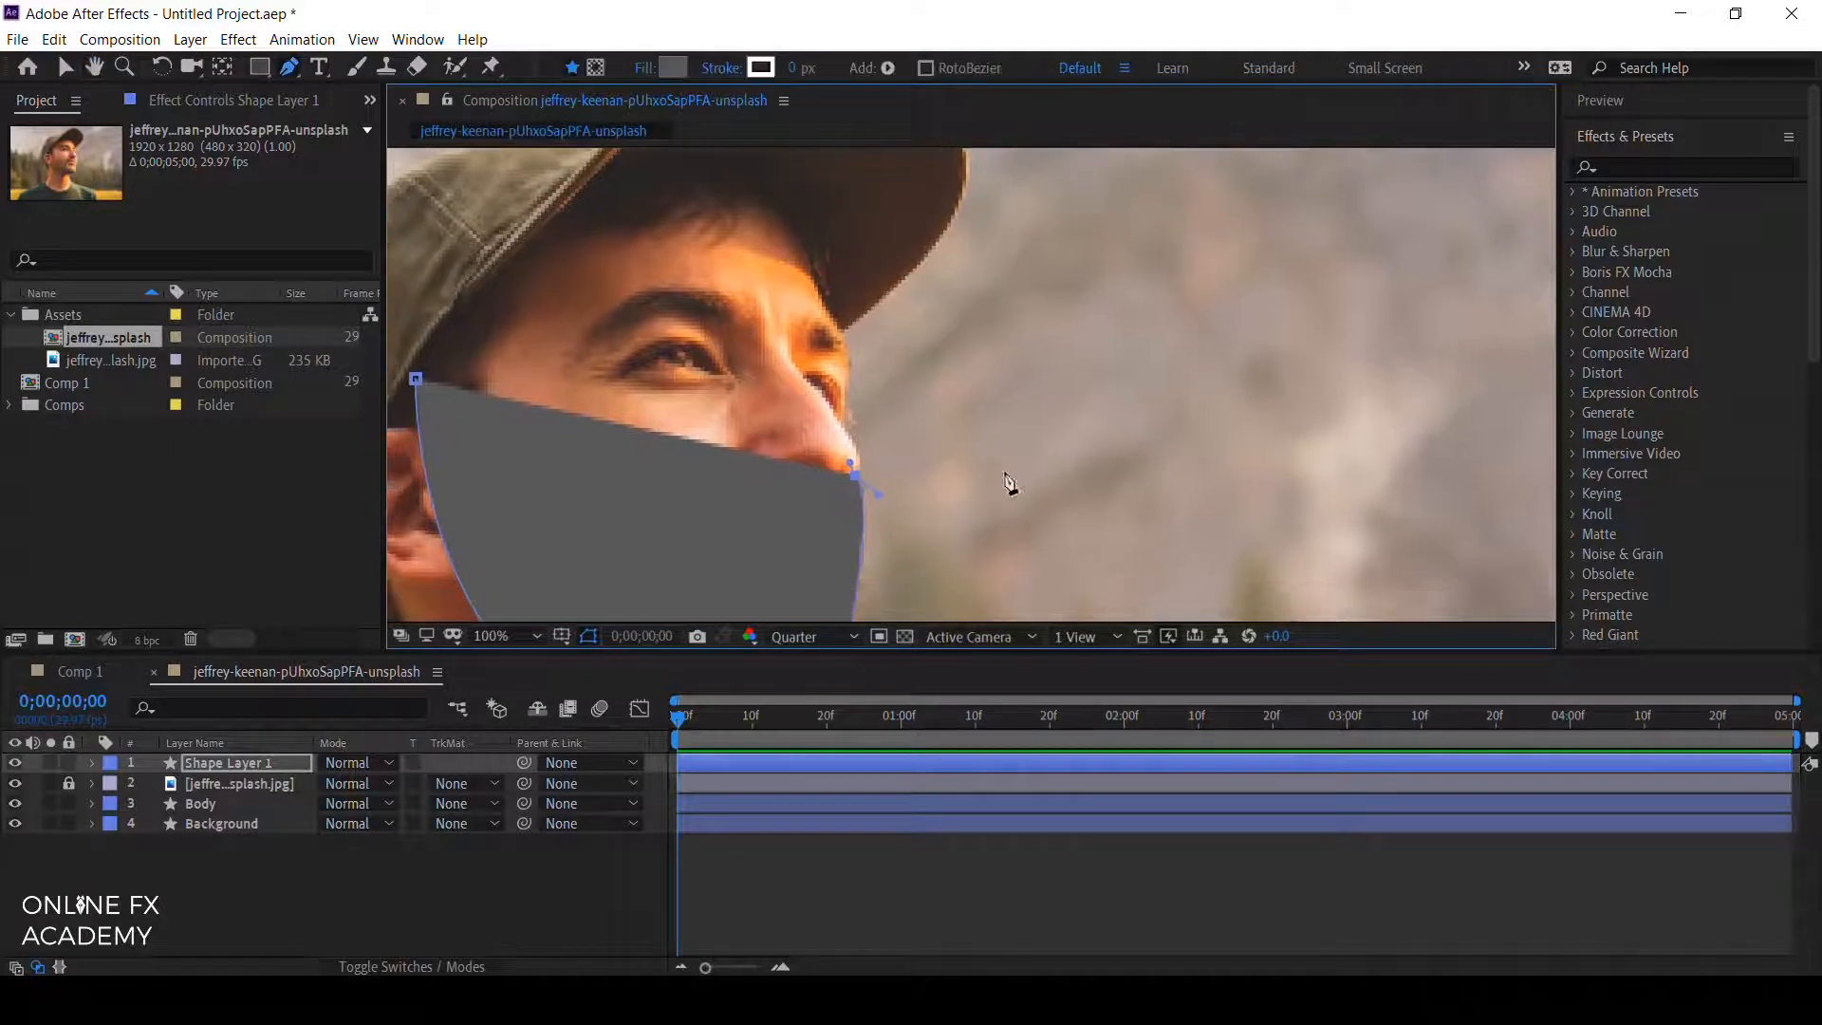
Continue the face outline over the nose bridge and brow, then follow the cap's edge across the forehead and close the shape at the temple.
click(840, 416)
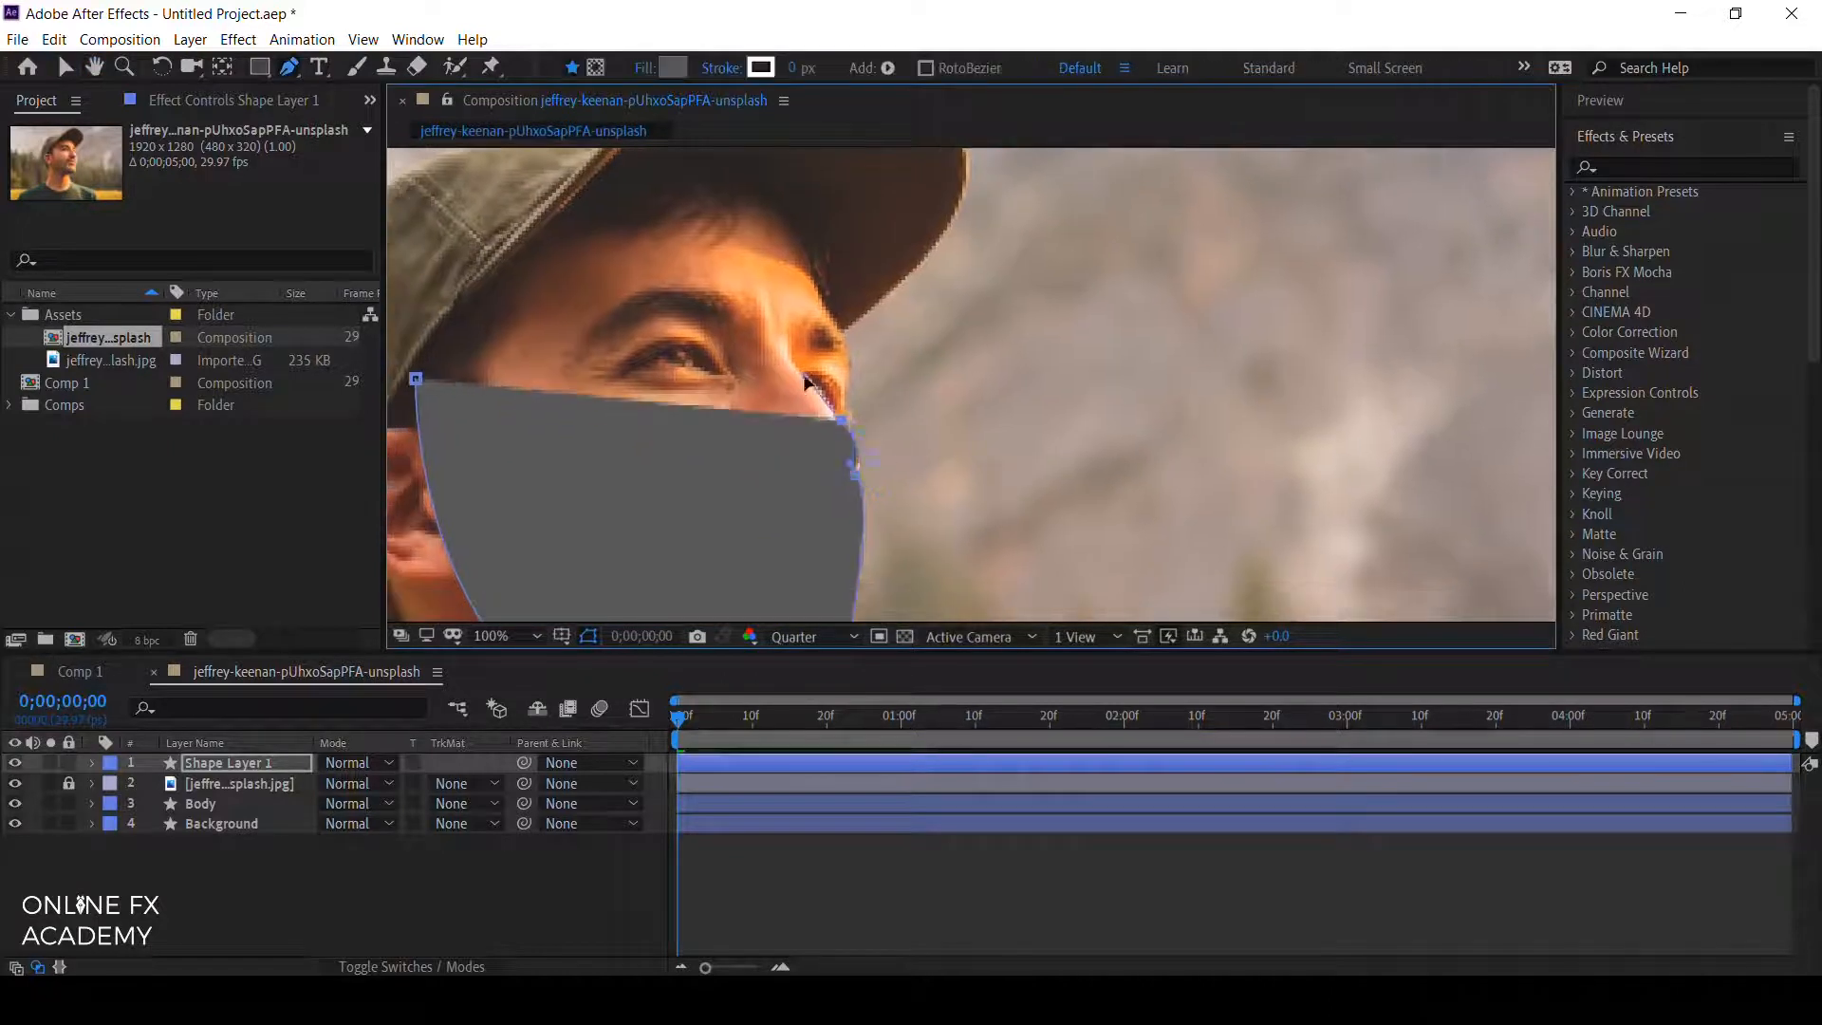
click(843, 329)
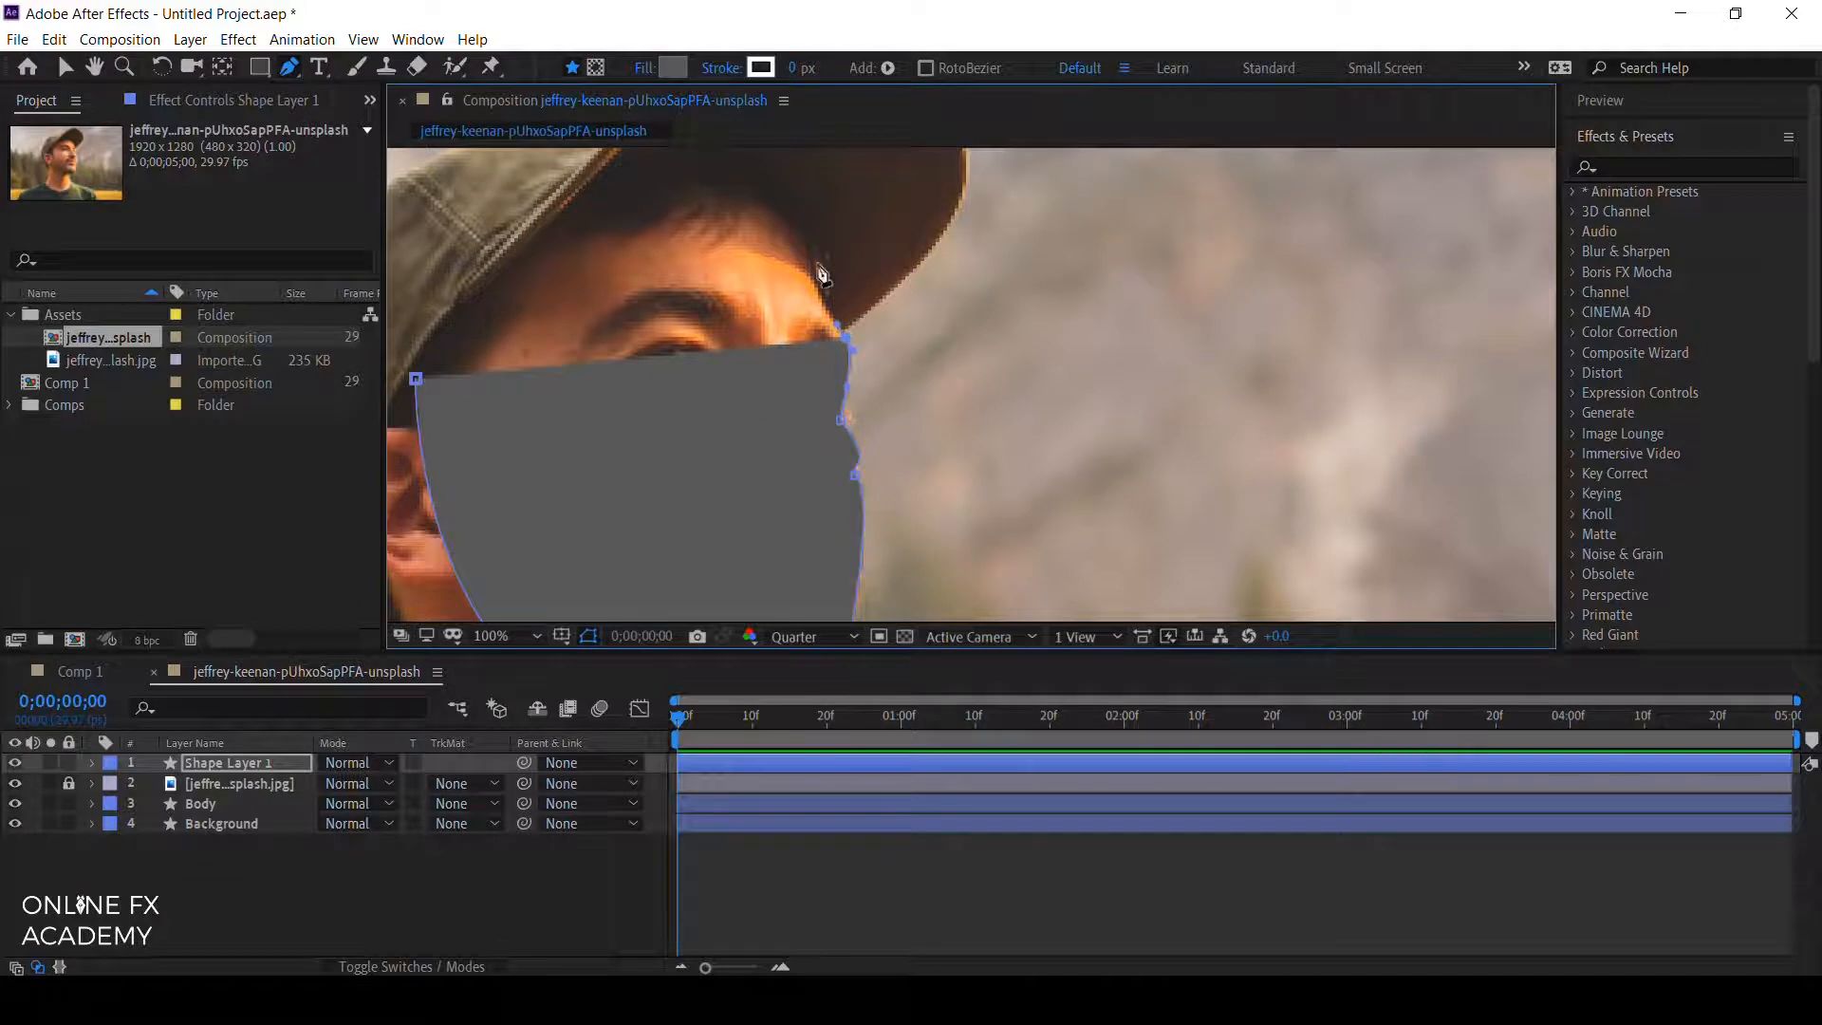
click(794, 213)
drag(795, 214, 904, 332)
click(845, 298)
click(737, 315)
click(588, 388)
click(523, 445)
click(525, 496)
Rename the face shape layer as Face and move it directly below the photo layer.
scroll(678, 472, down, 3)
scroll(682, 472, up, 2)
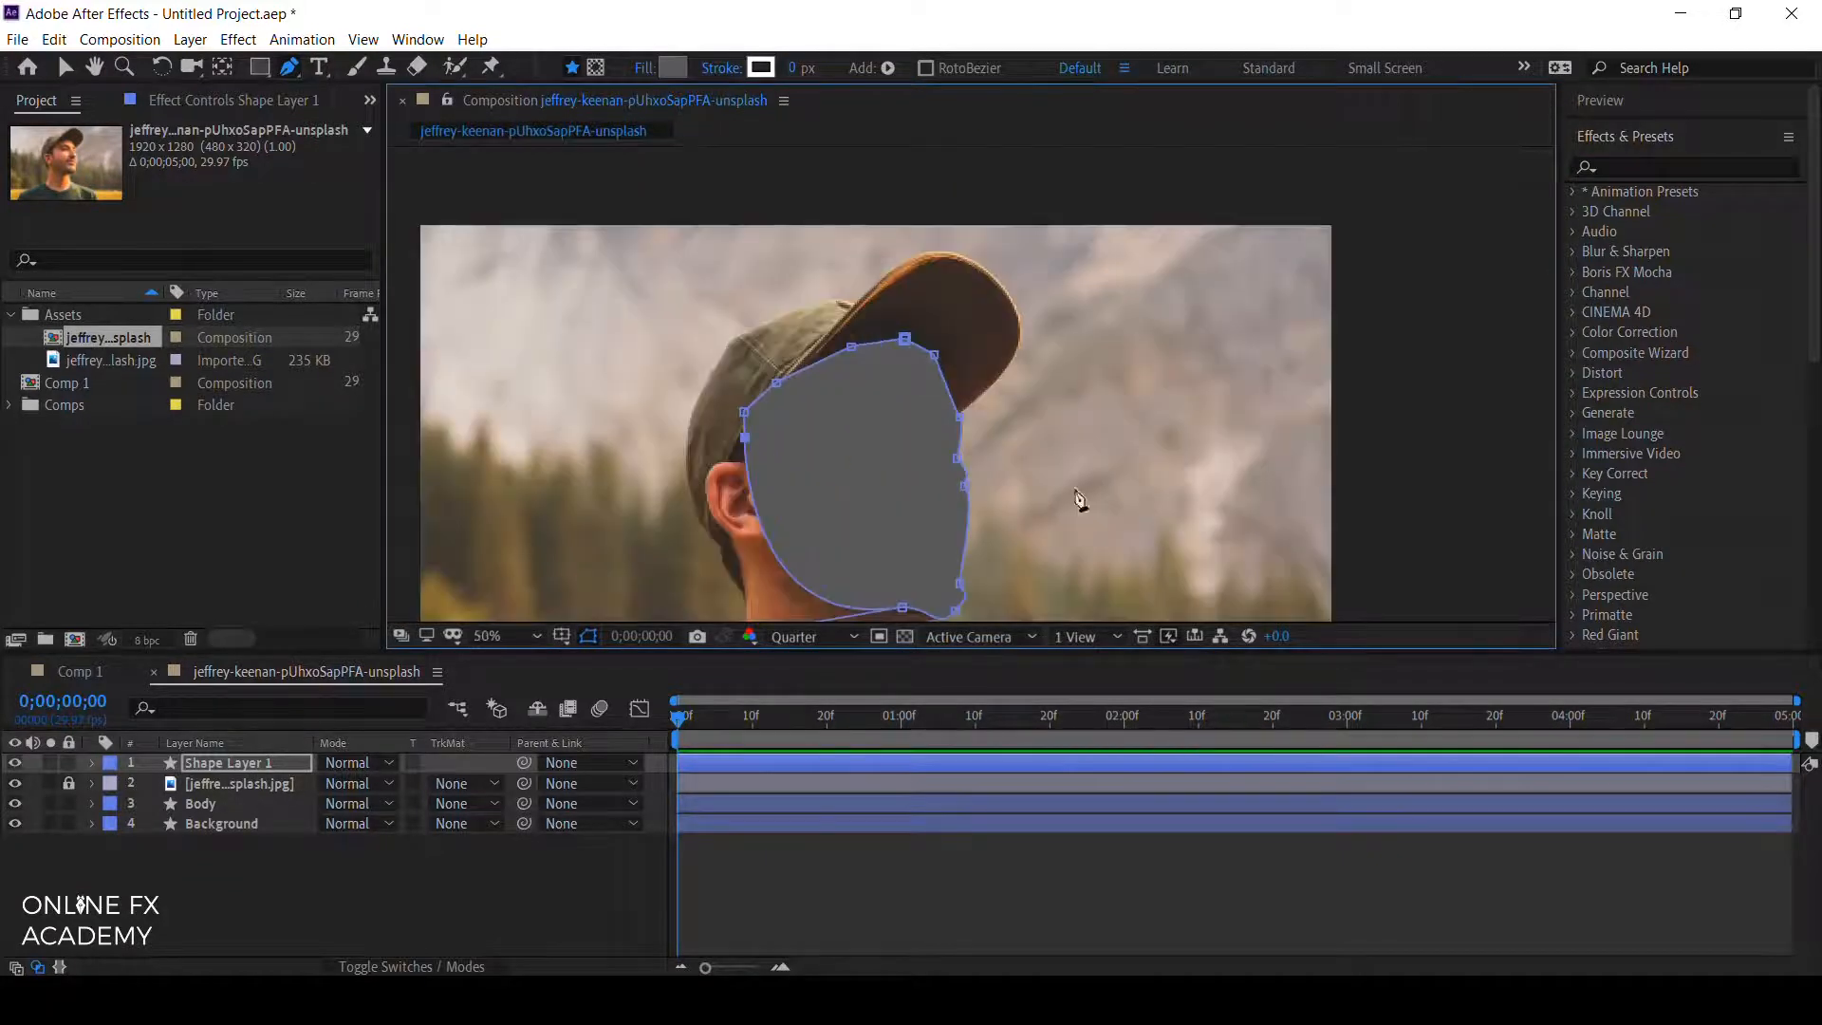
drag(1077, 485, 1097, 370)
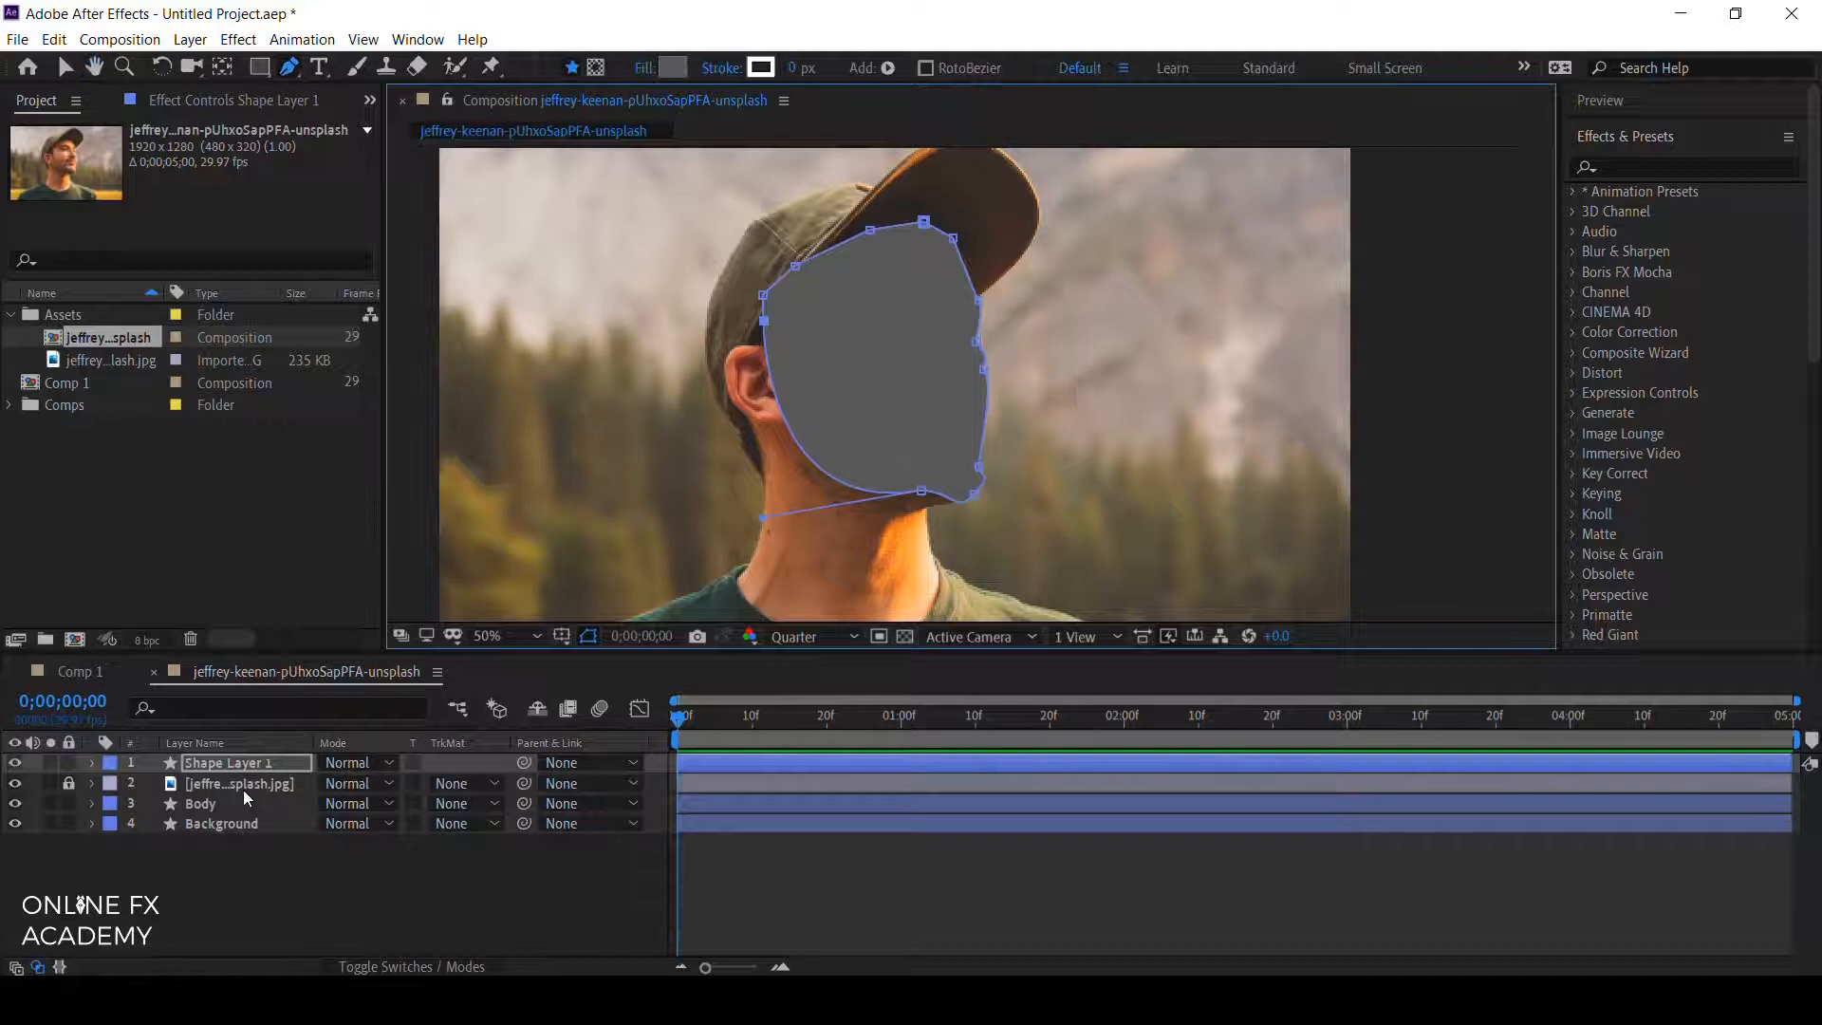
click(243, 852)
click(237, 763)
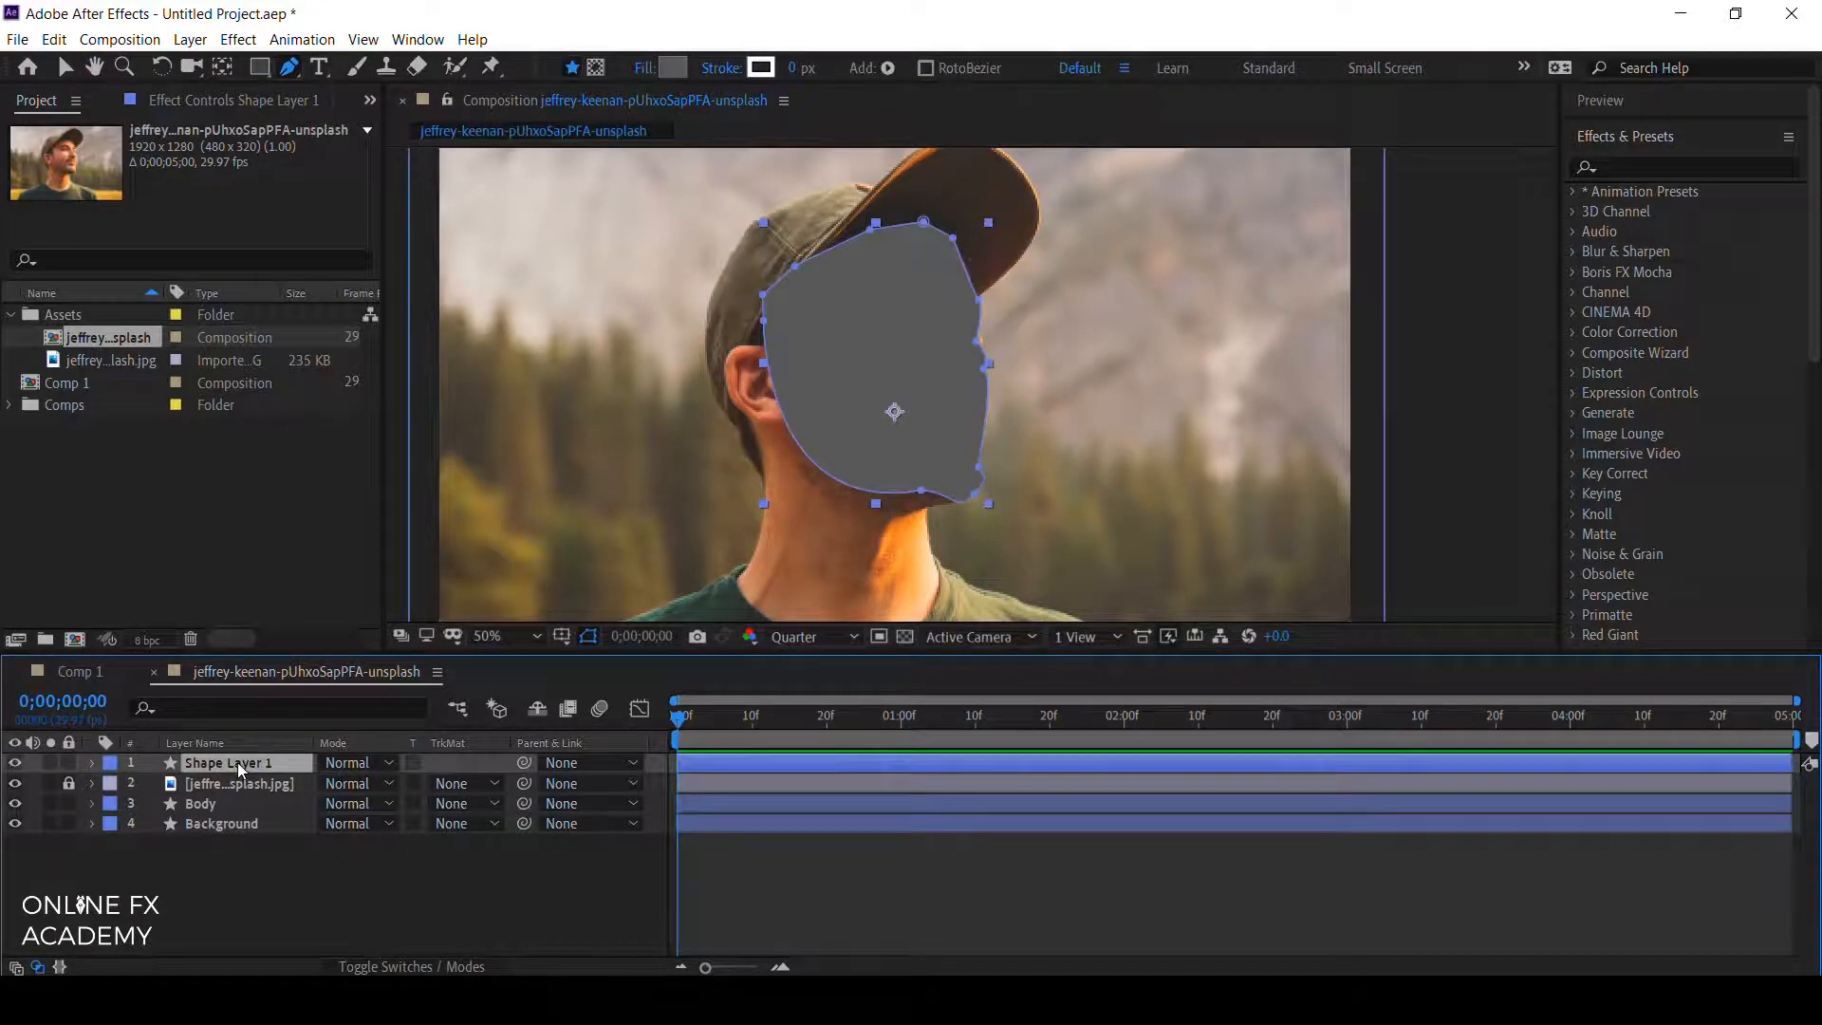
key(Return)
text(Face)
key(Return)
drag(236, 767, 234, 792)
click(214, 833)
Trace the nearer eye as a closed curved shape on a new shape layer.
scroll(892, 383, up, 2)
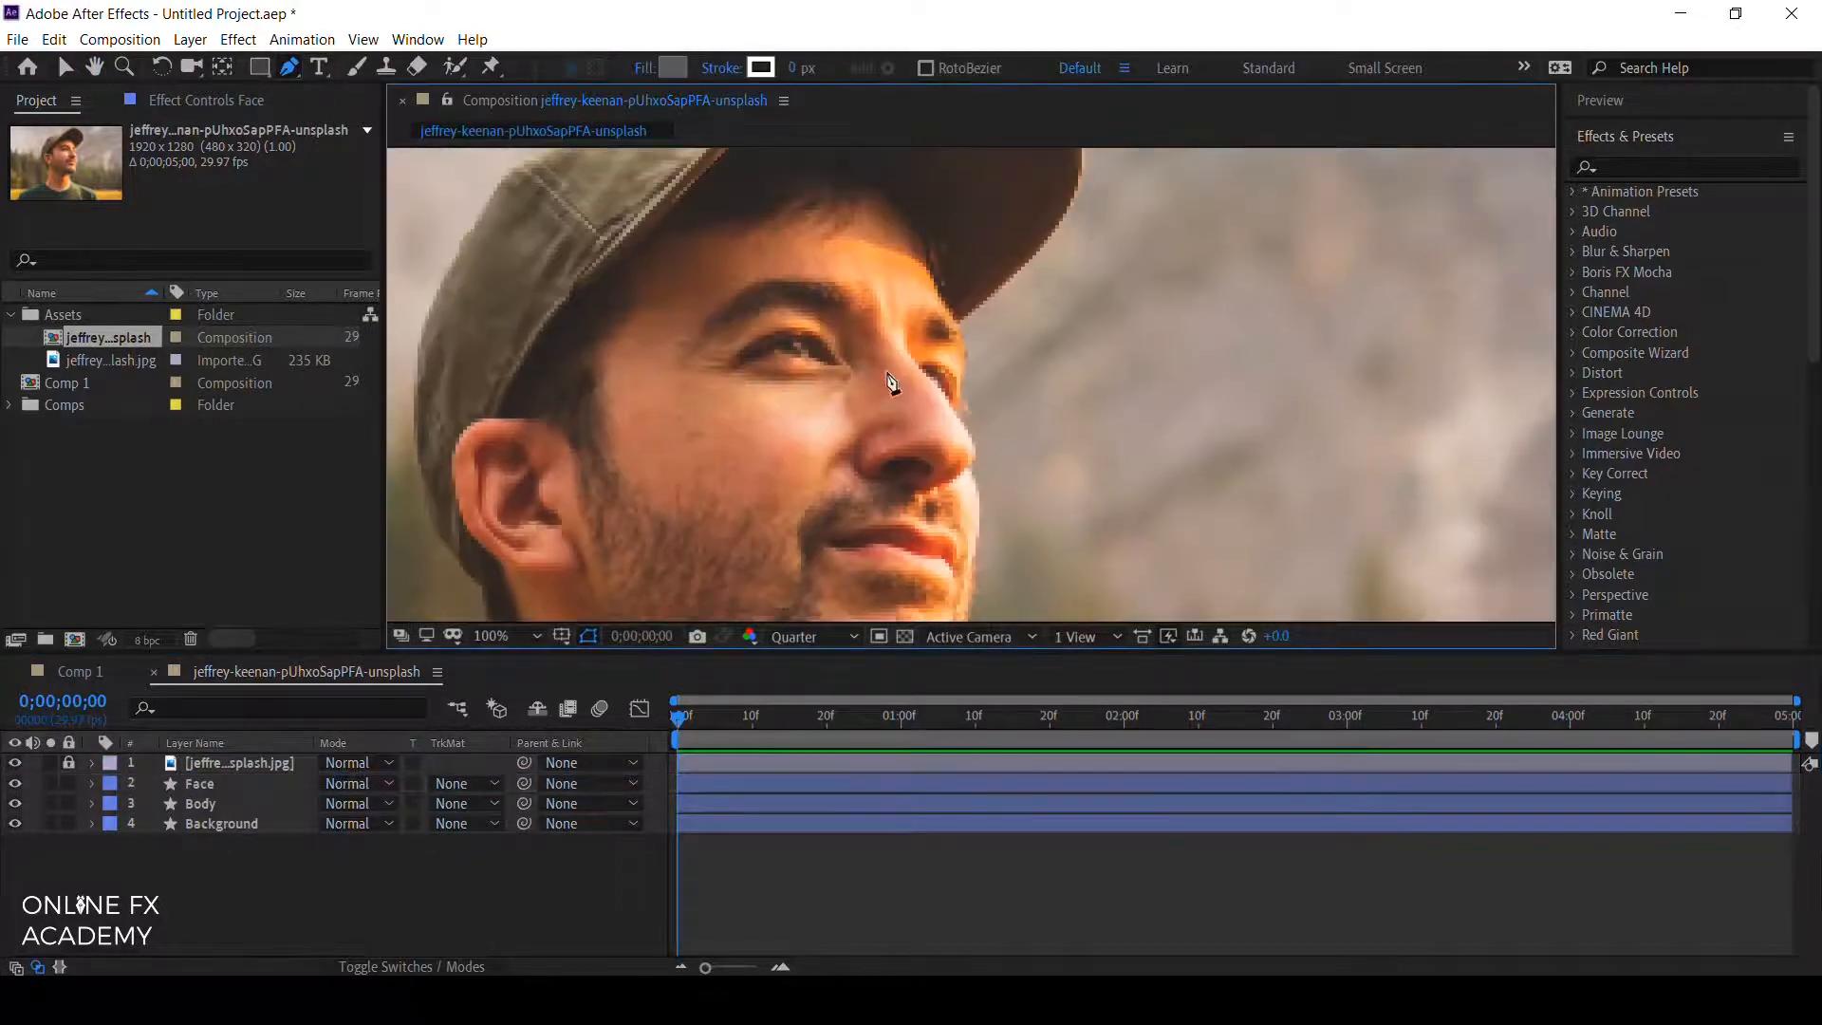
click(722, 369)
drag(852, 371, 863, 355)
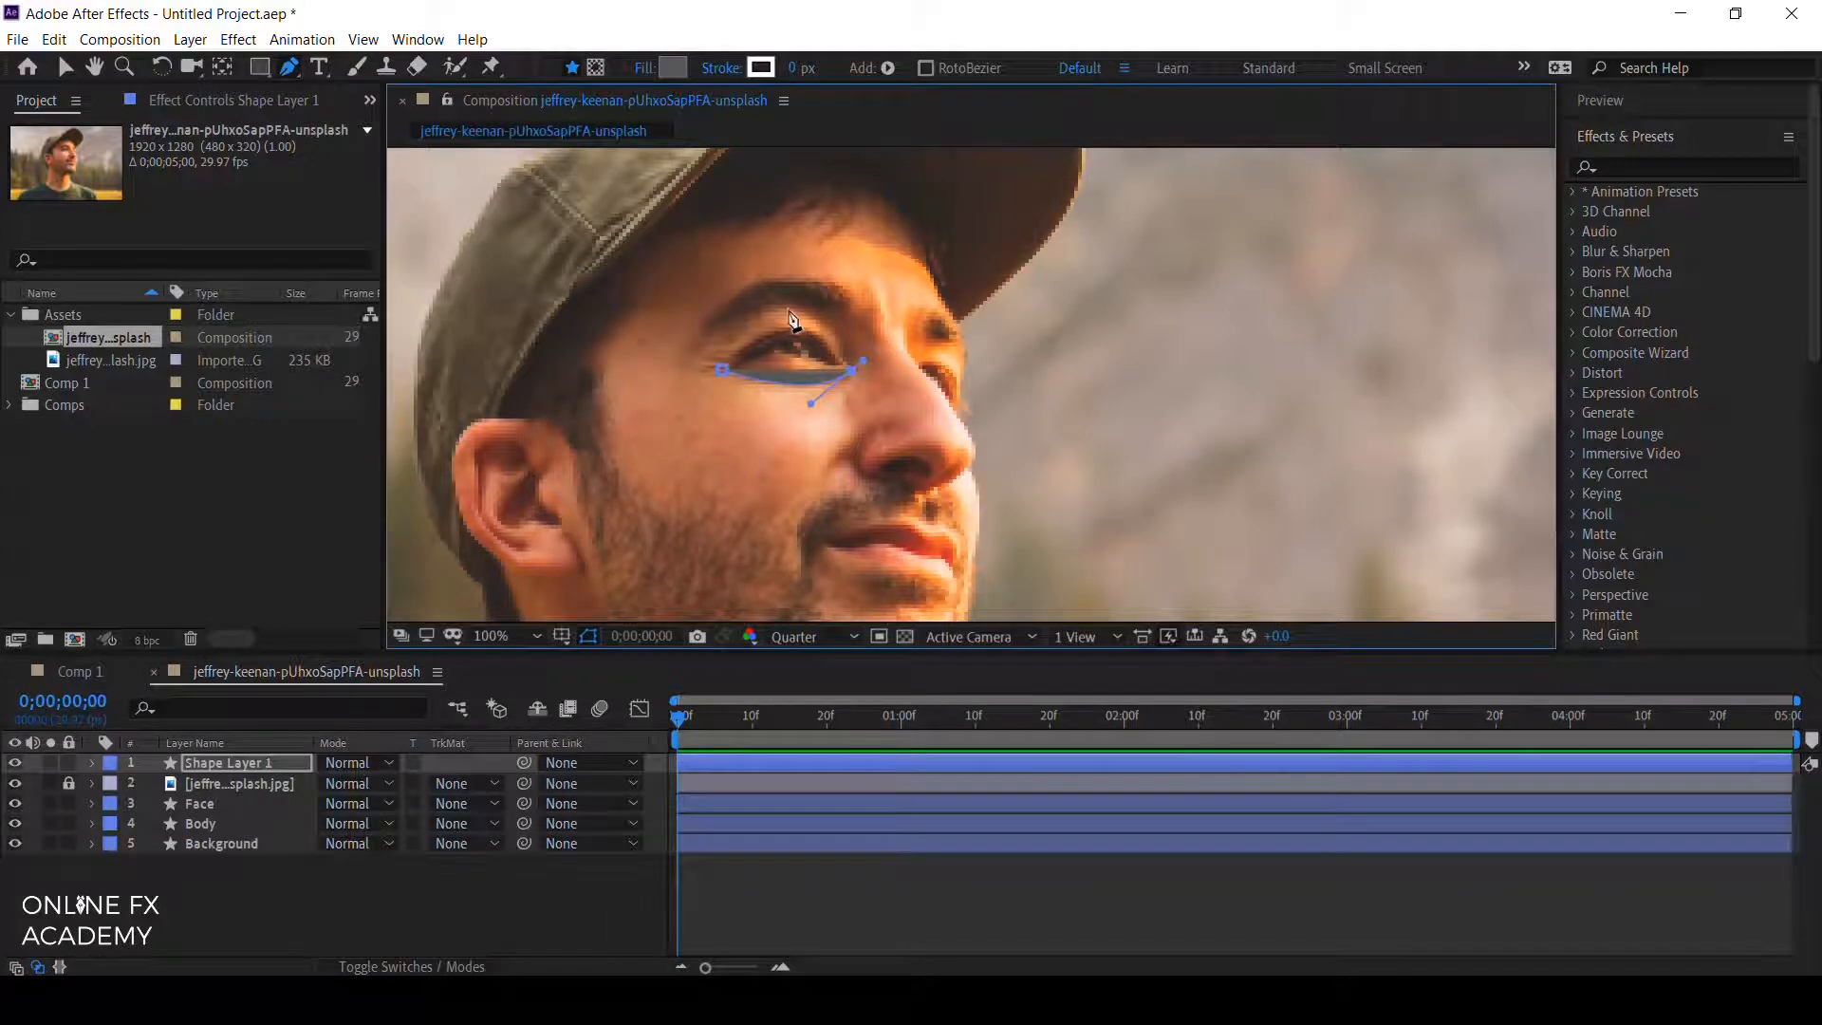
drag(722, 369, 699, 415)
key(ctrl+z)
drag(786, 312, 741, 393)
key(ctrl+z)
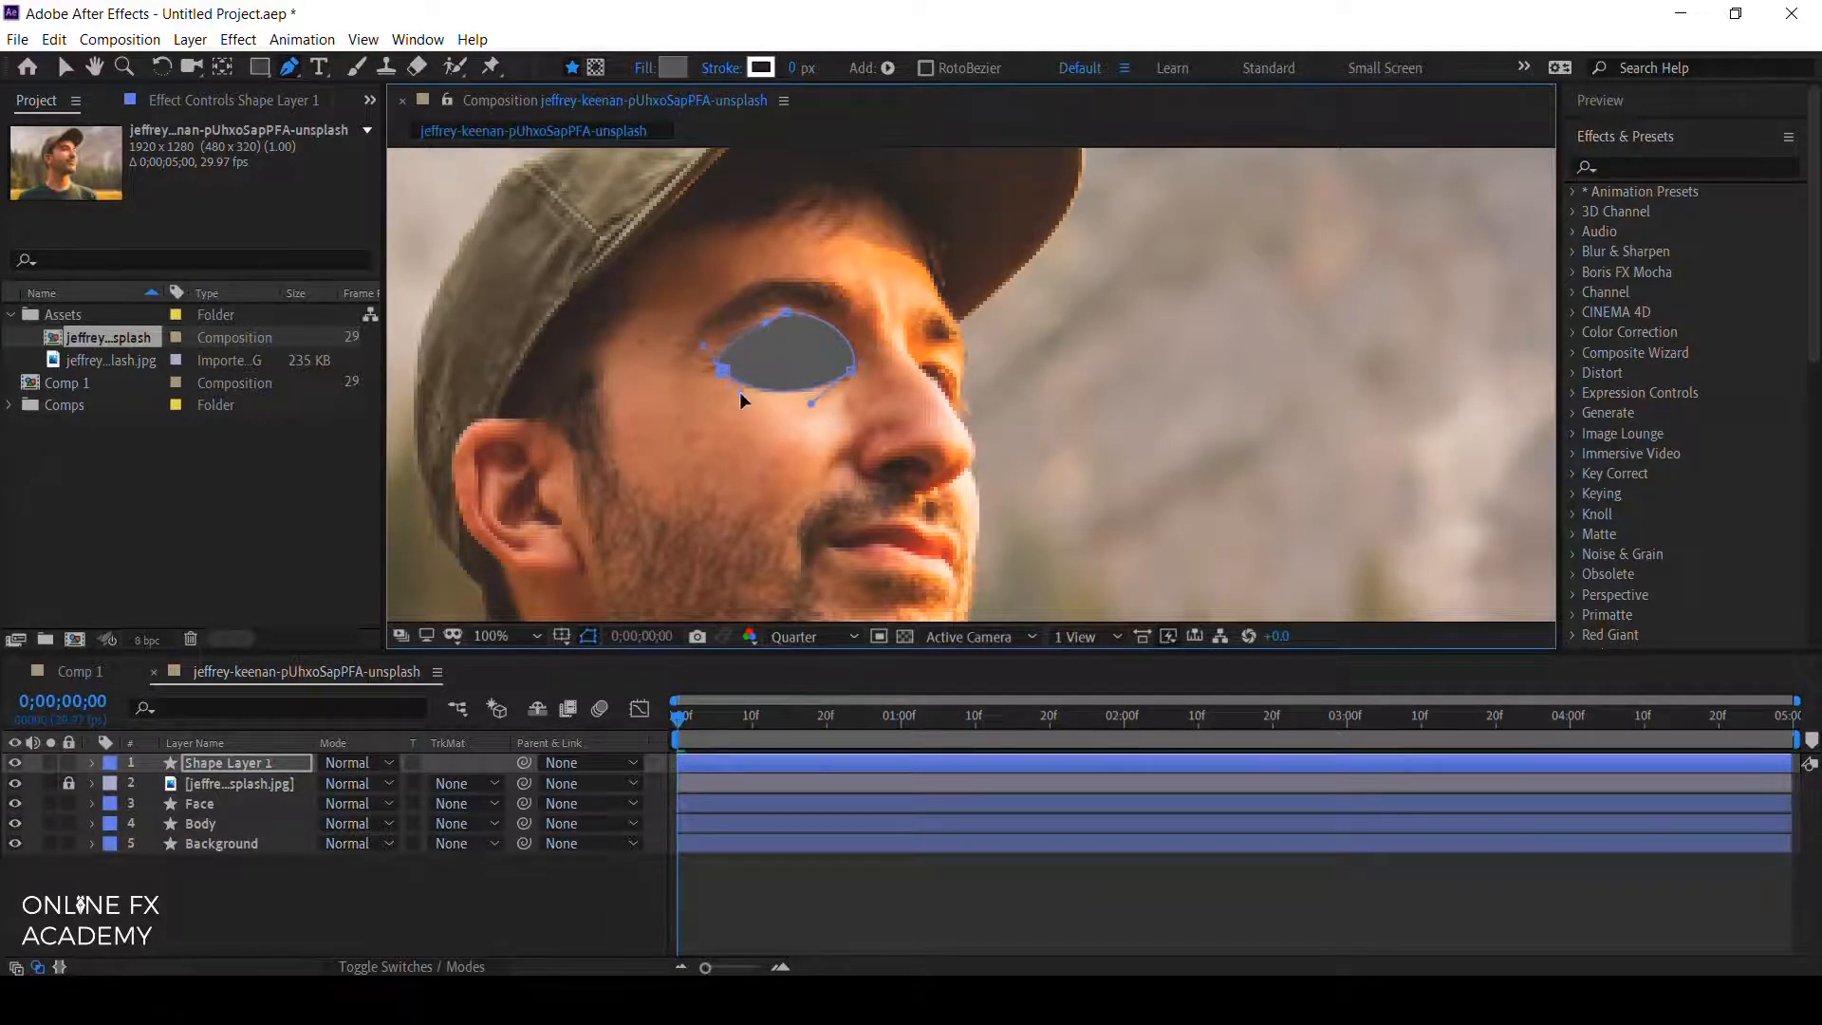
Set the eye shape's fill to grey #535353 and trace the far eye on the same layer.
click(673, 67)
drag(631, 537, 621, 555)
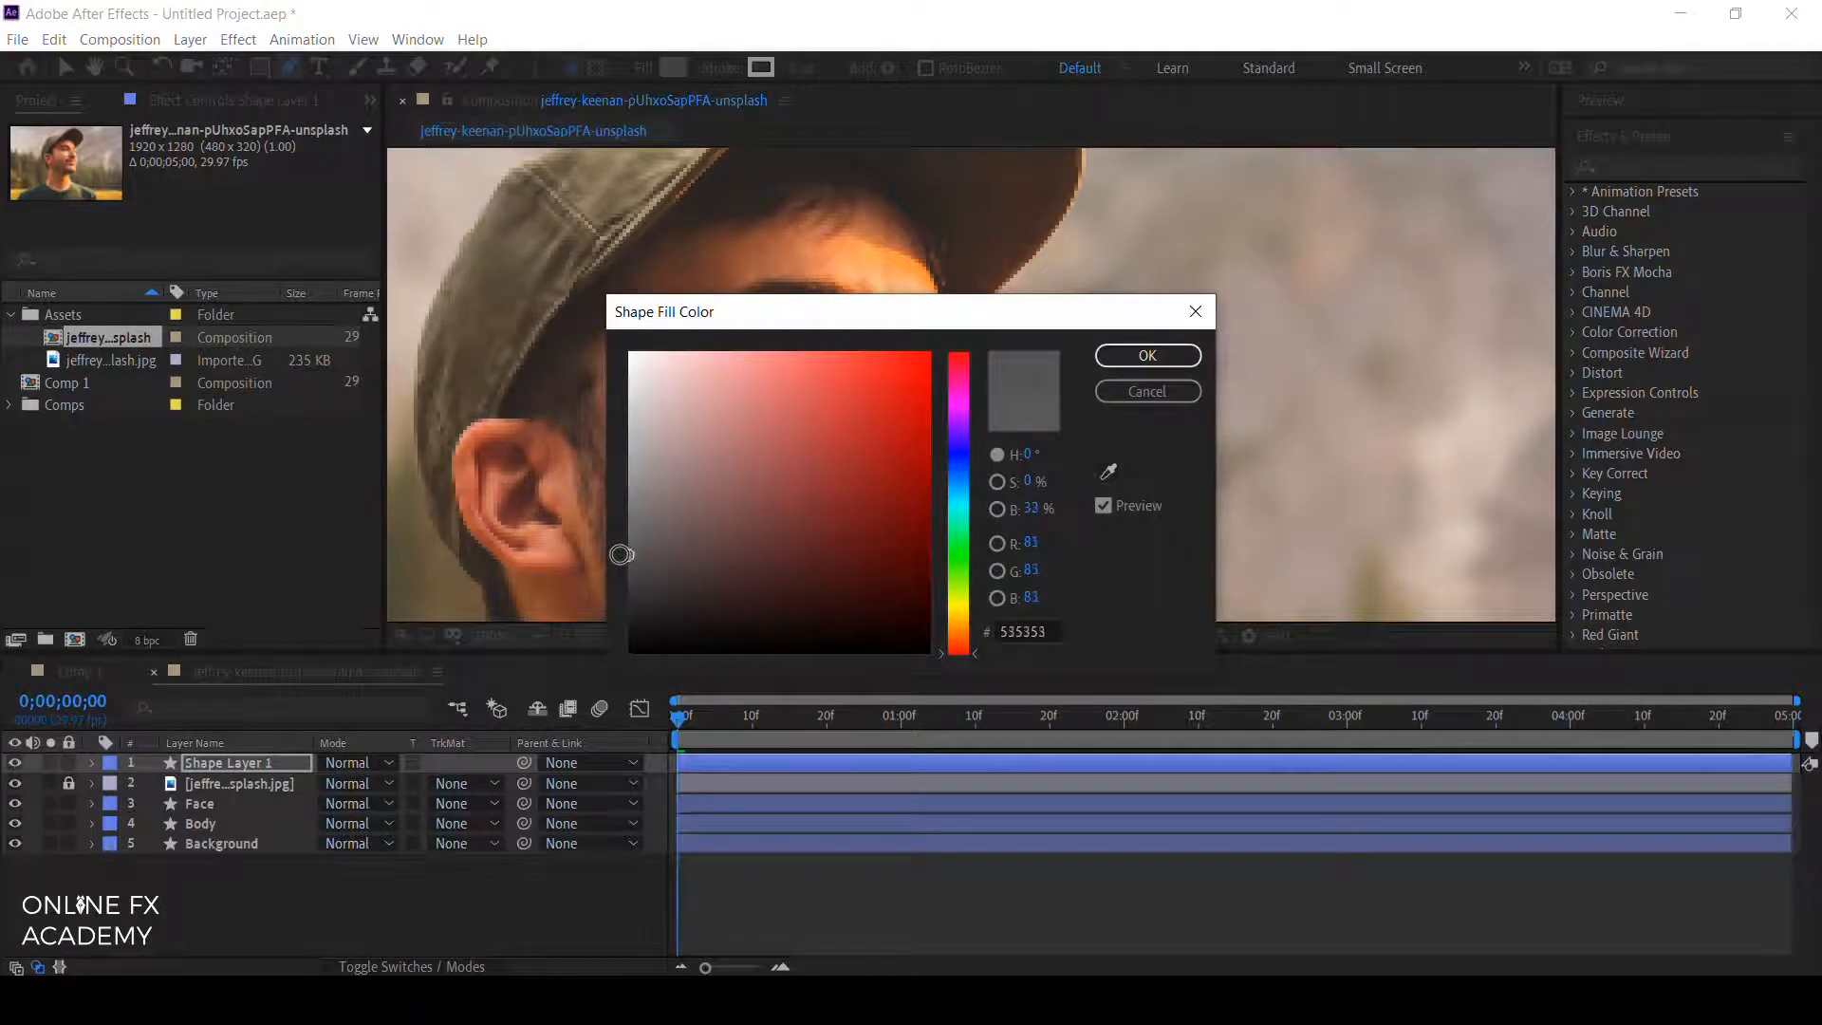
click(1146, 355)
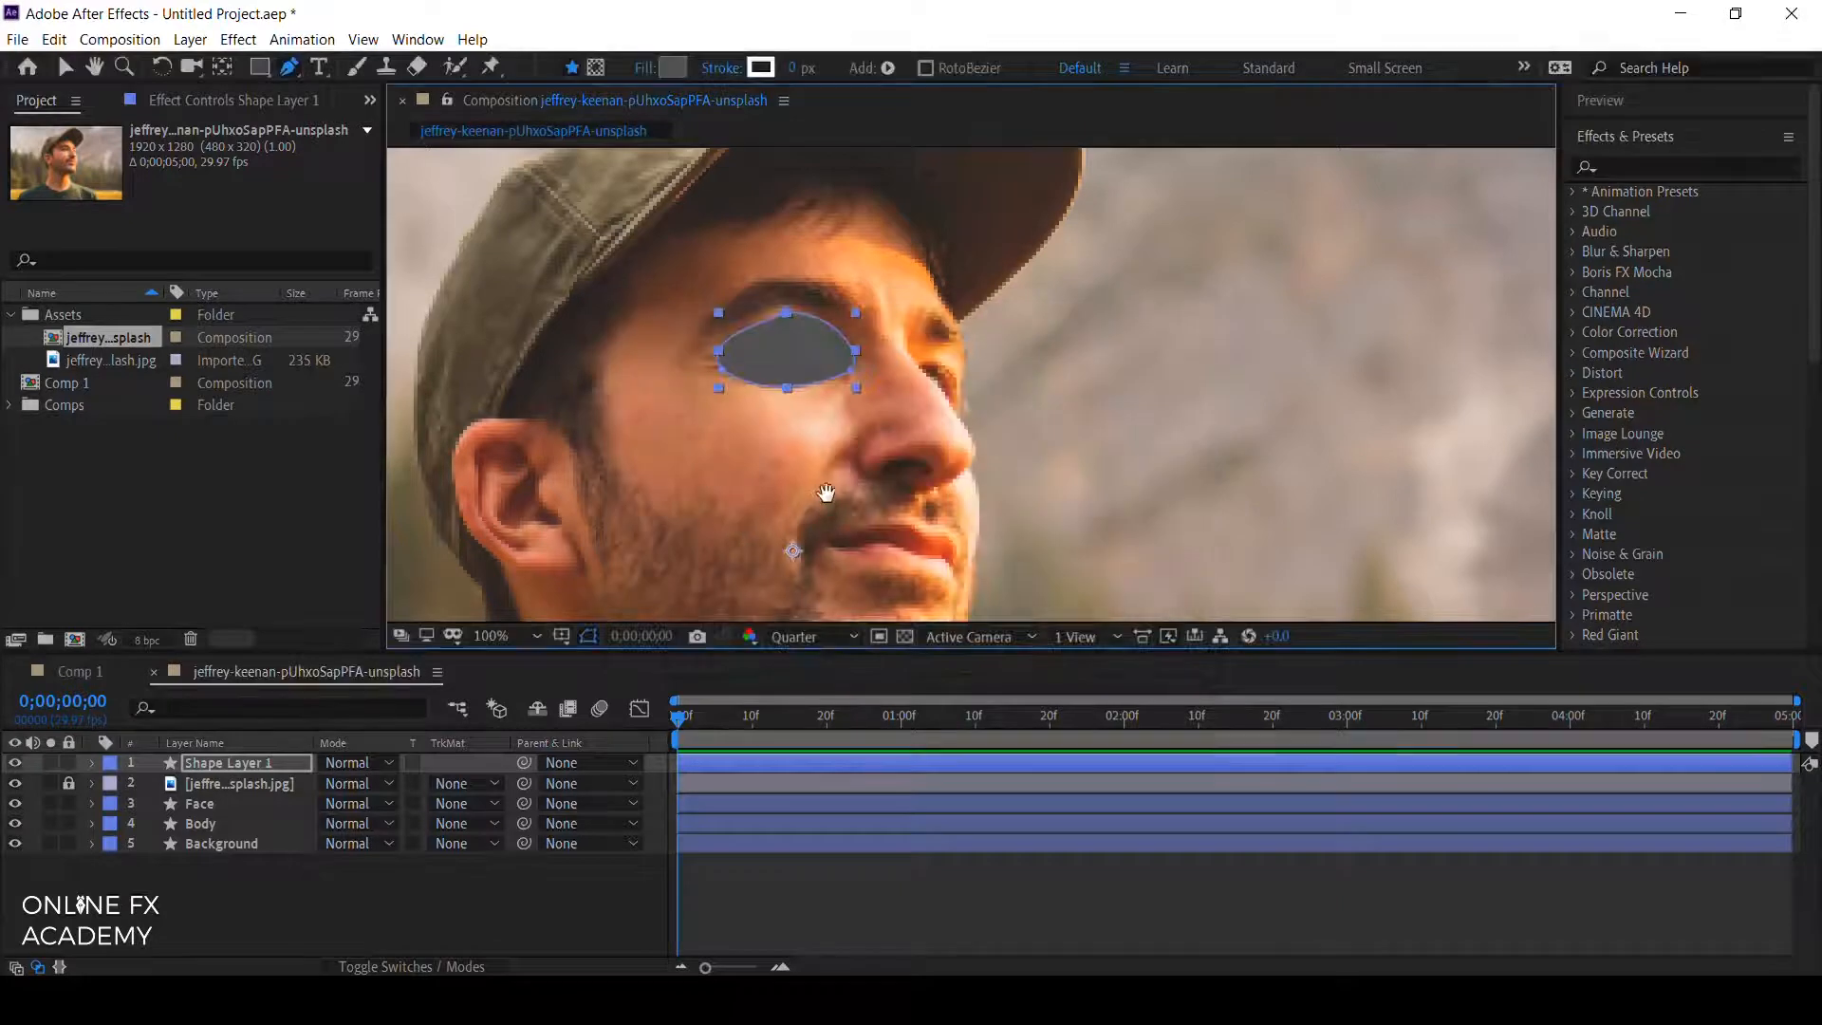
drag(826, 486, 723, 479)
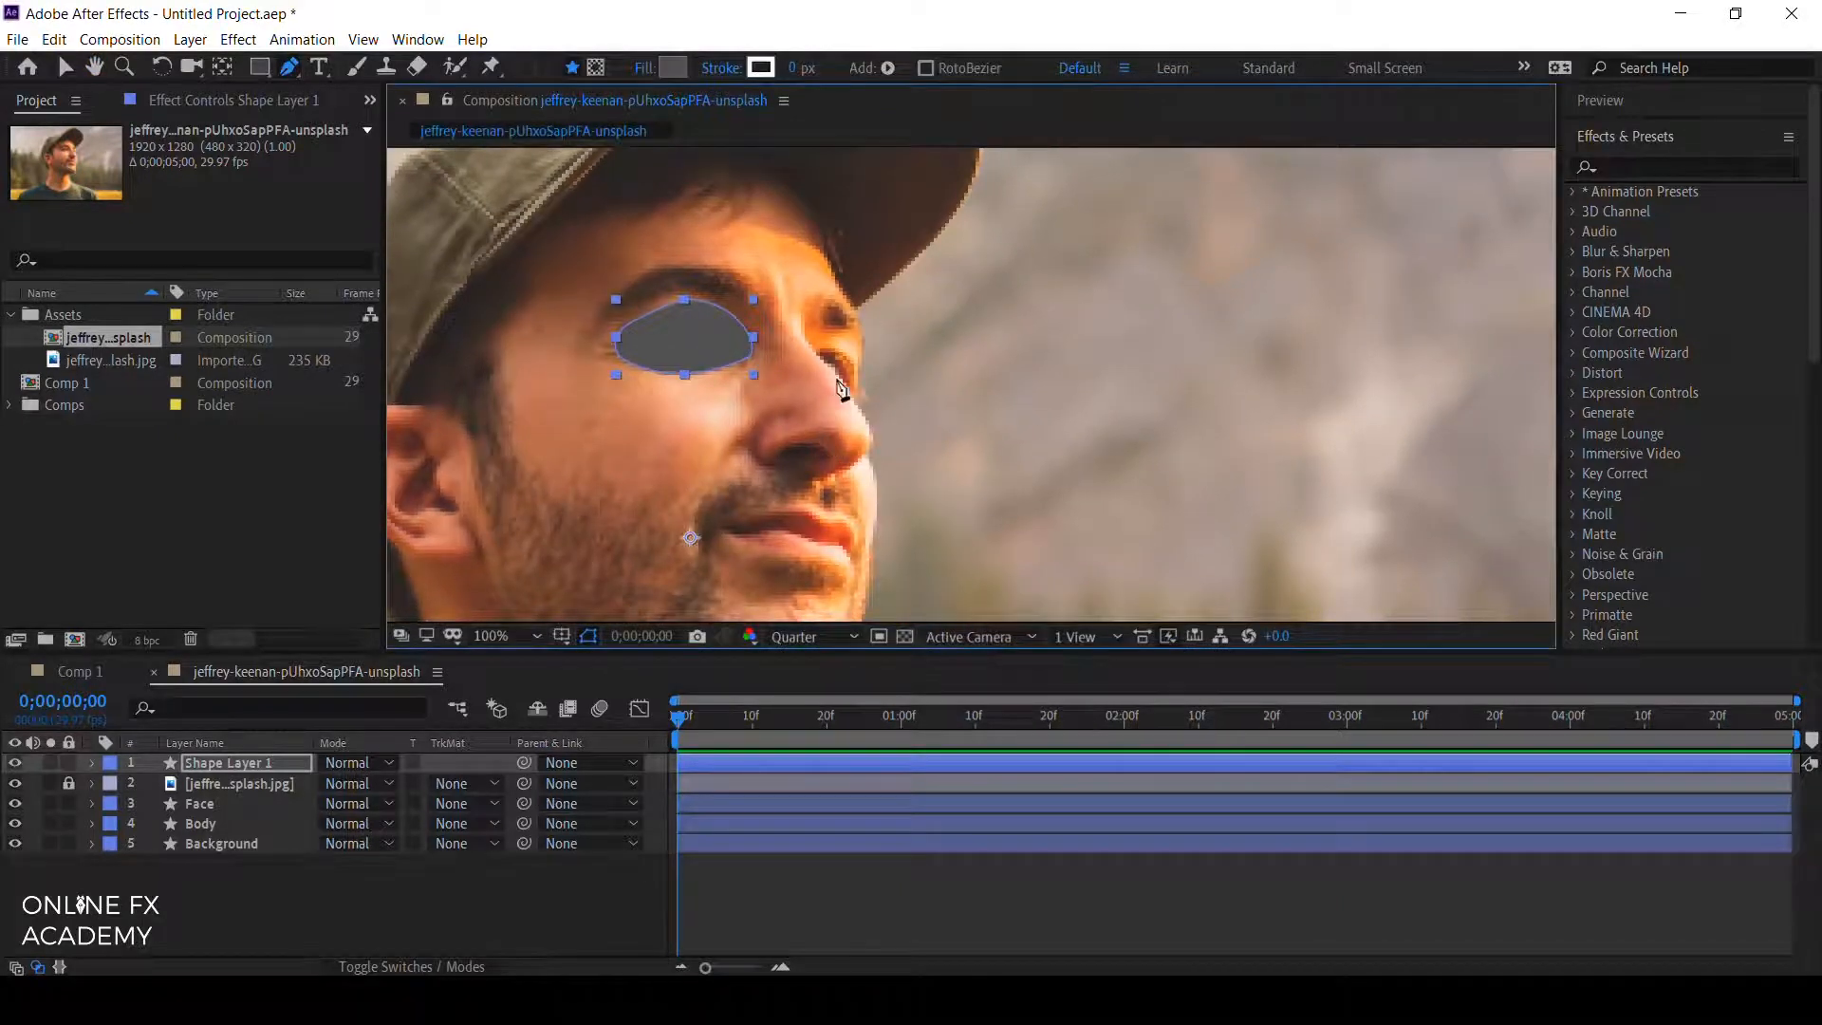
click(815, 345)
drag(858, 378, 860, 423)
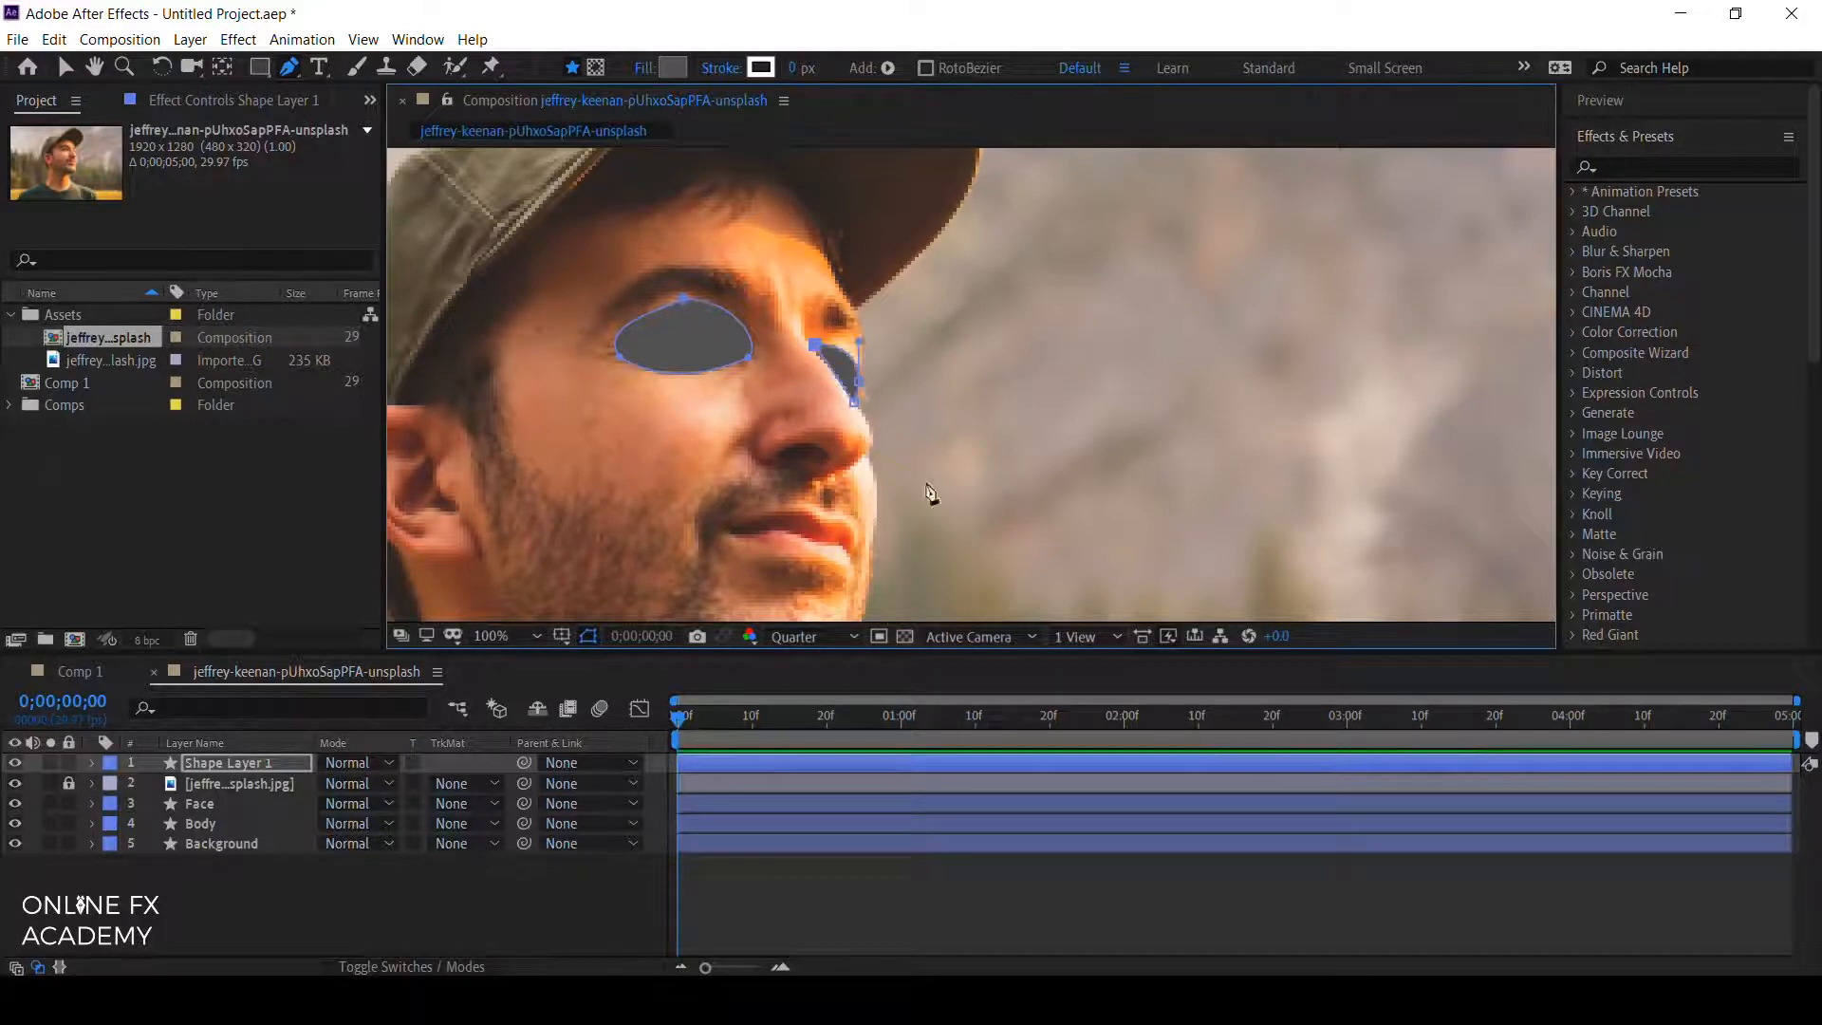
Rename the eye shape layer as Eyes and move it directly below the photo layer.
click(397, 916)
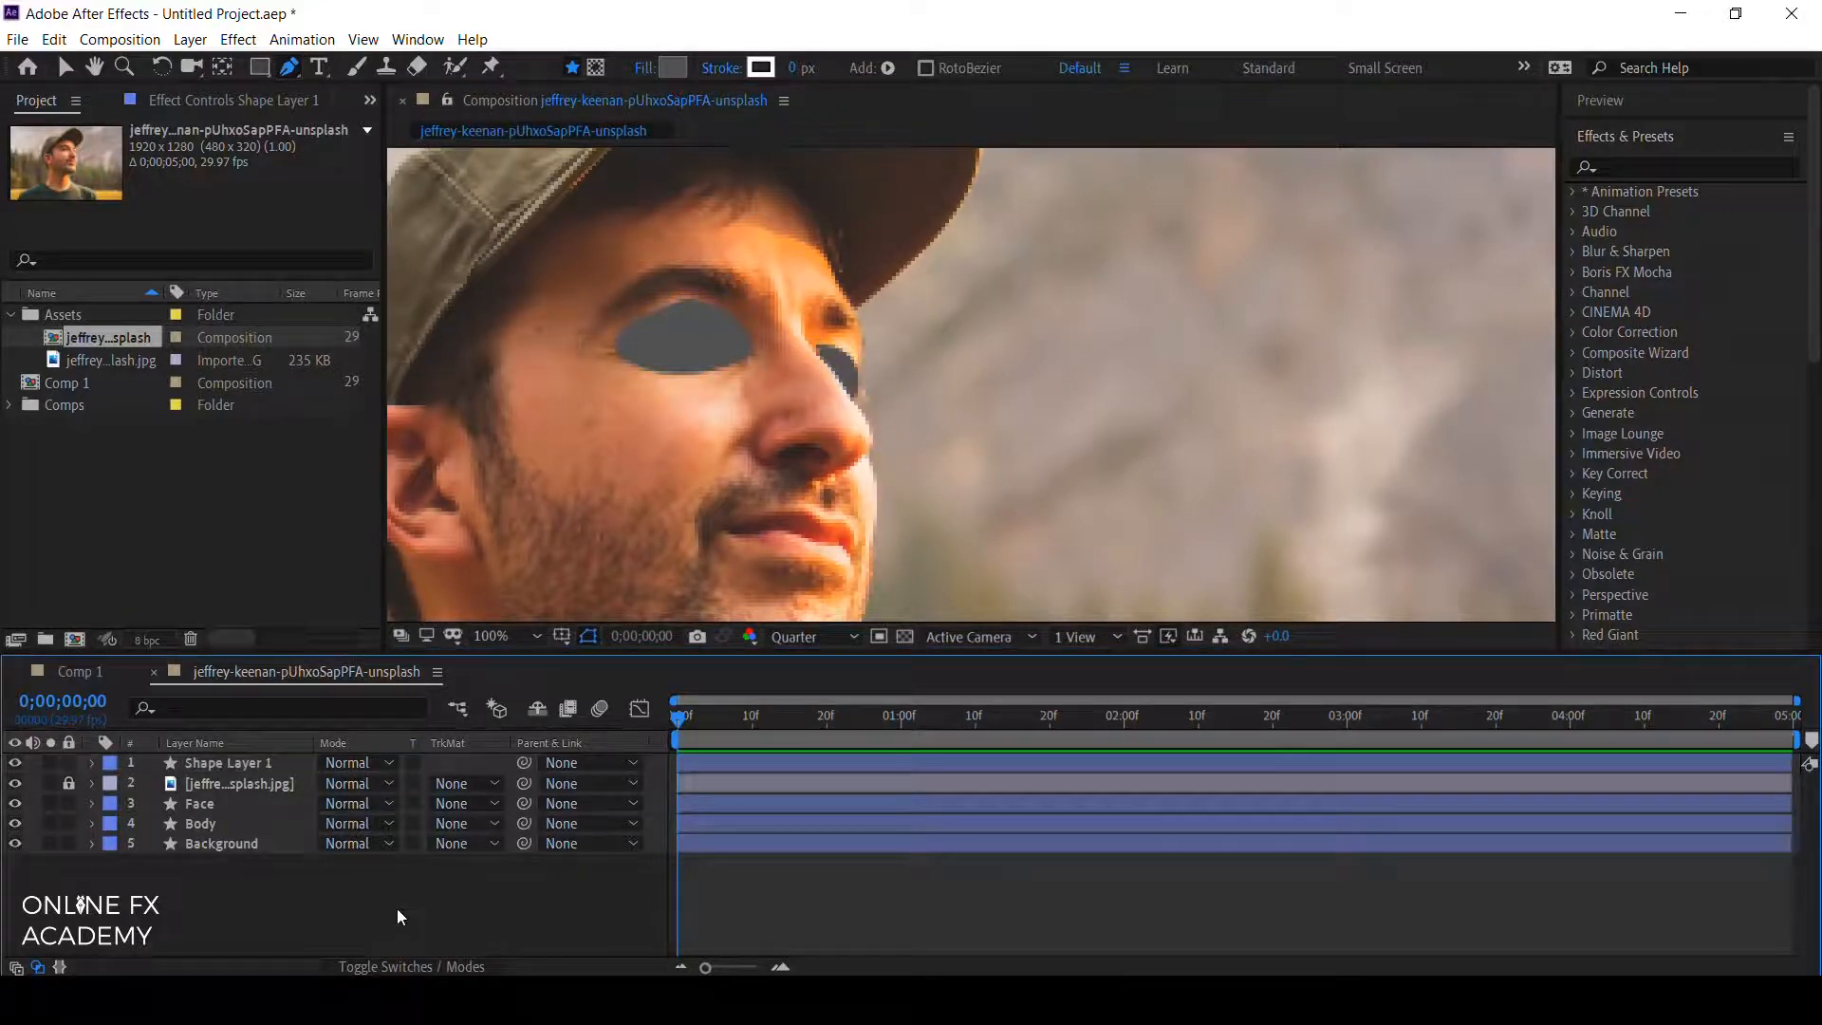
click(232, 764)
key(Return)
text(Eyes)
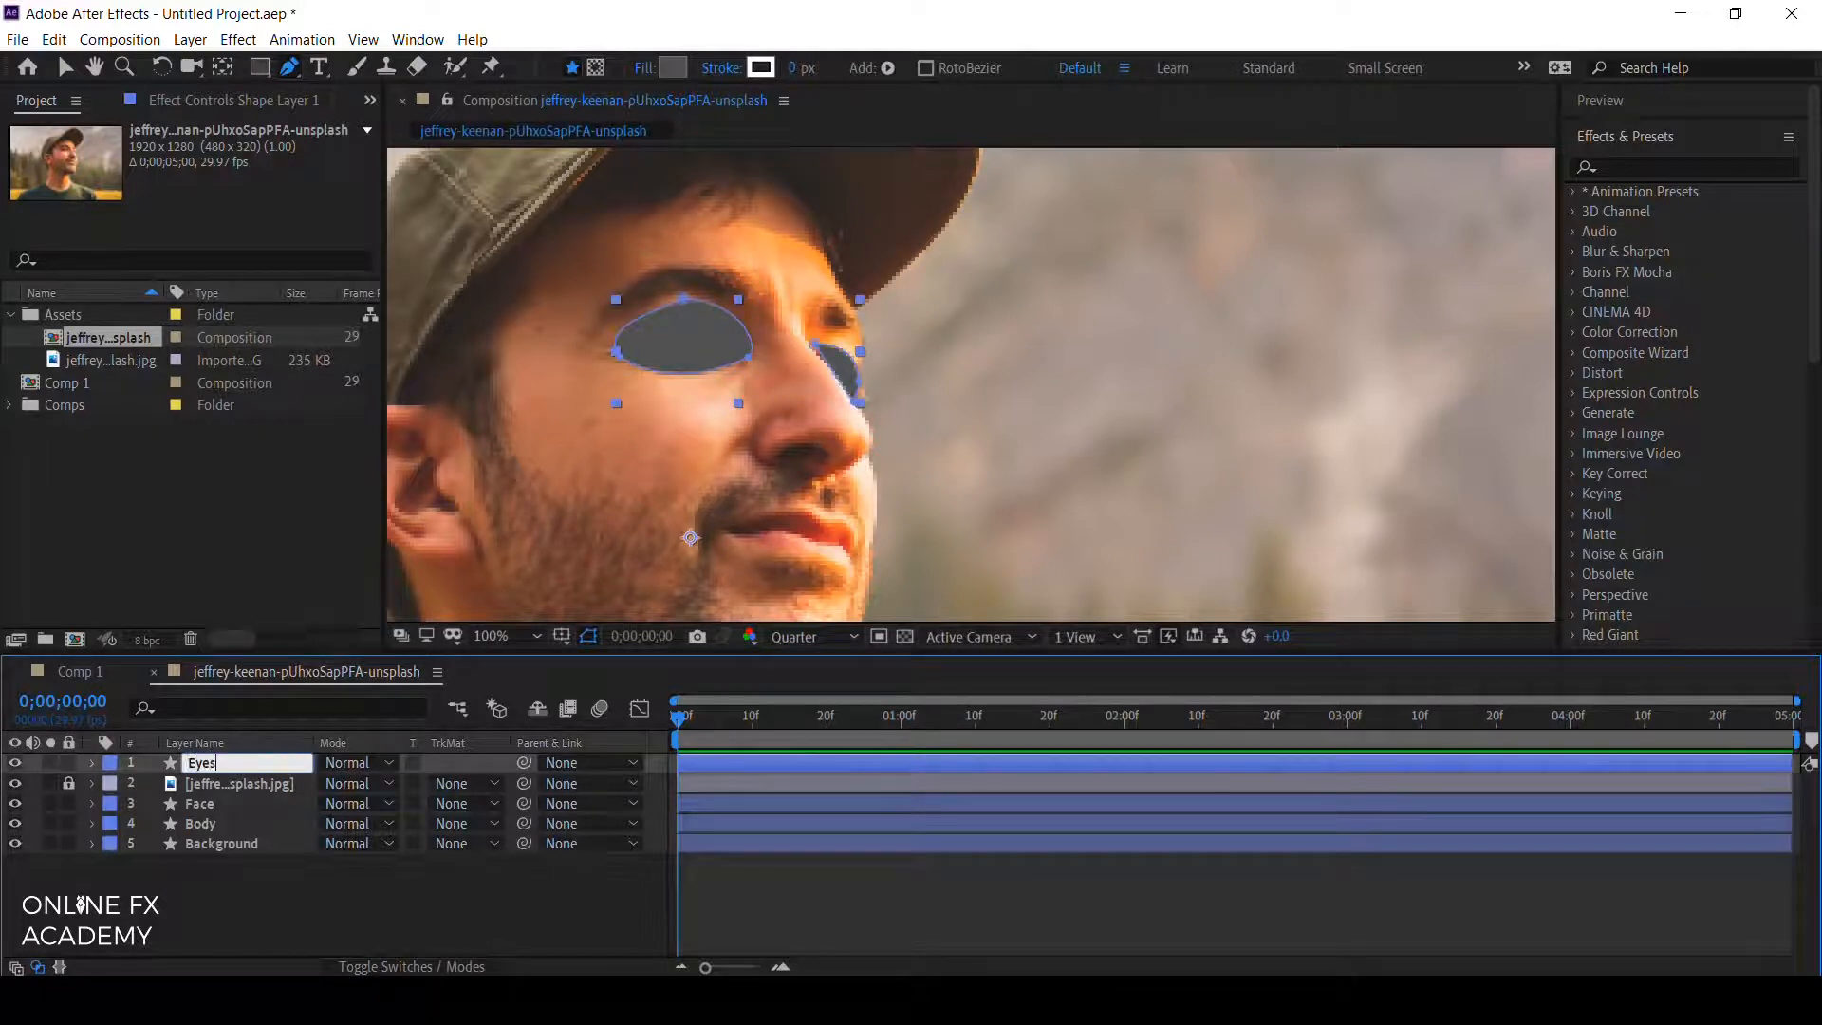
key(Return)
drag(239, 767, 240, 797)
click(328, 925)
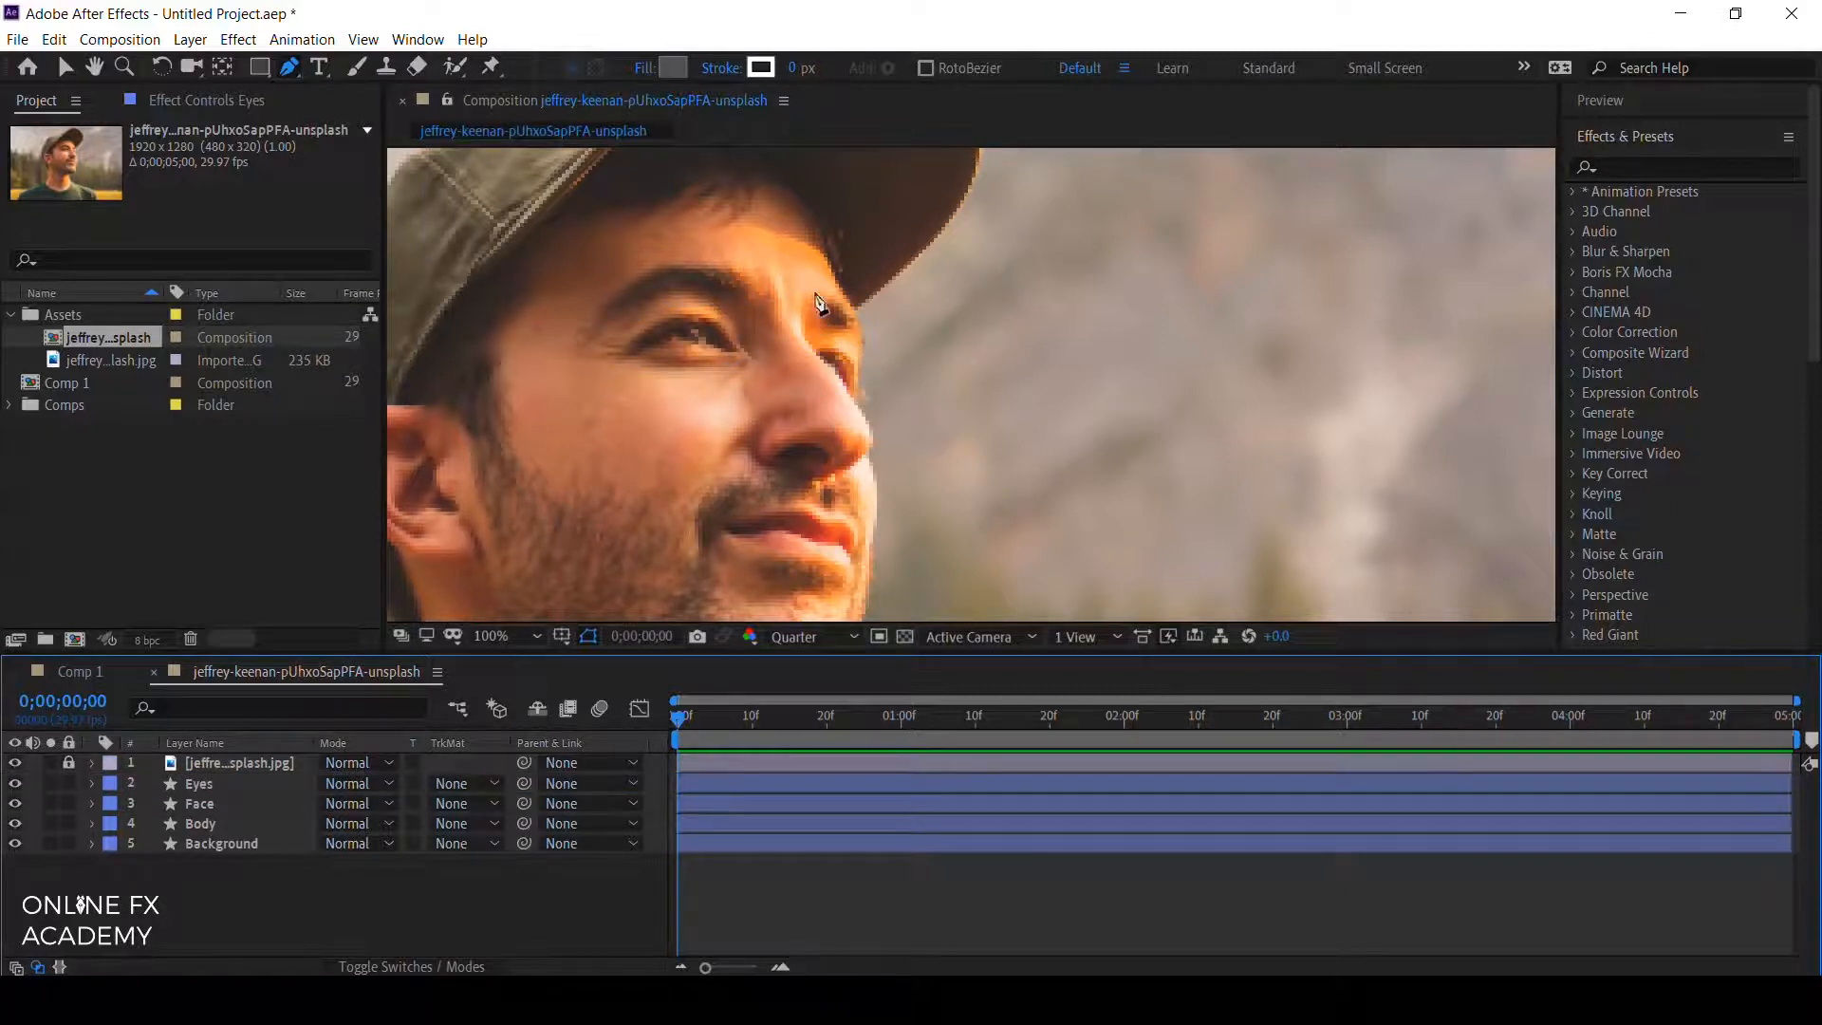
Start a new shape layer with grey fill #838383 and trace the forehead highlight down to the top of the nose bridge.
click(722, 223)
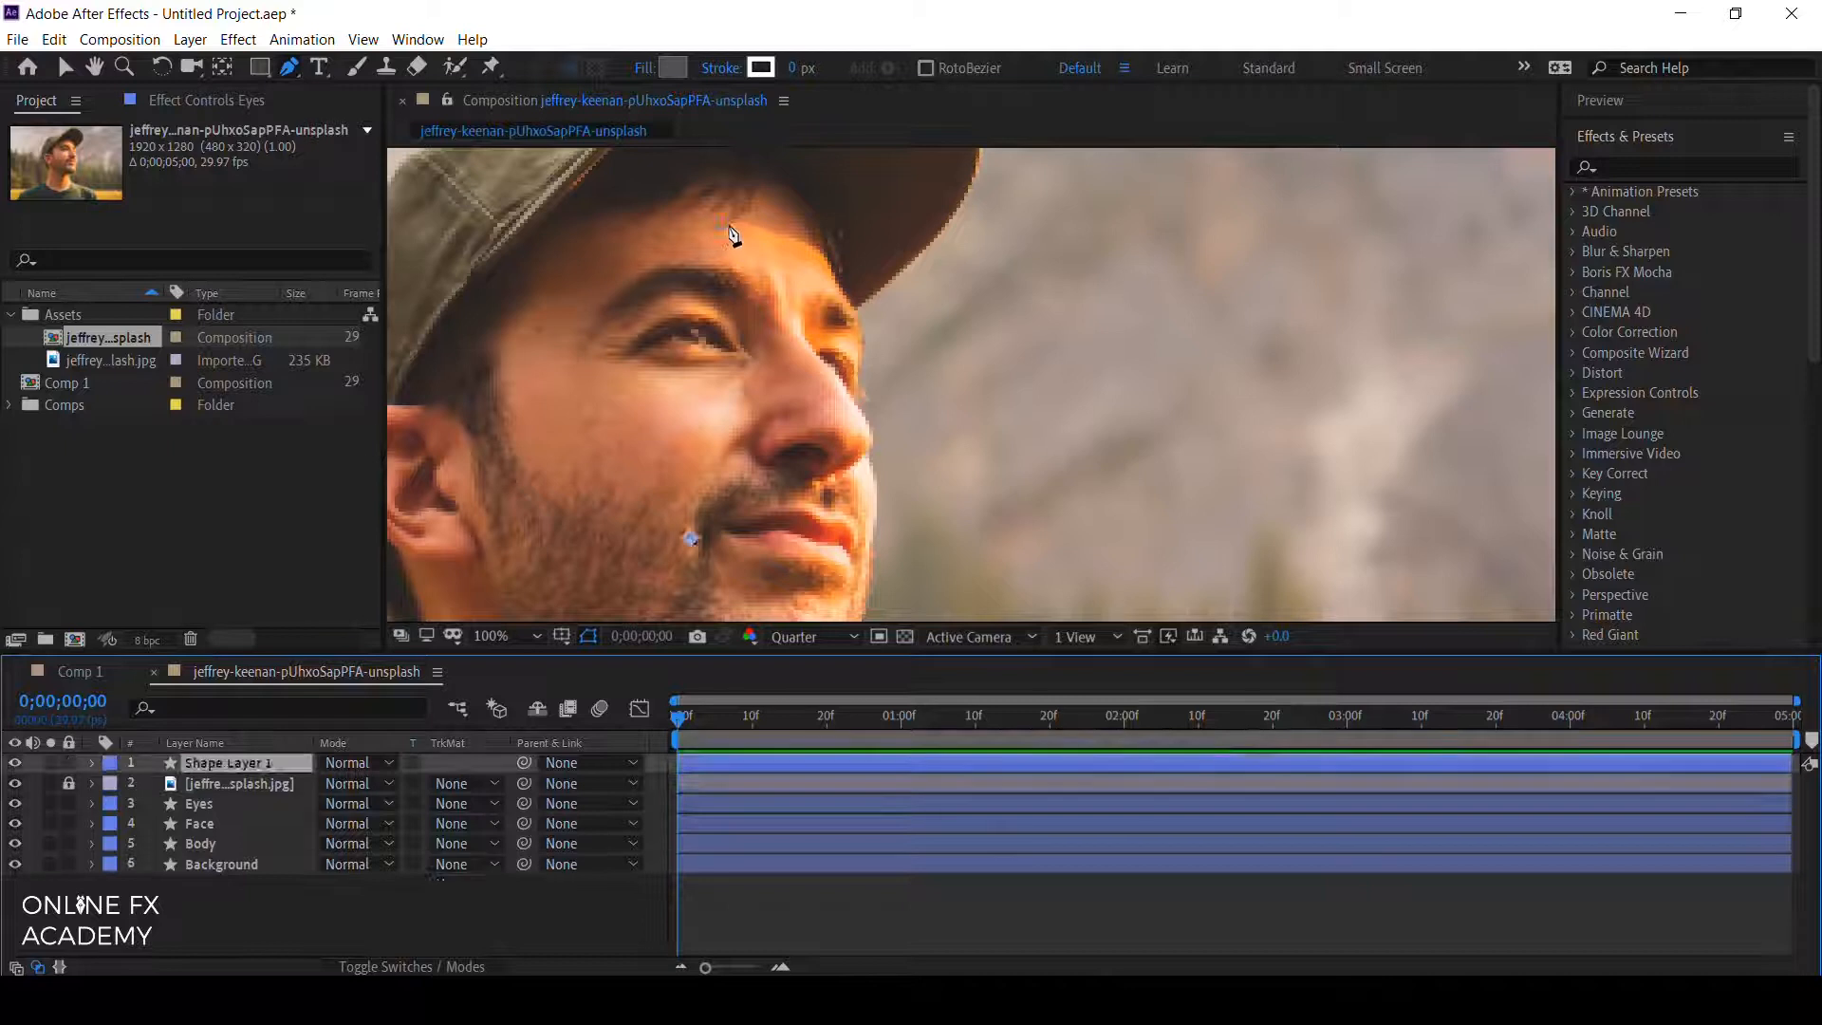
click(672, 67)
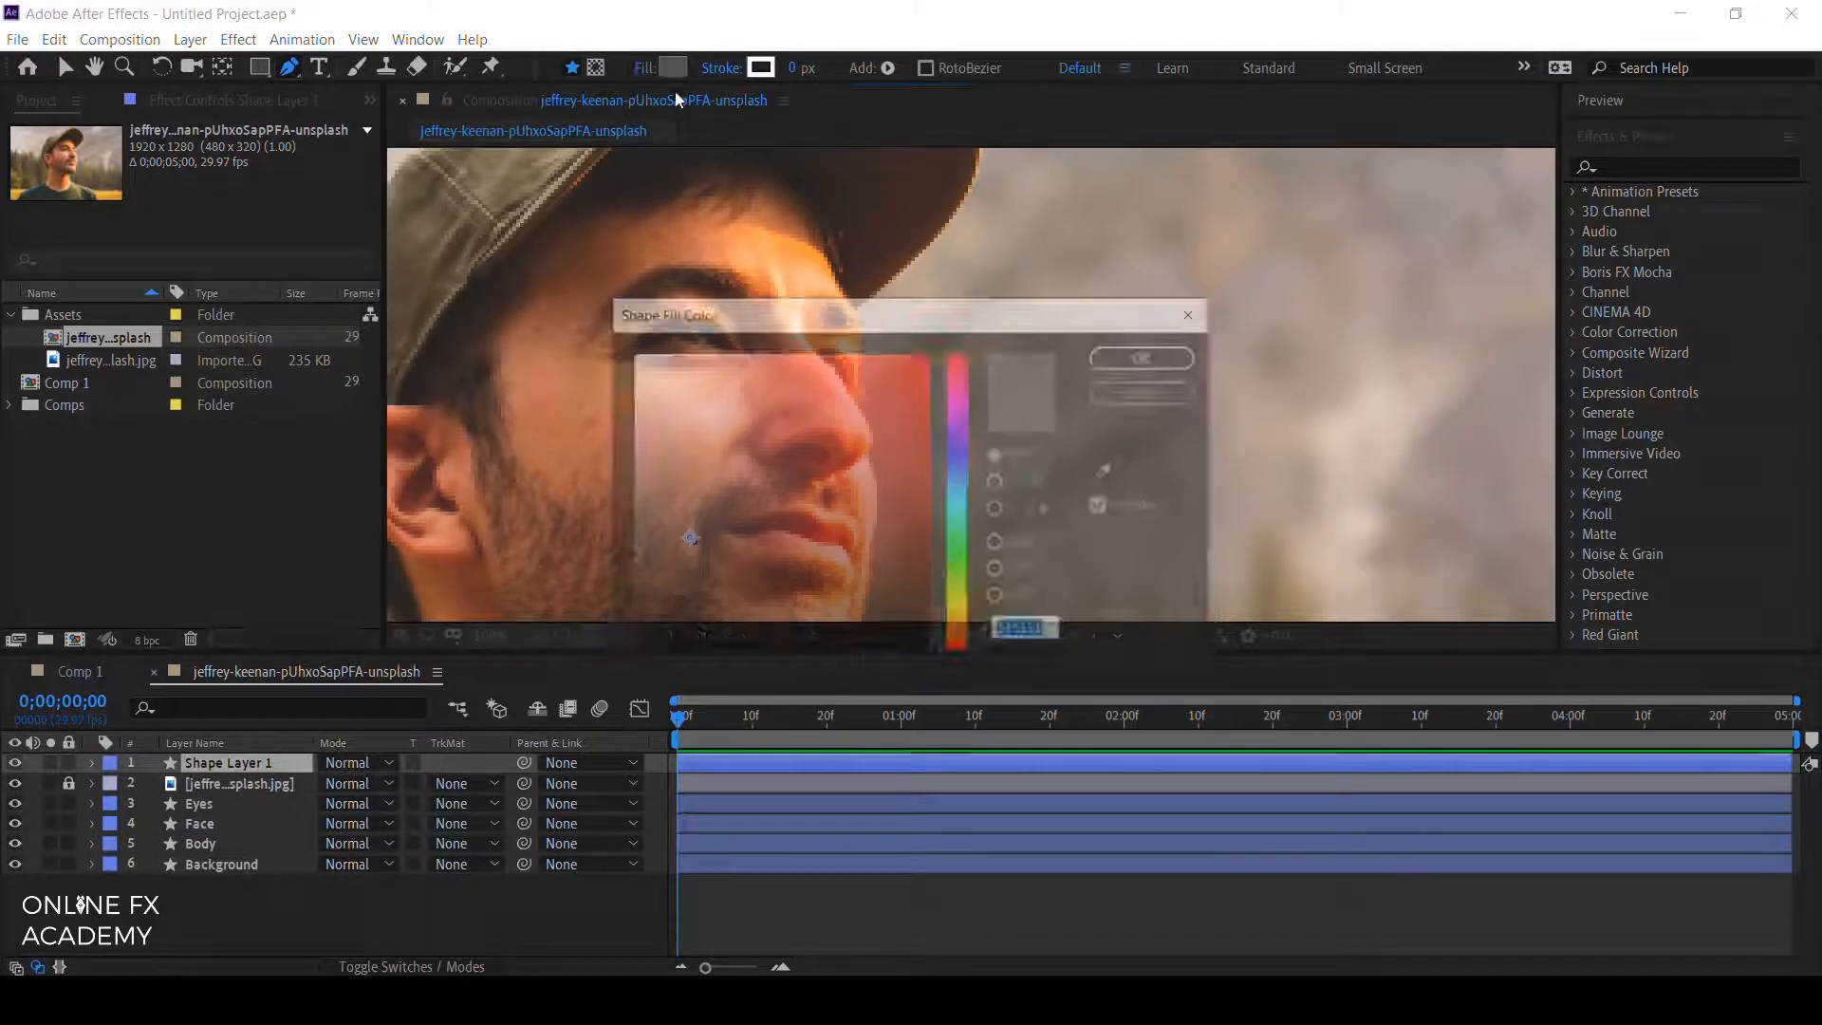
click(1148, 355)
click(822, 250)
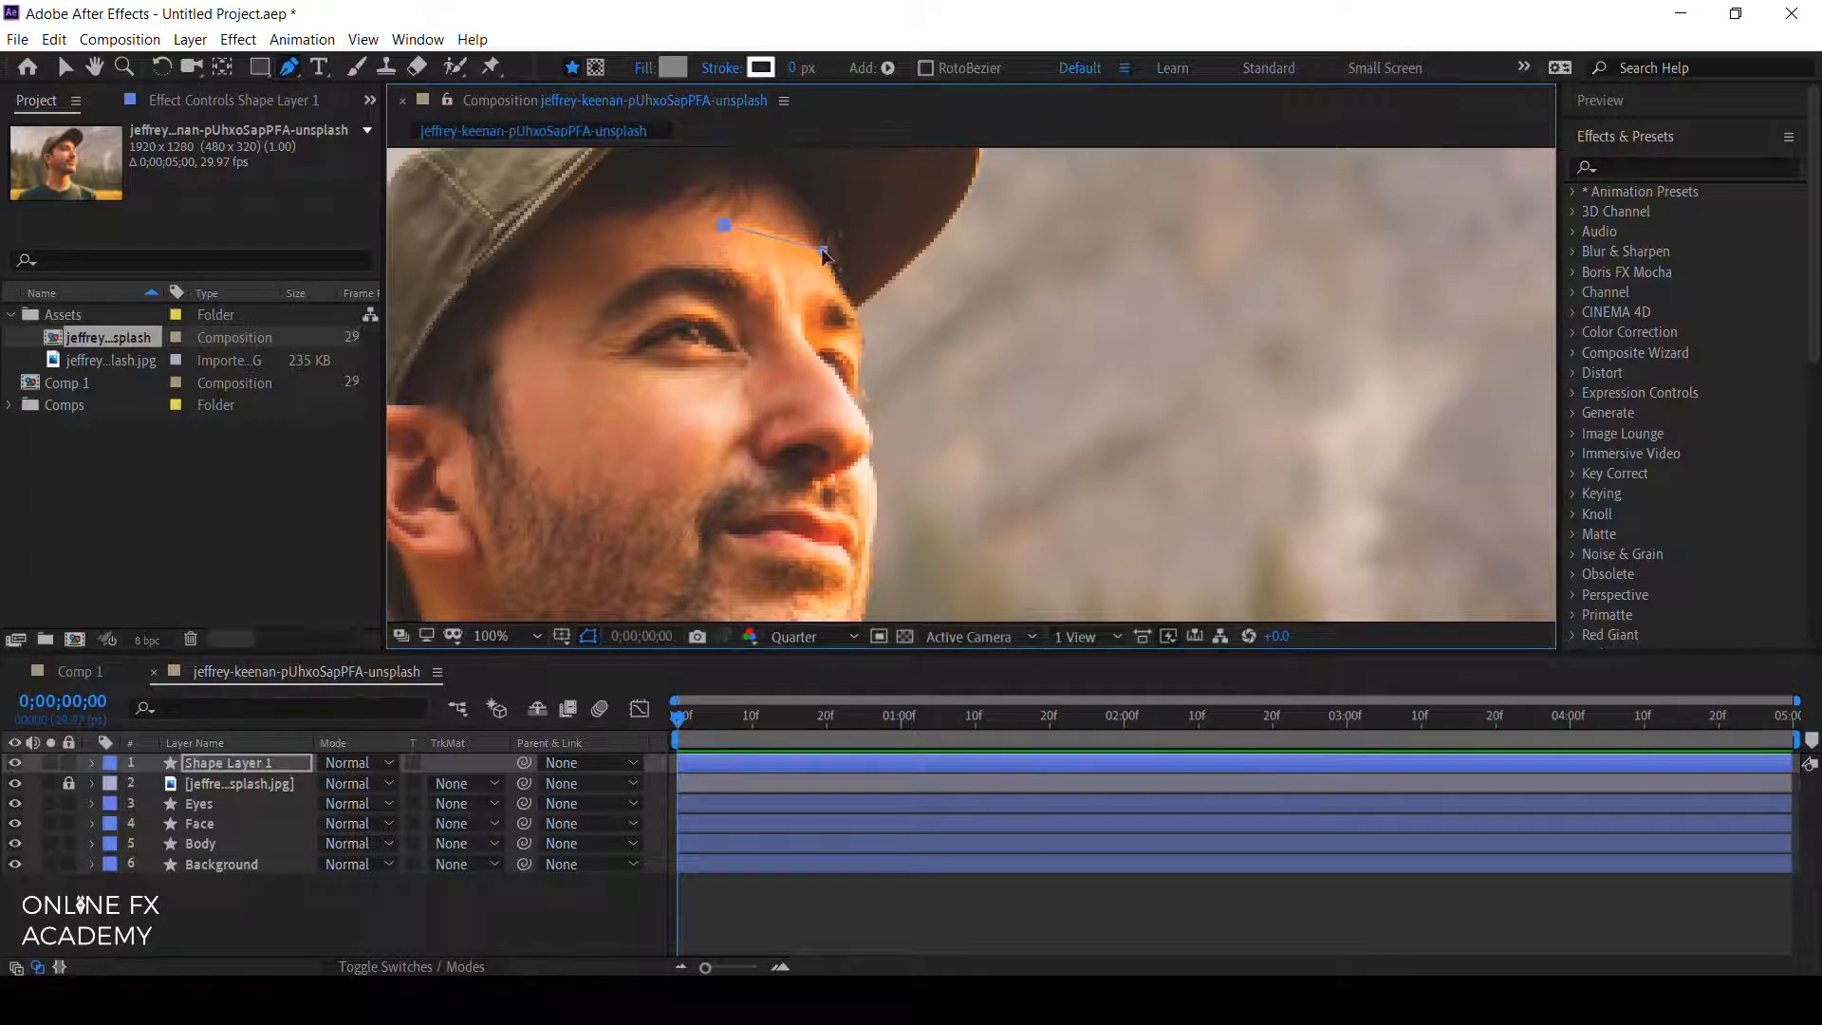
click(851, 306)
click(808, 302)
click(804, 339)
drag(815, 355, 787, 331)
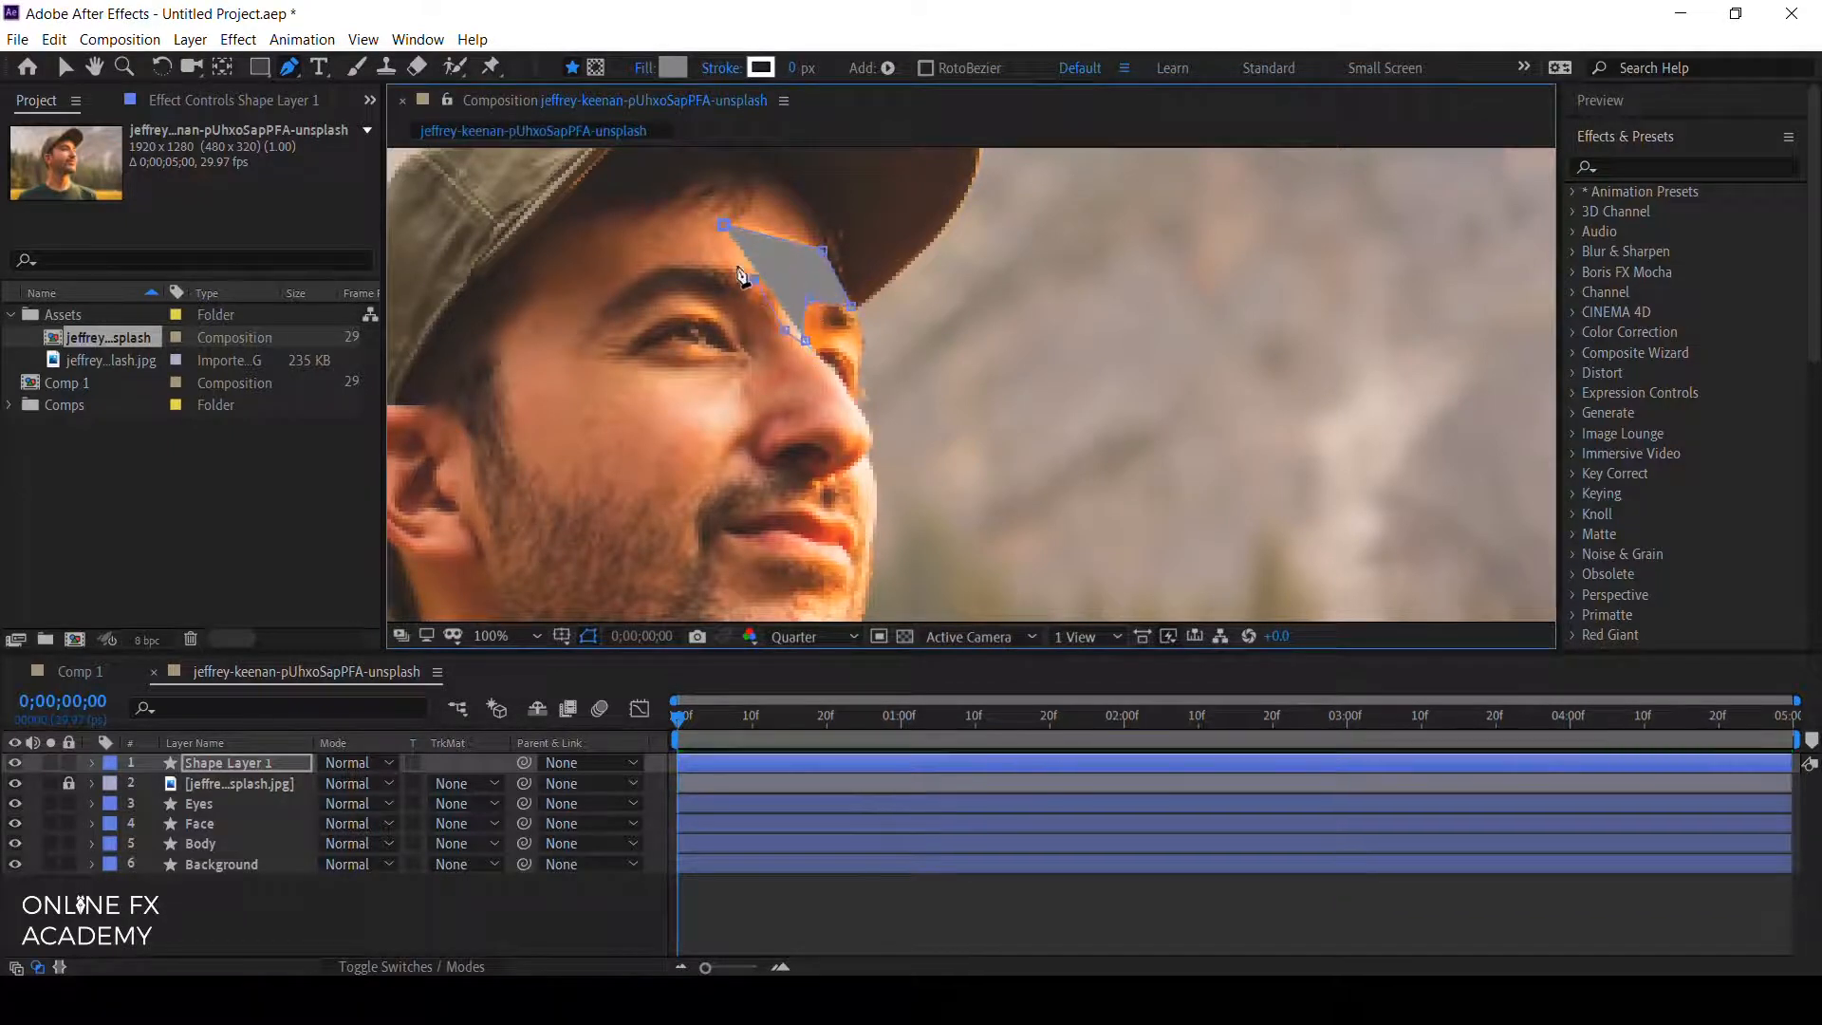
Trace a closed narrow strip along the ridge of the nose from the bridge to below the tip, on the same layer.
drag(926, 356, 866, 288)
scroll(866, 289, up, 1)
click(640, 271)
drag(762, 459, 761, 488)
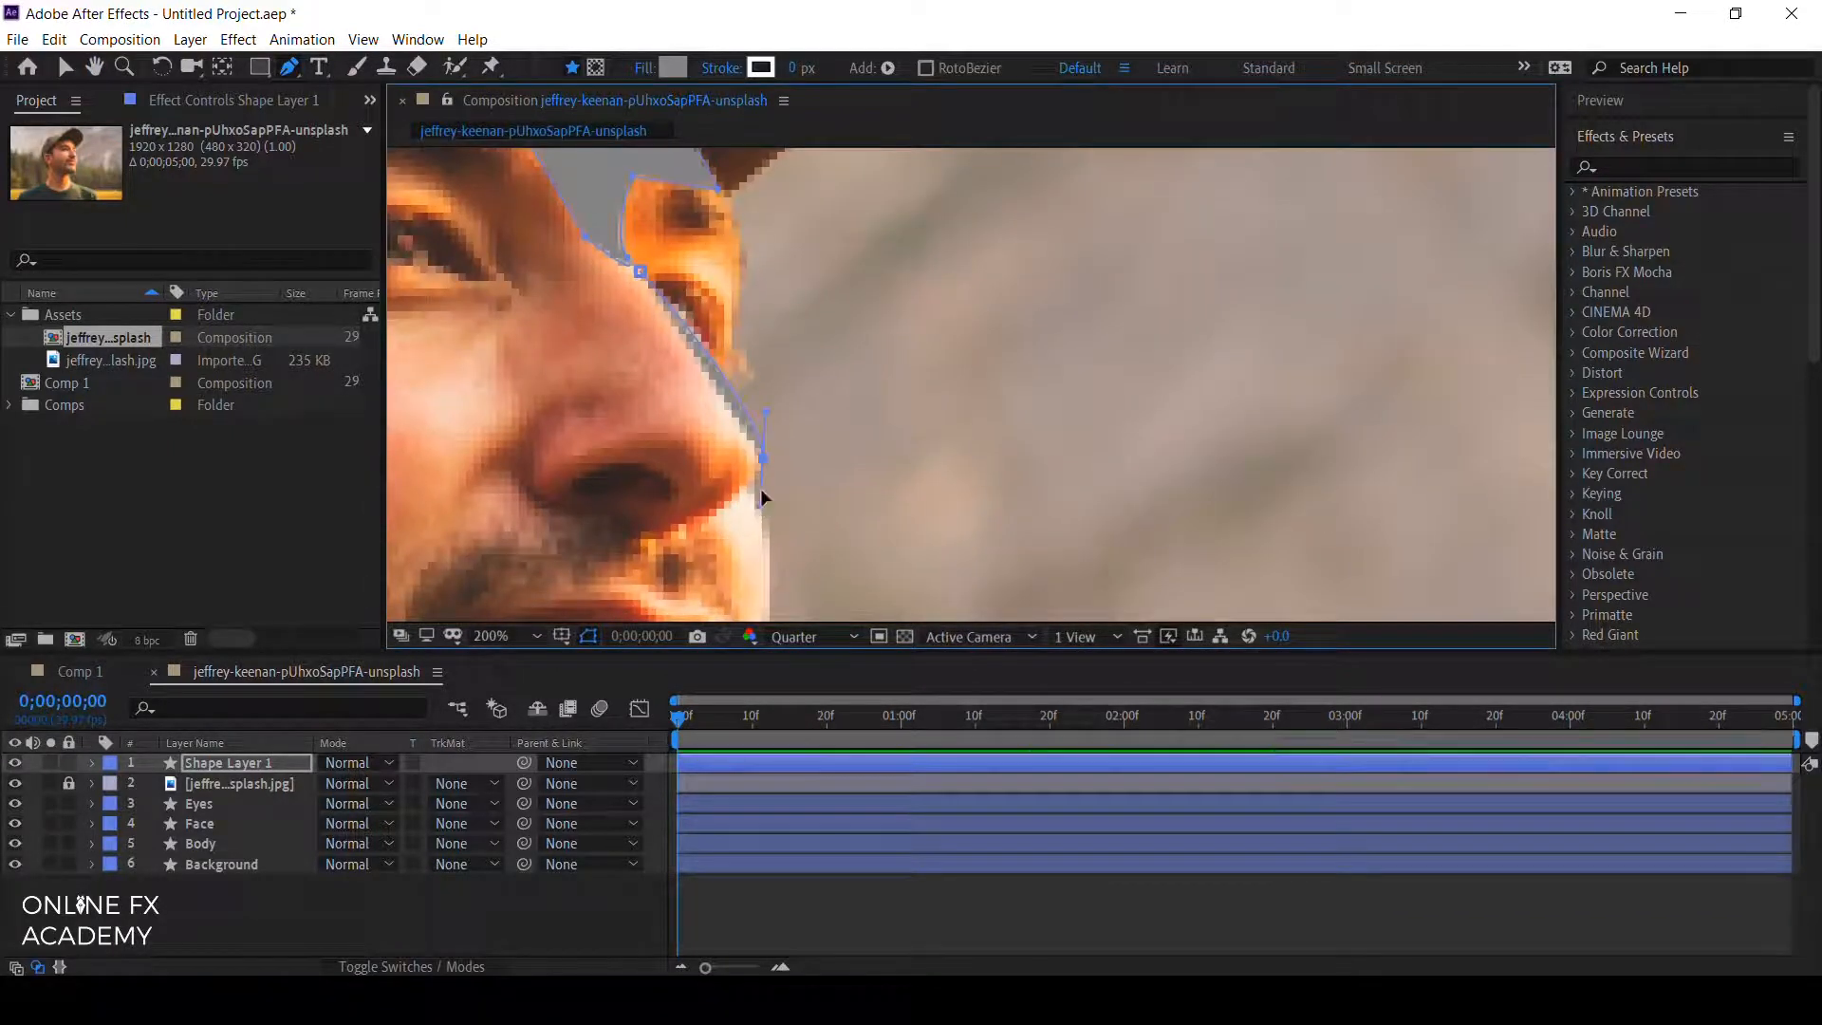
click(728, 501)
click(726, 451)
click(679, 345)
click(640, 271)
Trace a narrow strip along the face's outer edge from below the nose past the lips, on the same layer.
drag(888, 540, 891, 424)
scroll(892, 423, up, 1)
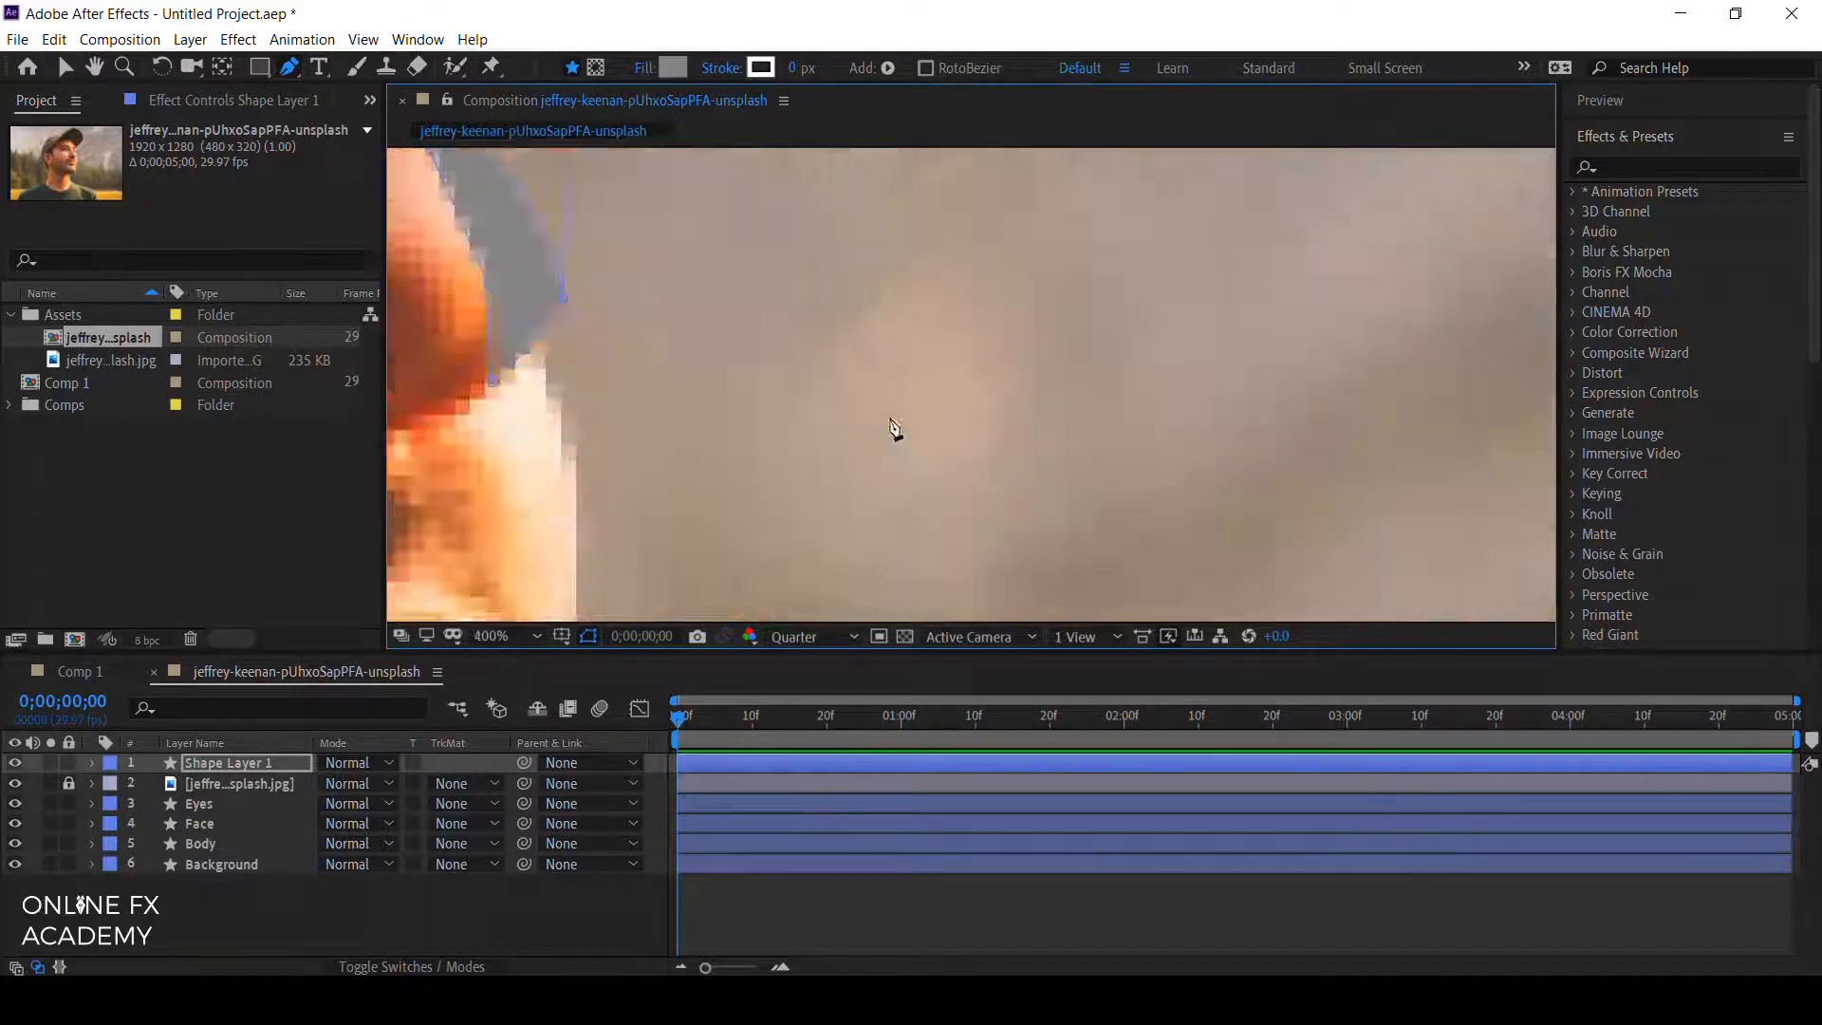
scroll(891, 423, down, 1)
click(755, 371)
drag(759, 562, 729, 612)
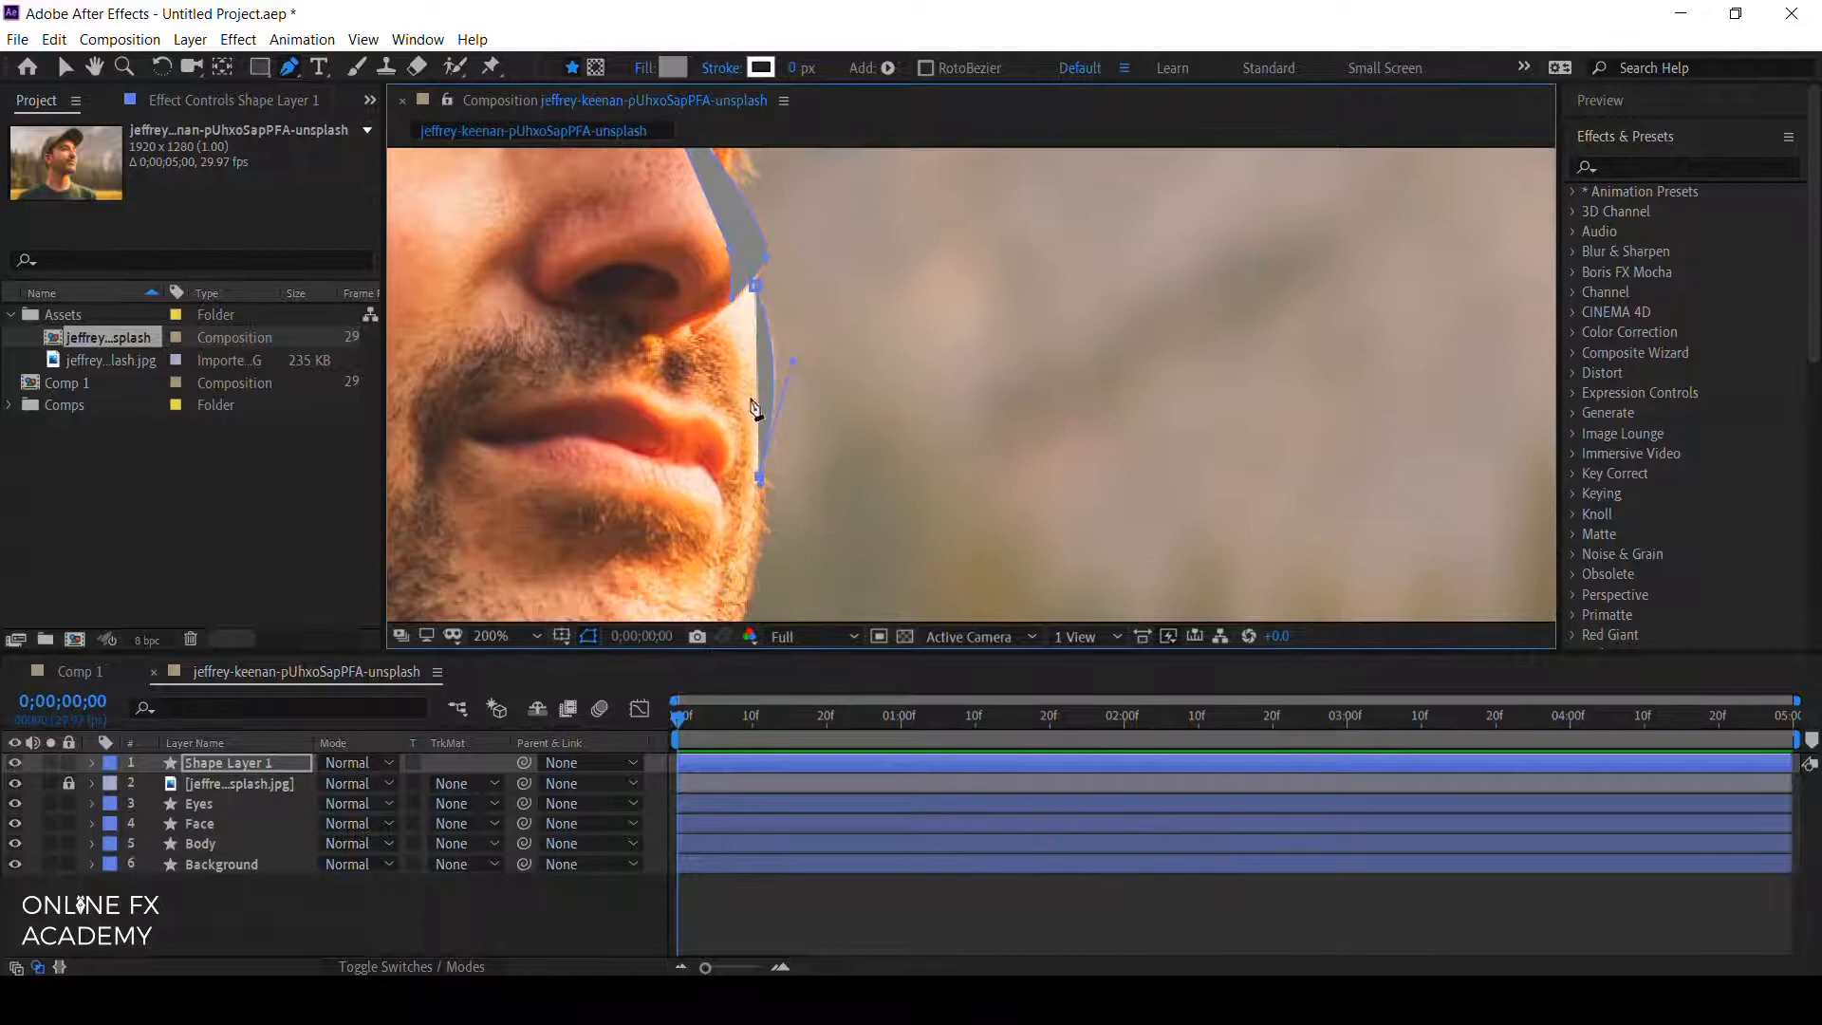
click(710, 324)
Trace a closed shape over the front of the chin below the lips, on the same layer.
drag(893, 466, 936, 252)
click(636, 355)
mouse_move(765, 354)
mouse_down()
mouse_move(799, 315)
mouse_move(775, 399)
mouse_move(756, 394)
mouse_up()
drag(750, 462, 751, 471)
mouse_move(636, 356)
mouse_down()
mouse_move(653, 332)
mouse_move(664, 356)
mouse_up()
key(F2)
Rename the forehead, nose and chin shape layer as Nose and move it directly below the photo layer.
key(comma)
key(comma)
click(228, 763)
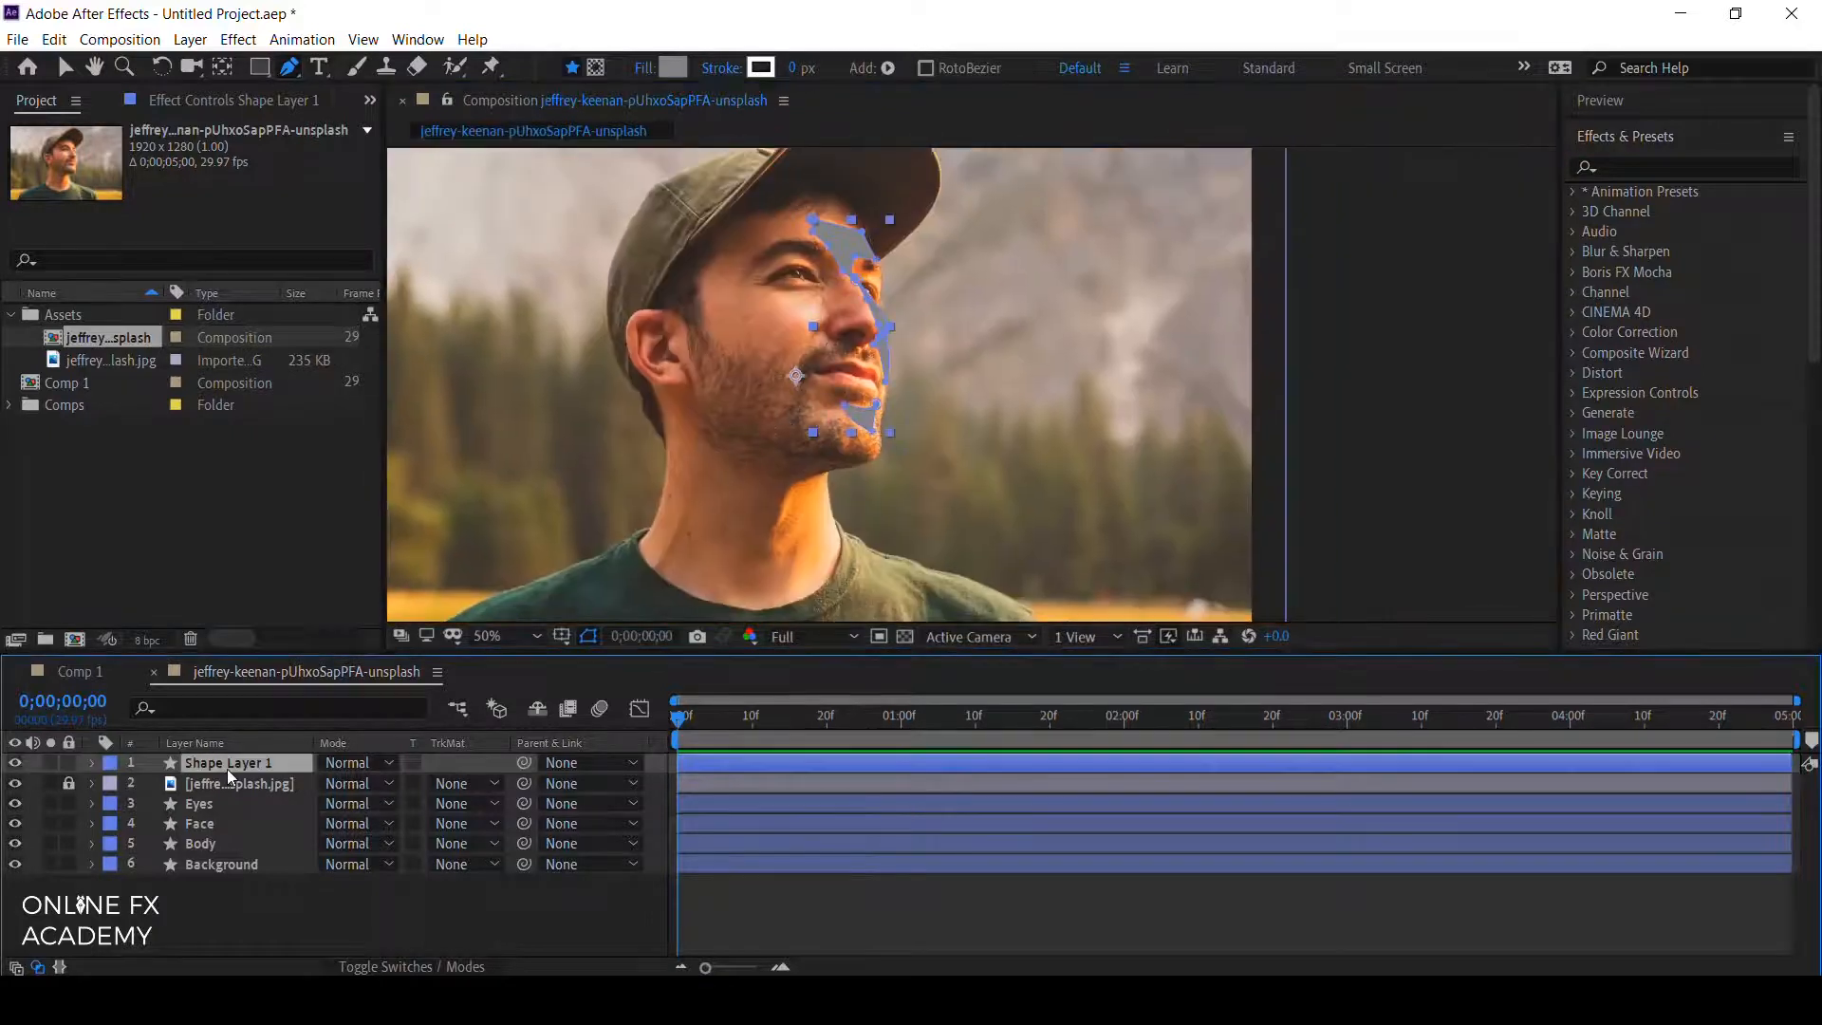
key(Return)
text(Nose)
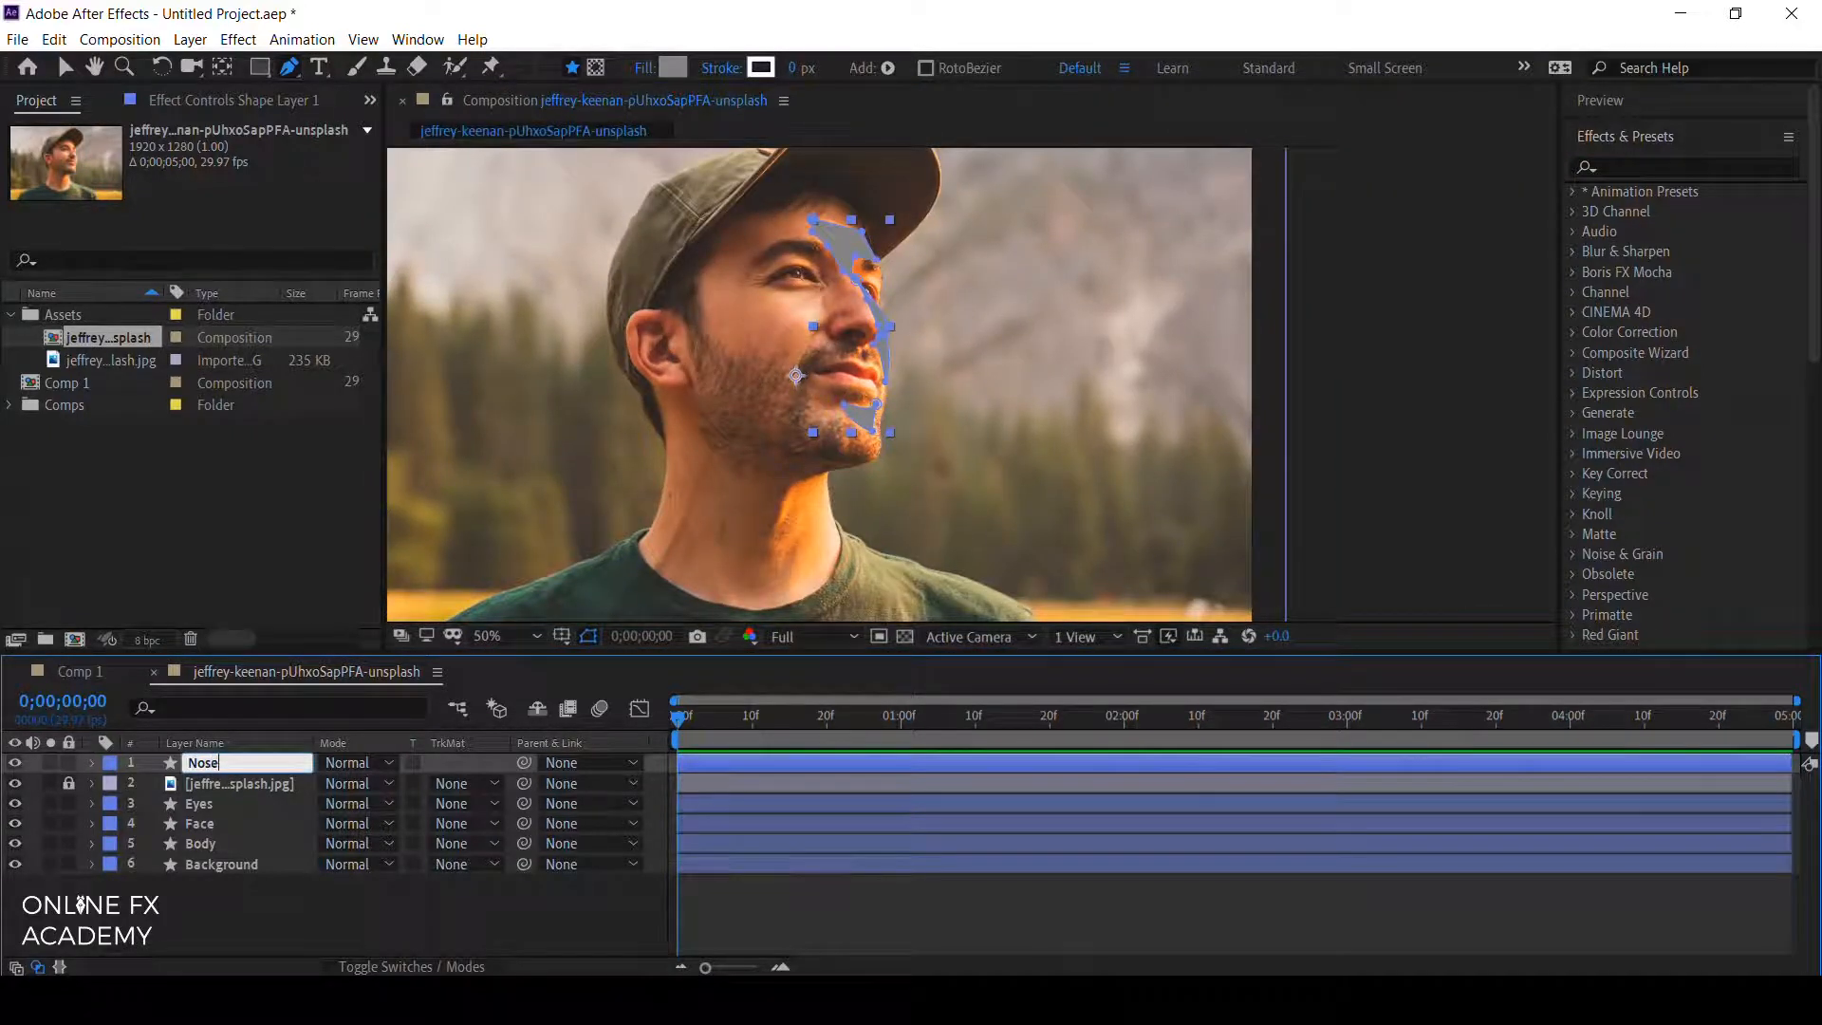
key(Return)
drag(239, 760, 235, 797)
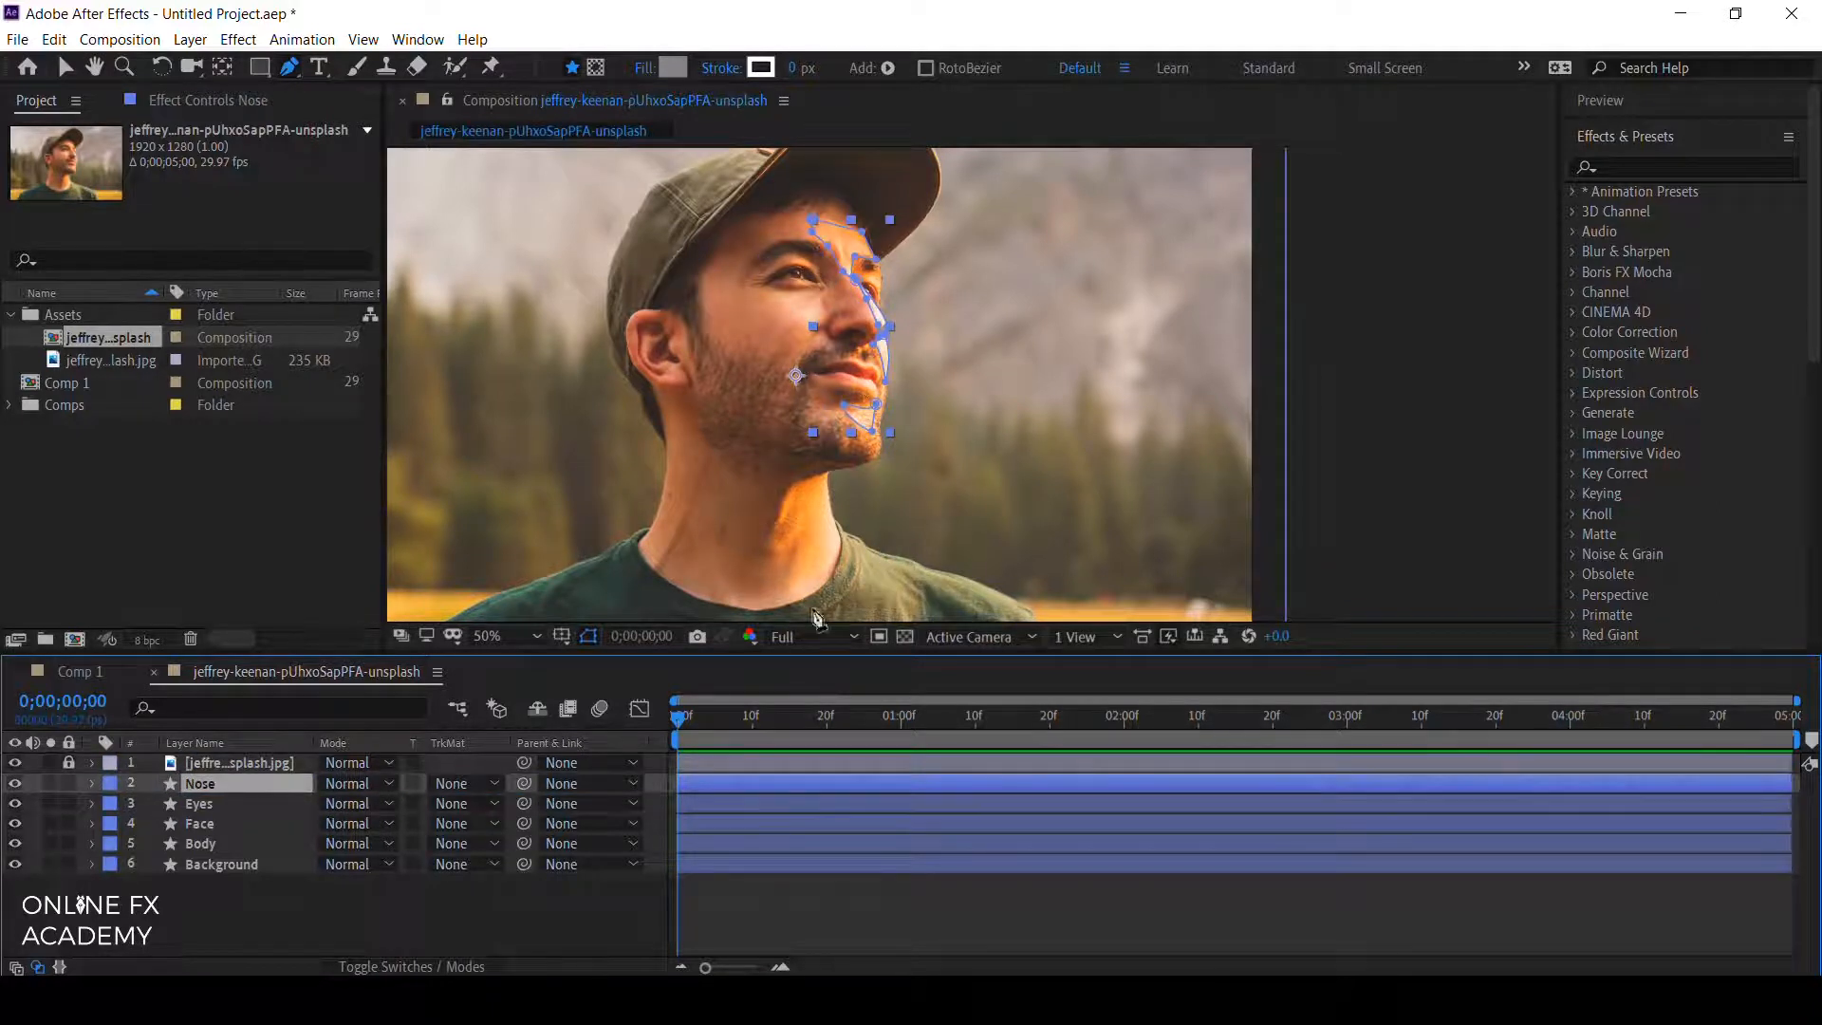
click(547, 940)
Set the fill colour for the next shape to the lighter grey #949494.
scroll(927, 411, up, 4)
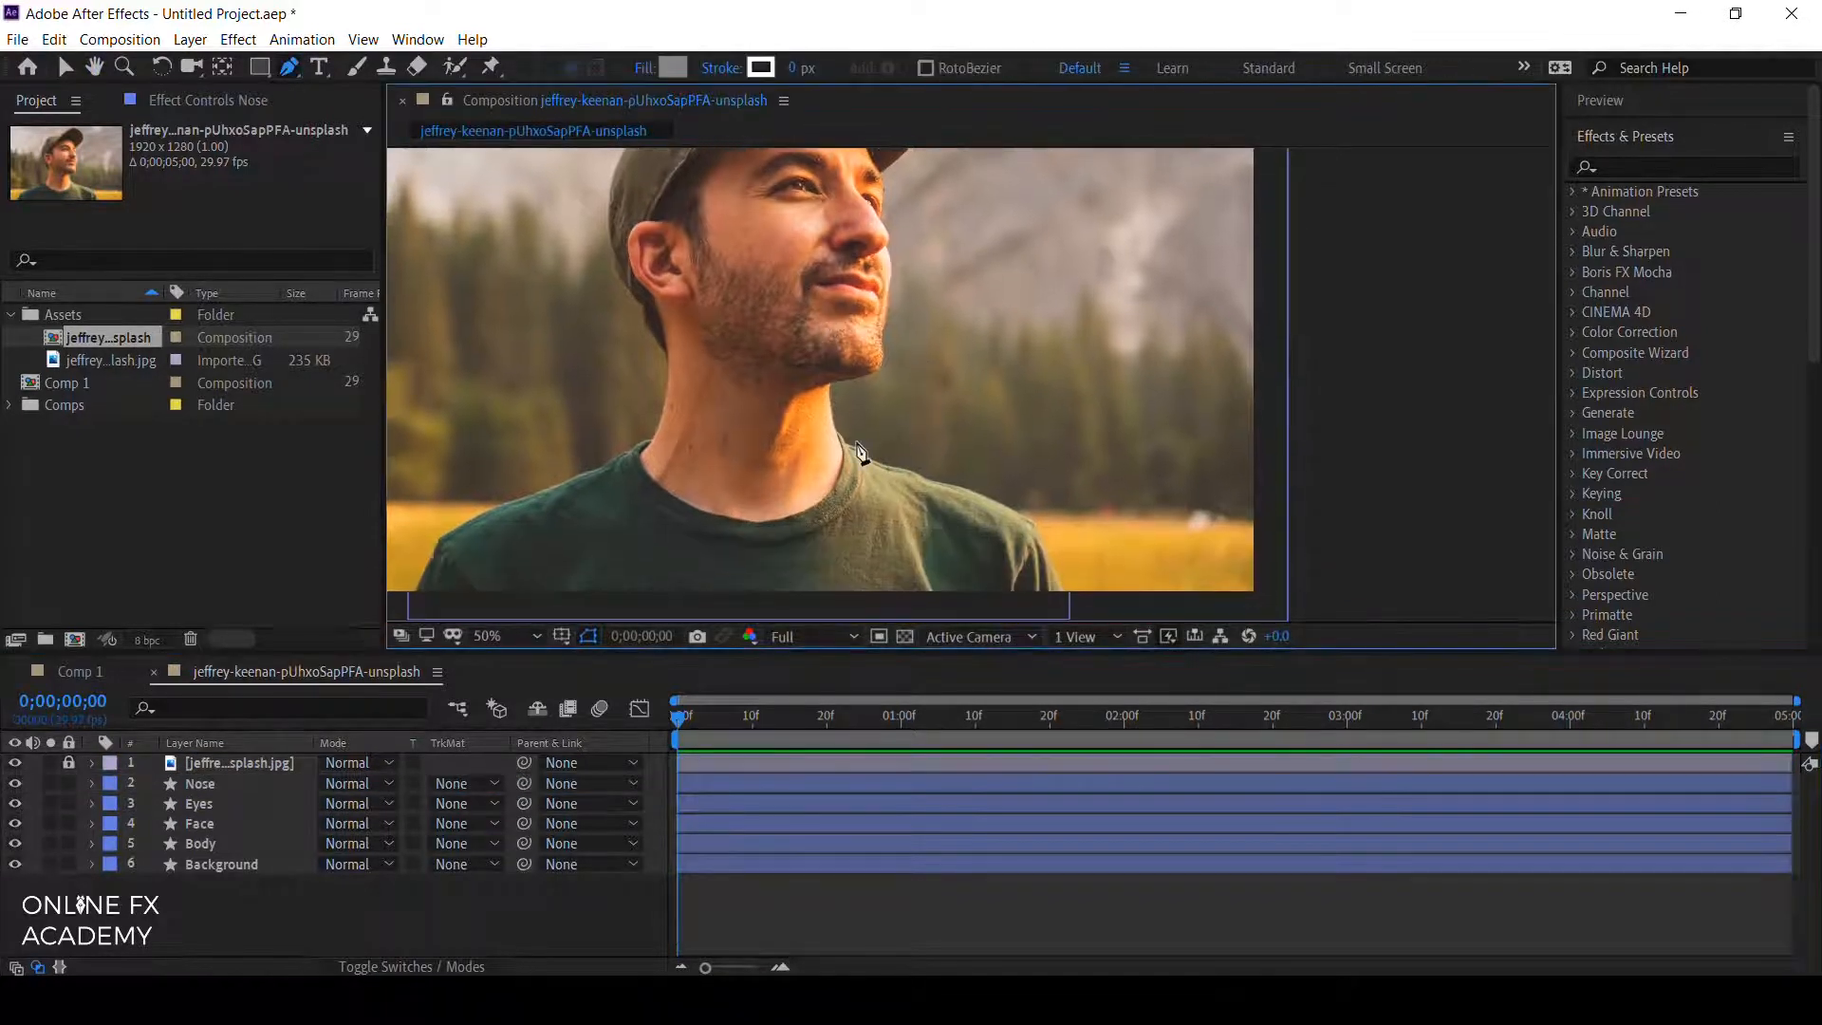
scroll(787, 489, down, 2)
drag(822, 446, 902, 363)
click(675, 69)
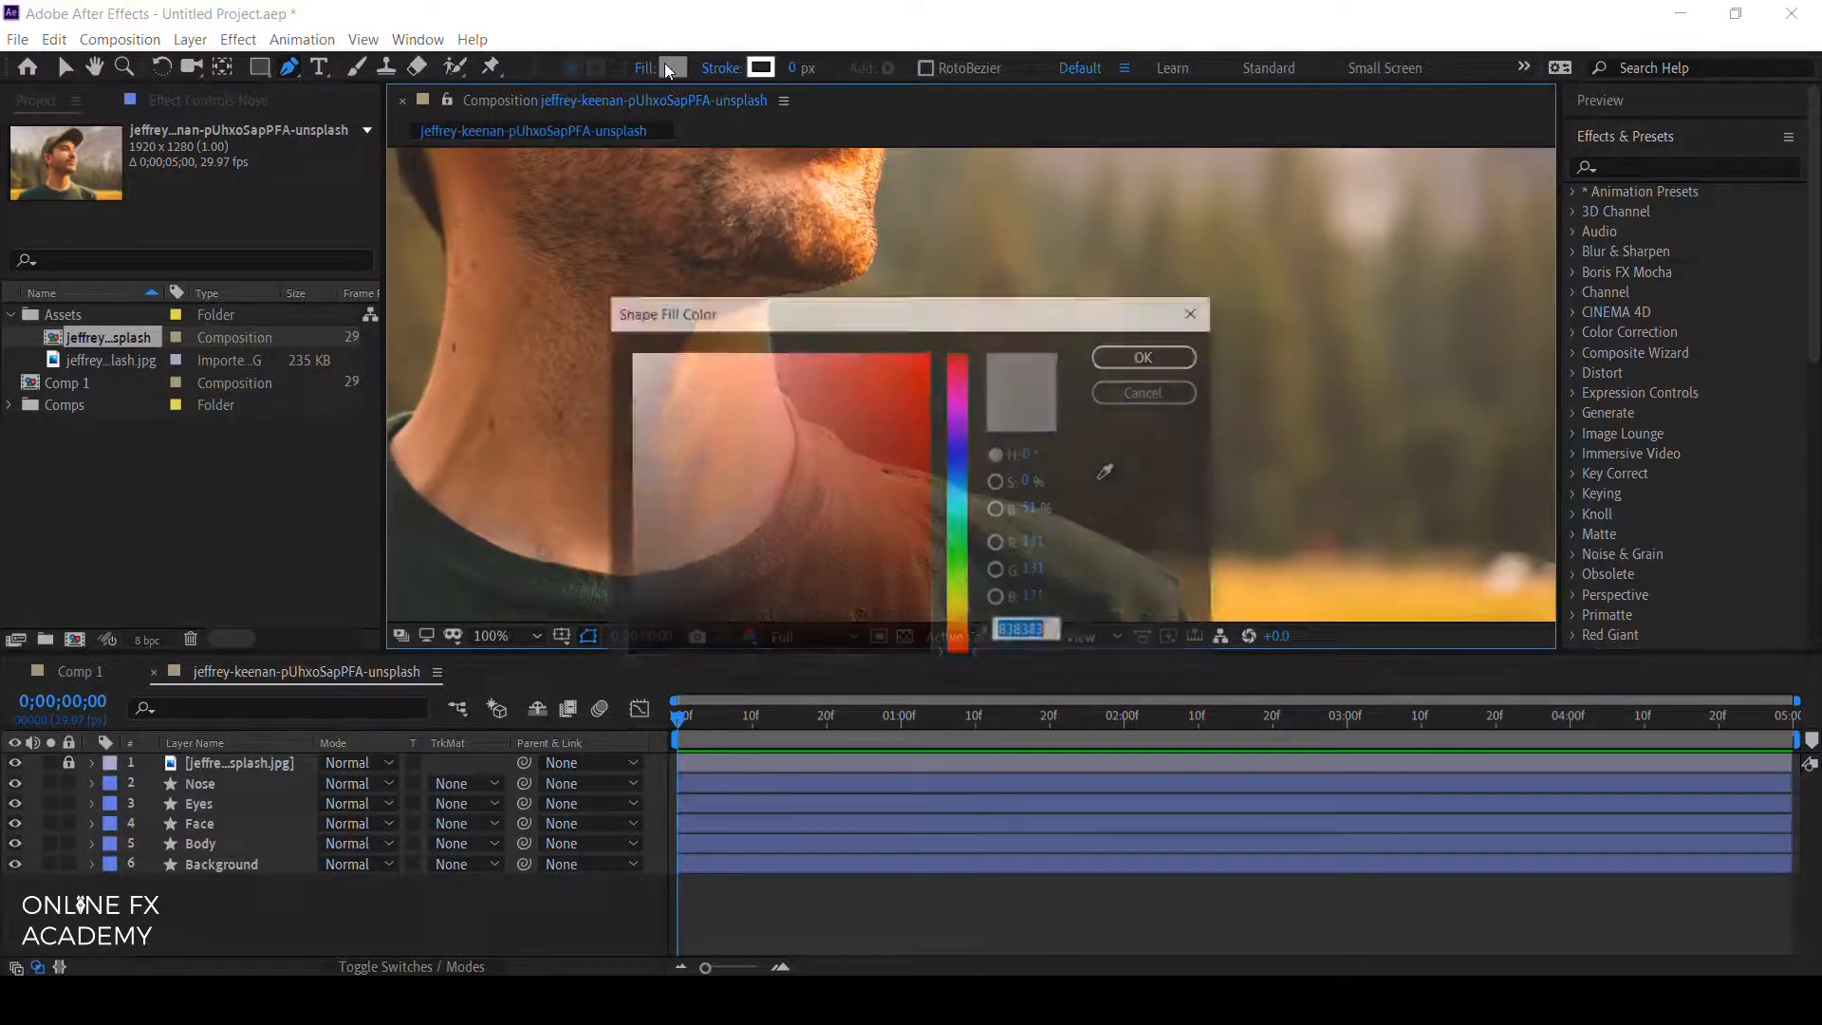
drag(628, 485, 604, 476)
click(1148, 355)
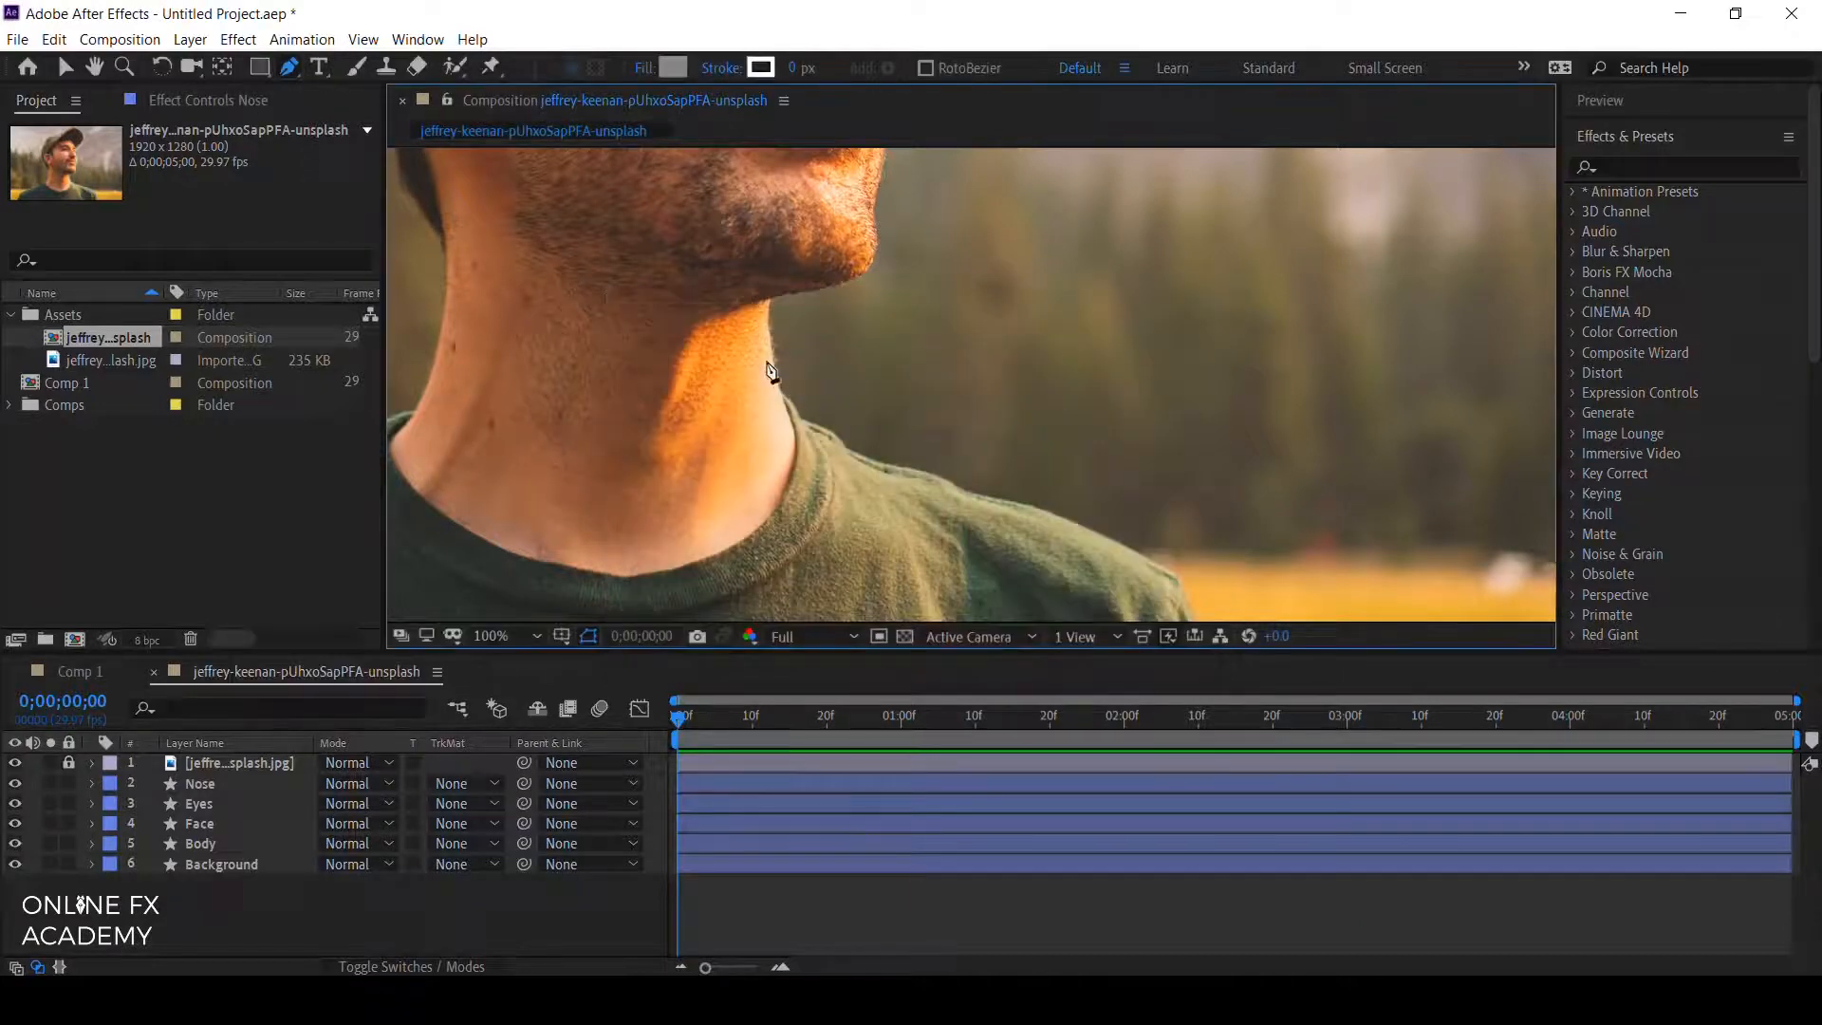
Trace the bright part of the neck on a new shape layer from under the chin down the neck's outer edge to the shirt collar.
scroll(781, 342, up, 2)
drag(781, 342, 976, 325)
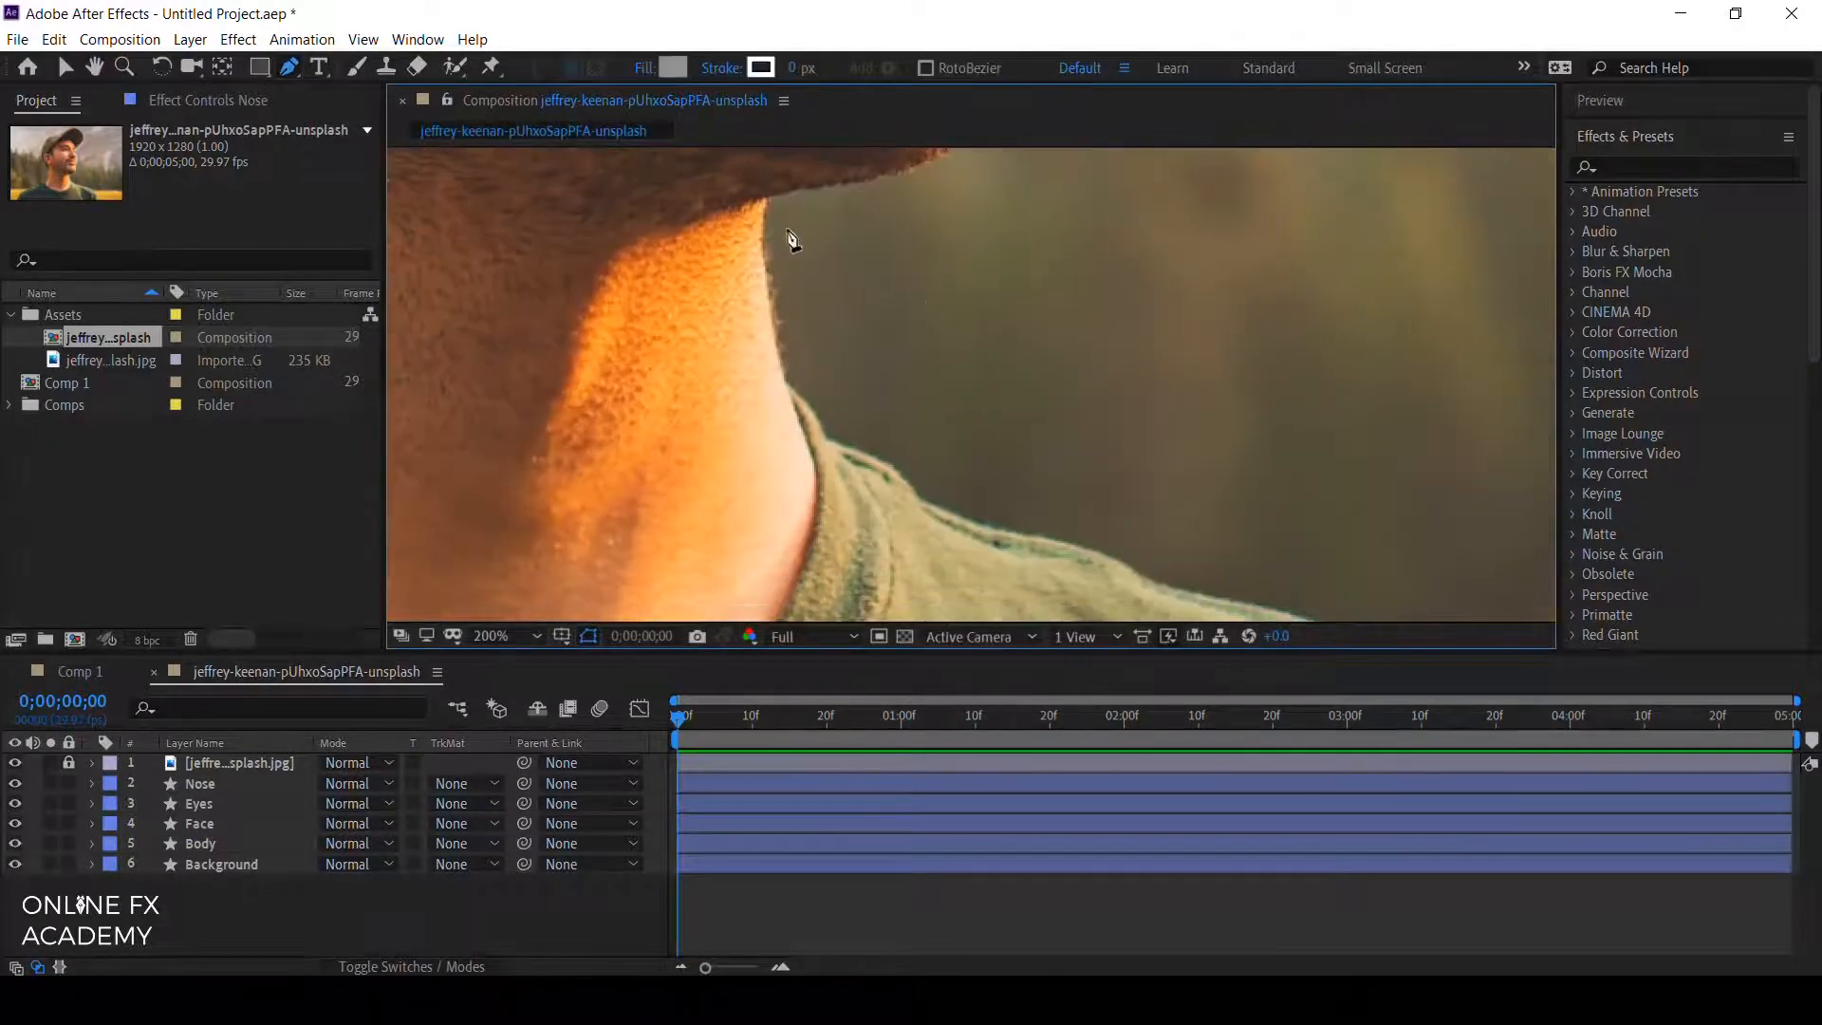
click(765, 197)
mouse_move(787, 385)
mouse_down()
mouse_move(806, 429)
mouse_move(793, 392)
mouse_move(857, 257)
mouse_up()
mouse_move(818, 359)
mouse_down()
mouse_move(812, 383)
mouse_move(856, 369)
mouse_up()
drag(644, 570, 483, 562)
drag(484, 563, 657, 564)
key(ctrl+z)
Trace the inner edge of the neck highlight back up along the shadow and close the shape under the chin.
mouse_move(675, 321)
mouse_down()
mouse_move(694, 282)
mouse_move(676, 321)
mouse_up()
mouse_move(605, 425)
mouse_down()
mouse_move(596, 463)
mouse_move(605, 424)
mouse_up()
scroll(586, 397, up, 3)
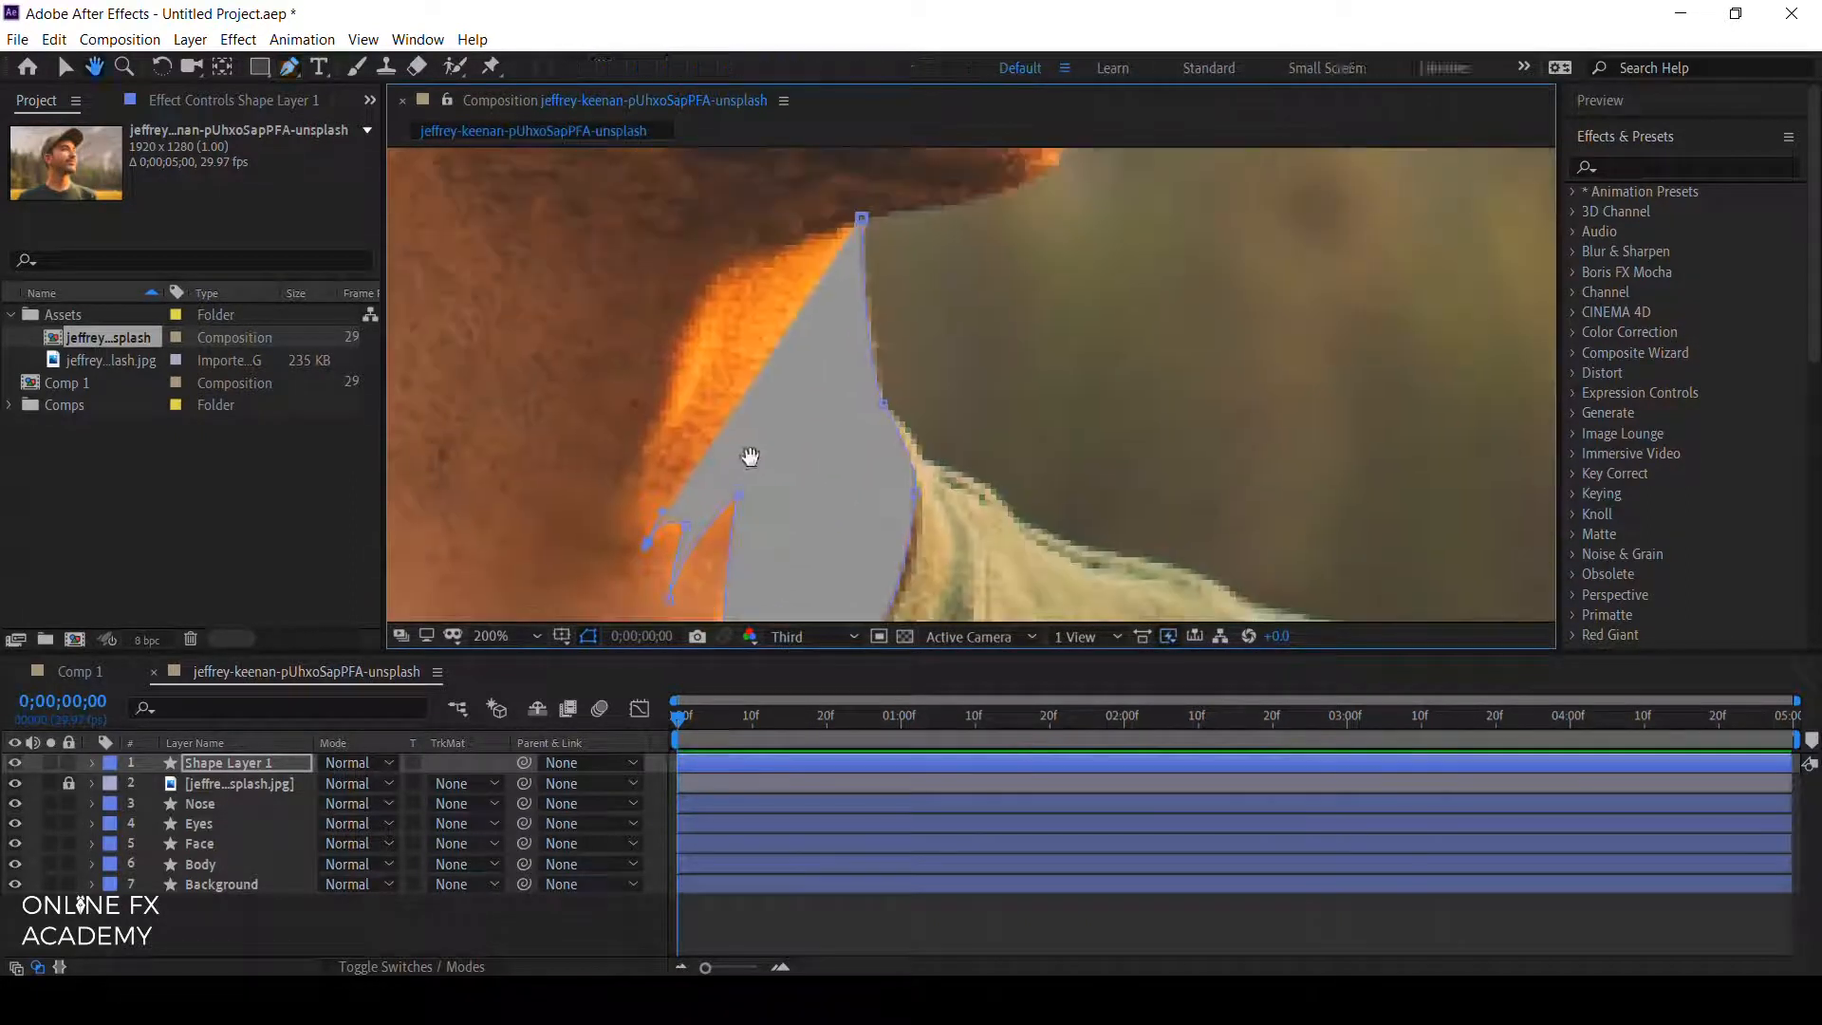
click(739, 346)
click(638, 466)
drag(753, 263, 810, 255)
Rename the neck shape layer as Neck and move it directly below the photo layer.
scroll(862, 226, down, 2)
click(243, 765)
key(Return)
text(Neck)
key(Return)
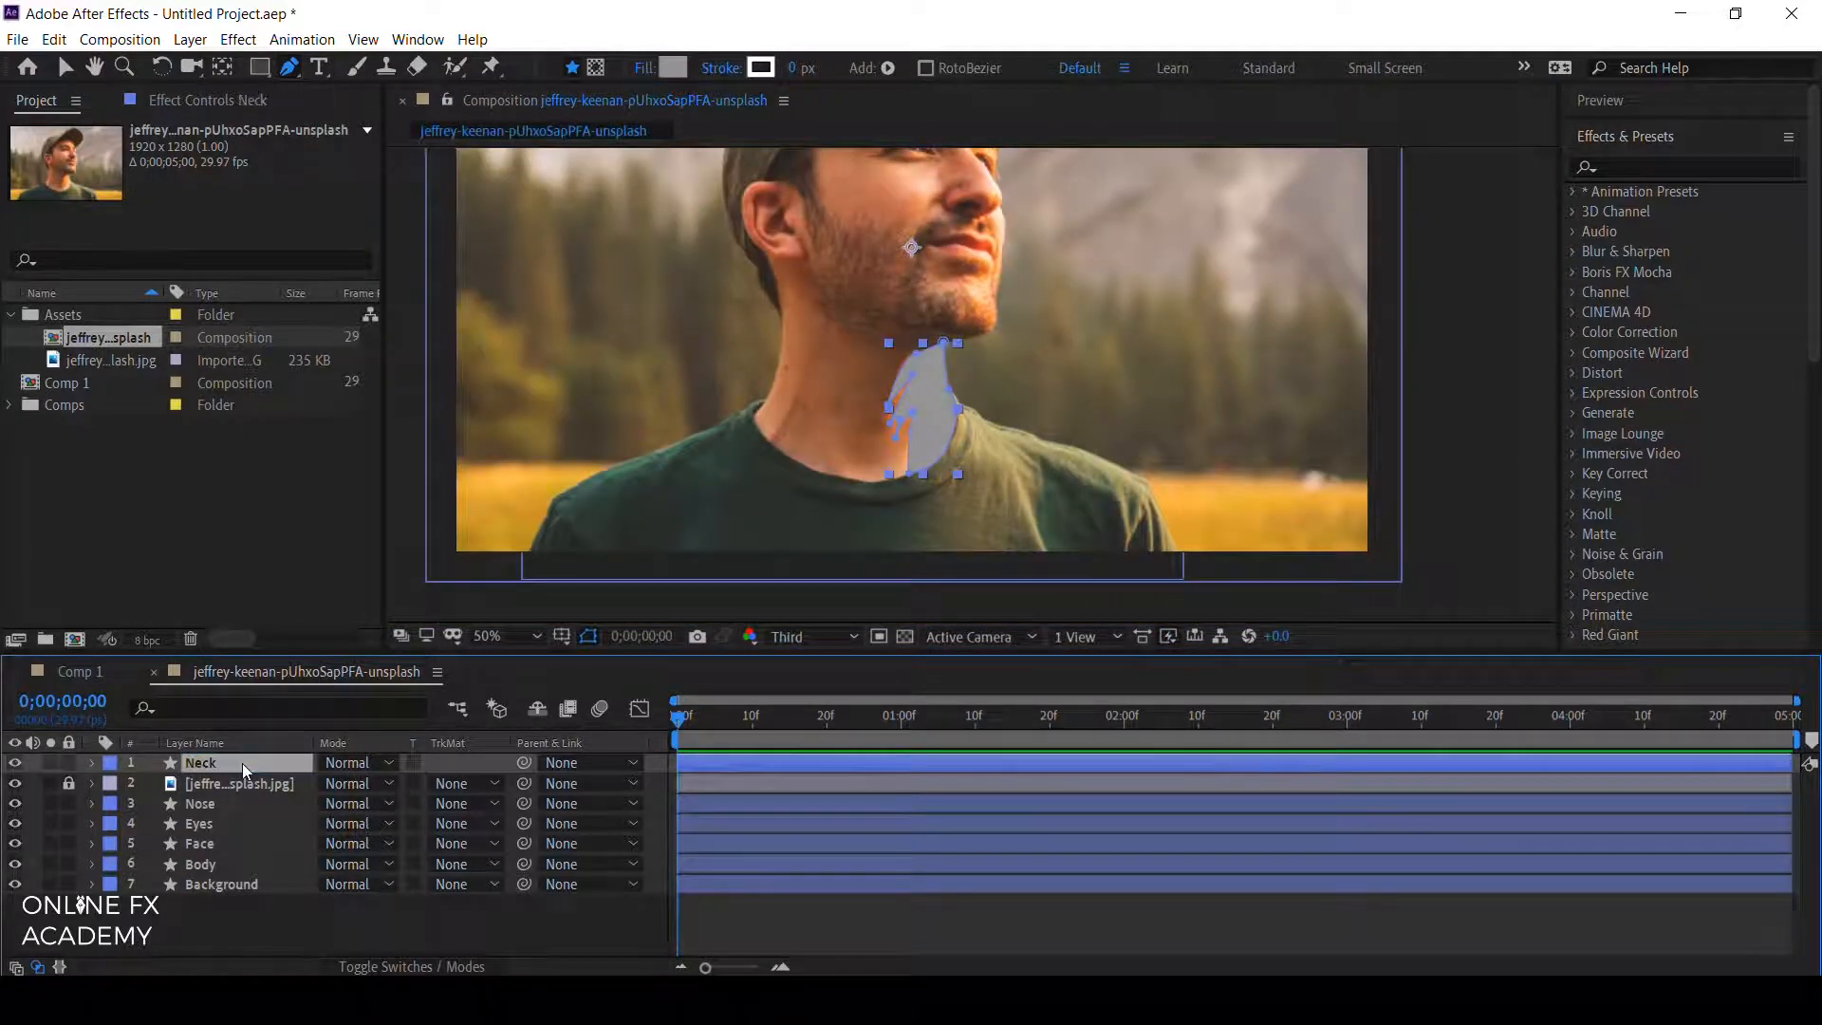
drag(248, 765, 243, 794)
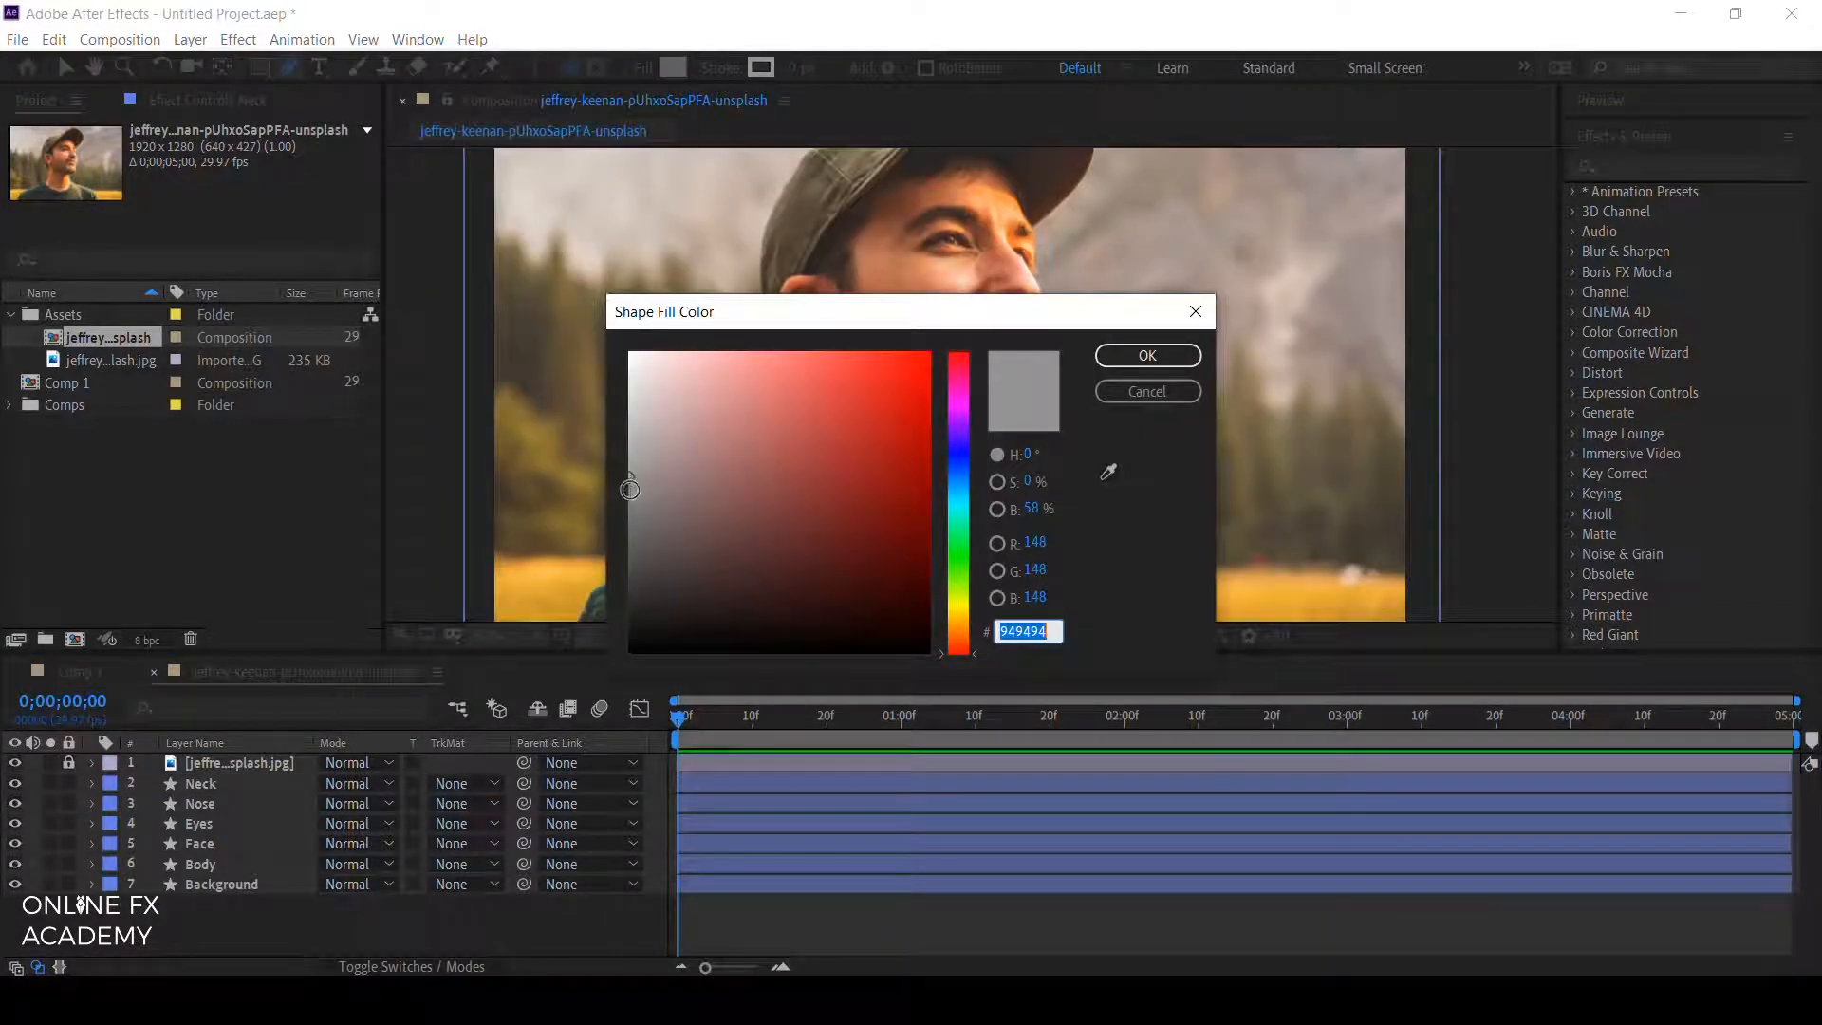
Set the fill colour to grey #818181 and start the hair shape on a new layer from the top of the ear down the sideburn.
drag(629, 488, 617, 500)
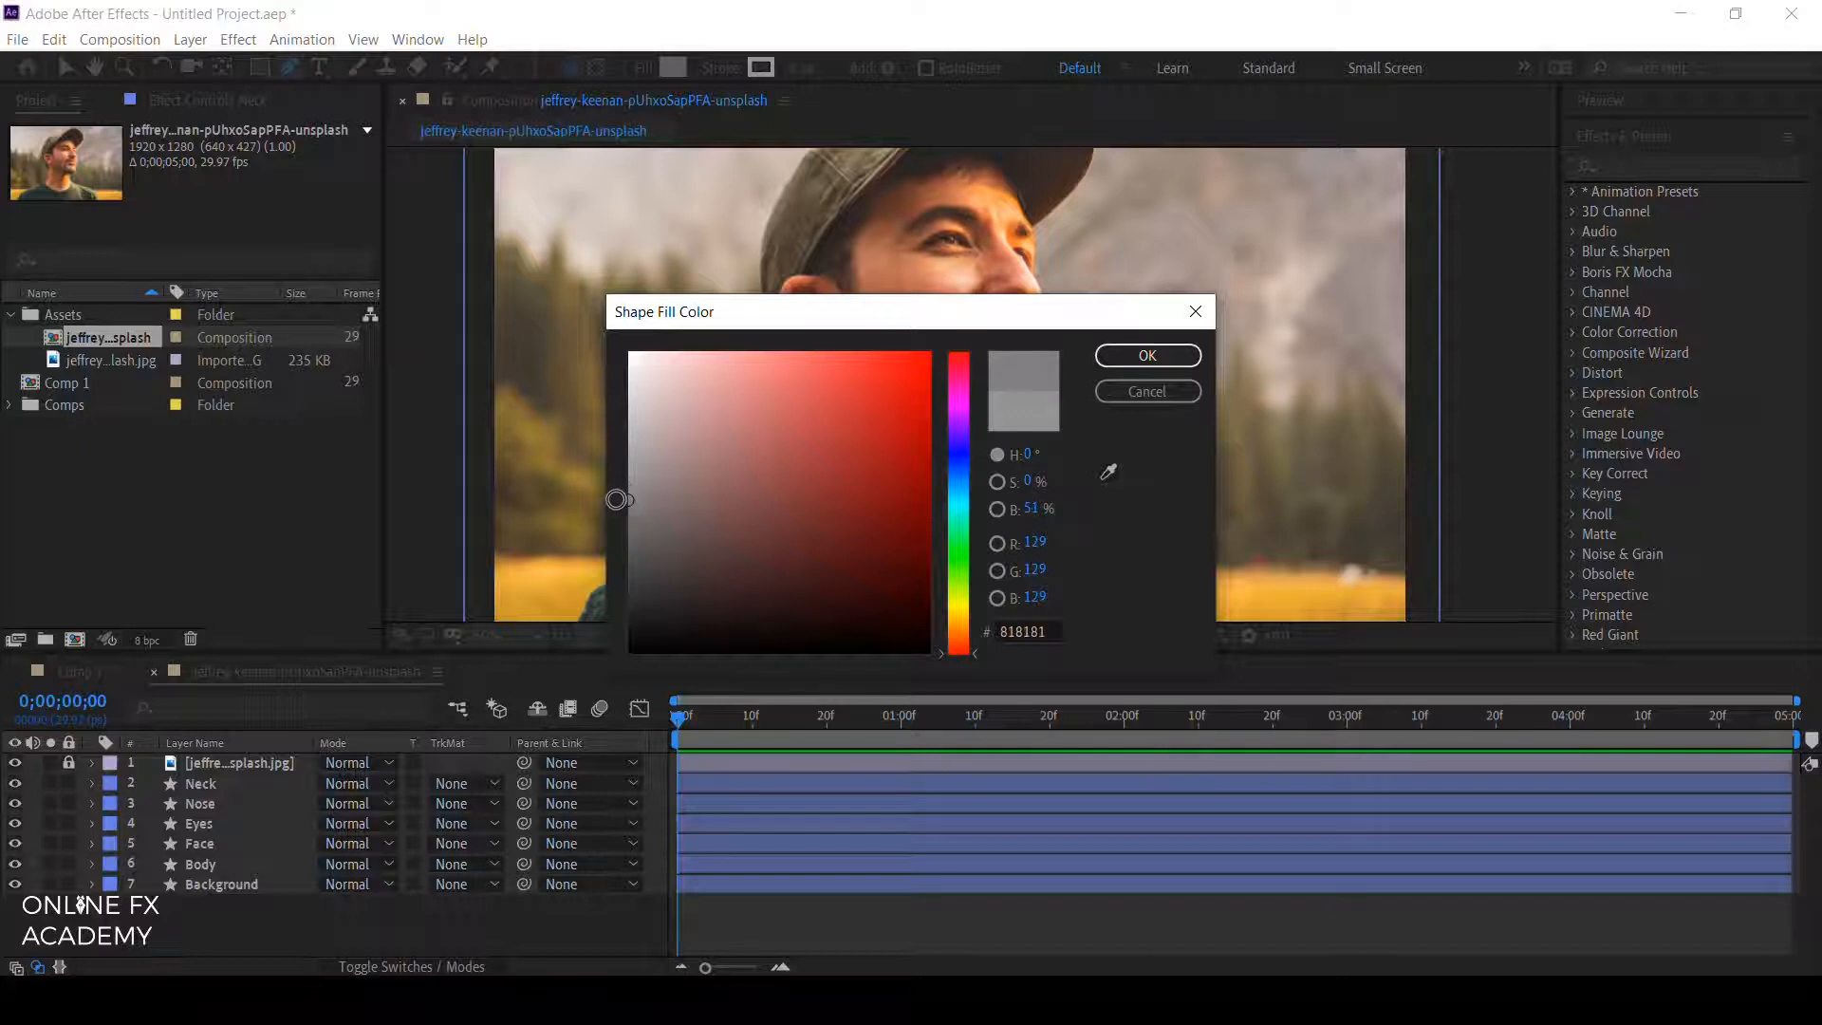
click(1146, 355)
scroll(804, 276, up, 1)
drag(804, 276, 809, 499)
click(639, 386)
drag(719, 457, 712, 542)
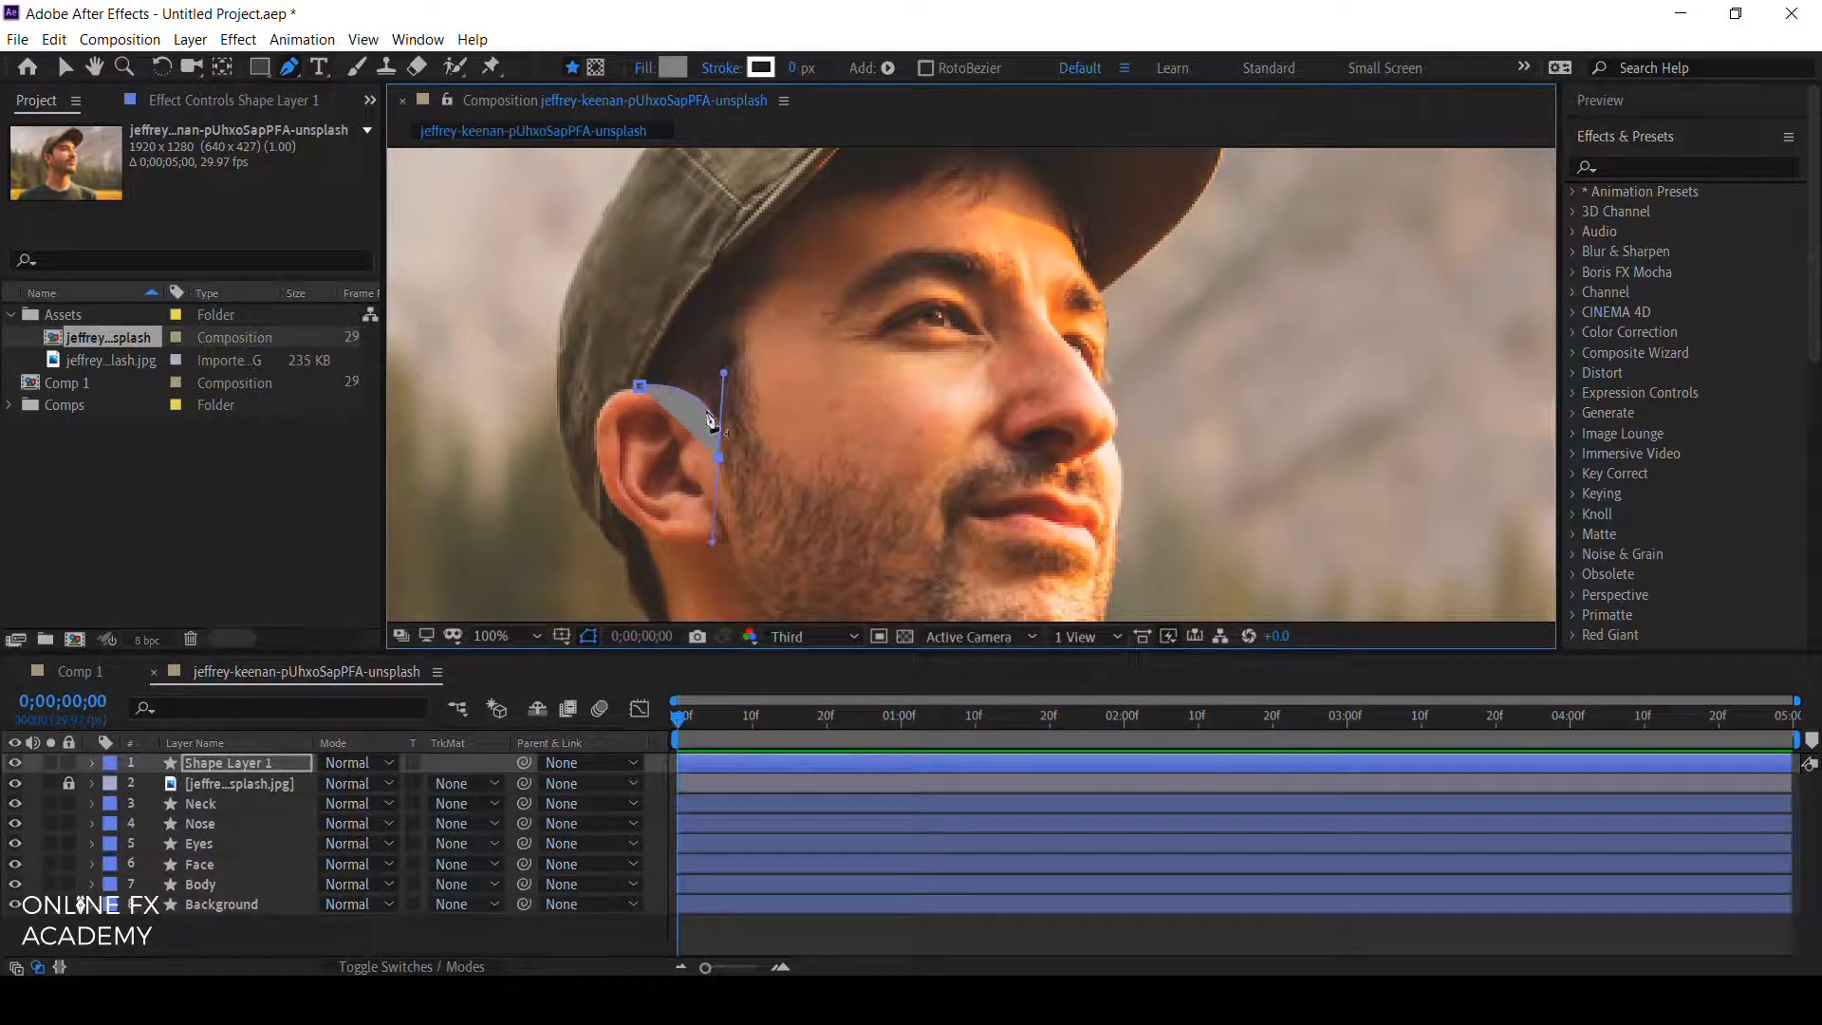
drag(739, 452, 767, 397)
Trace the hair shape's inner edge up the temple and across the forehead beneath the cap brim.
drag(771, 287, 904, 360)
scroll(790, 249, up, 1)
drag(1012, 288, 1134, 259)
key(ctrl+z)
drag(879, 433, 869, 408)
mouse_move(952, 287)
mouse_down()
mouse_move(1086, 244)
mouse_move(980, 277)
mouse_up()
drag(1118, 264, 1212, 276)
drag(1213, 276, 1120, 265)
drag(1249, 316, 1002, 427)
Trace the hair shape around the far side of the forehead and back along the cap's edge, closing it at the ear.
mouse_move(1095, 297)
mouse_down()
mouse_move(1224, 317)
mouse_move(1117, 303)
mouse_up()
drag(1255, 483, 1032, 424)
click(1055, 441)
drag(1002, 280, 1070, 415)
mouse_move(725, 335)
mouse_down()
mouse_move(436, 443)
mouse_move(714, 338)
mouse_up()
drag(713, 338, 874, 276)
drag(813, 477, 984, 256)
Rename the hair shape layer as Hair and move it directly below the photo layer.
scroll(1114, 334, up, 1)
click(732, 488)
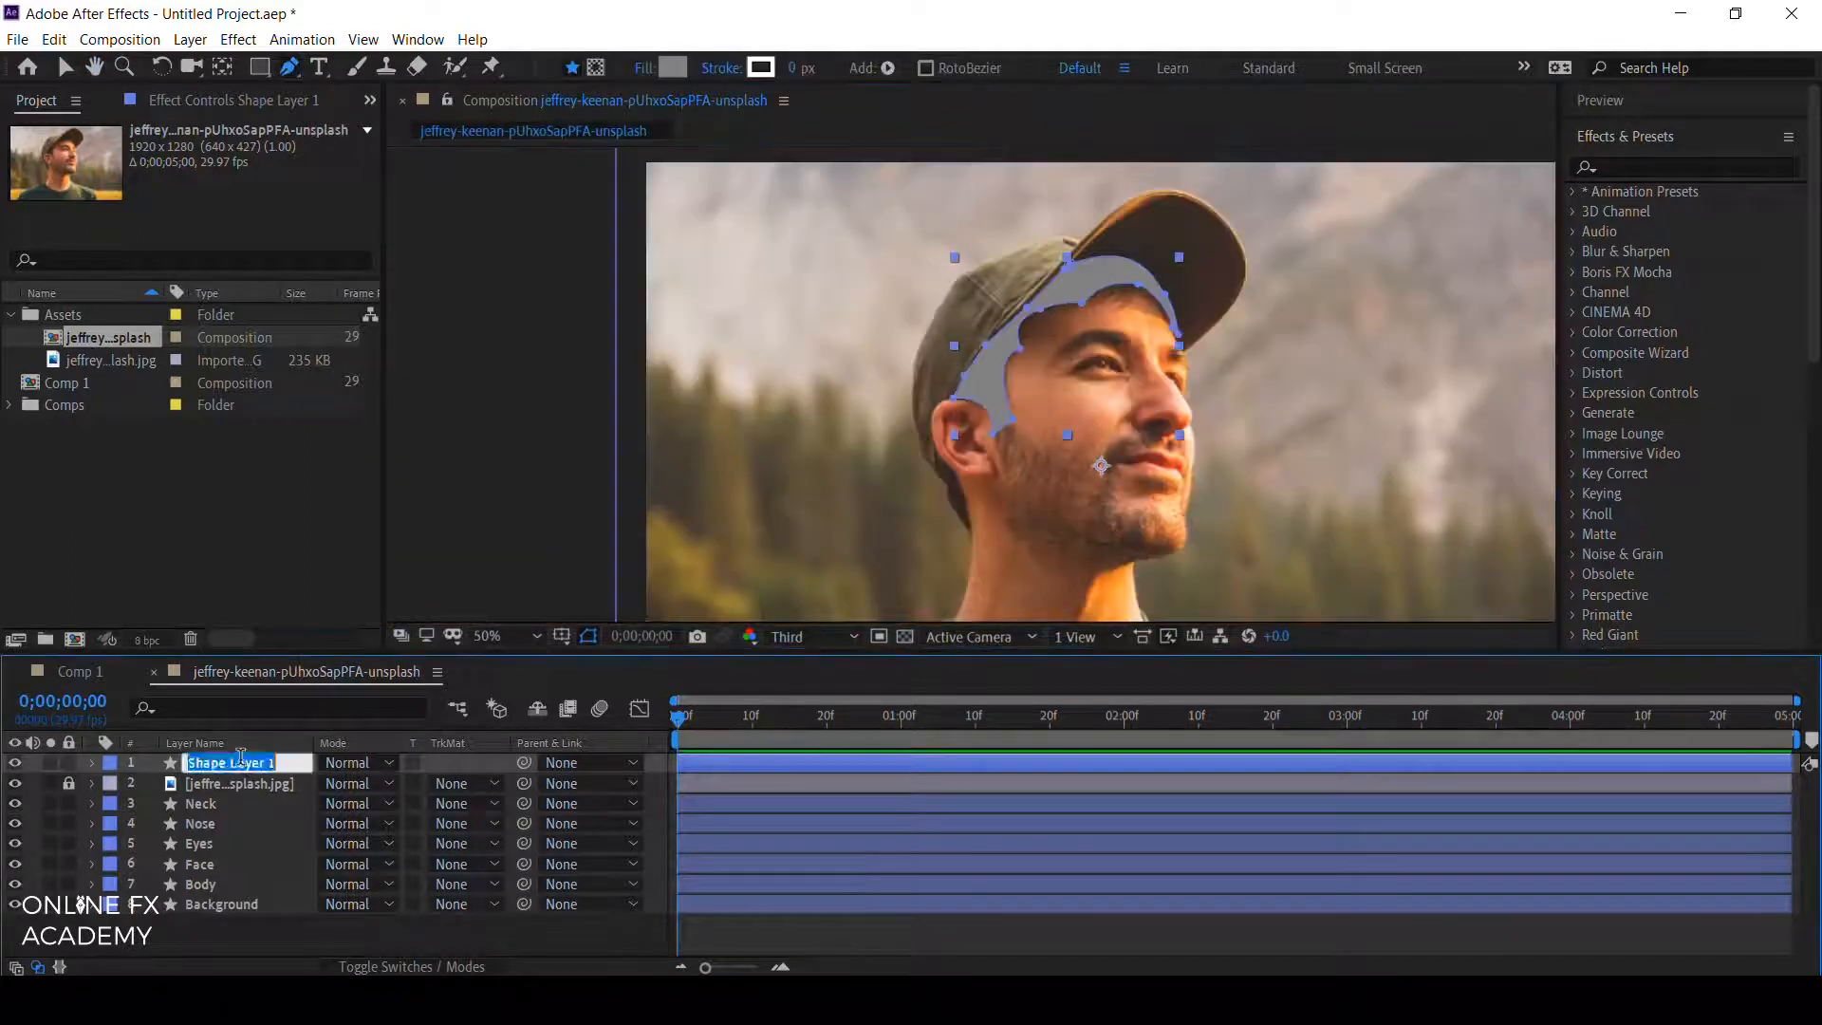
Add a new adjustment layer at the top of the layer stack and name it Map.
right_click(323, 691)
mouse_move(488, 703)
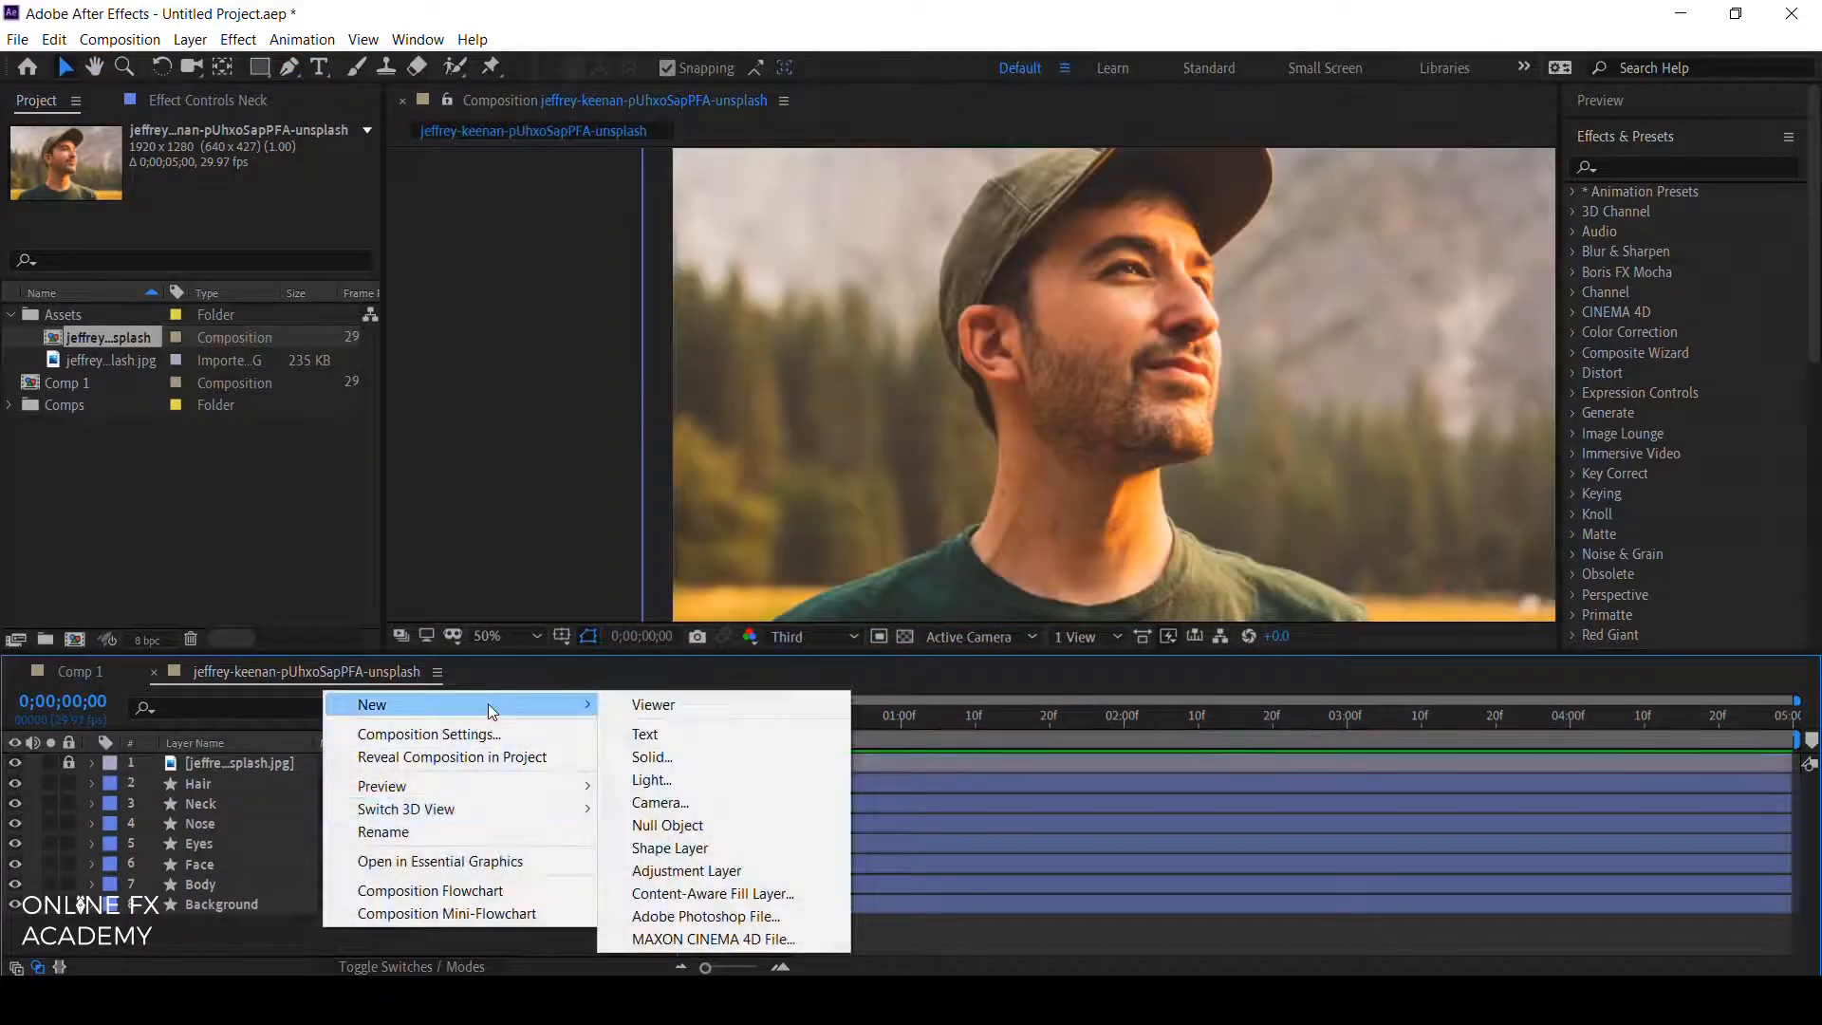
click(707, 872)
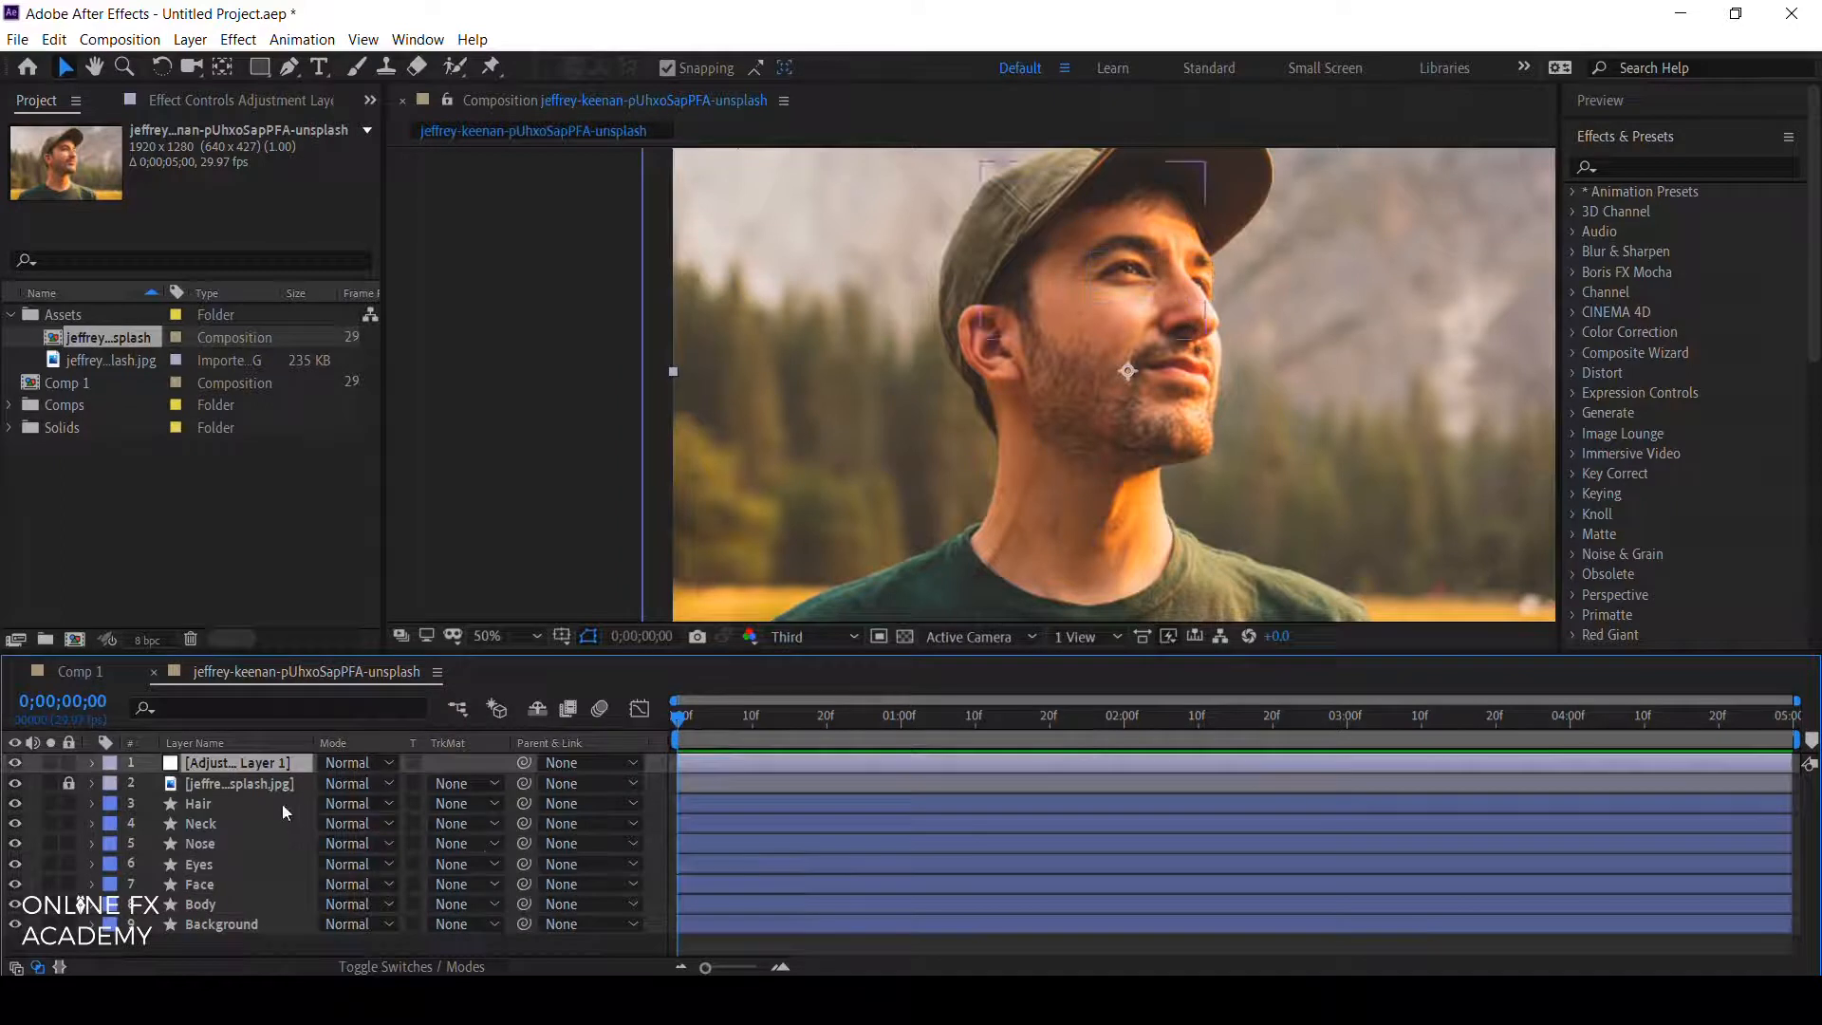
key(Return)
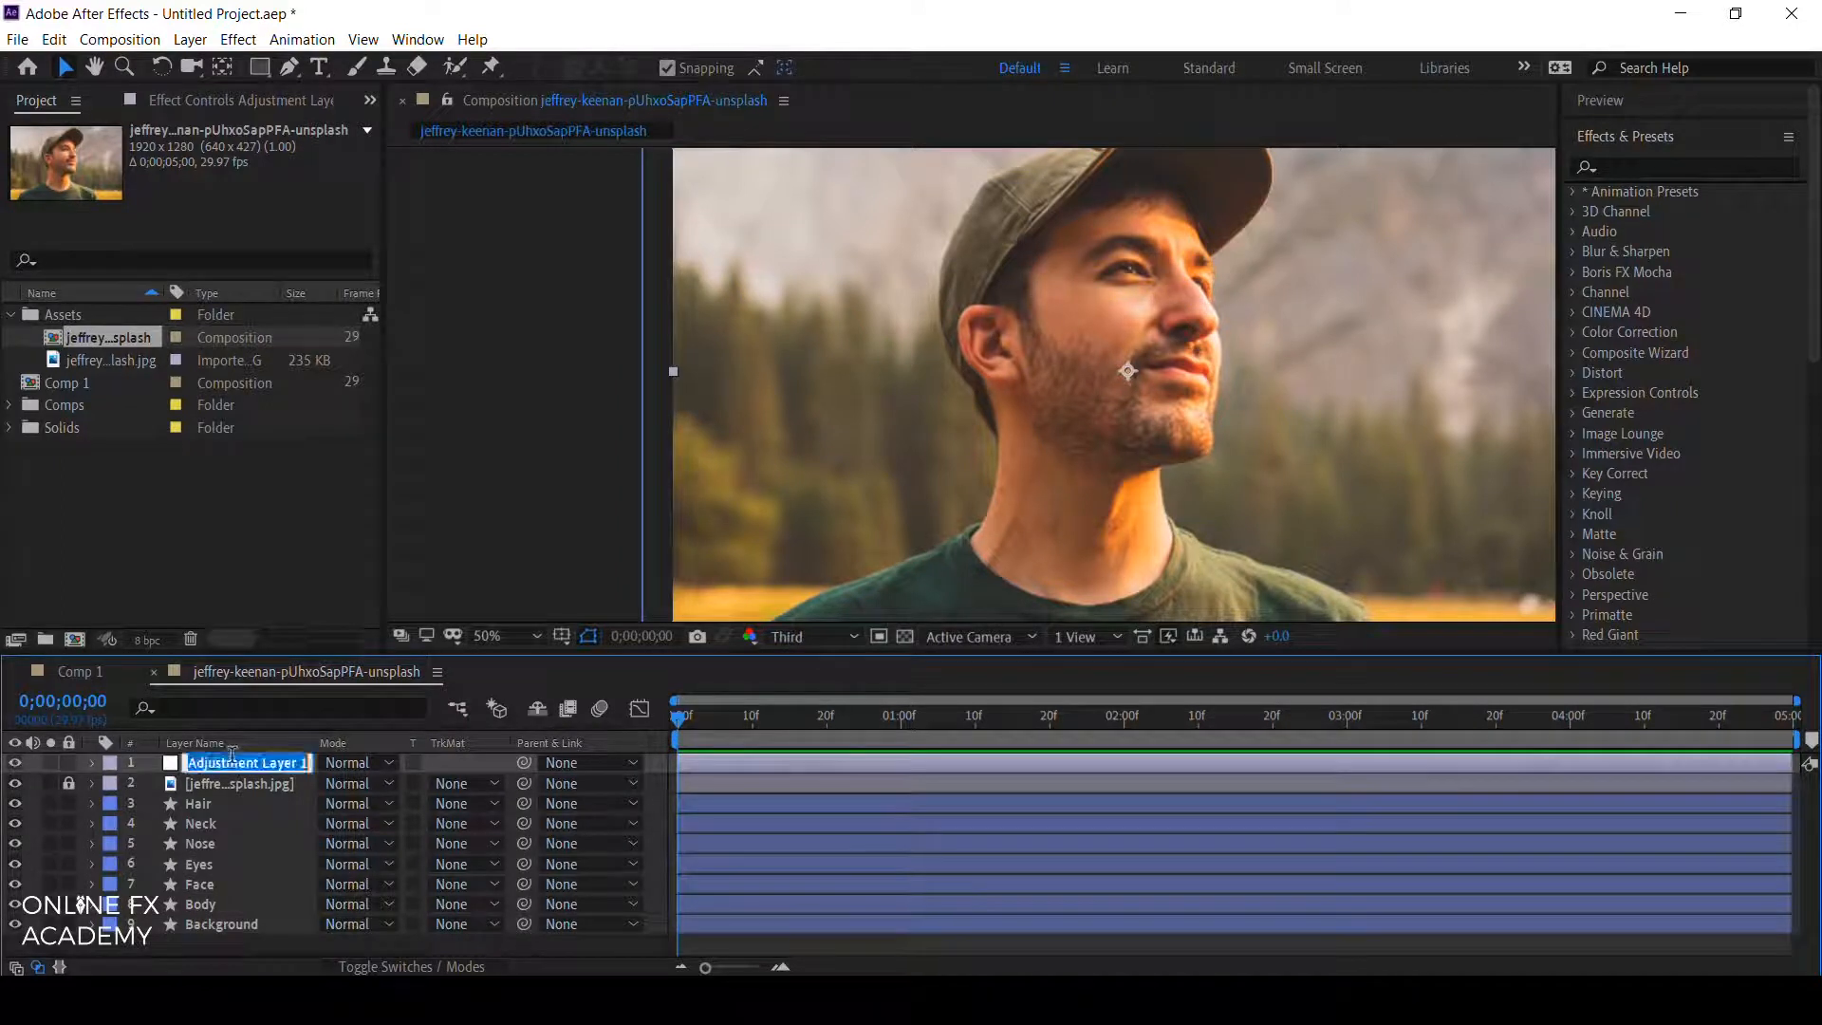
text(Map)
key(Return)
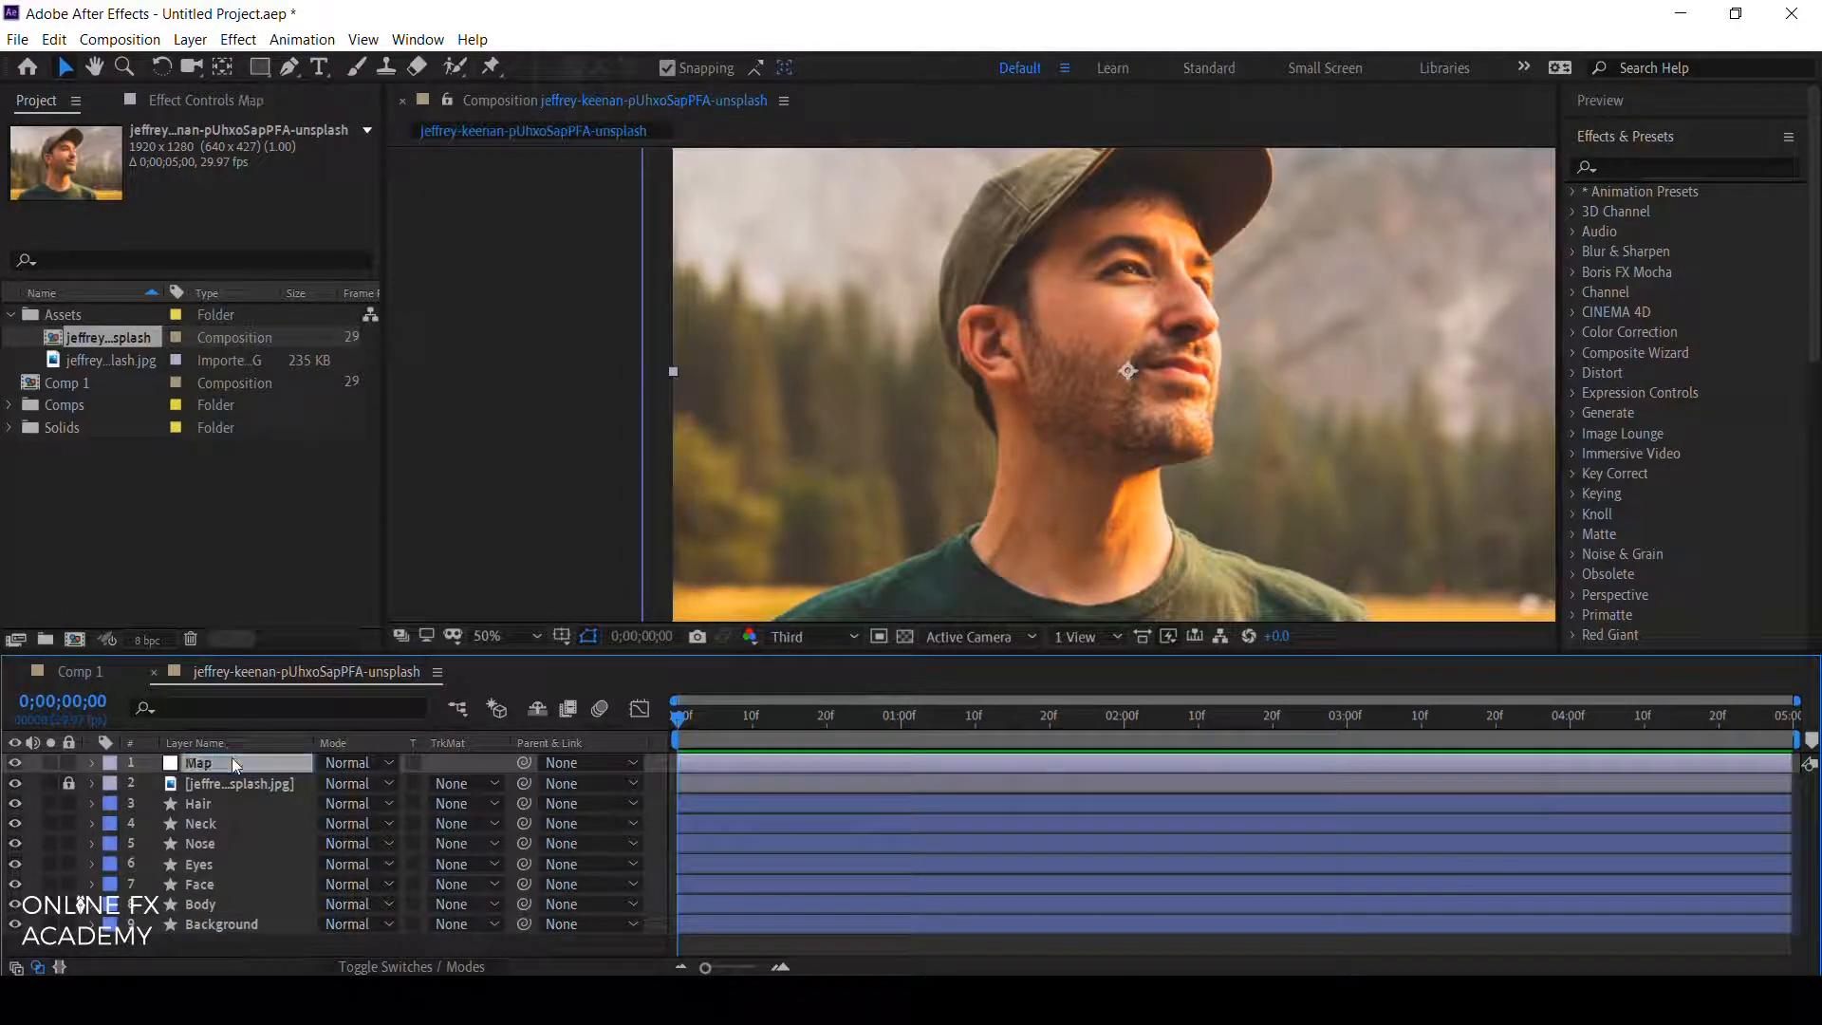
Hide the photo layer and apply Fast Box Blur with a blur radius of 25 to the Map adjustment layer.
click(1626, 168)
text(fas)
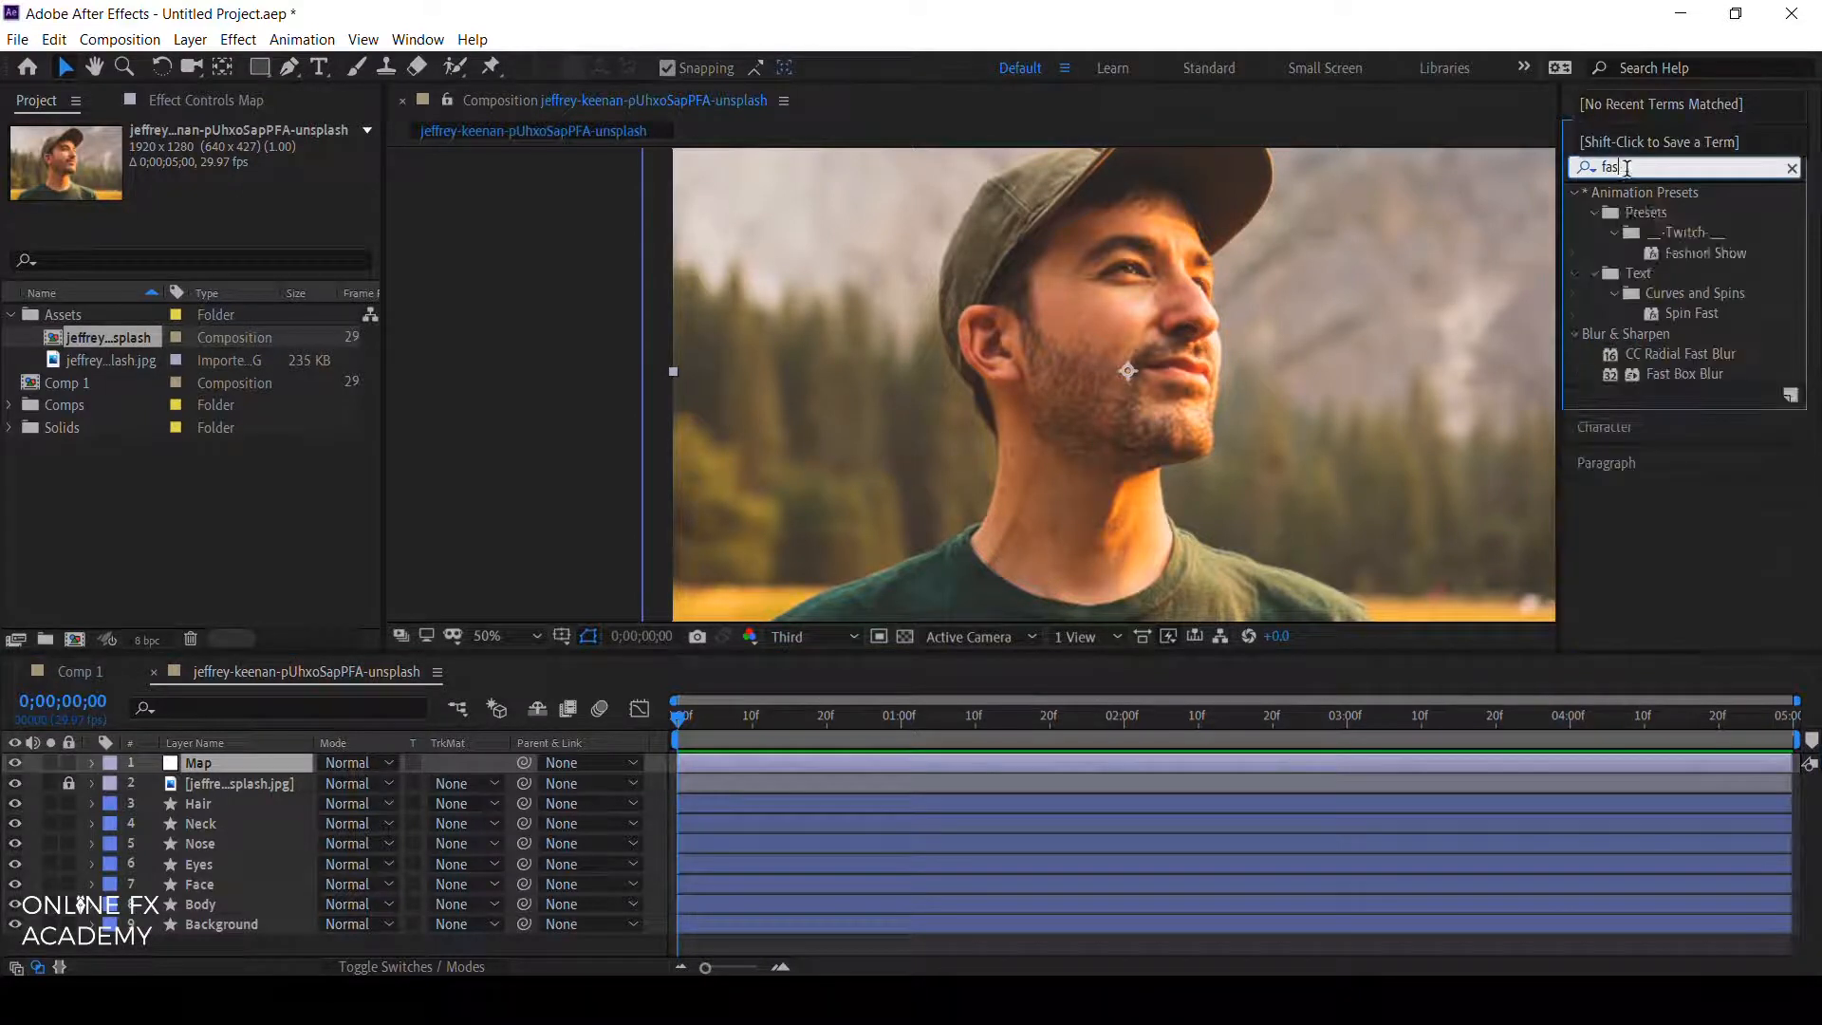
text(t box)
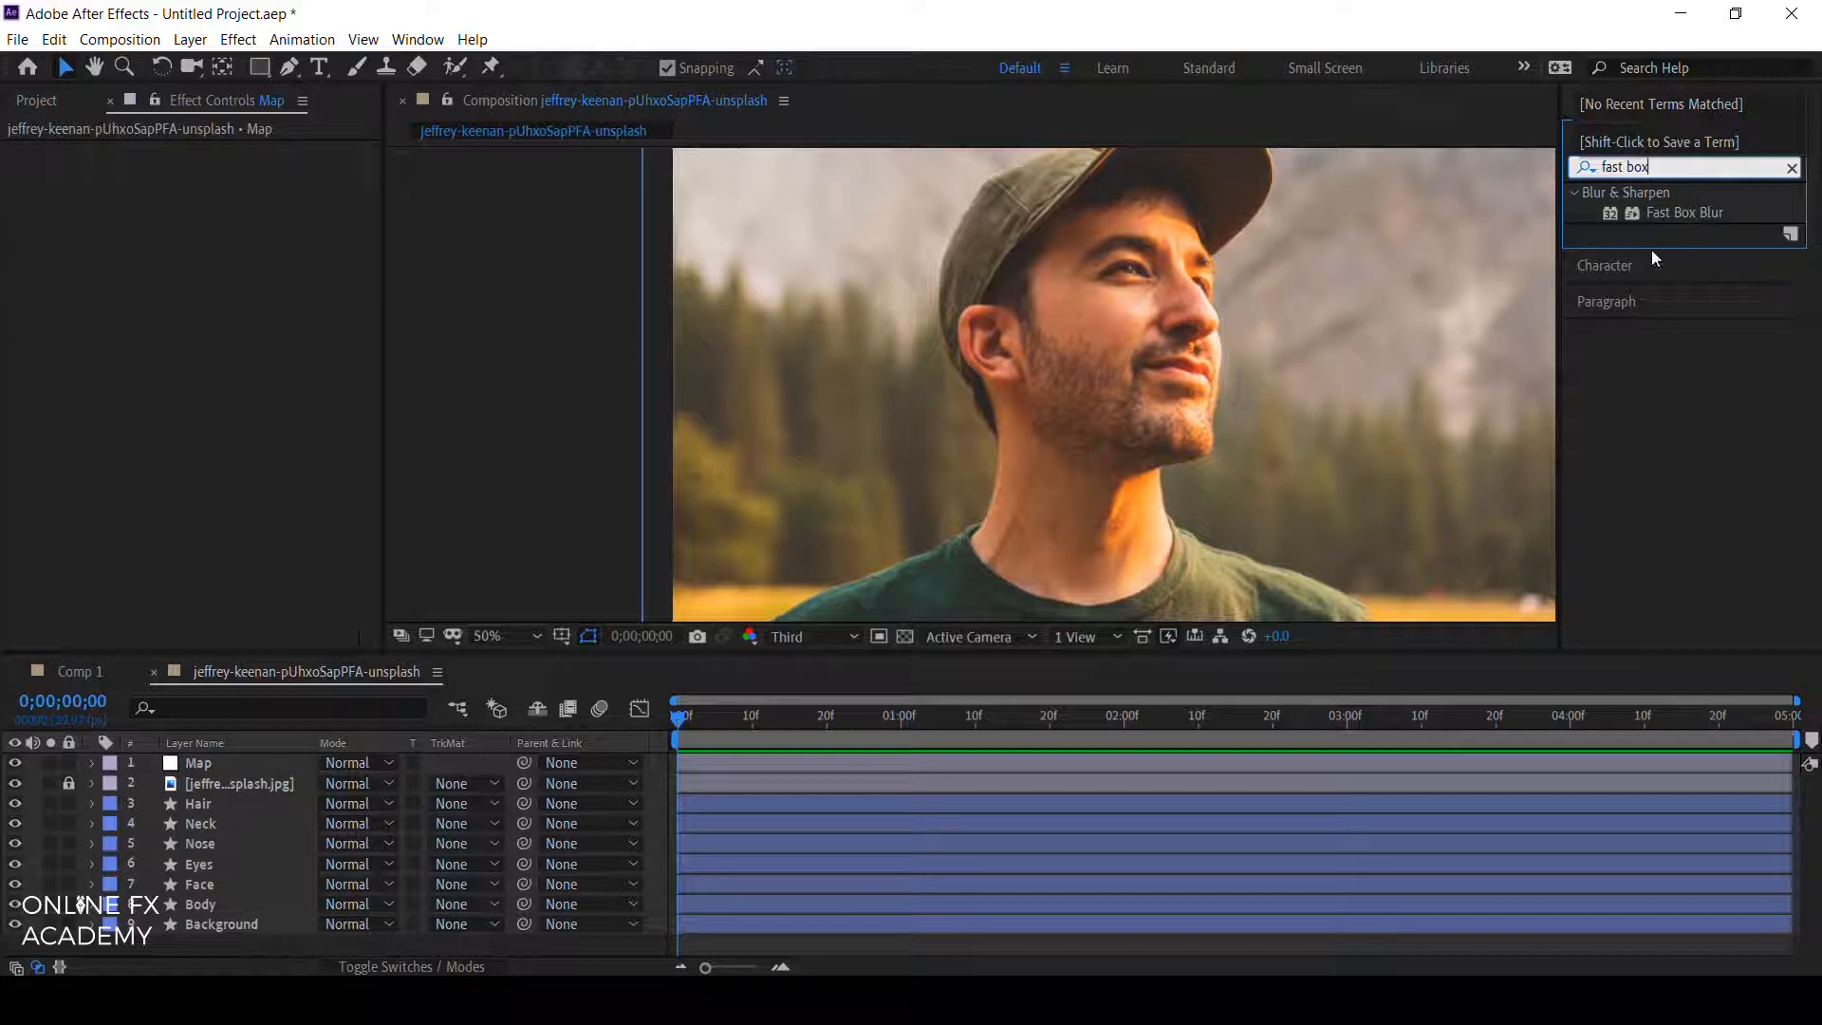
drag(1674, 214, 338, 412)
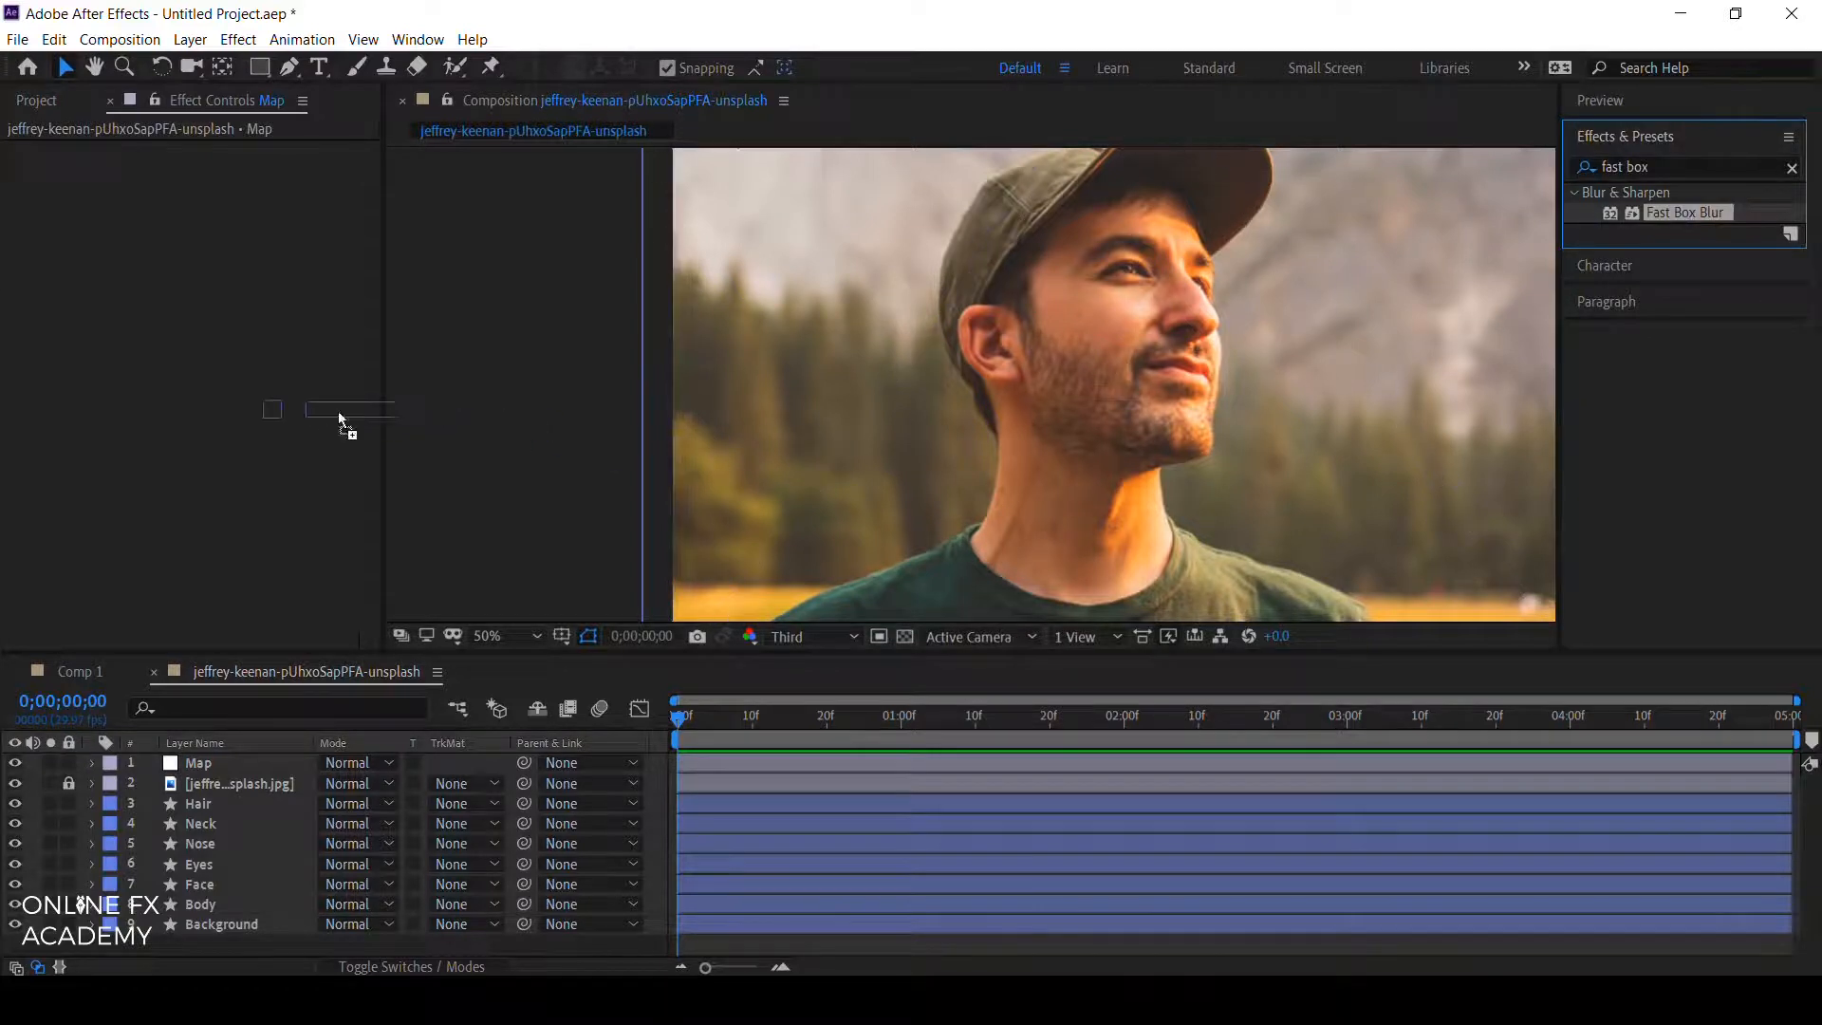
drag(220, 435, 197, 764)
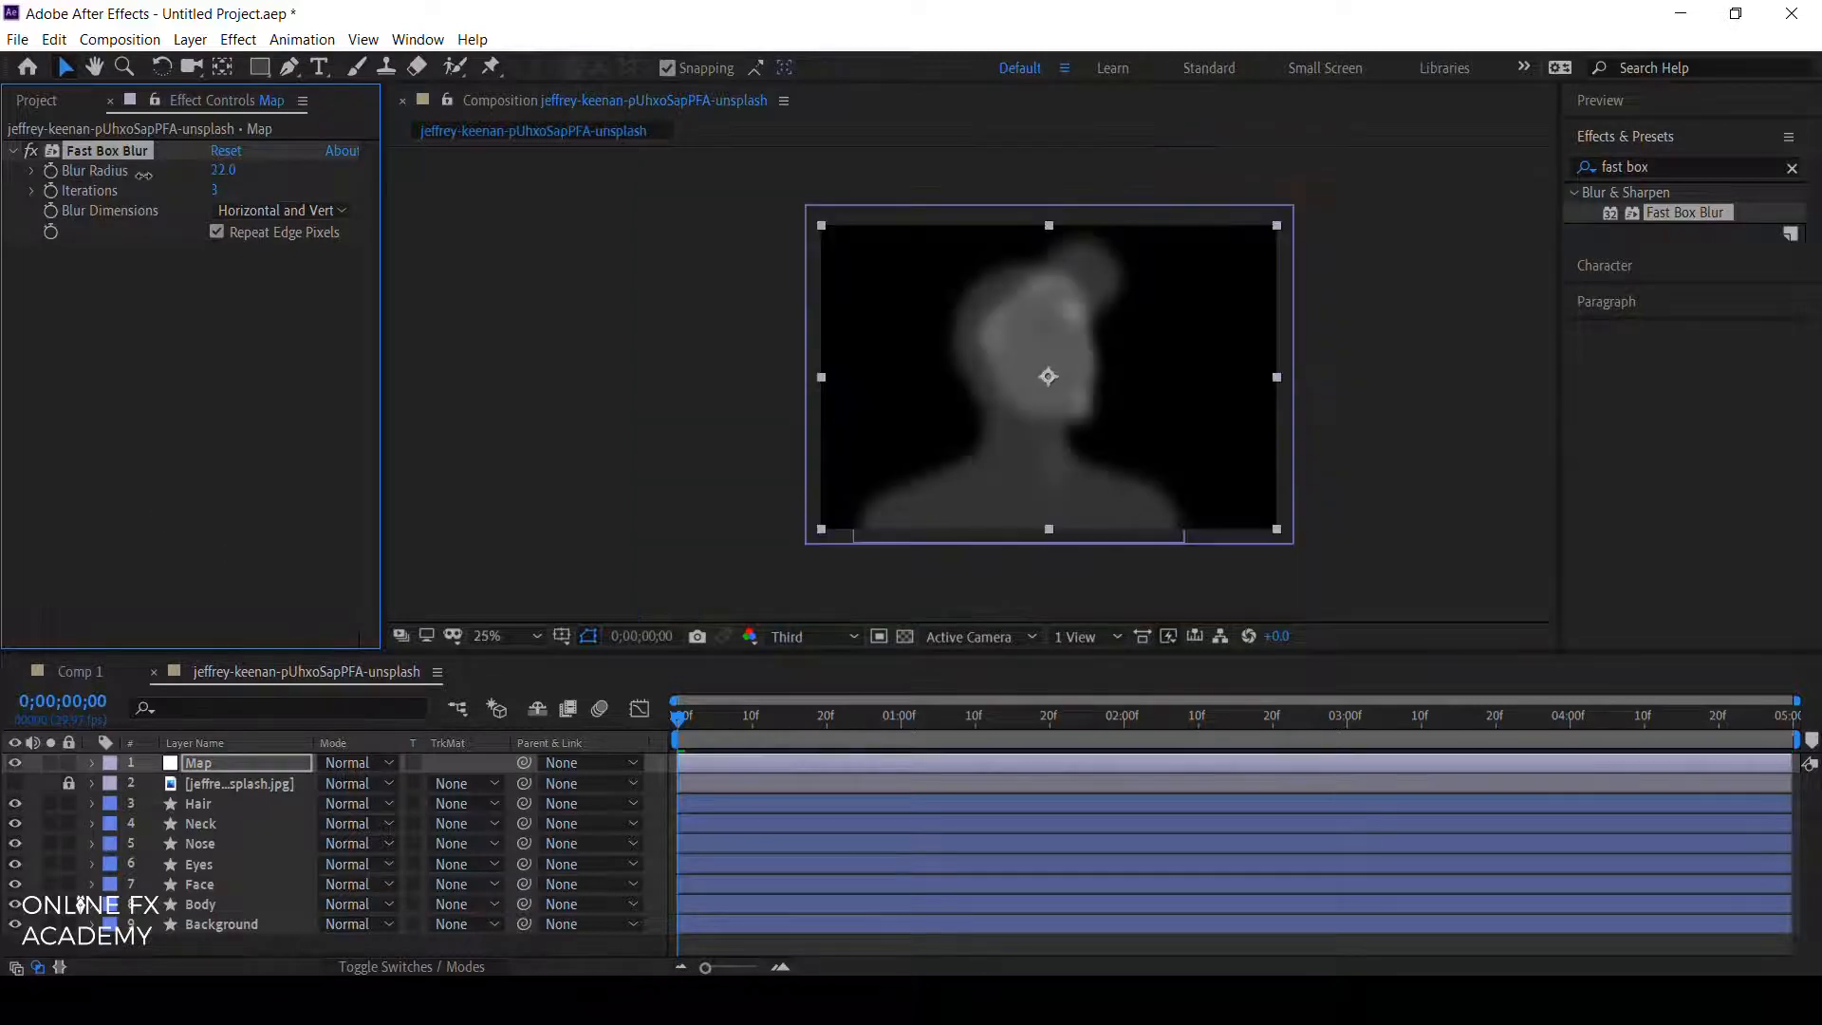
scroll(720, 431, up, 1)
scroll(720, 431, down, 1)
drag(585, 443, 531, 425)
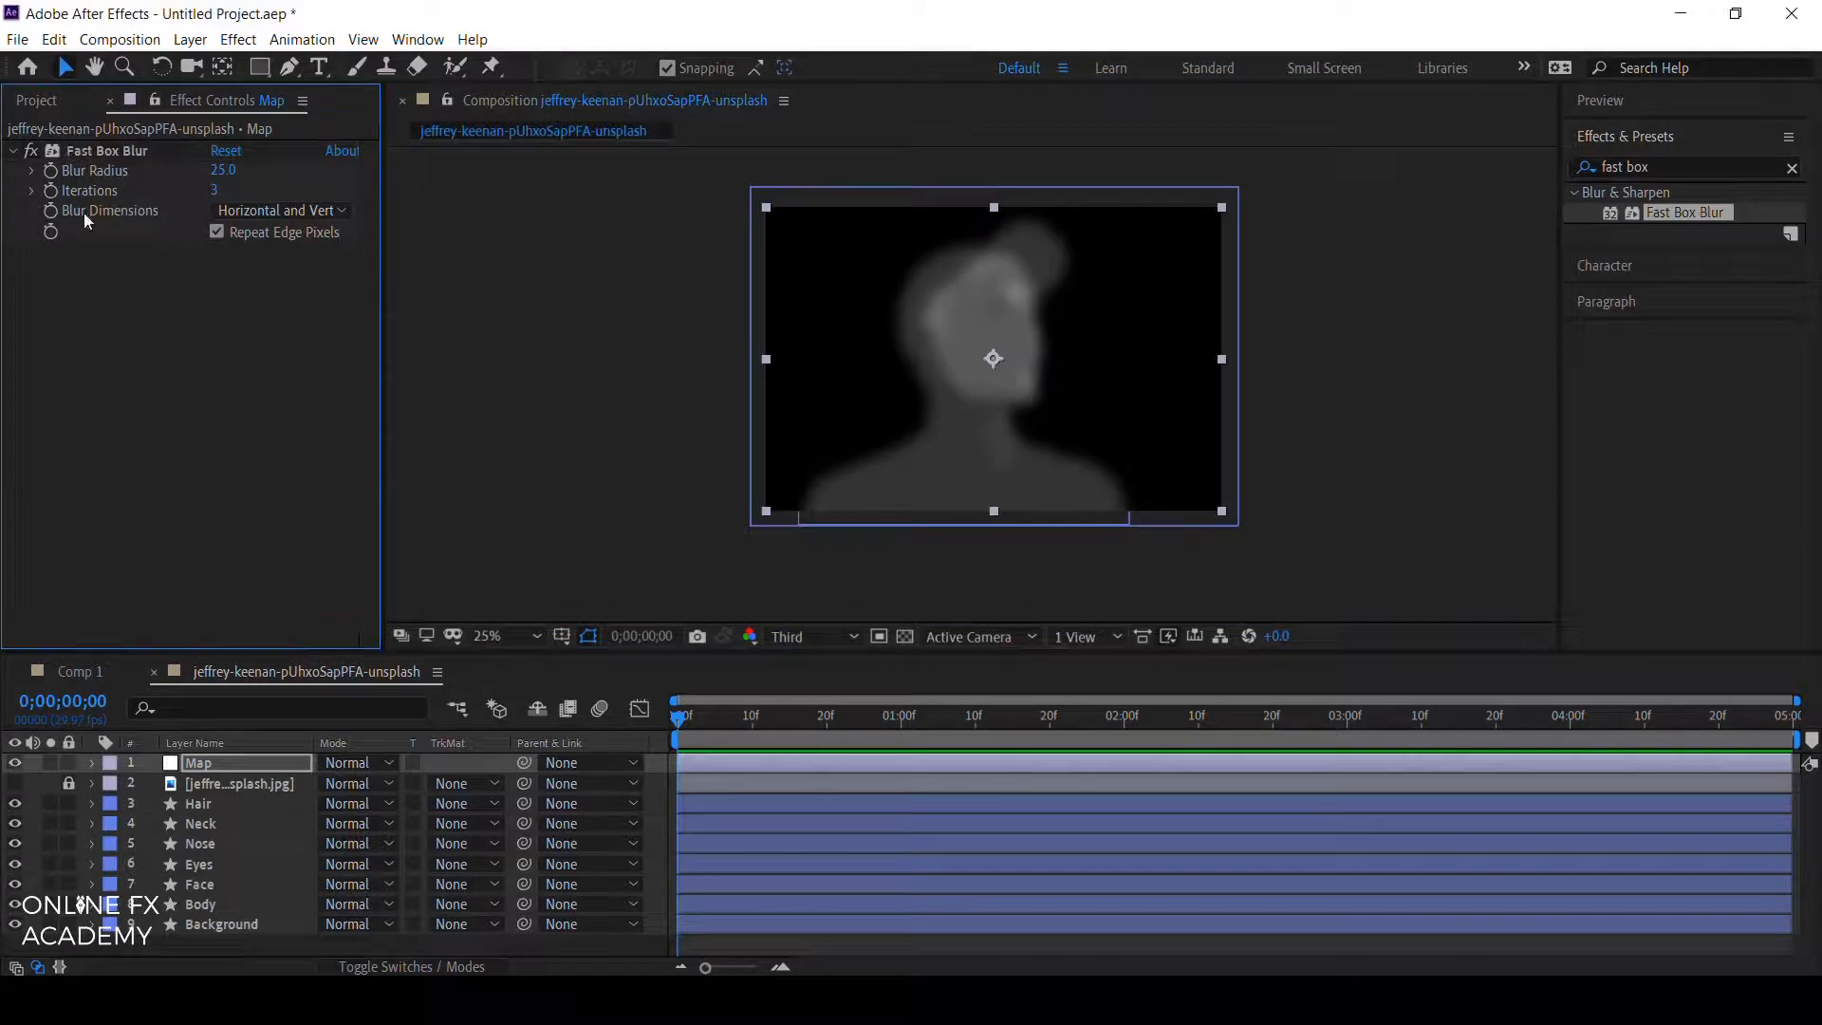
Open Comp 1 and add the portrait photo JPG to it as a layer.
click(38, 100)
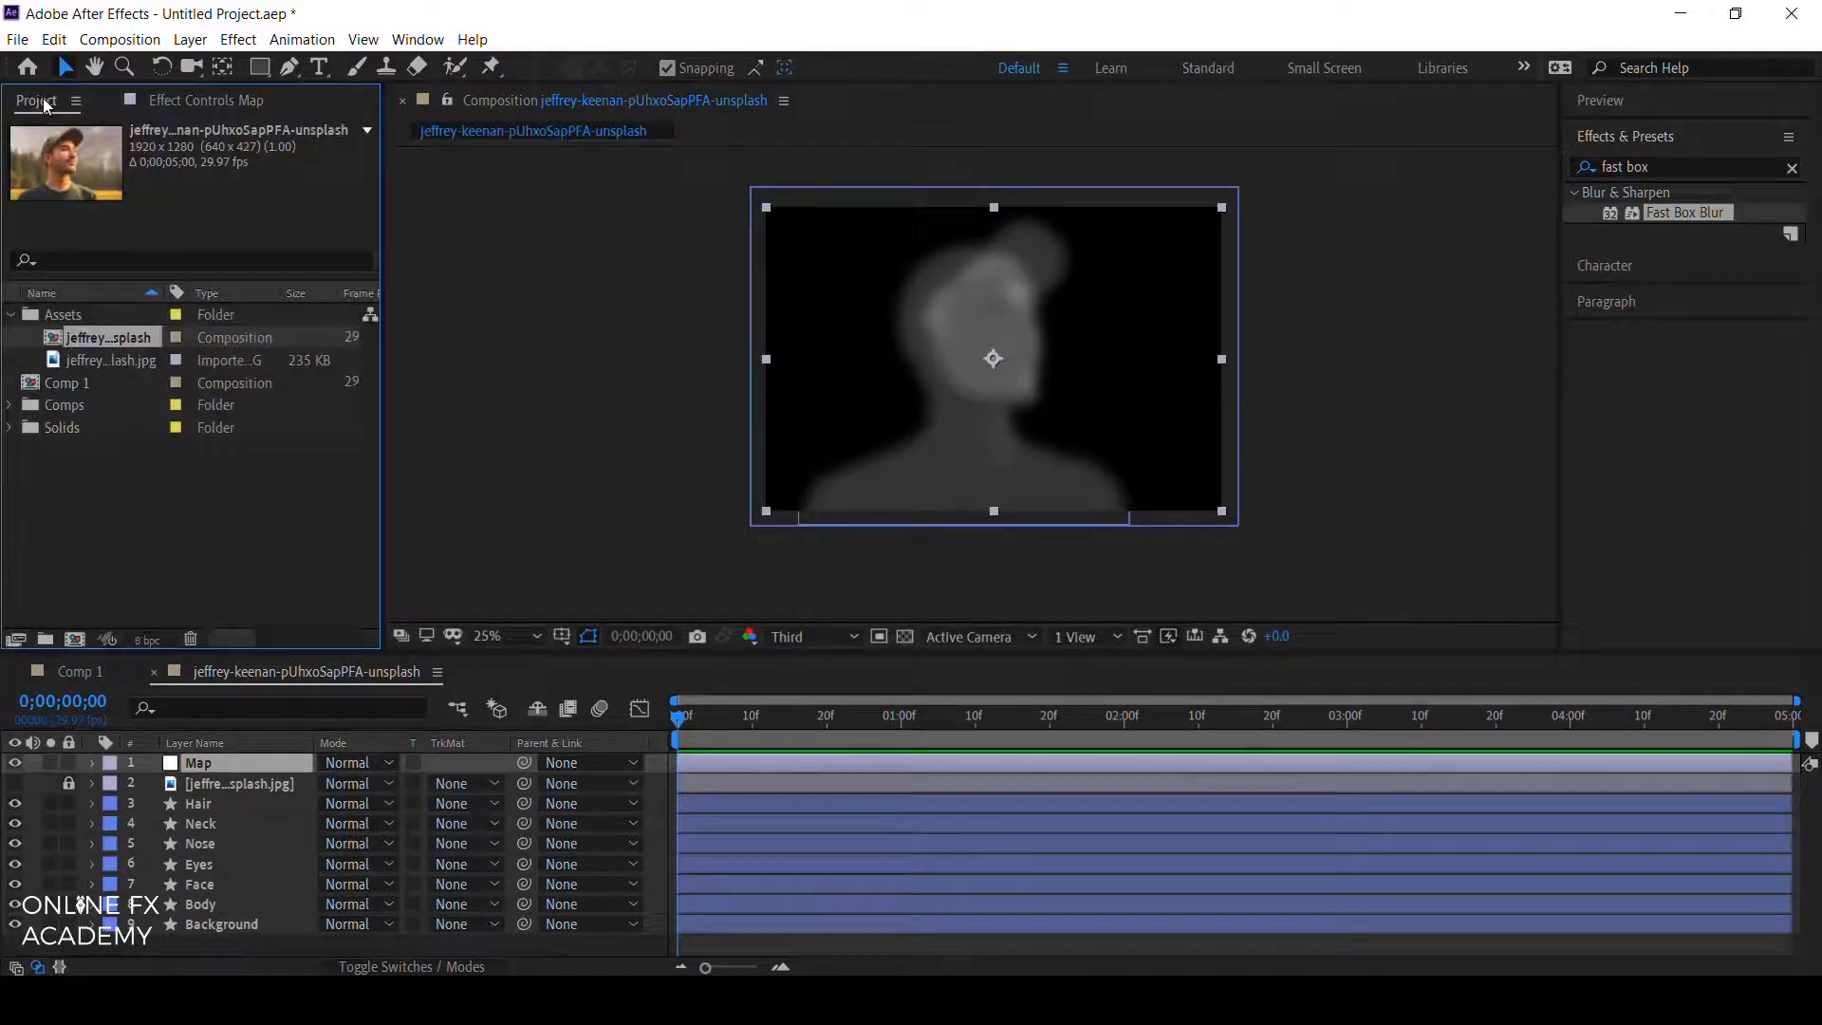
click(89, 676)
click(89, 359)
drag(89, 359, 151, 799)
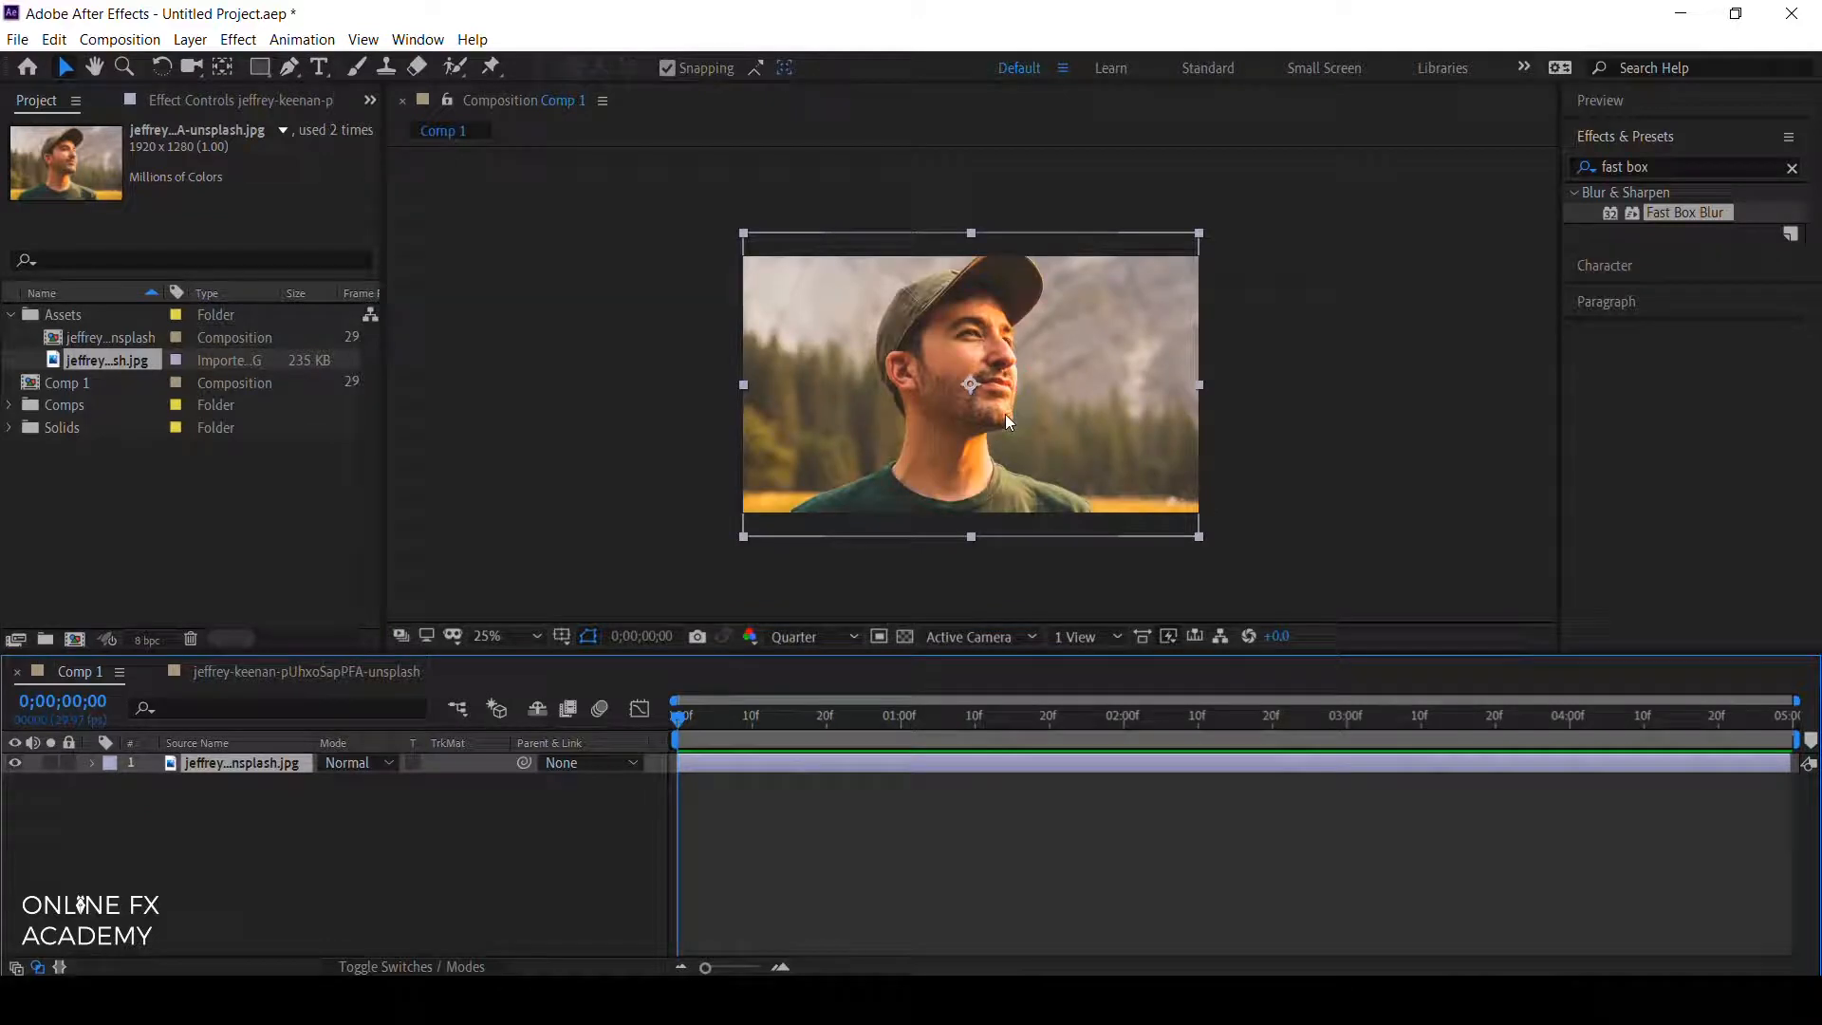
key(s)
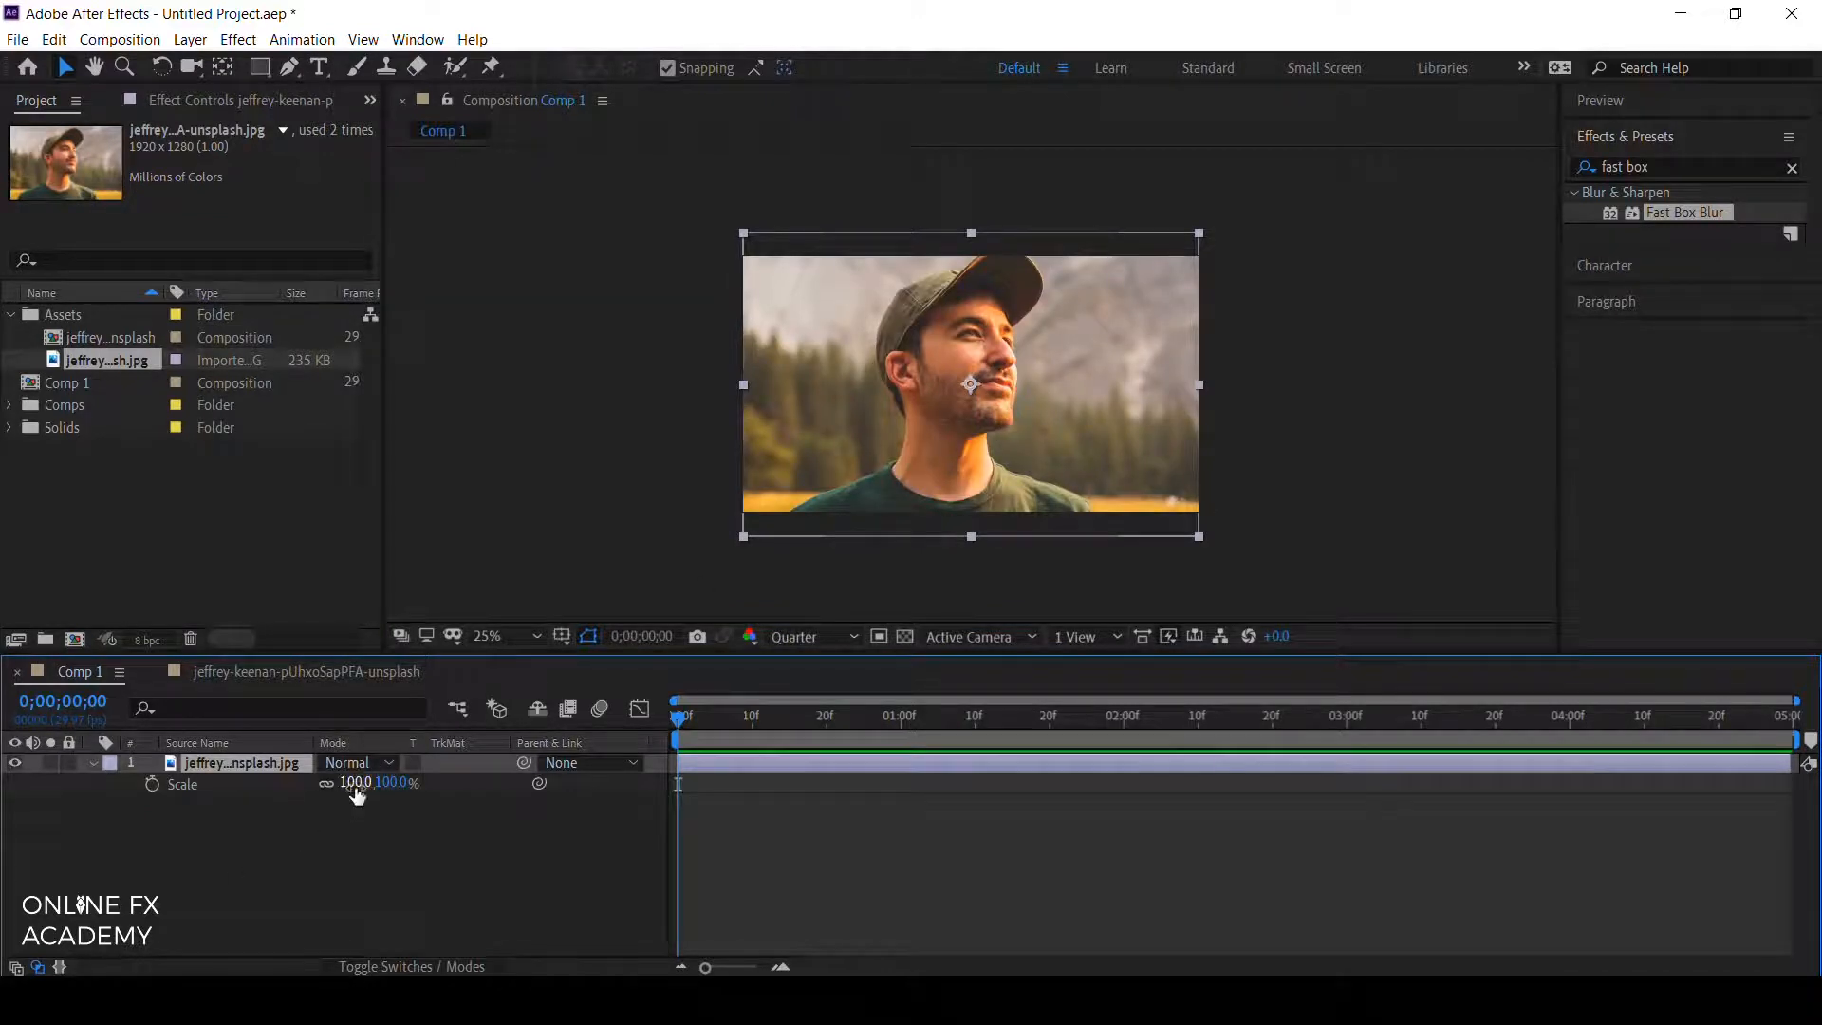
drag(357, 790, 353, 786)
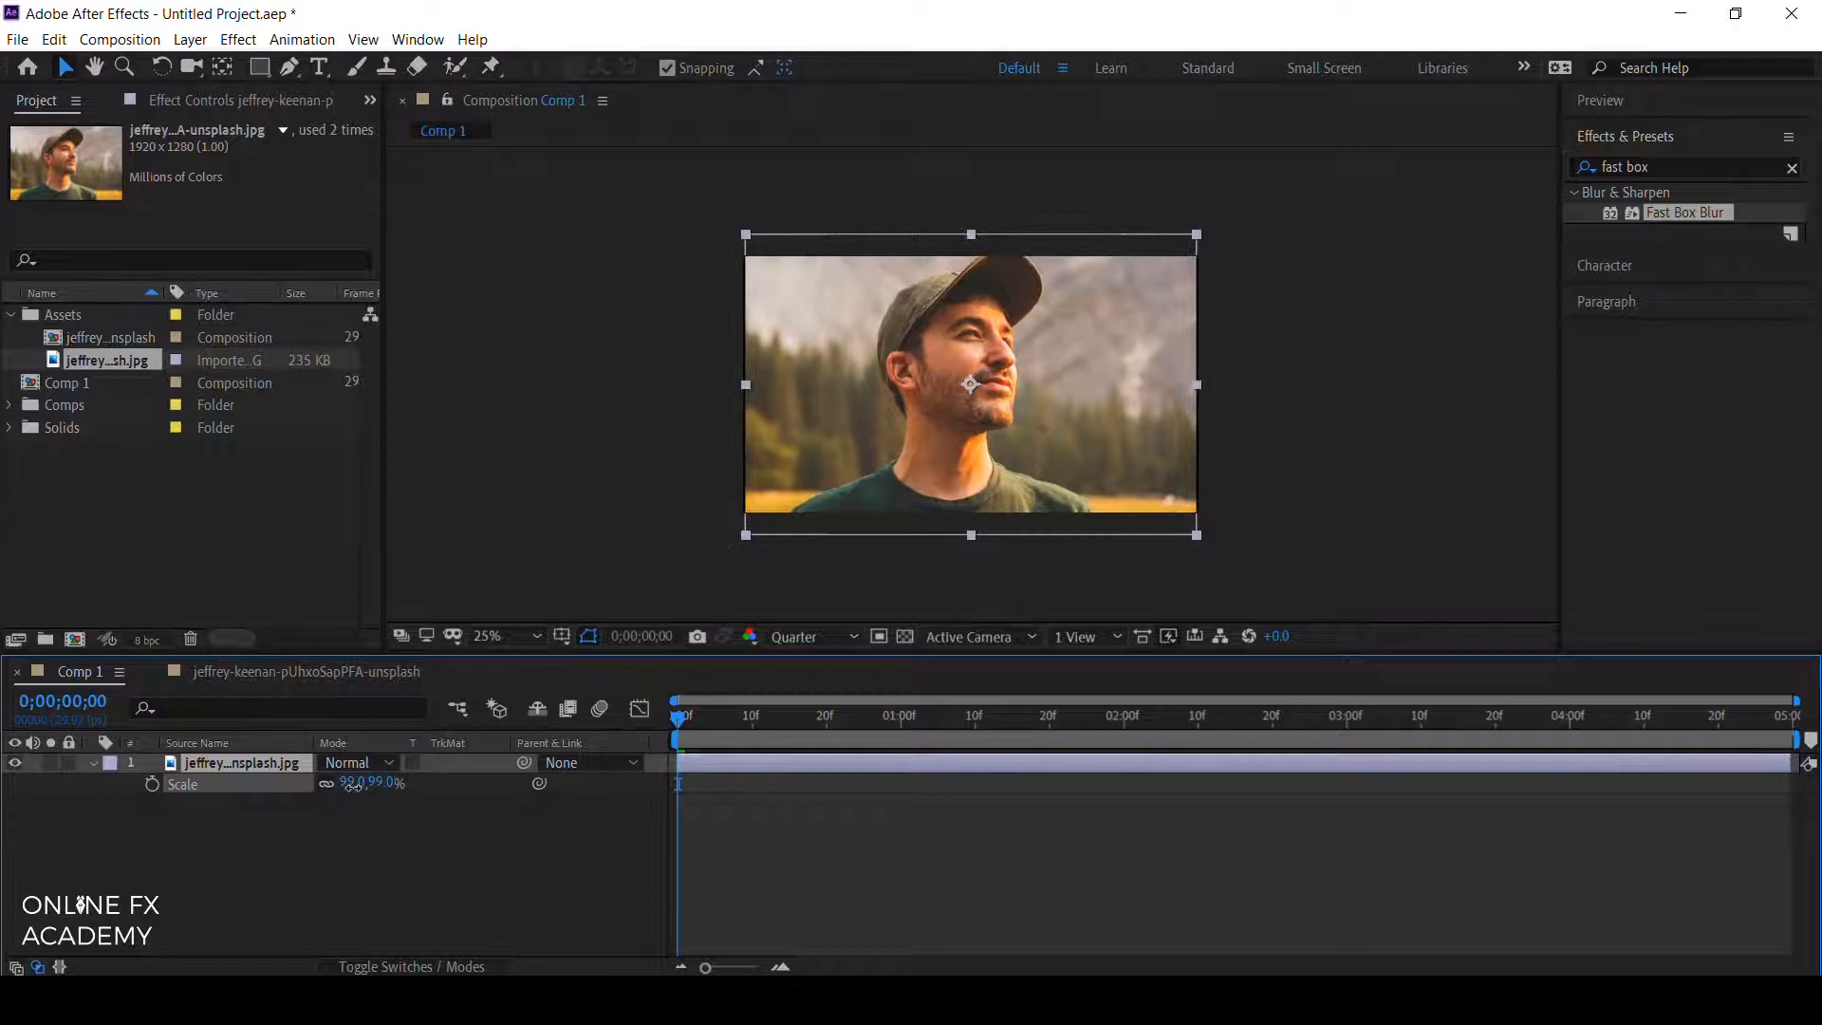
click(353, 784)
key(Return)
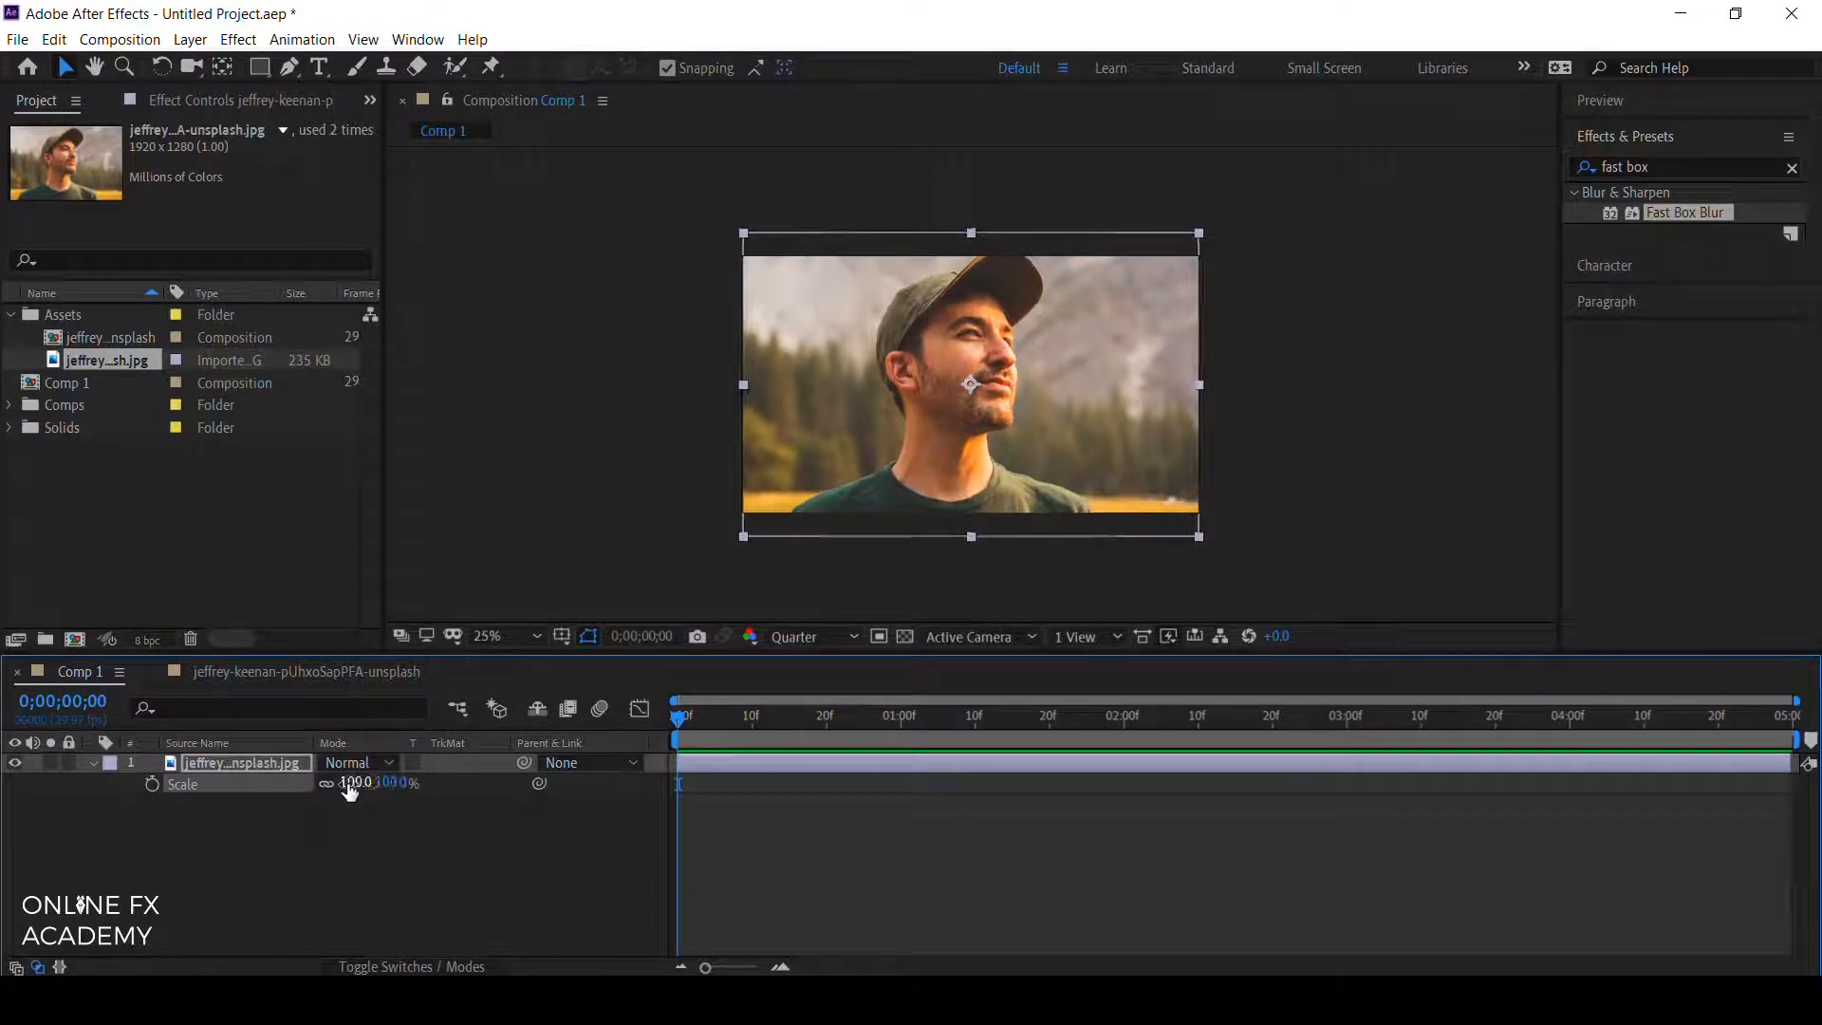
click(249, 947)
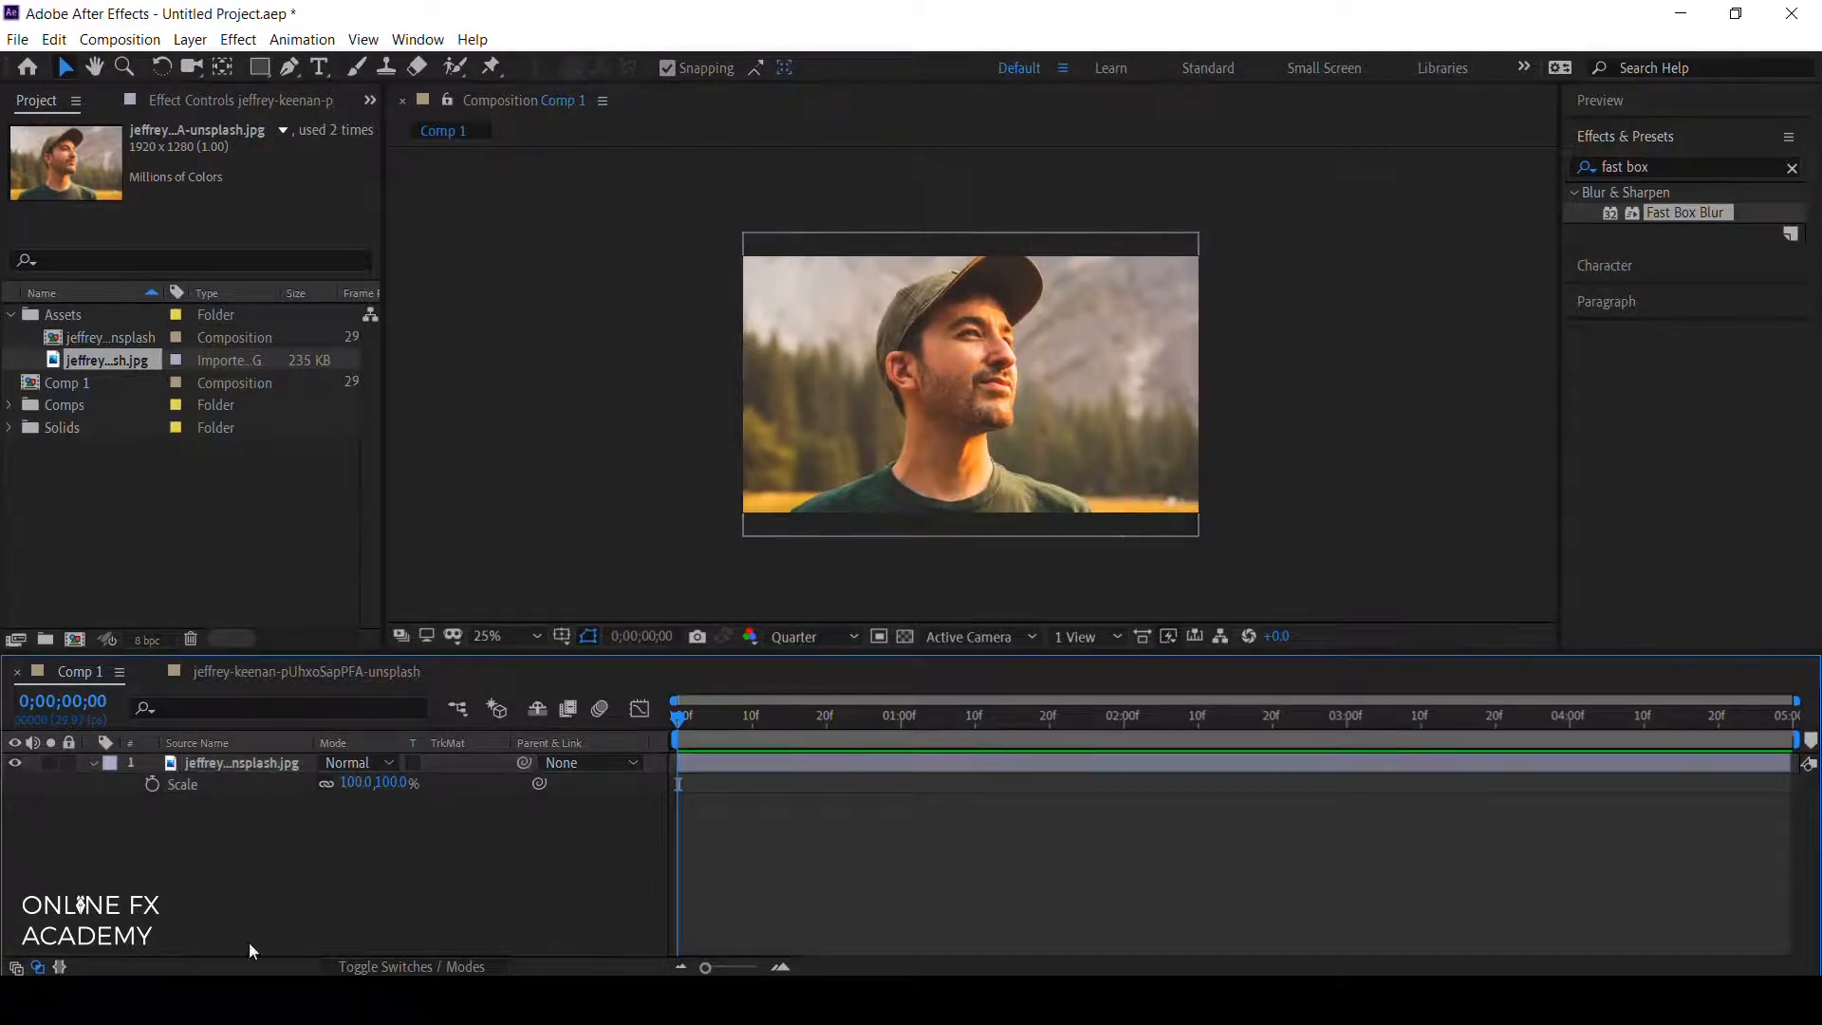
Place the depth map composition below the photo layer in Comp 1 and hide it.
click(116, 342)
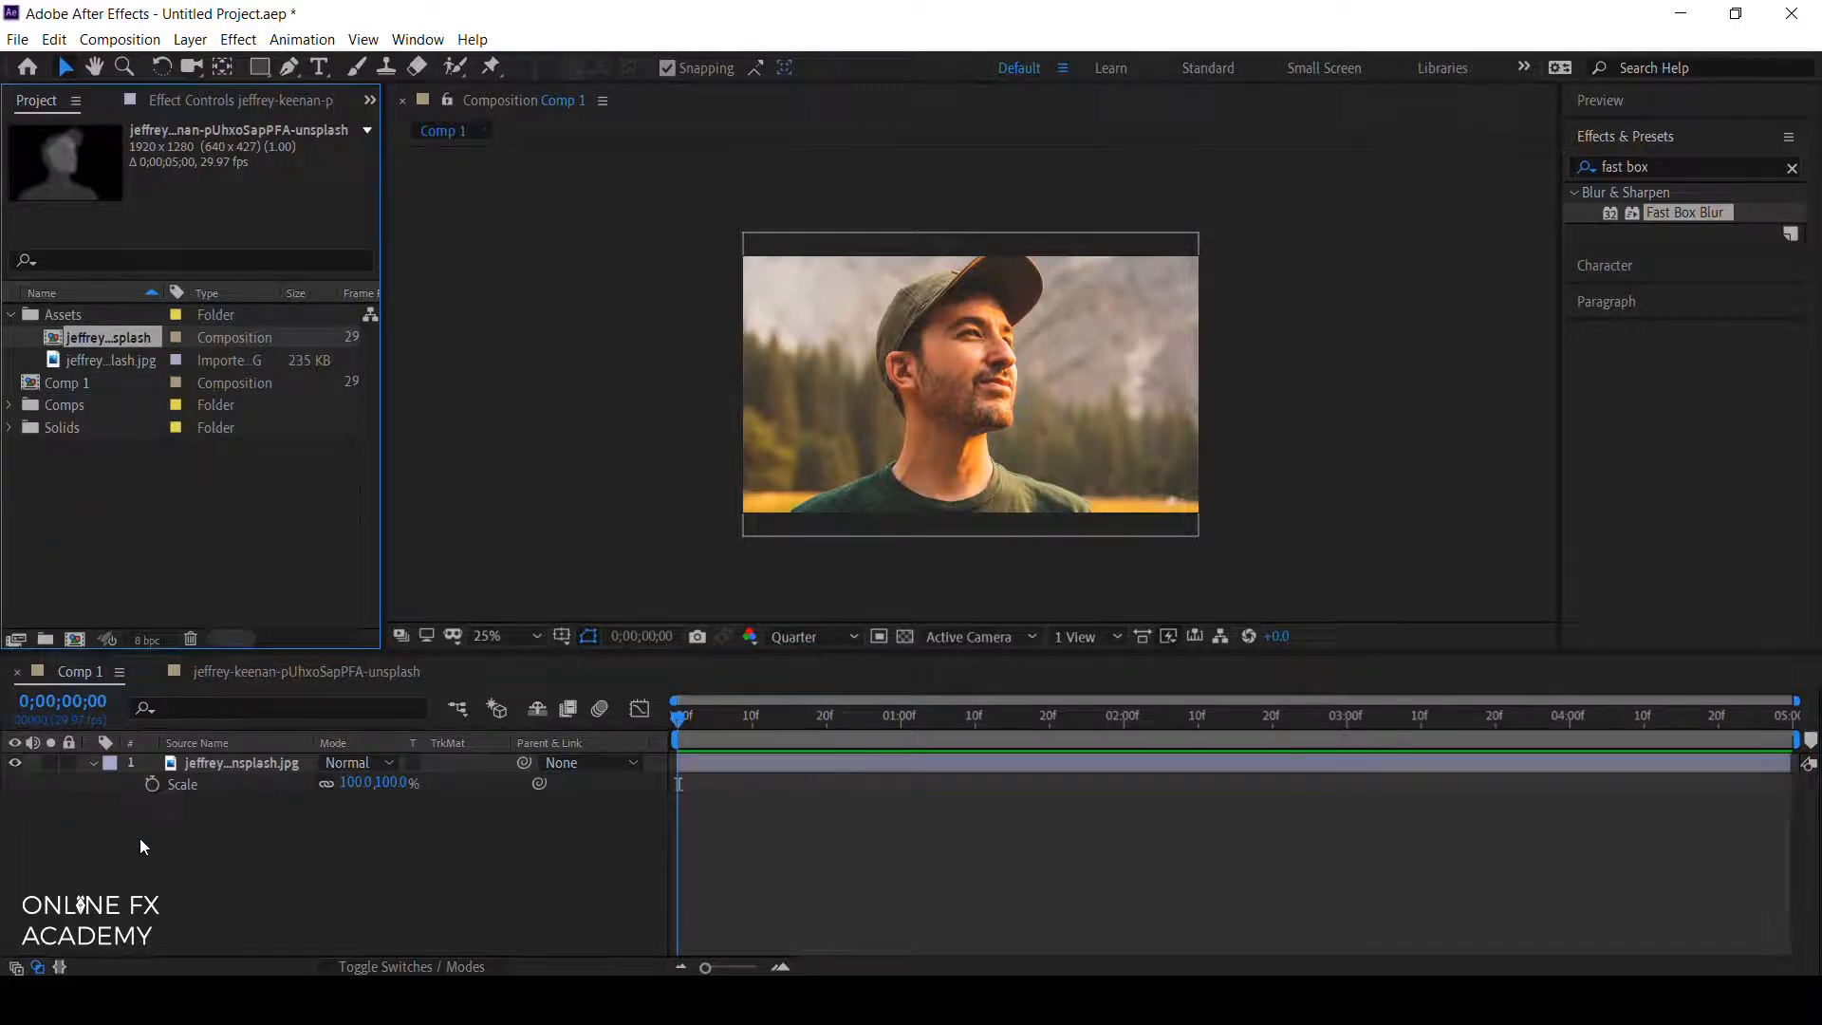
drag(140, 839, 139, 840)
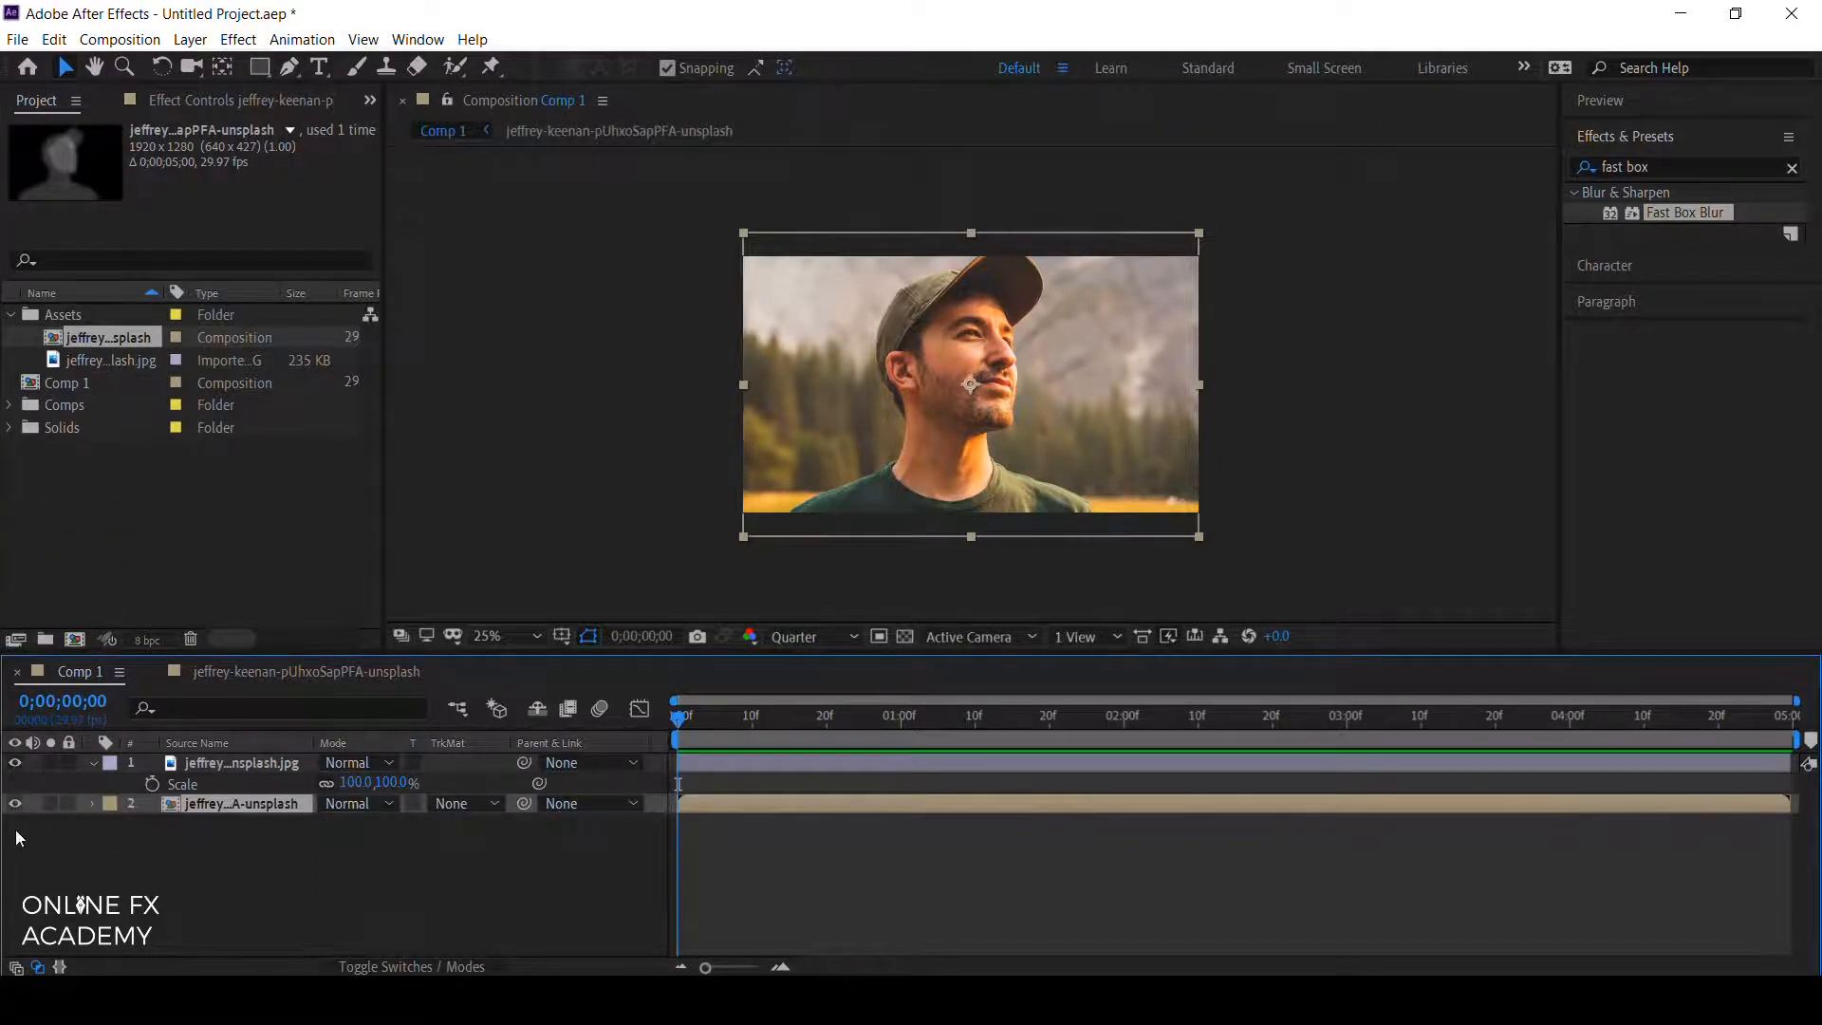
click(15, 803)
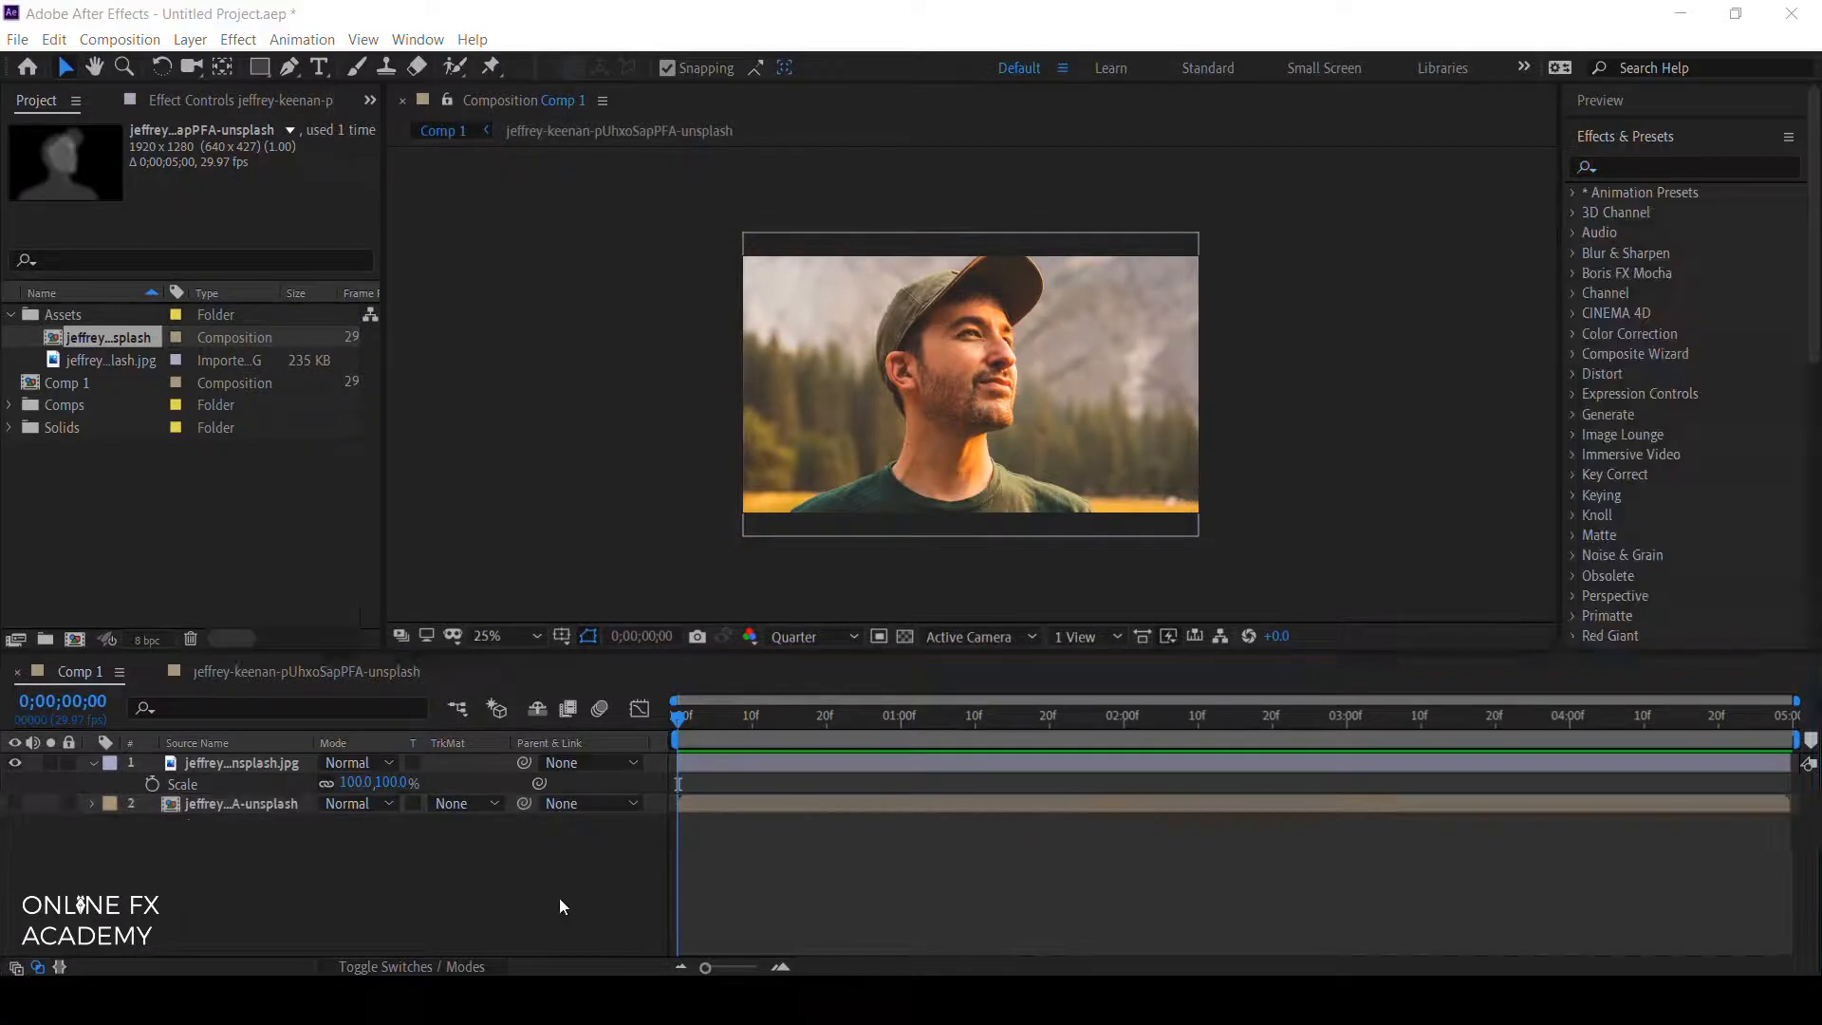
Apply the Displacement Map effect to the photo layer and choose the depth map composition as its displacement map layer.
click(1591, 170)
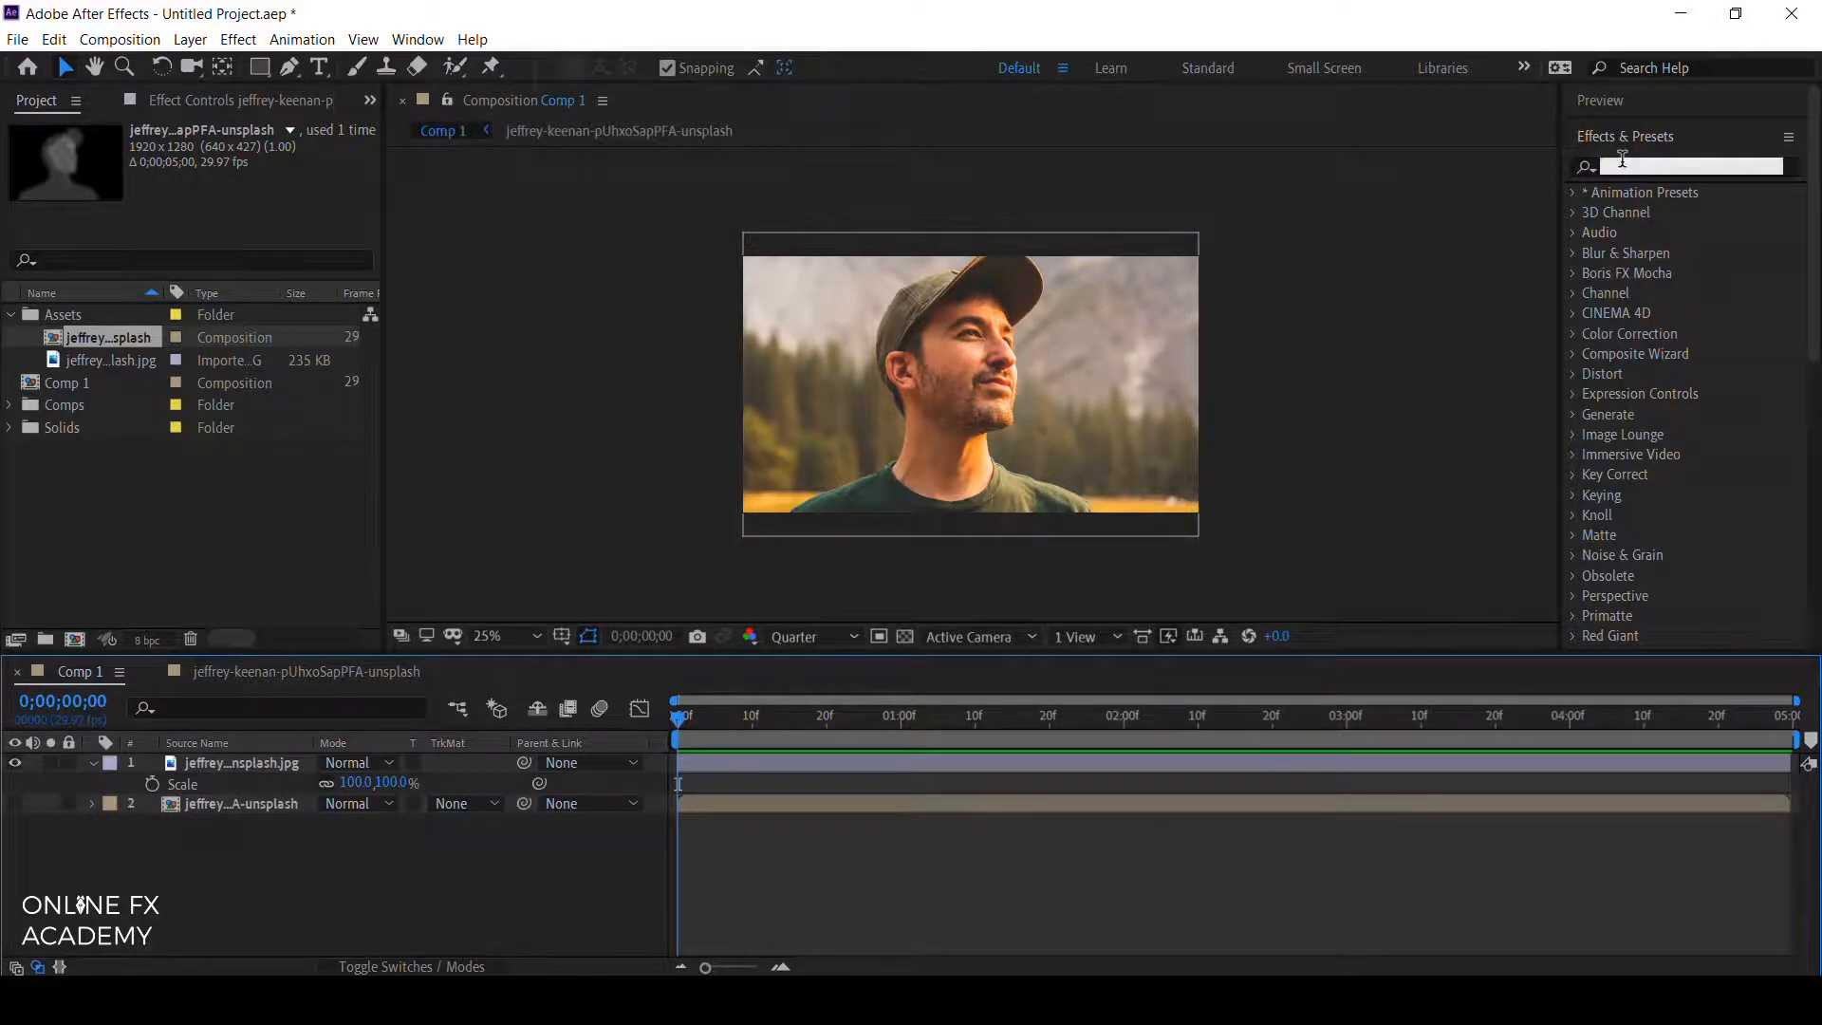
text(displa)
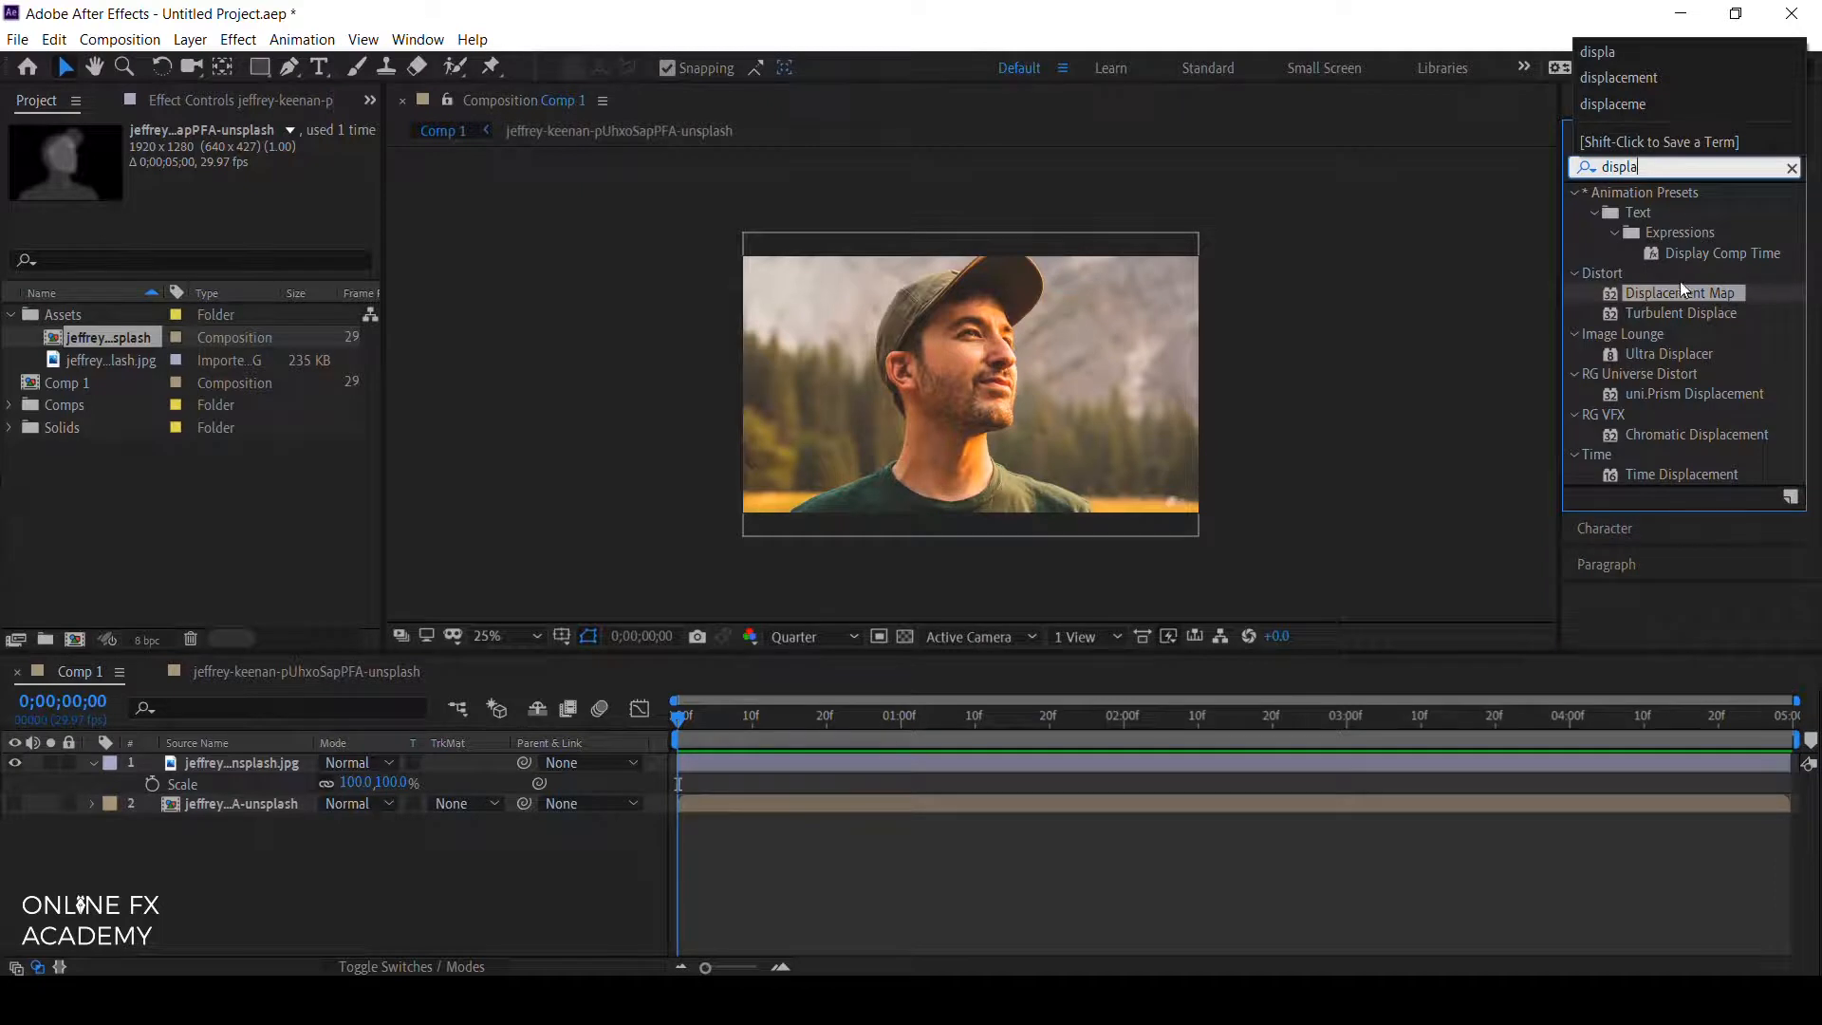
drag(1680, 290, 237, 764)
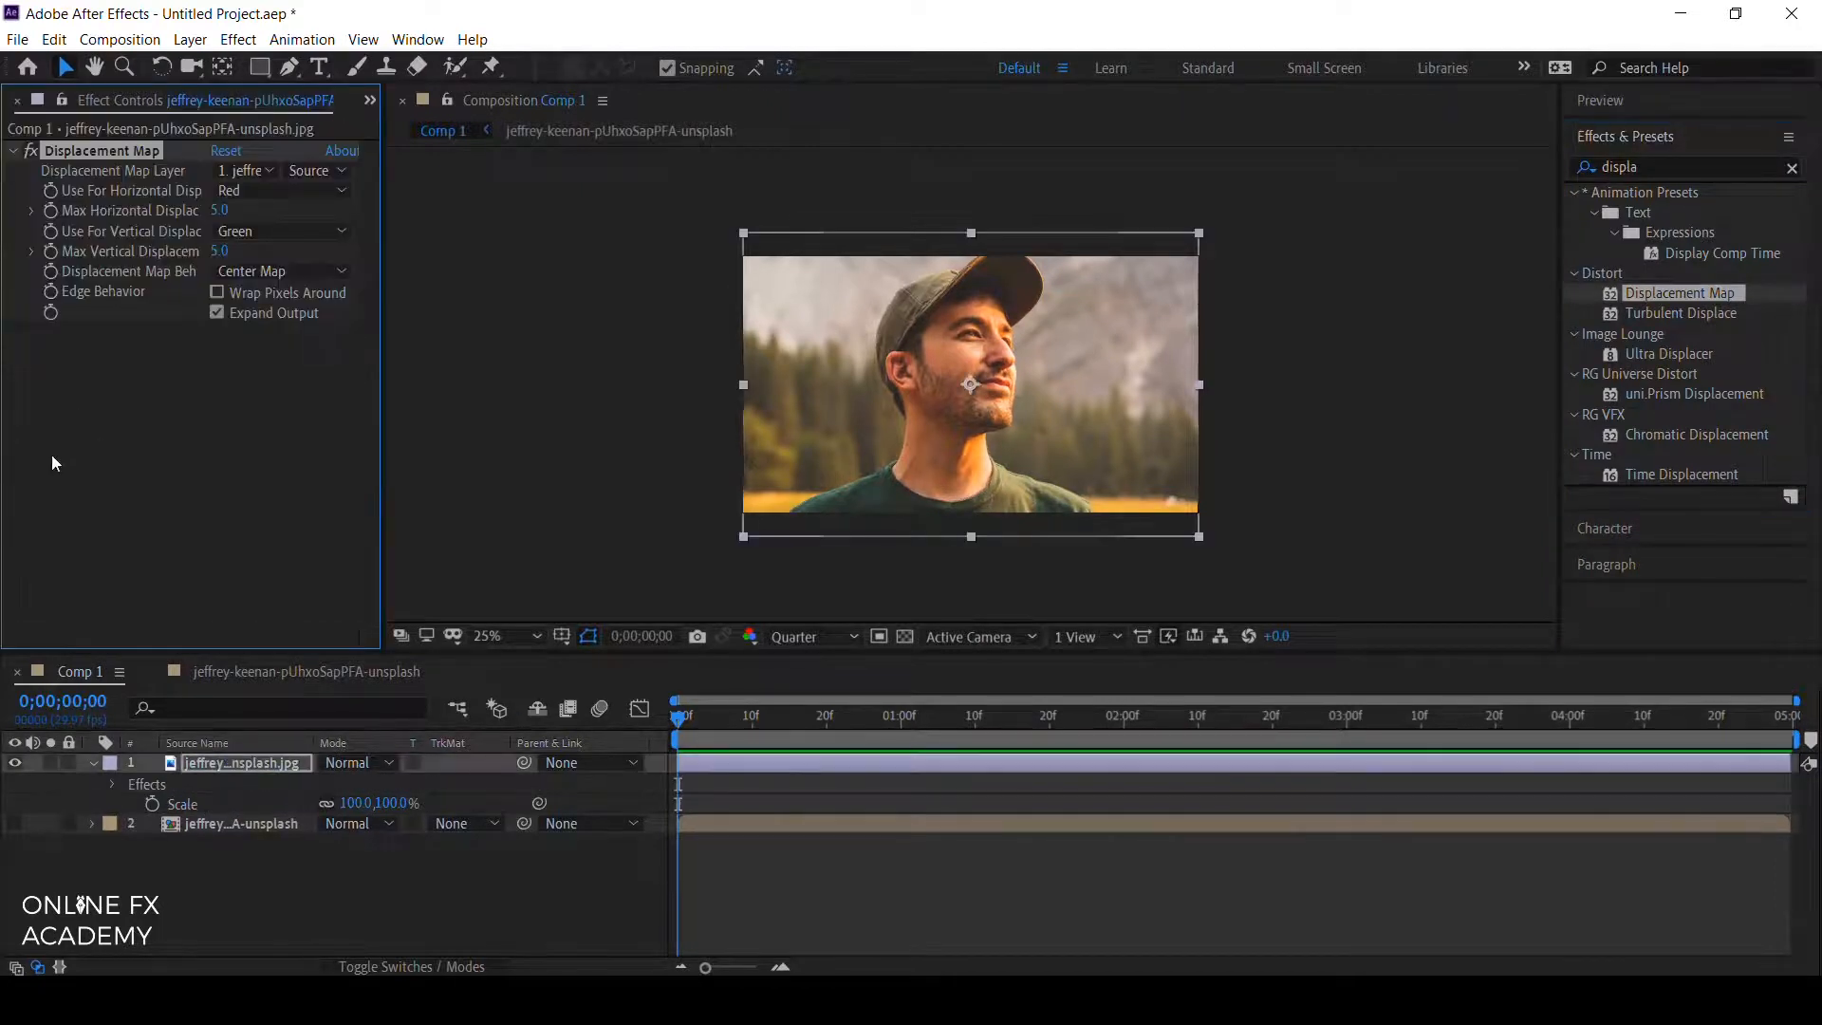
click(250, 175)
click(270, 247)
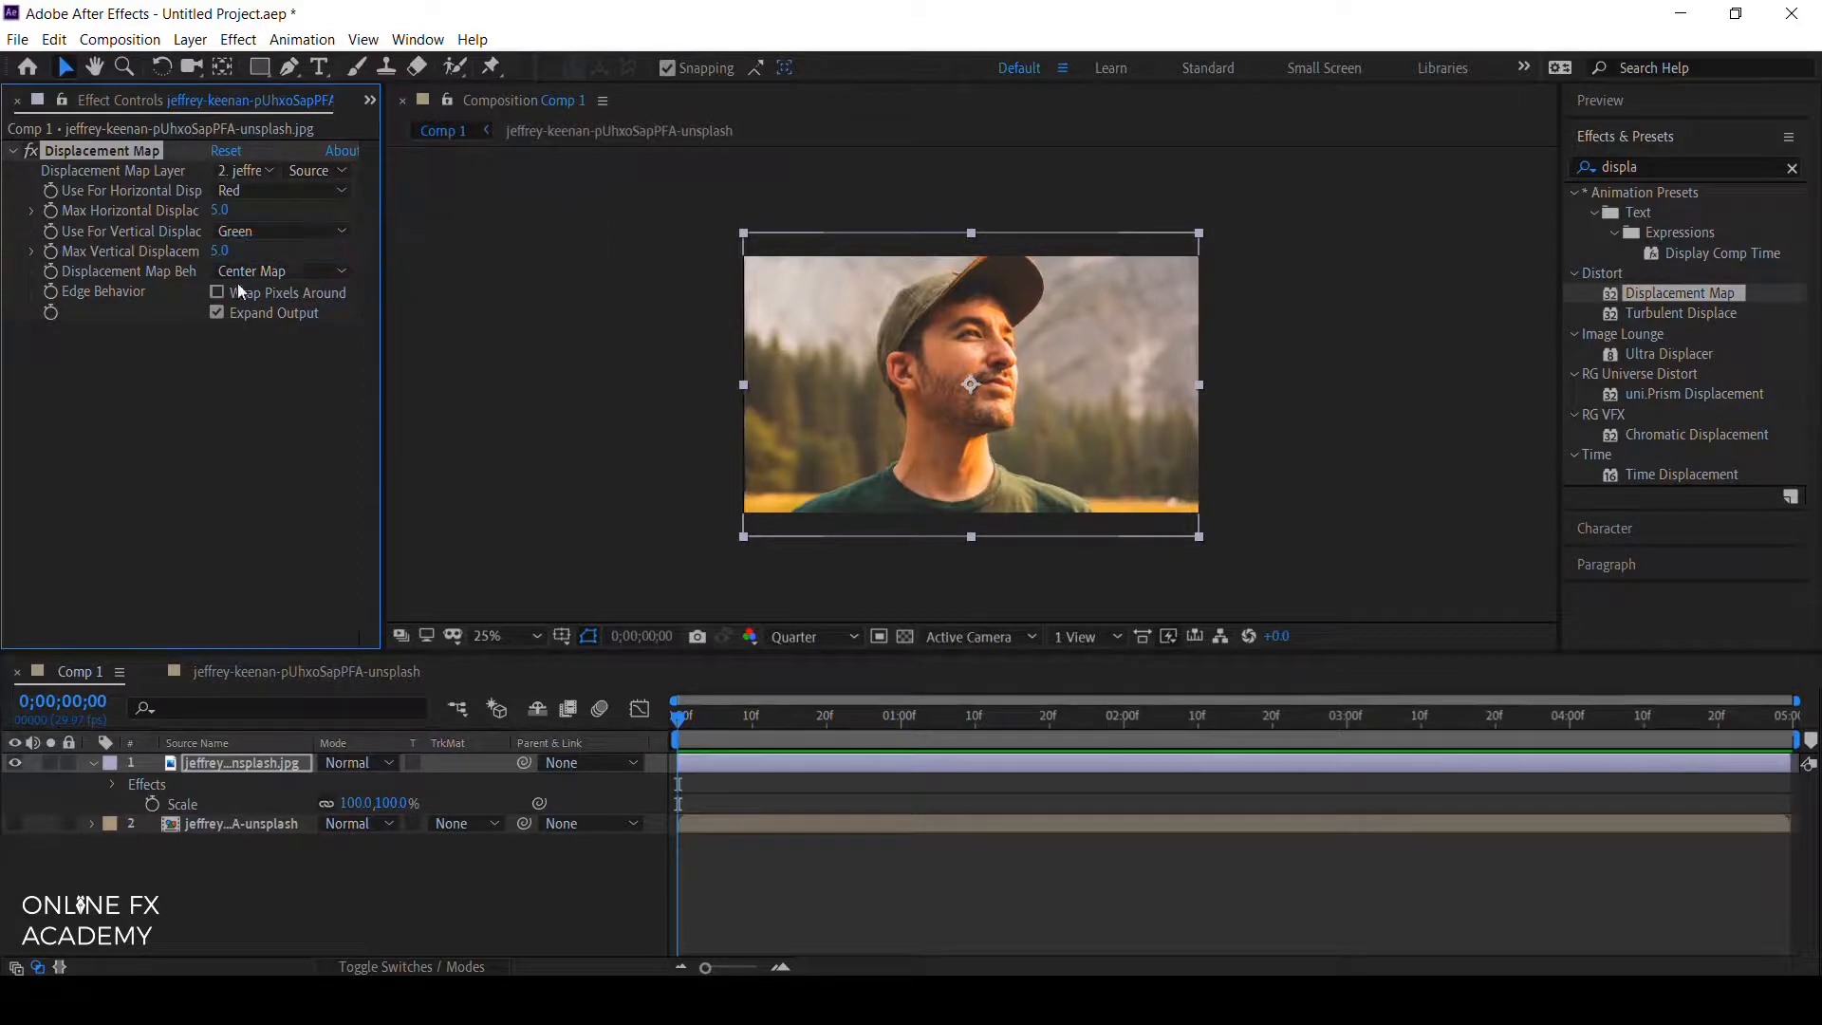
Set both the horizontal and vertical displacement sources of the Displacement Map effect to Luminance.
click(259, 200)
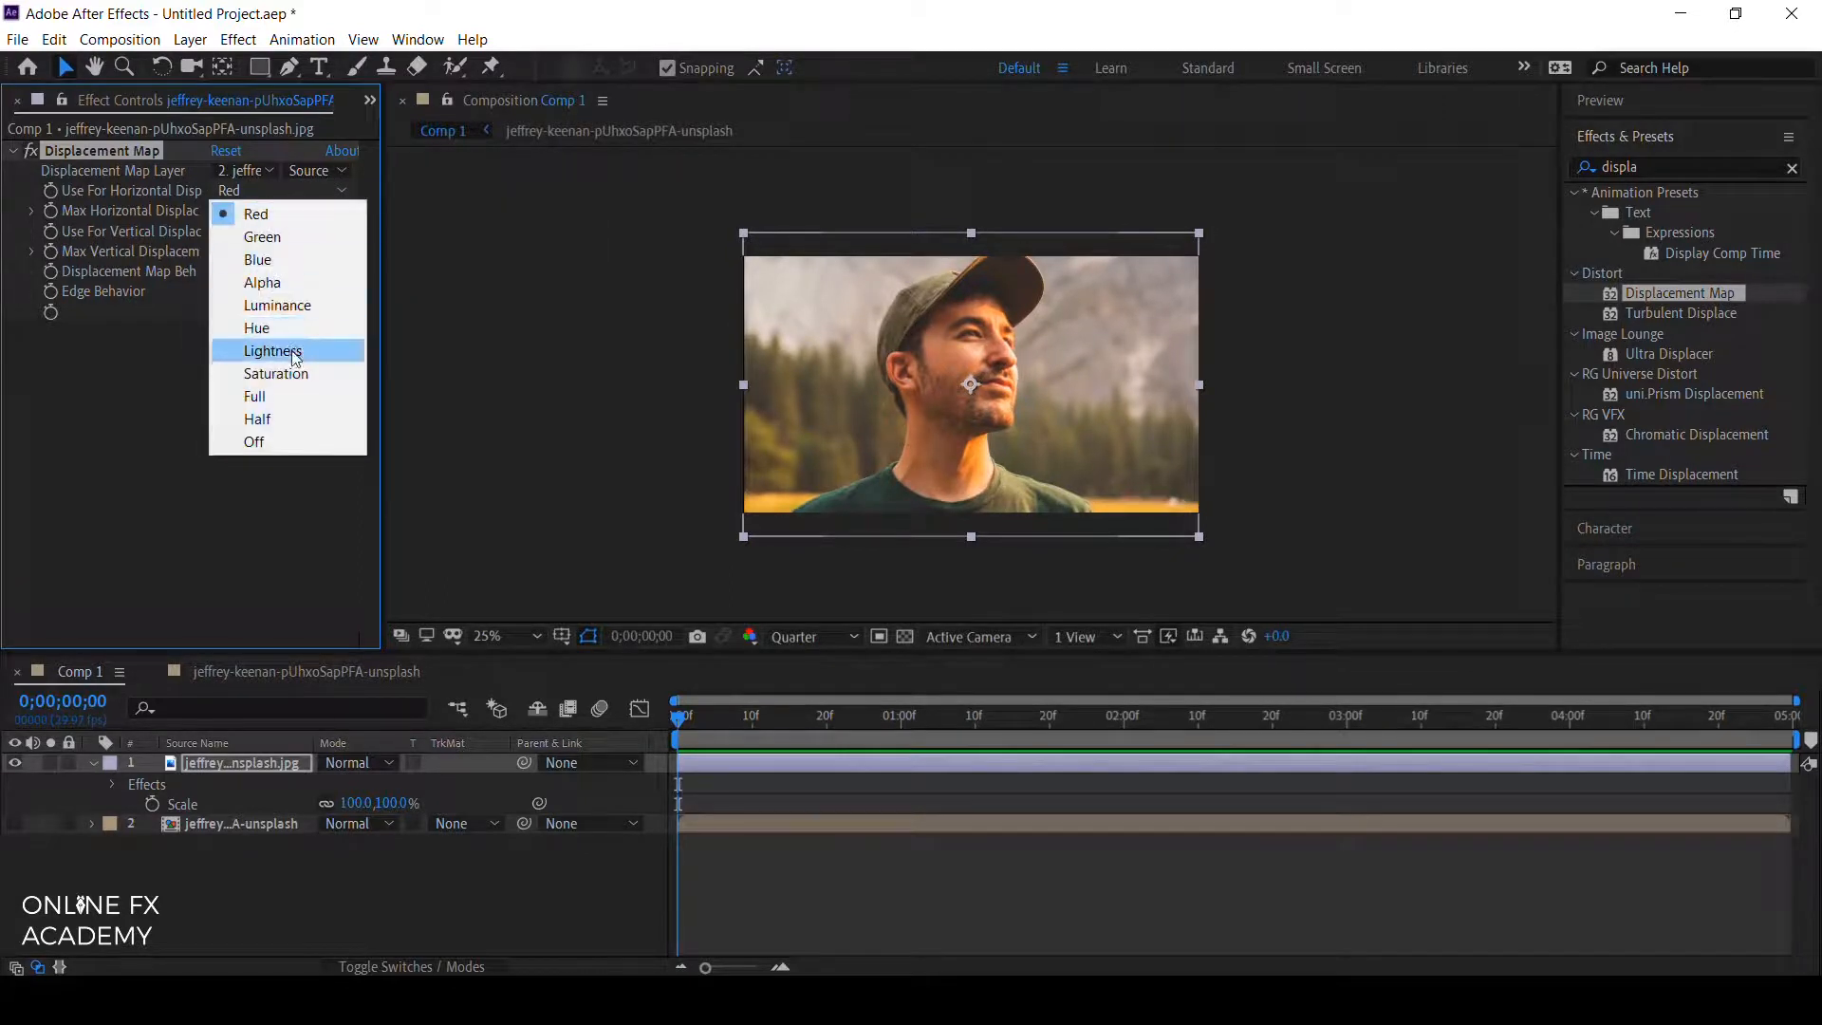
click(301, 309)
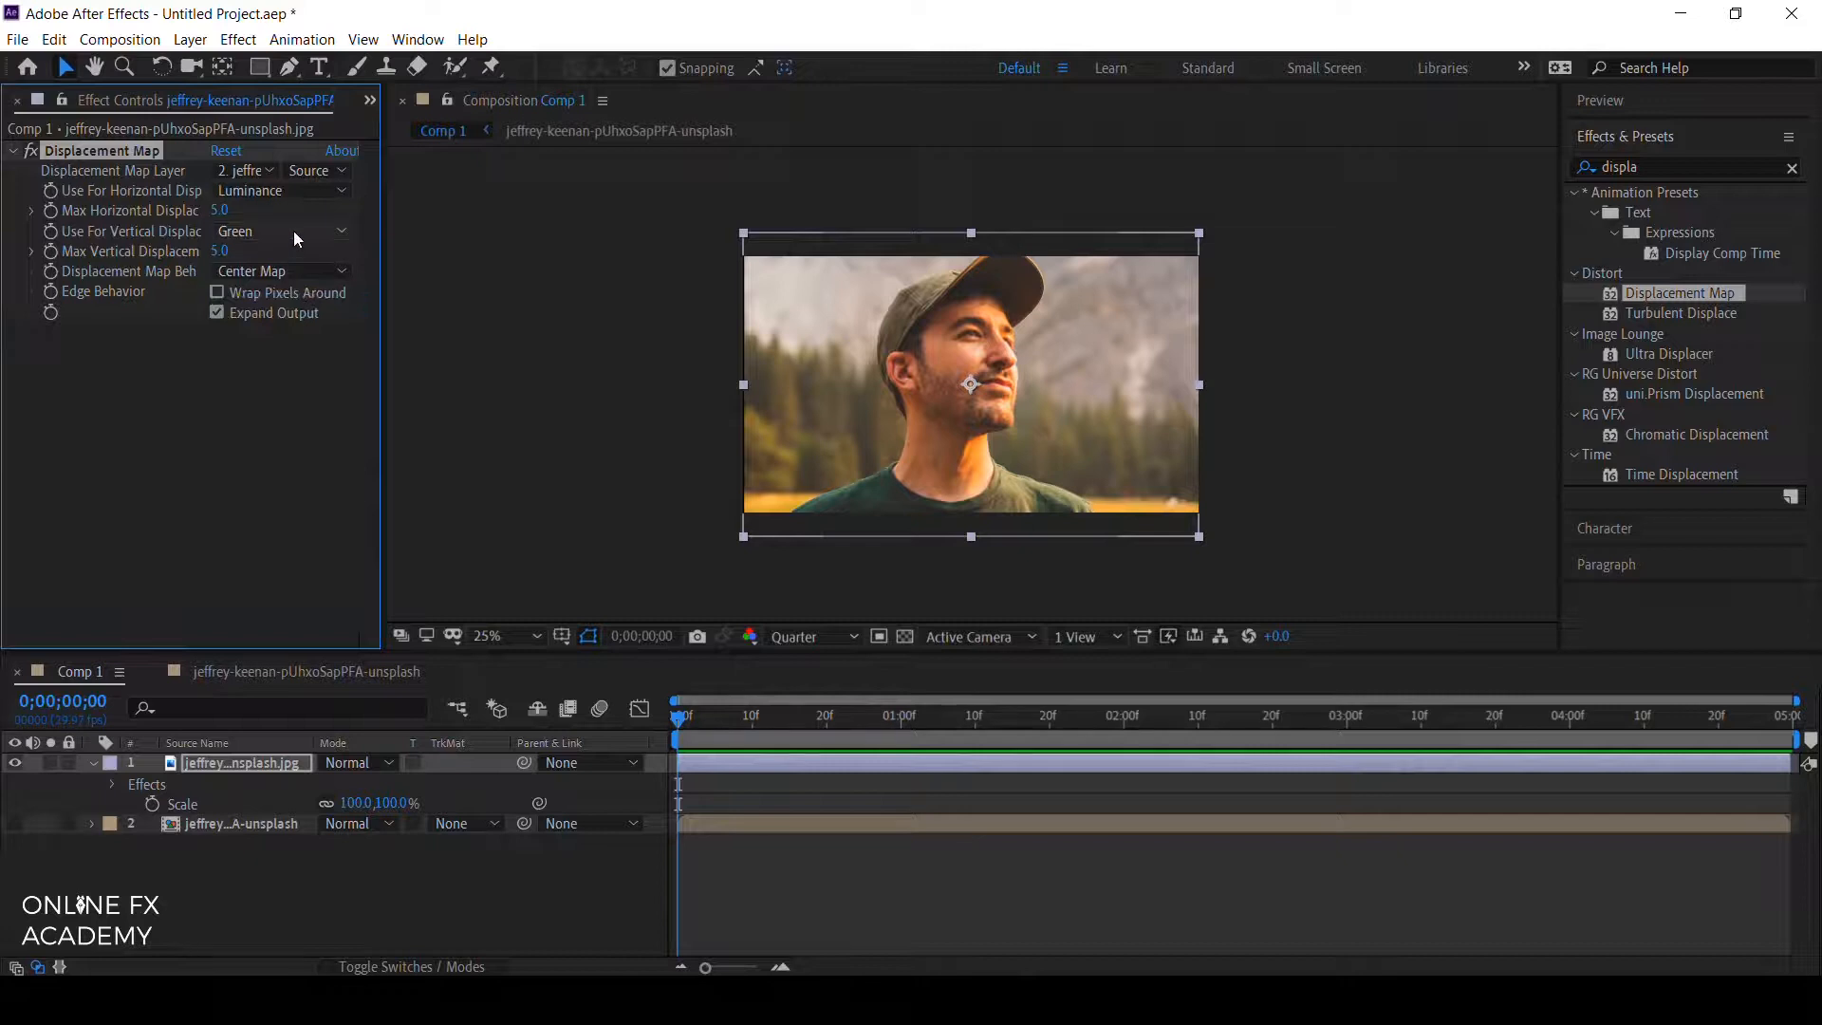
click(293, 232)
click(292, 350)
Test different maximum horizontal displacement amounts on the photo and set the preview resolution to Third.
mouse_move(219, 210)
mouse_down()
mouse_move(253, 209)
mouse_move(196, 218)
mouse_move(233, 231)
mouse_up()
key(period)
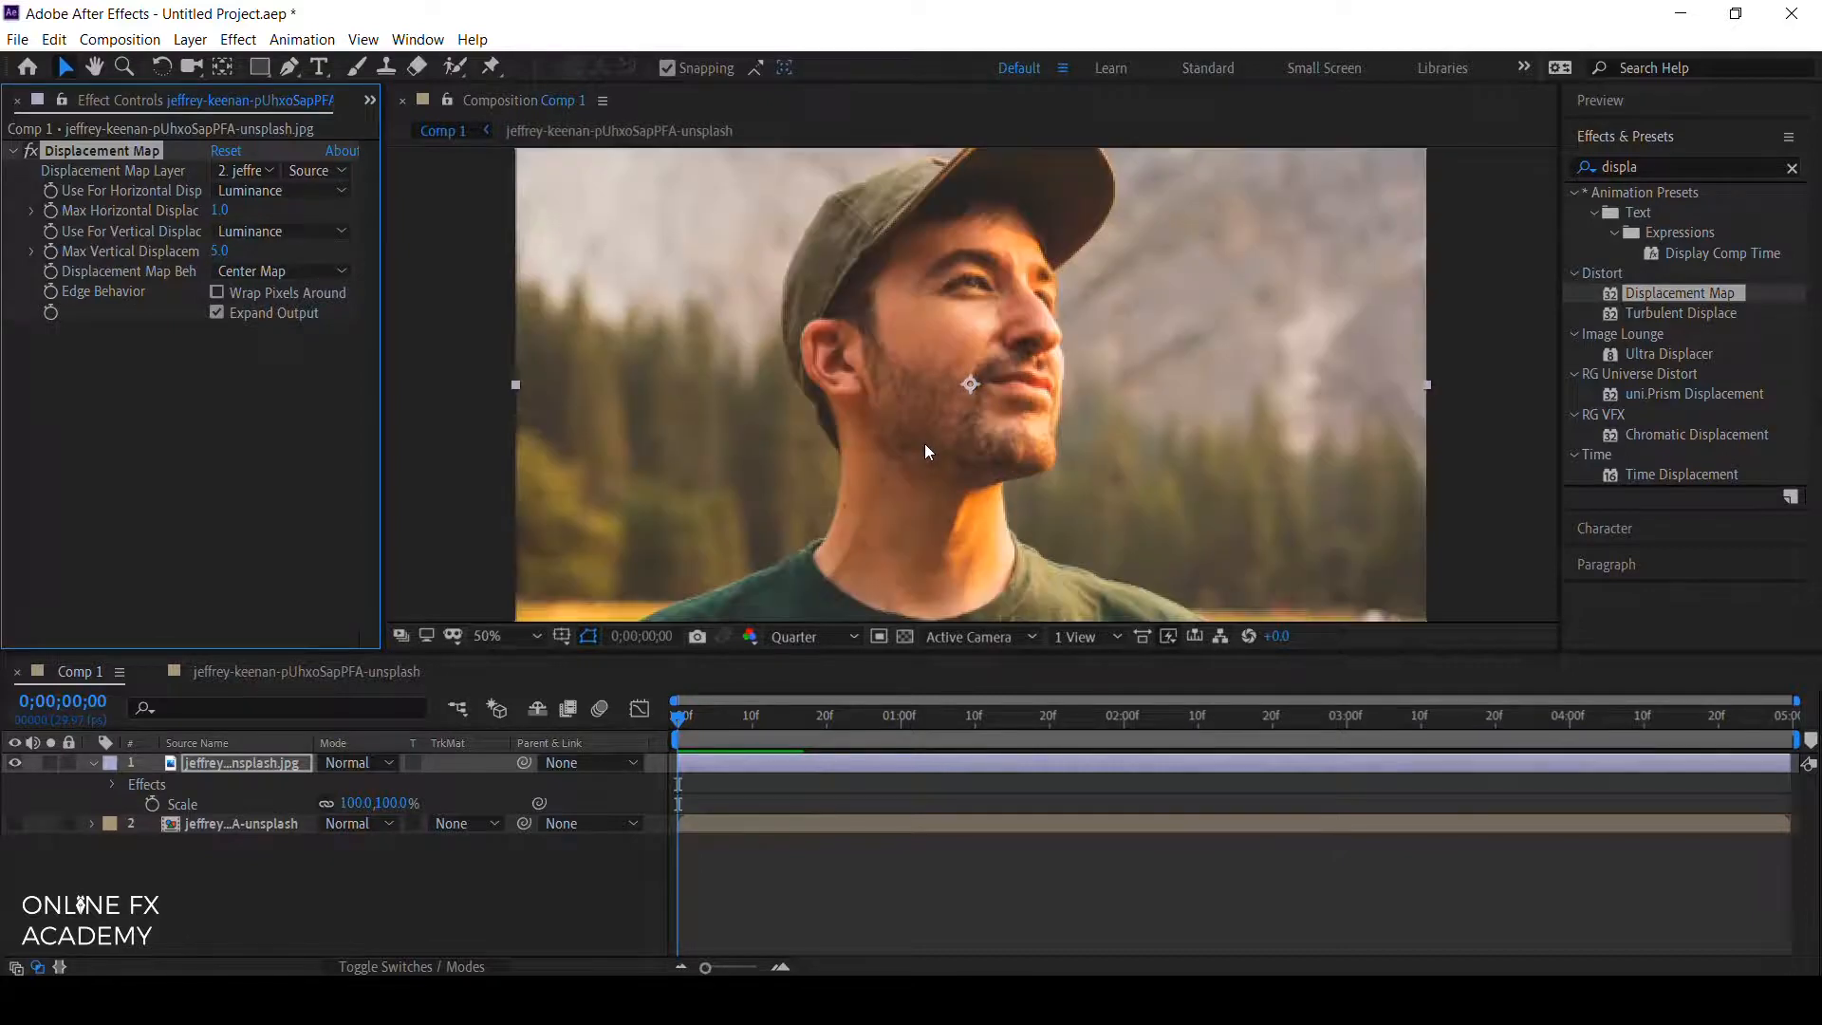
click(818, 636)
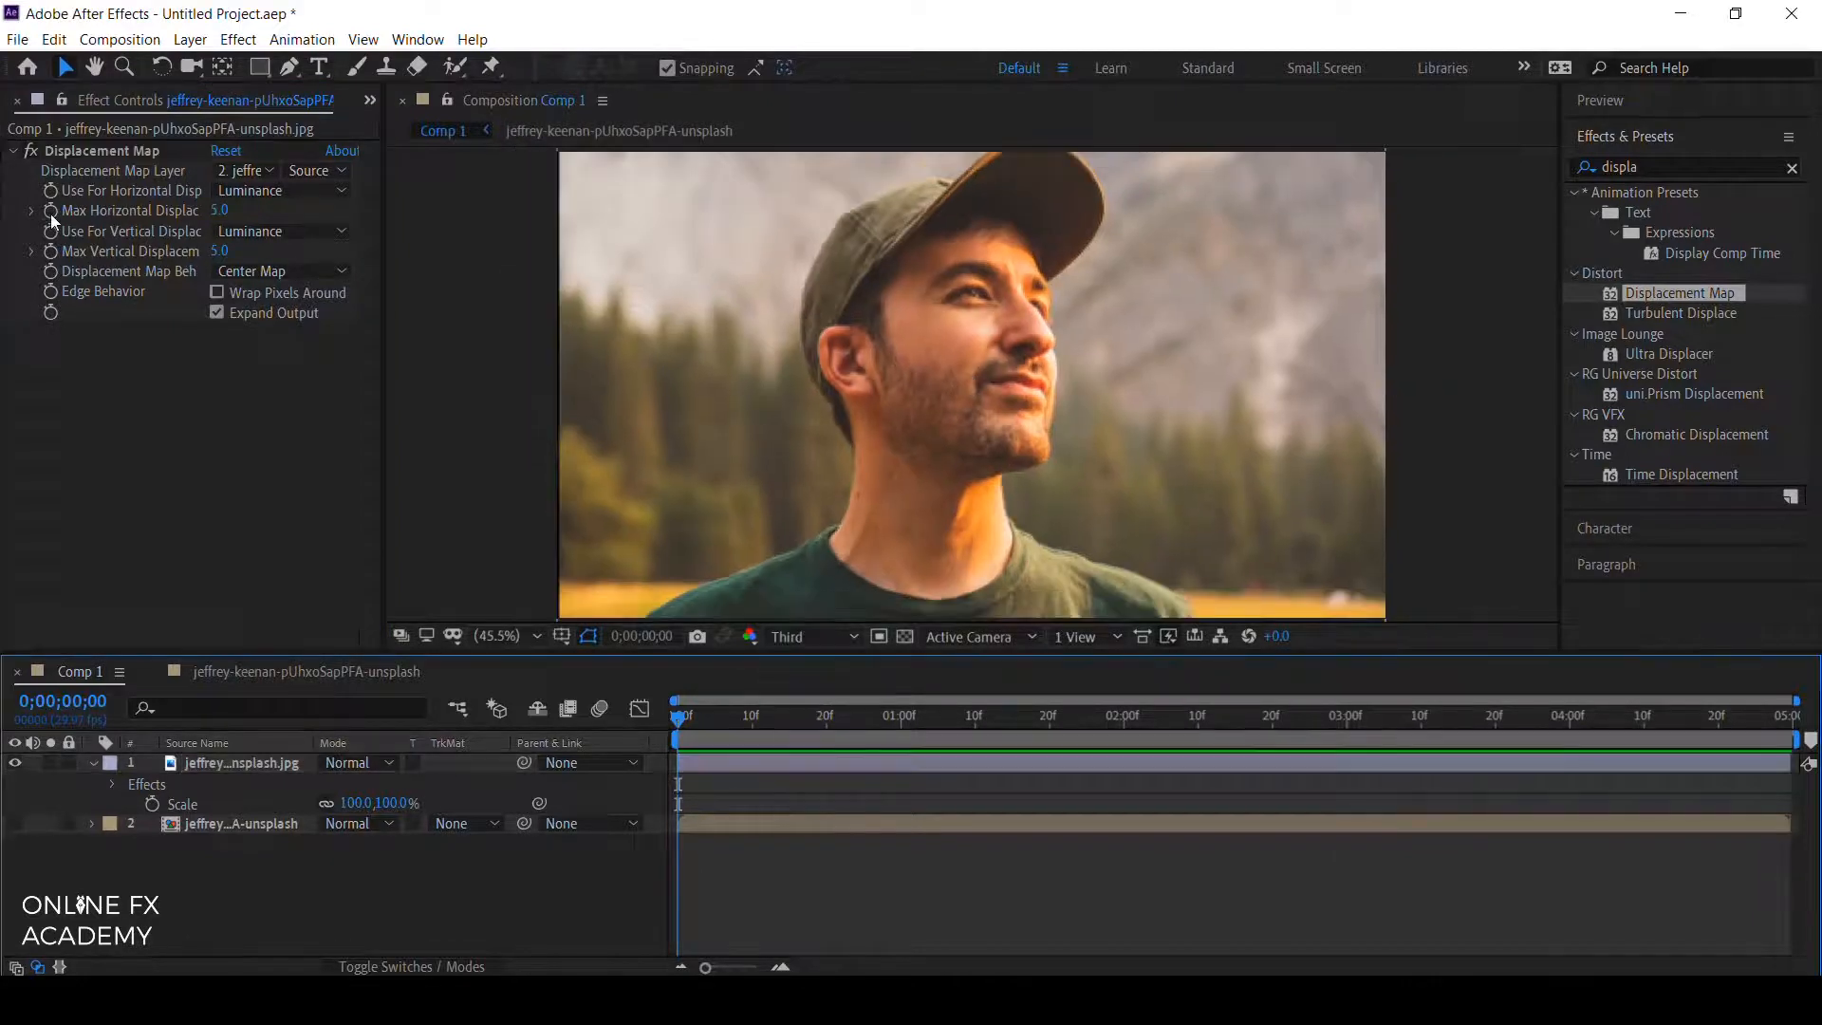
Keyframe the maximum horizontal displacement at -49 and the maximum vertical displacement at -44 on the first frame.
click(50, 213)
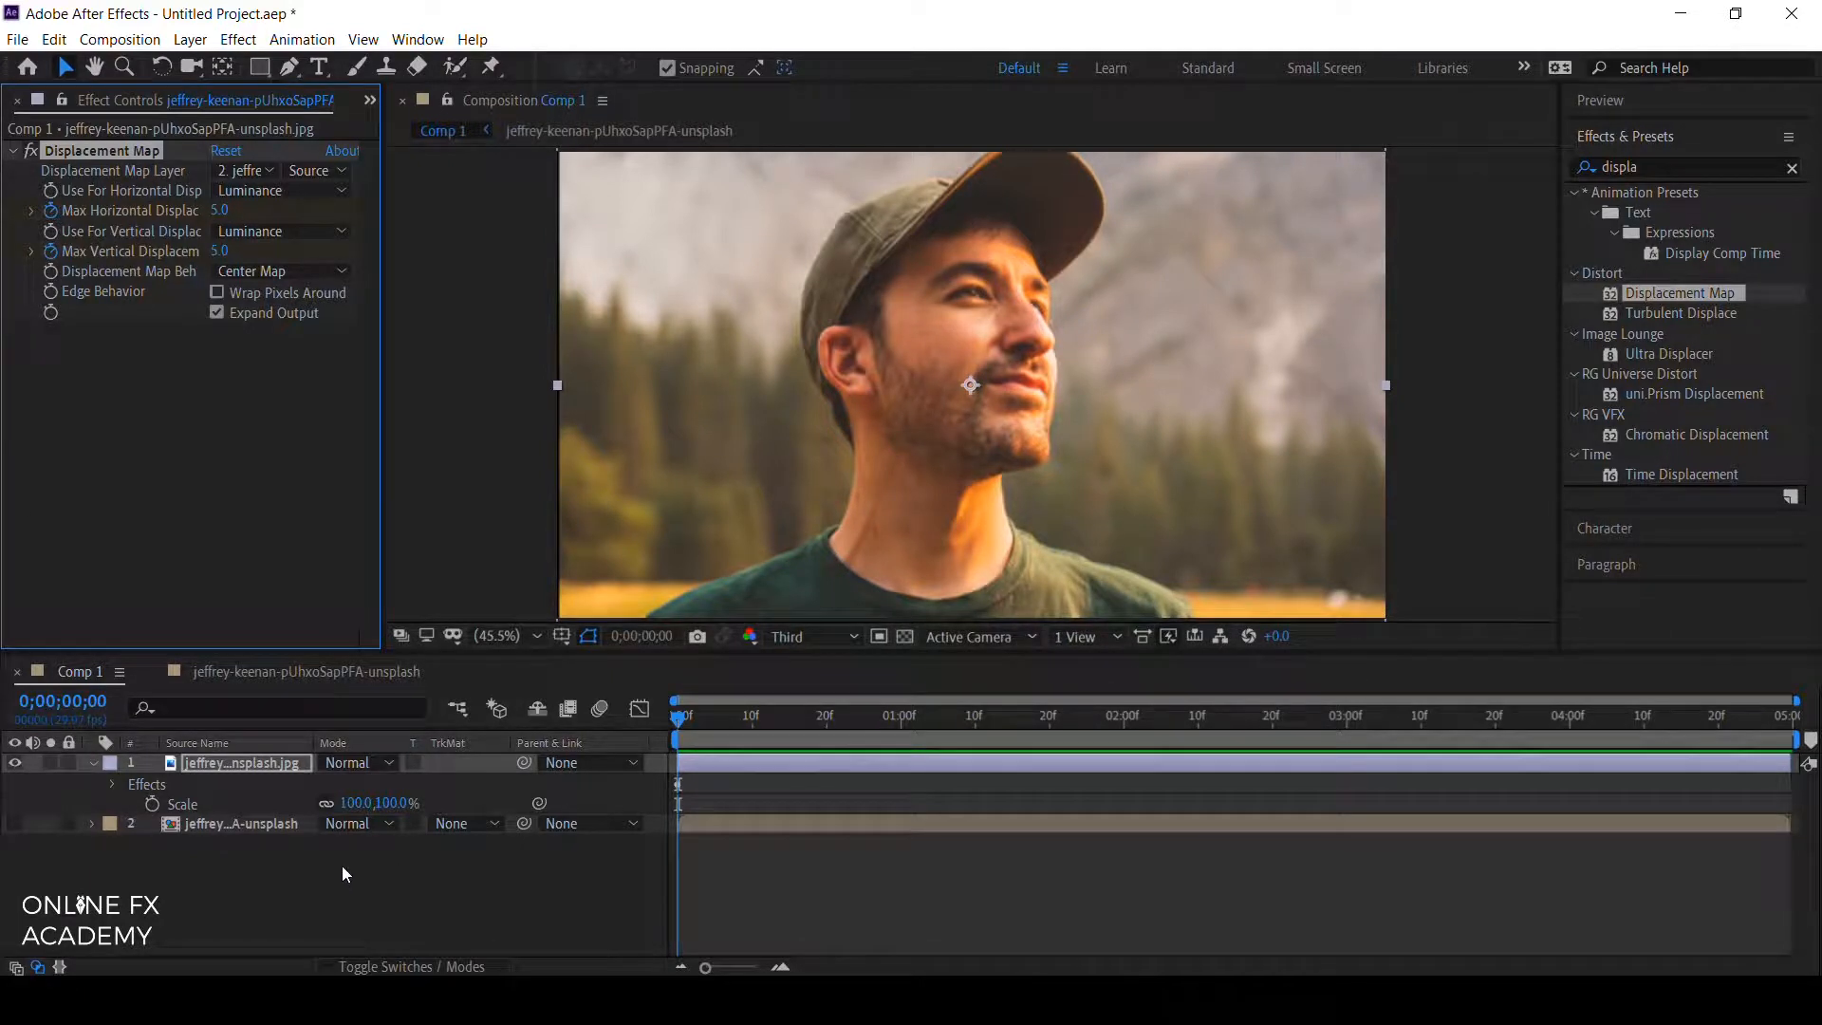
key(u)
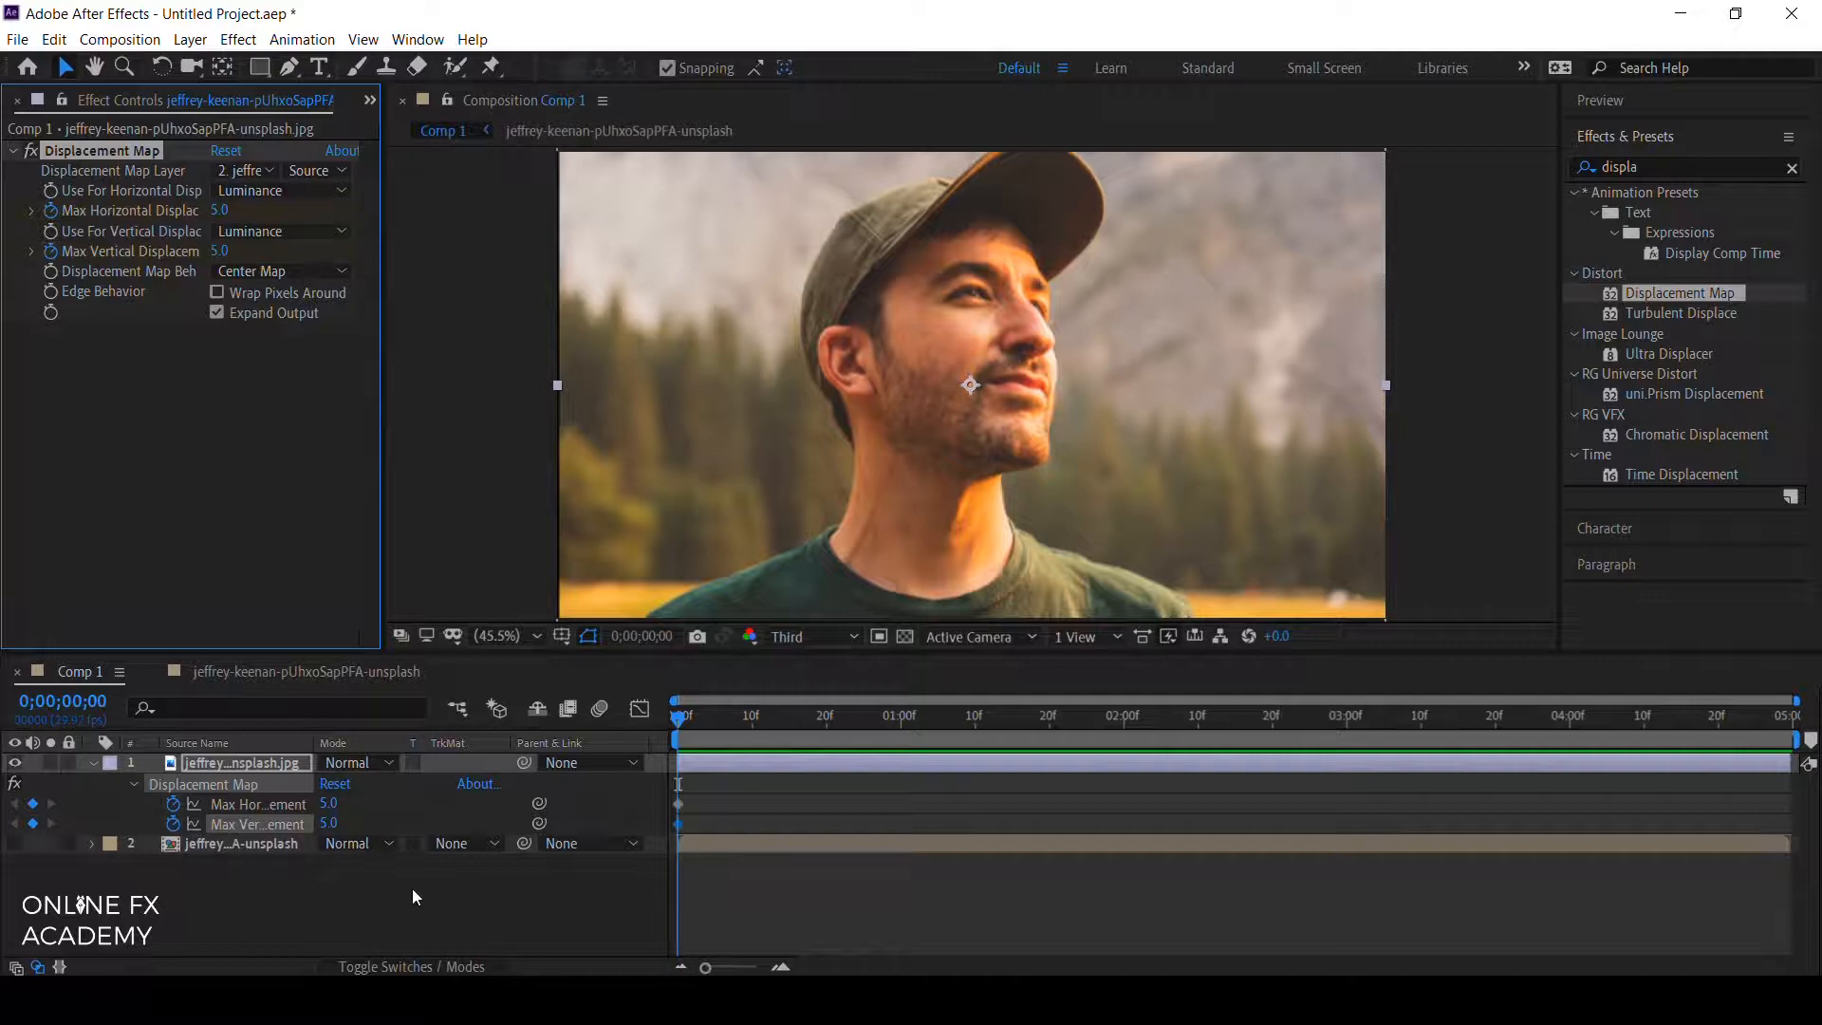
drag(328, 802, 272, 821)
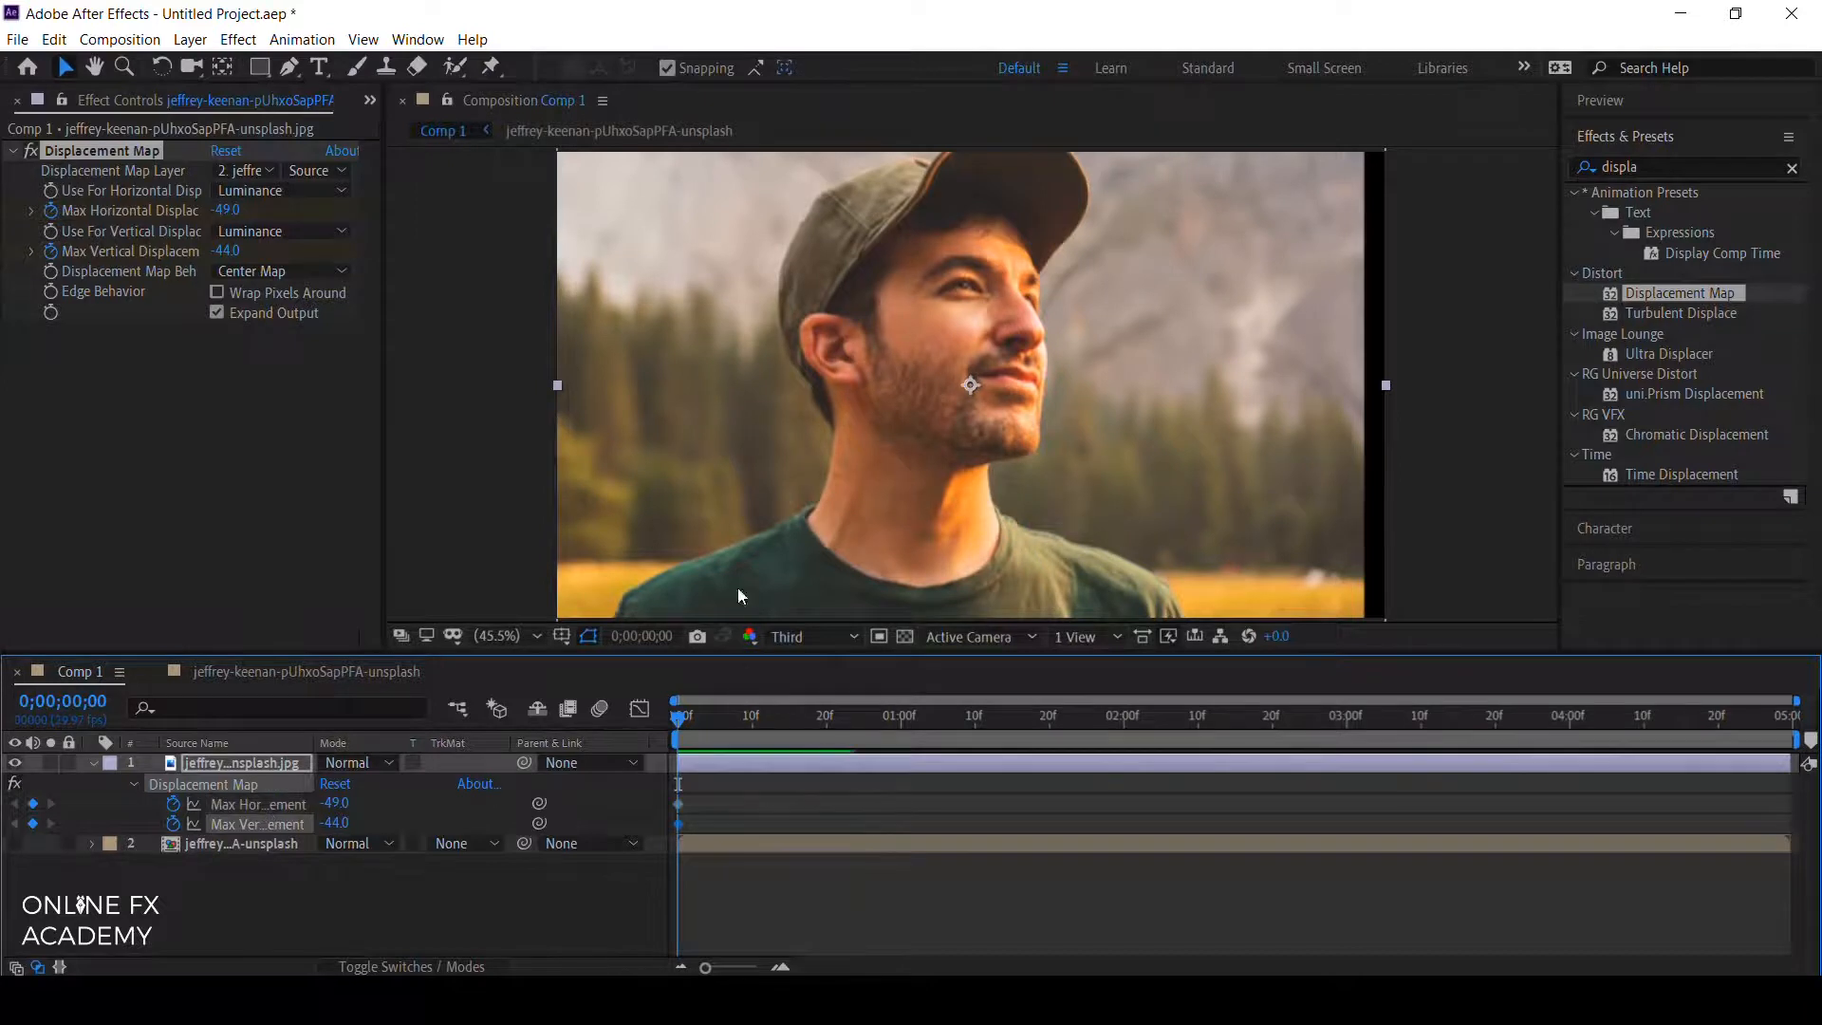
At 0;00;04;29, keyframe the maximum horizontal displacement at 17 and the maximum vertical displacement at 19.
key(comma)
key(comma)
drag(680, 723, 1785, 721)
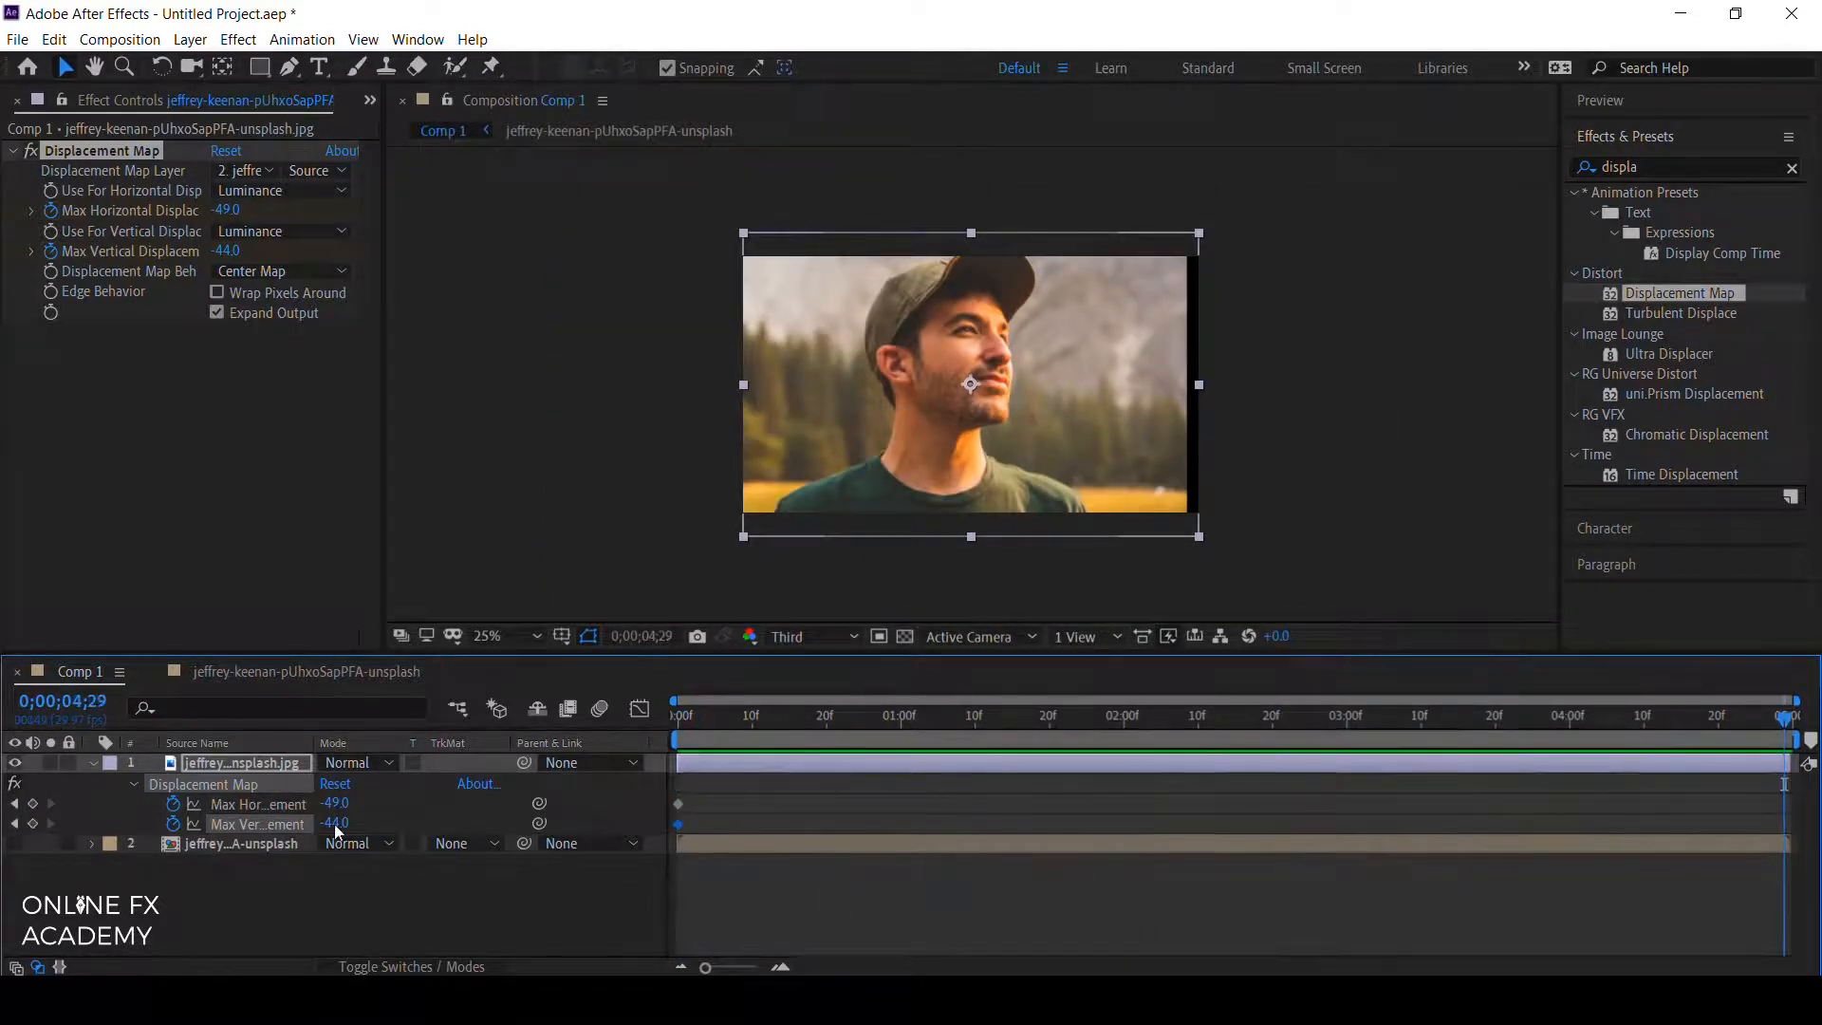
drag(337, 807, 419, 804)
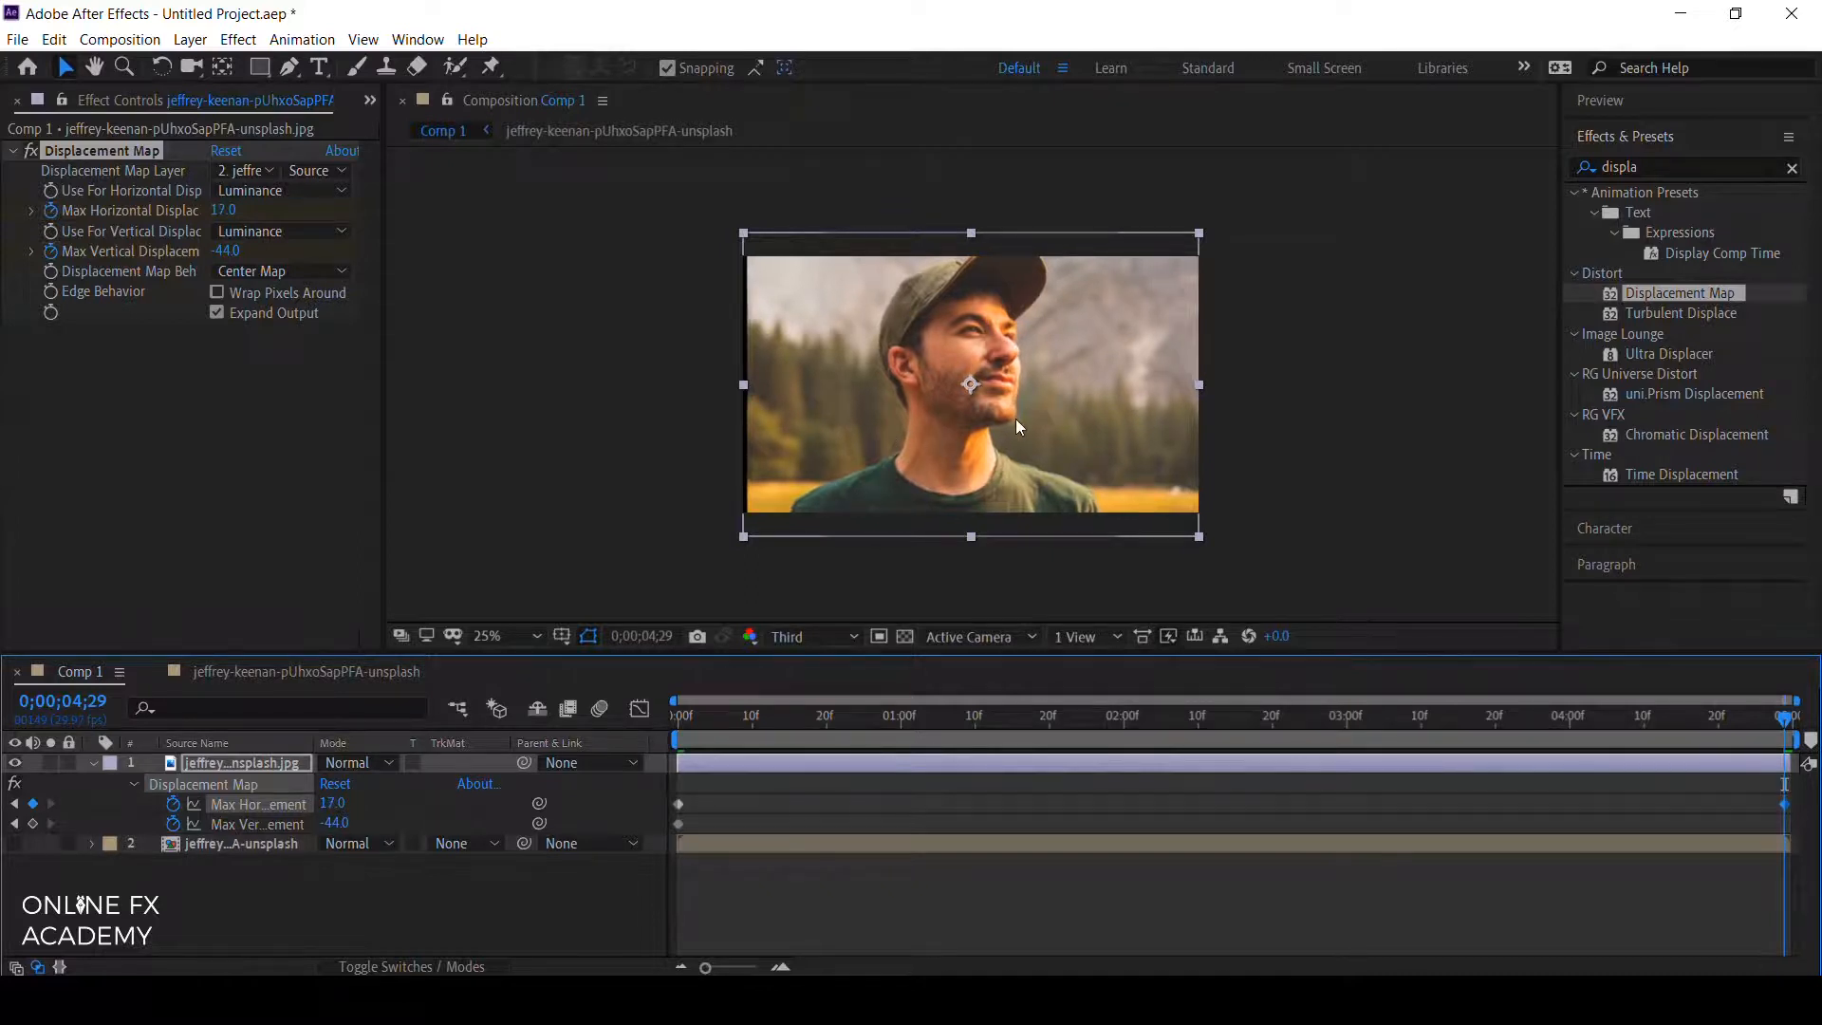
key(period)
drag(338, 823, 397, 805)
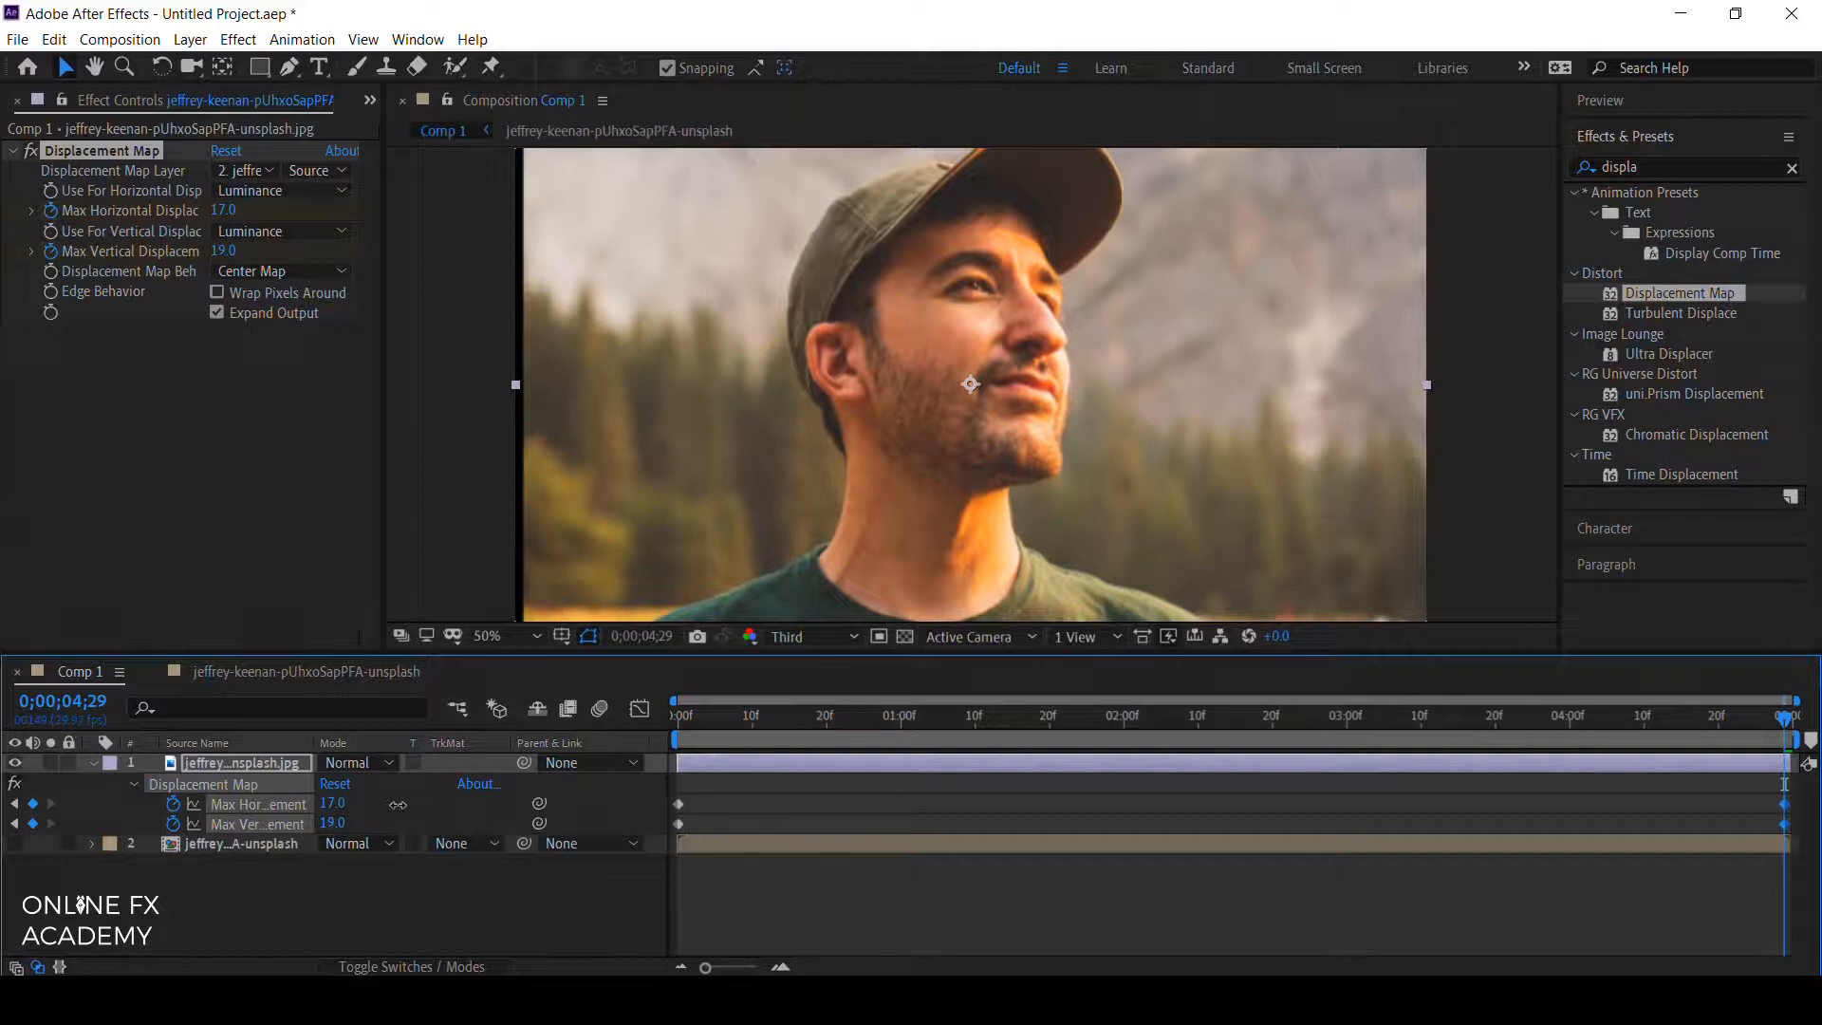
Keyframe the portrait photo layer's scale at 105% on the first frame.
drag(720, 720, 636, 732)
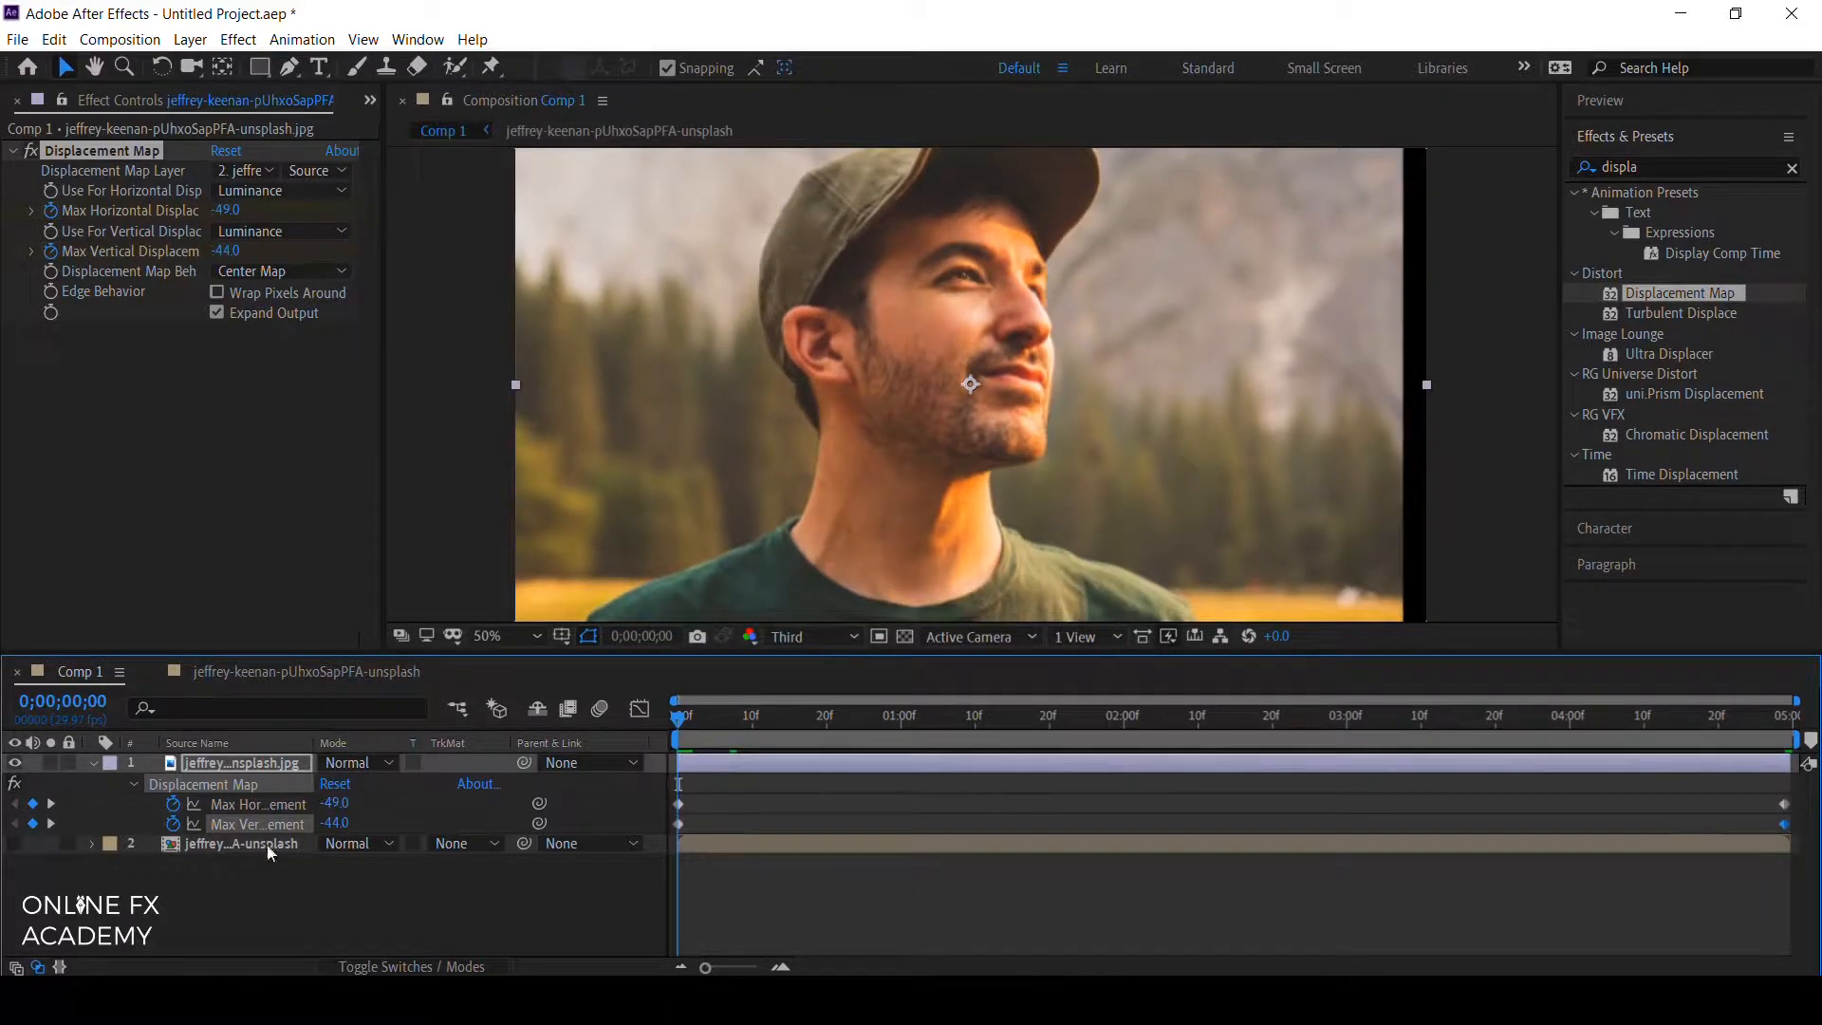
key(s)
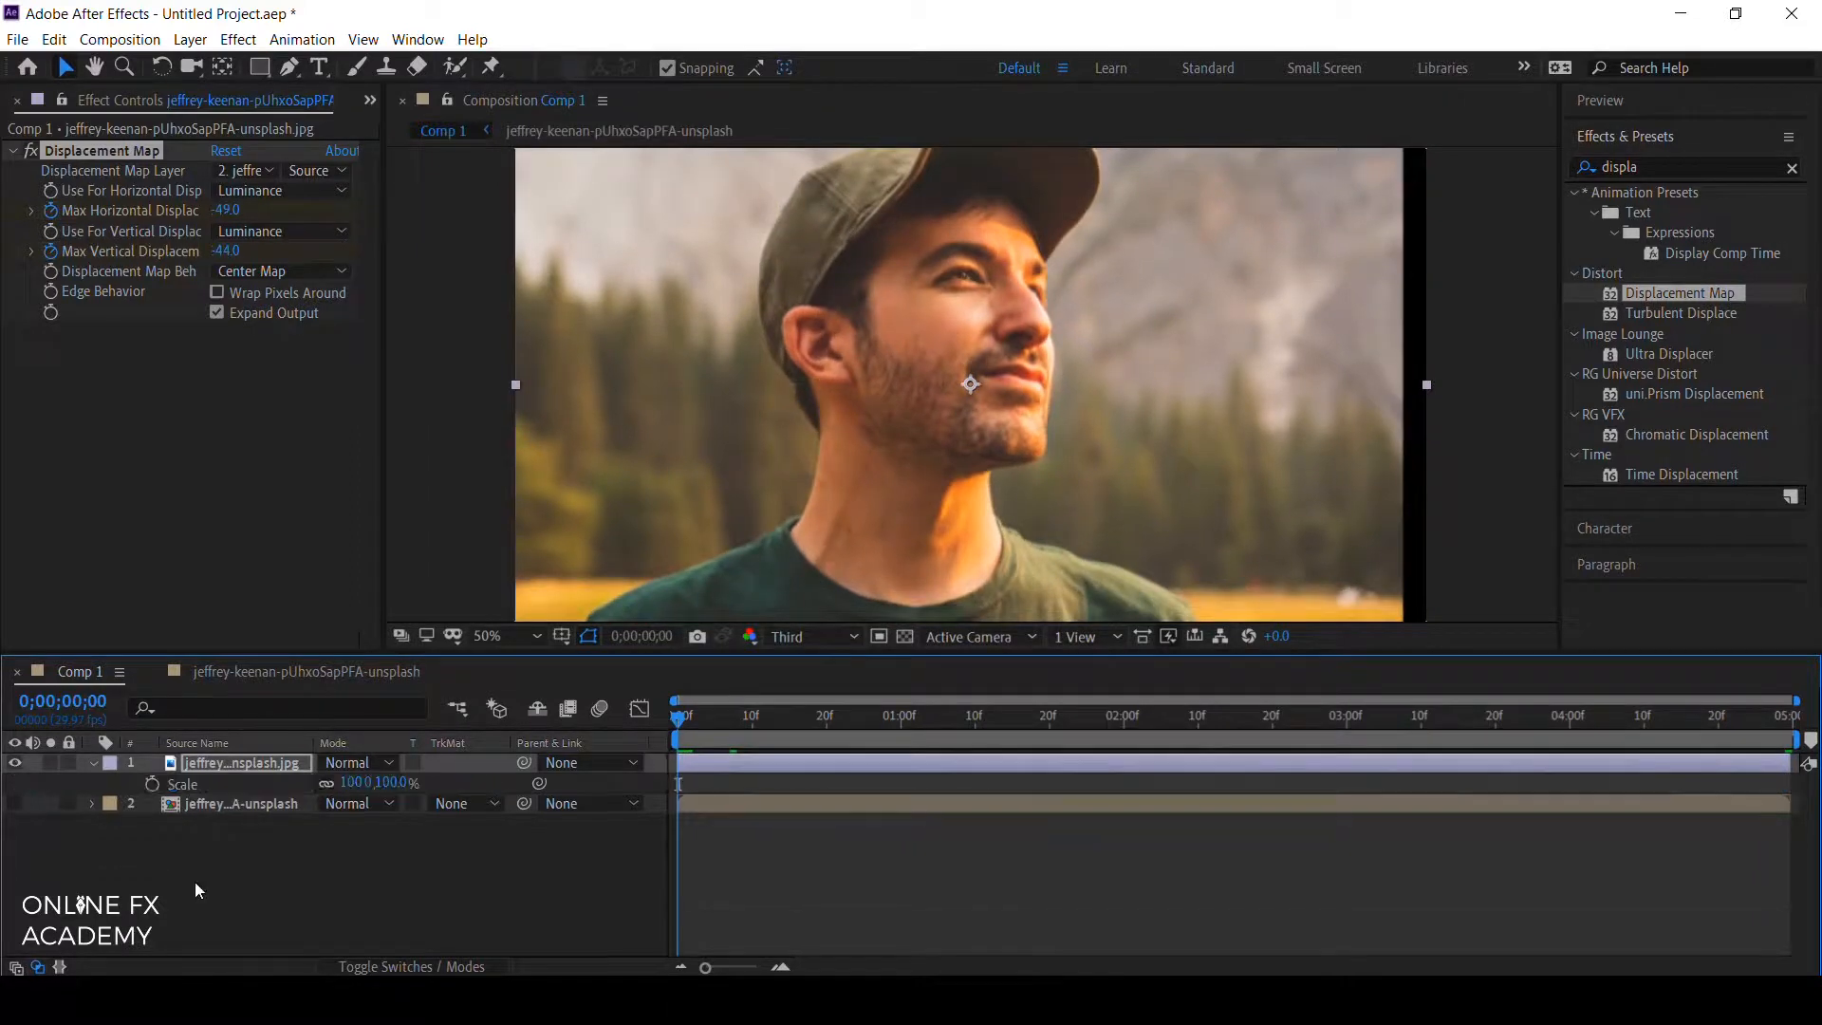
click(153, 783)
drag(356, 793, 363, 785)
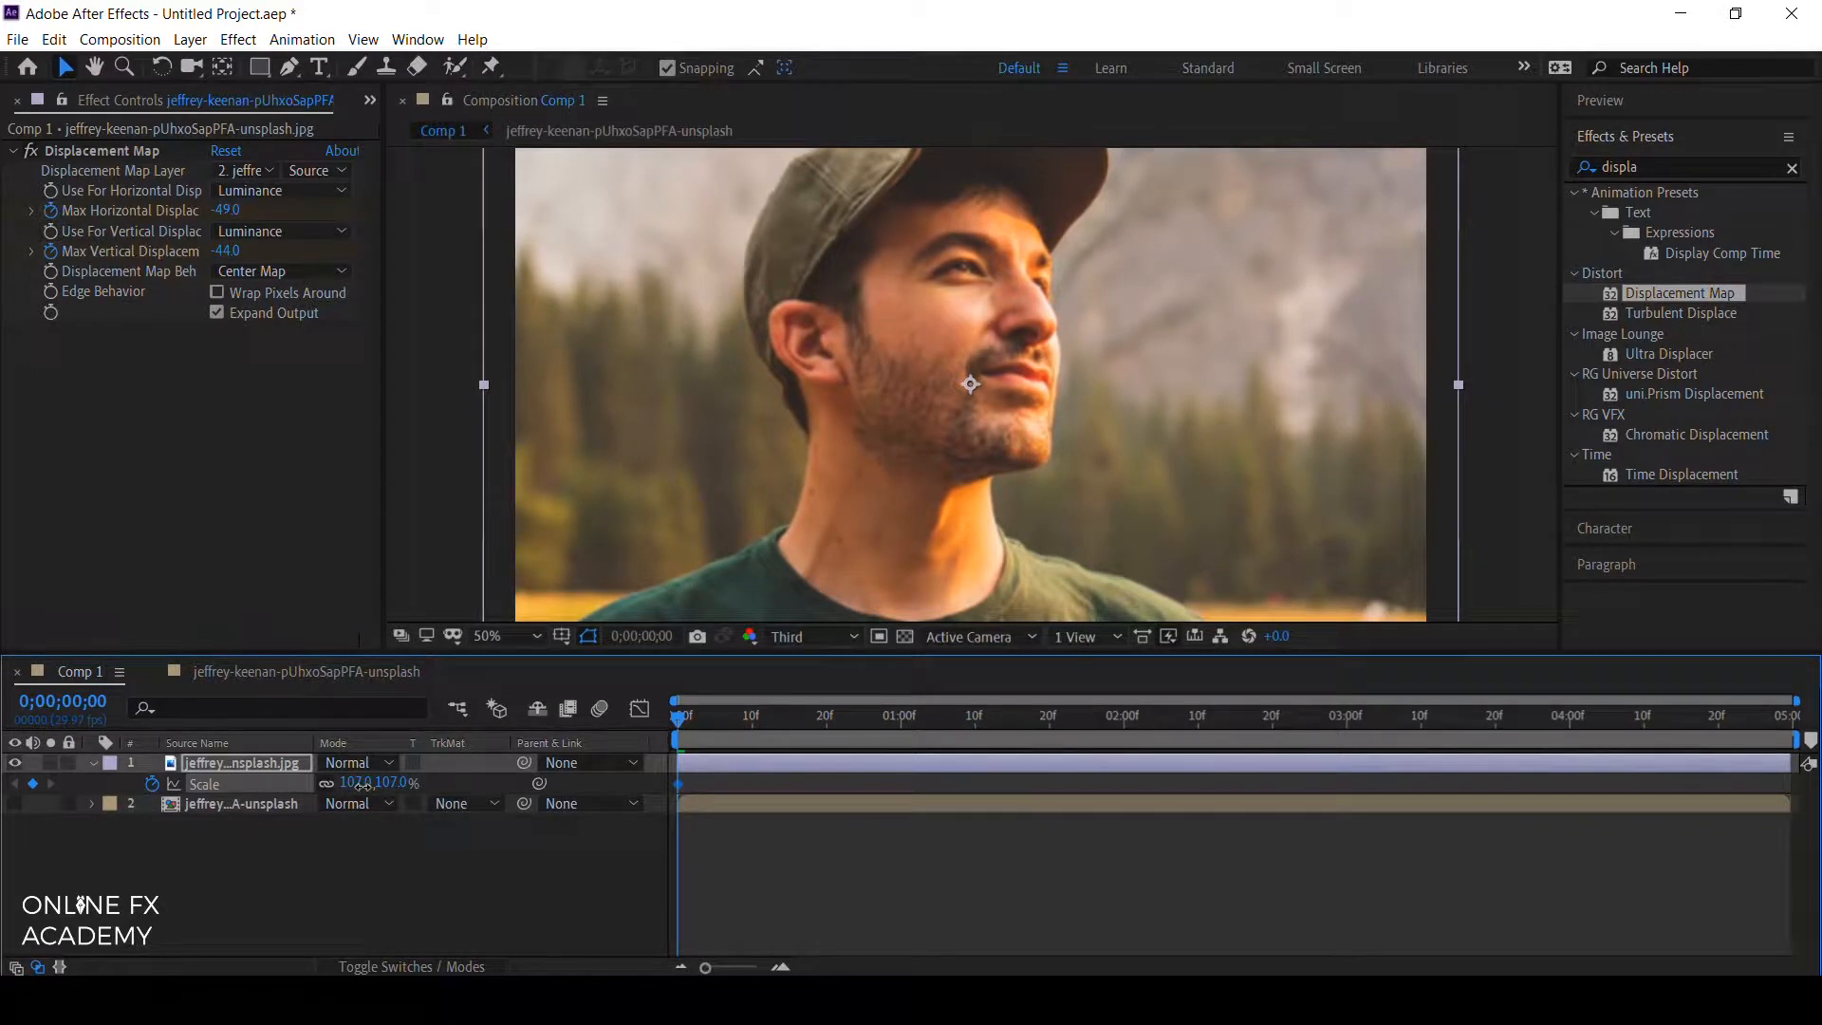
click(363, 785)
text(105)
key(Return)
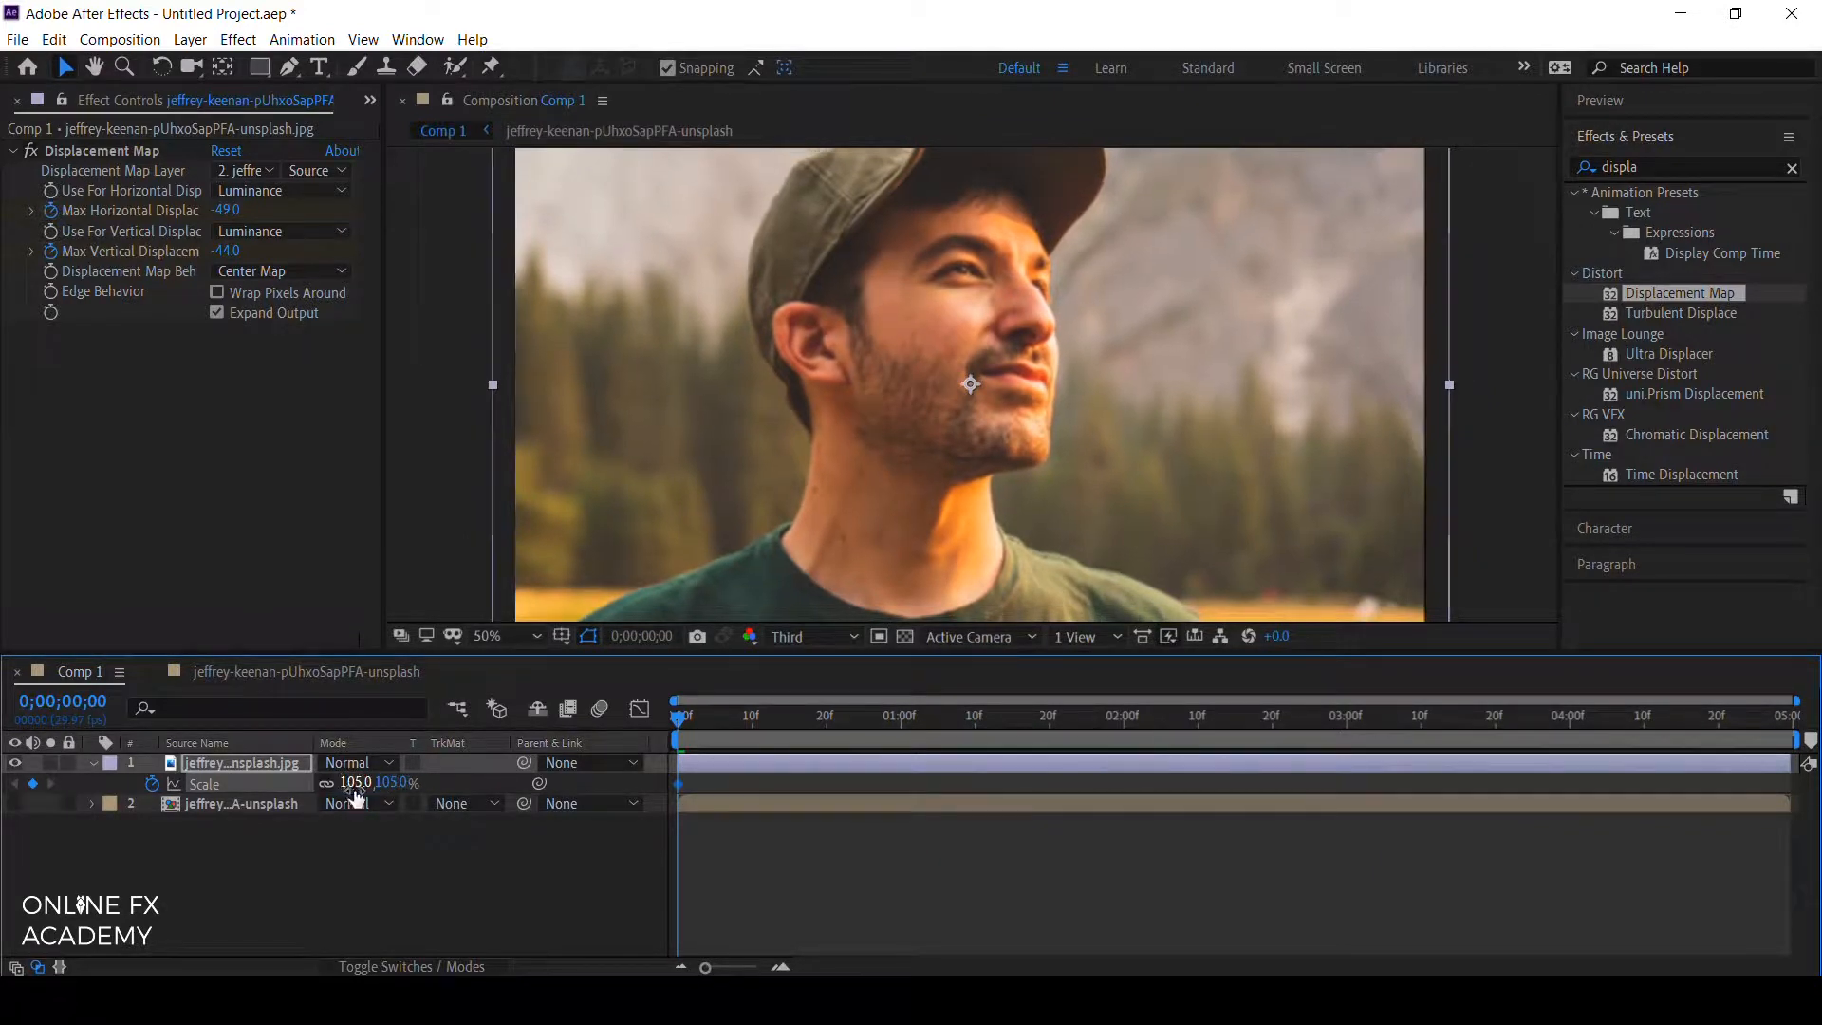
At 0;00;04;29, keyframe the photo layer's scale at 115%.
drag(896, 733, 1786, 733)
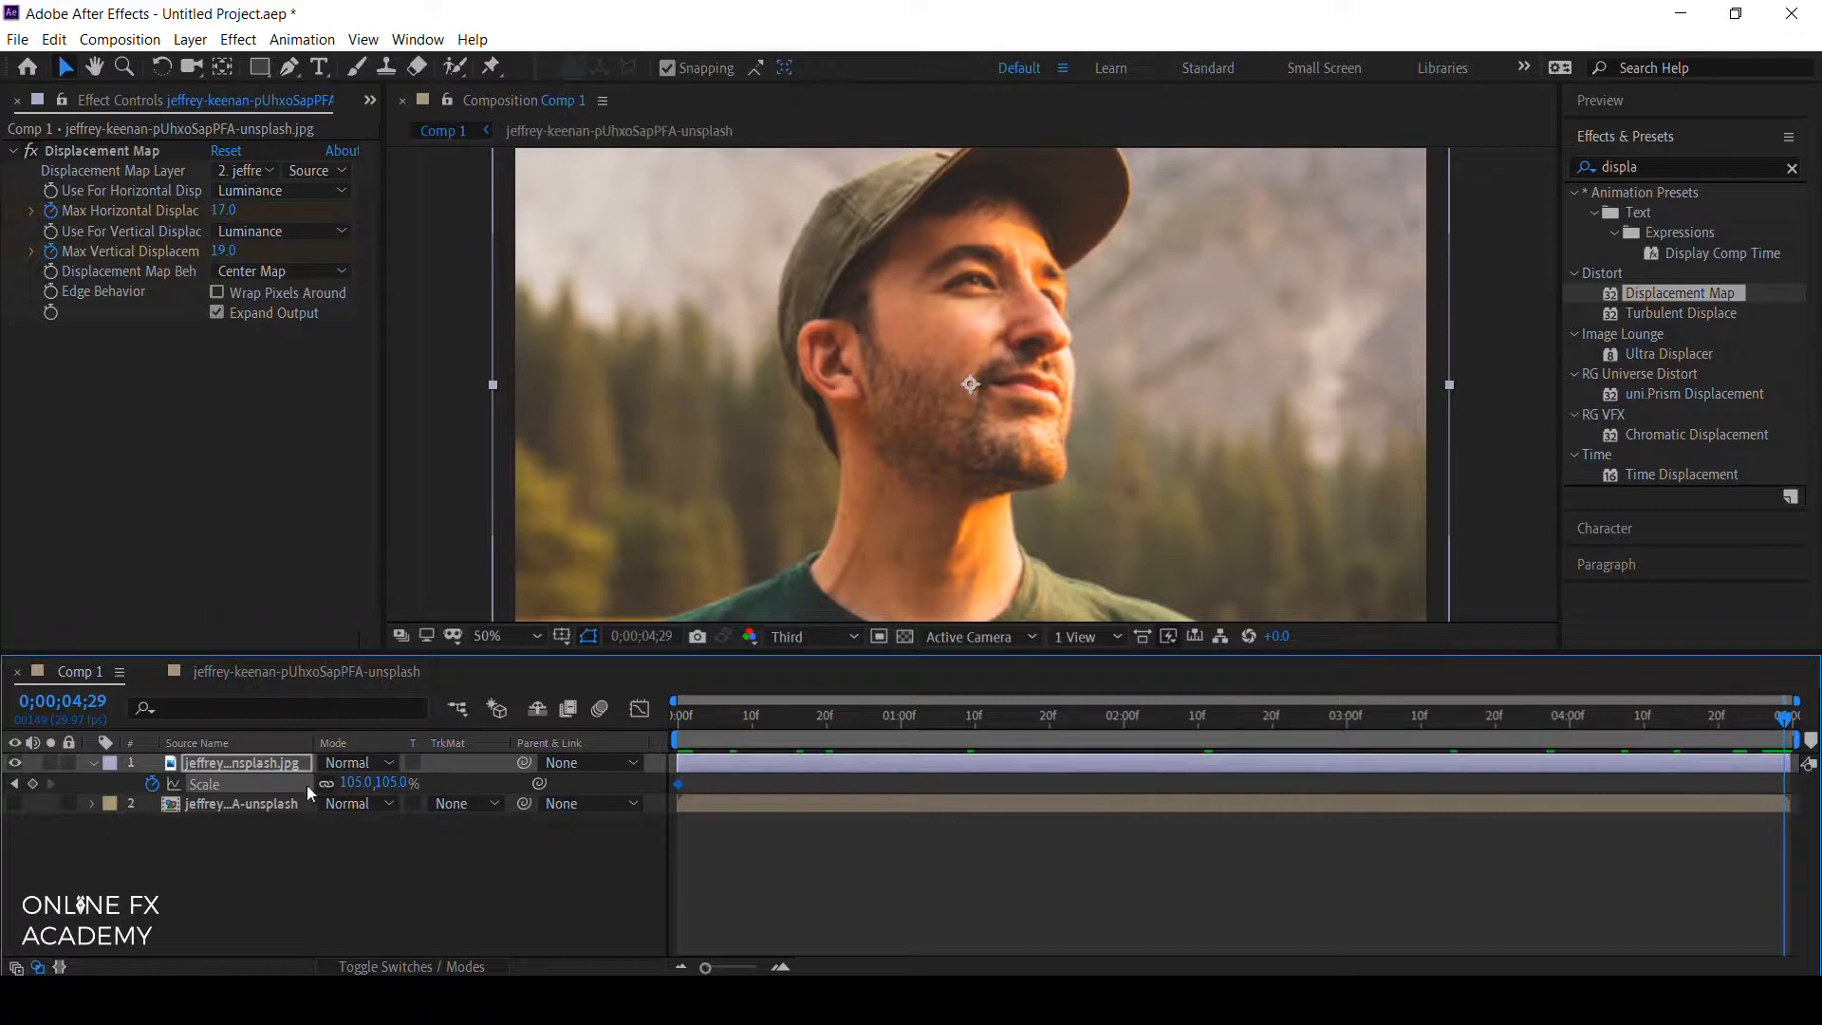
text(5)
key(Return)
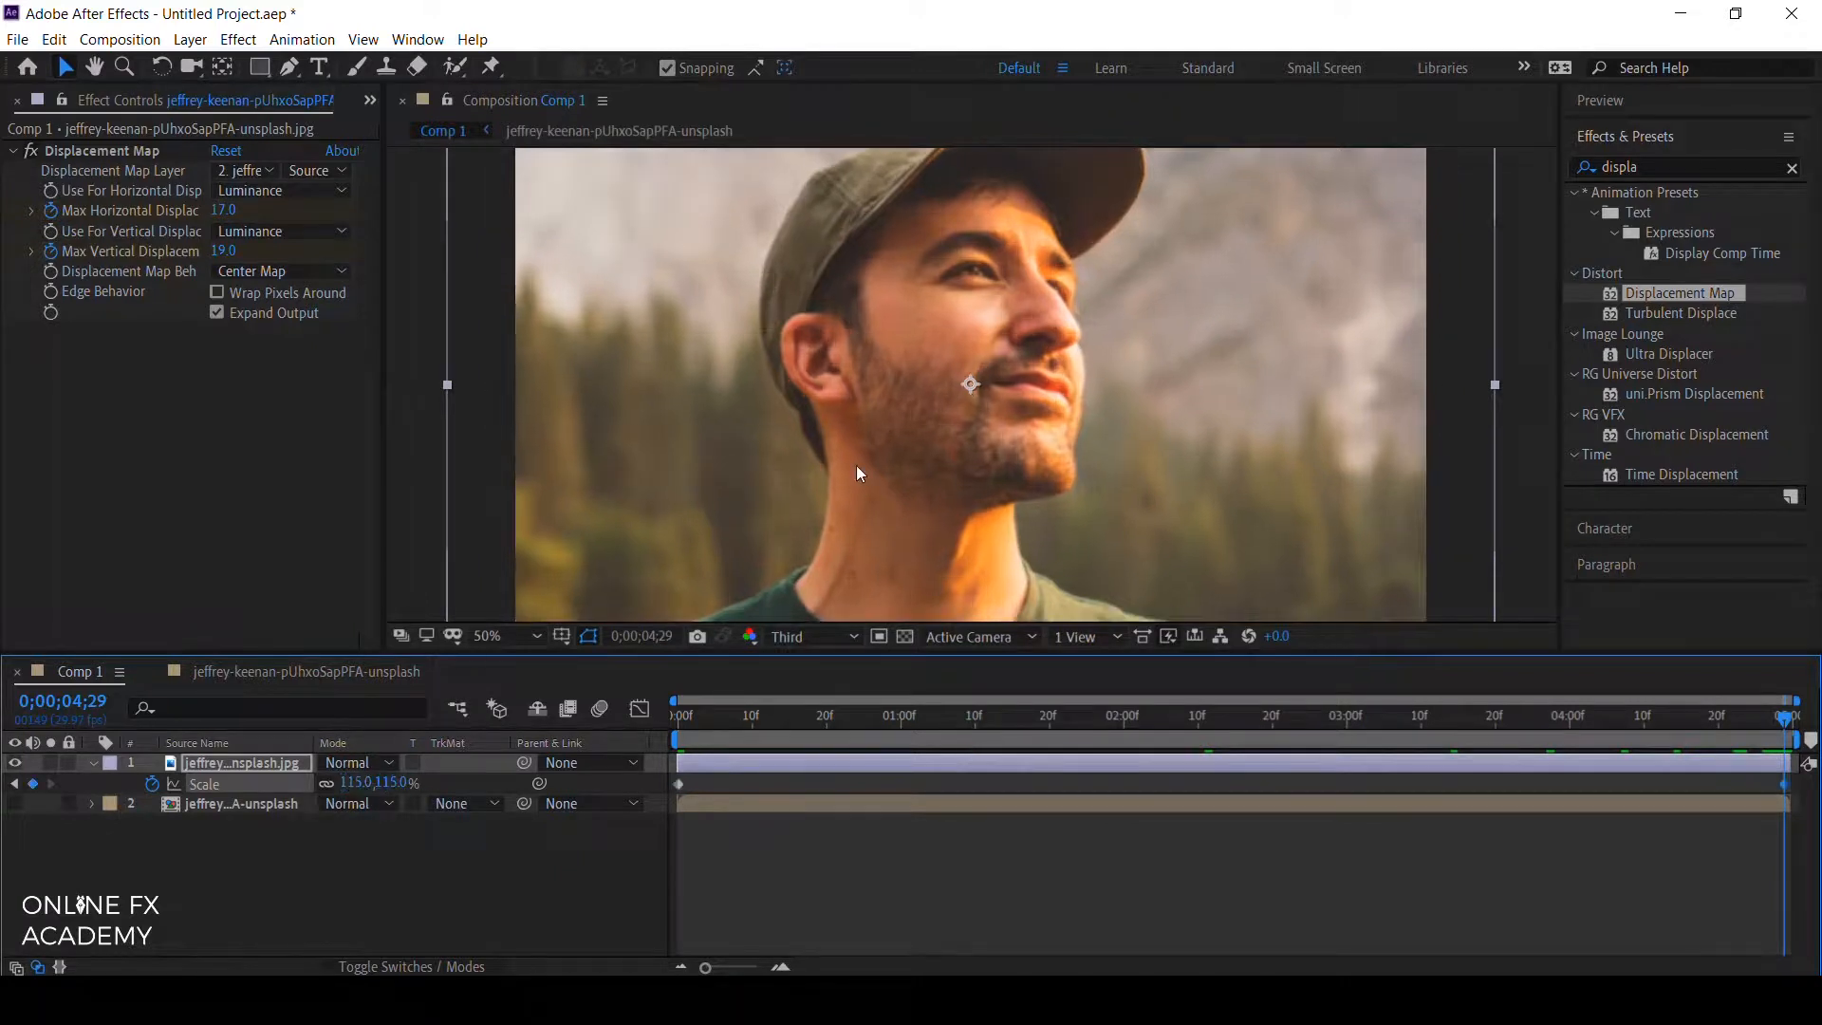
Deselect the photo layer and preview the parallax animation with its scale zoom from the first frame.
key(comma)
click(418, 880)
key(space)
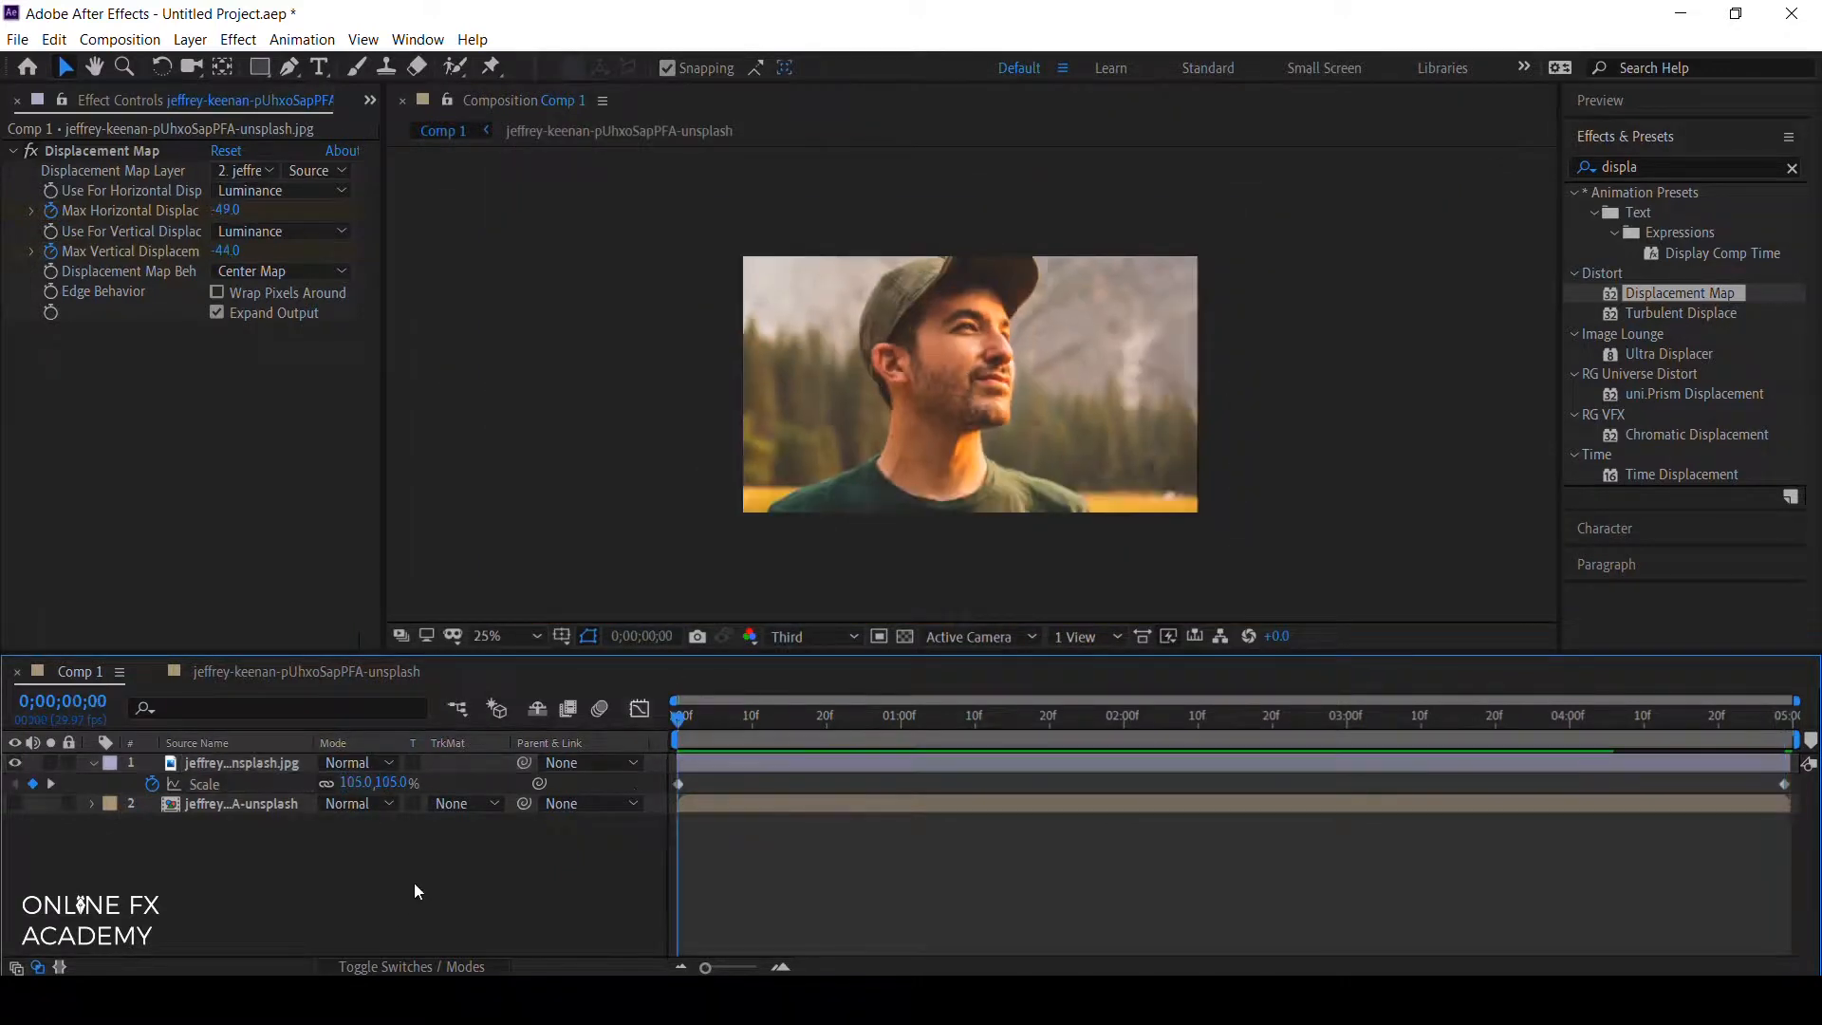